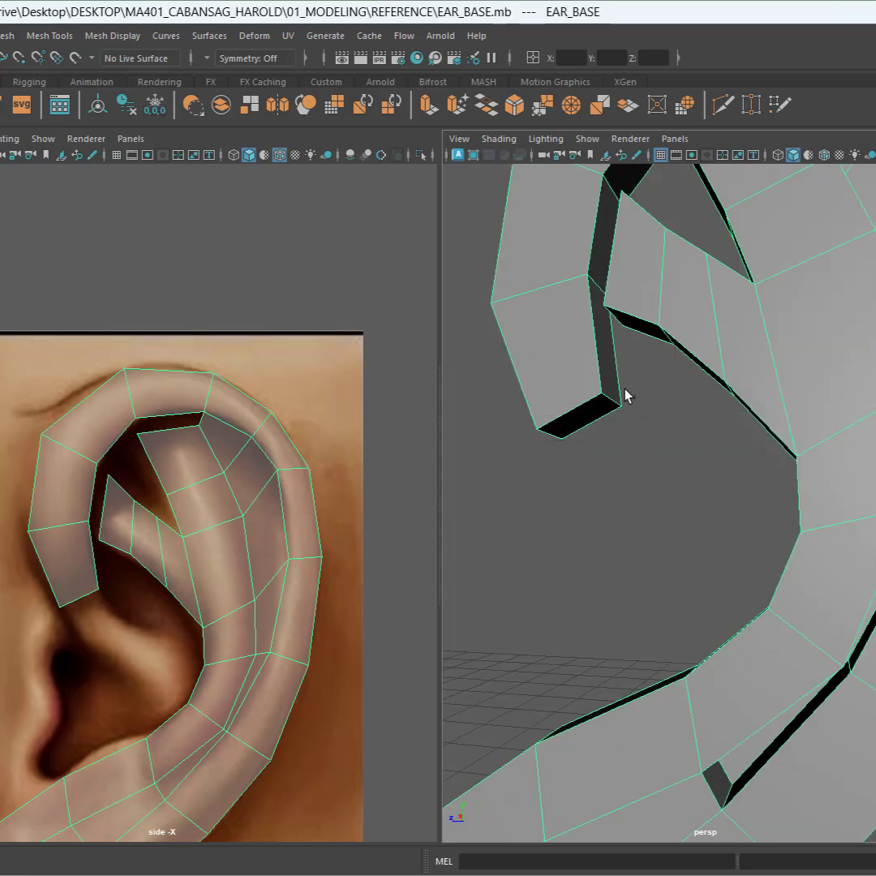
Step: Bridge the two open edges across the gap at the top of the inner ear fold
{"action": "key", "text": "space"}
{"action": "left_click_drag", "start_coordinate": [624, 395], "coordinate": [574, 495], "text": "alt"}
{"action": "middle_click_drag", "start_coordinate": [572, 507], "coordinate": [507, 754], "text": "alt"}
{"action": "scroll", "coordinate": [426, 458], "scroll_direction": "down", "scroll_amount": 3}
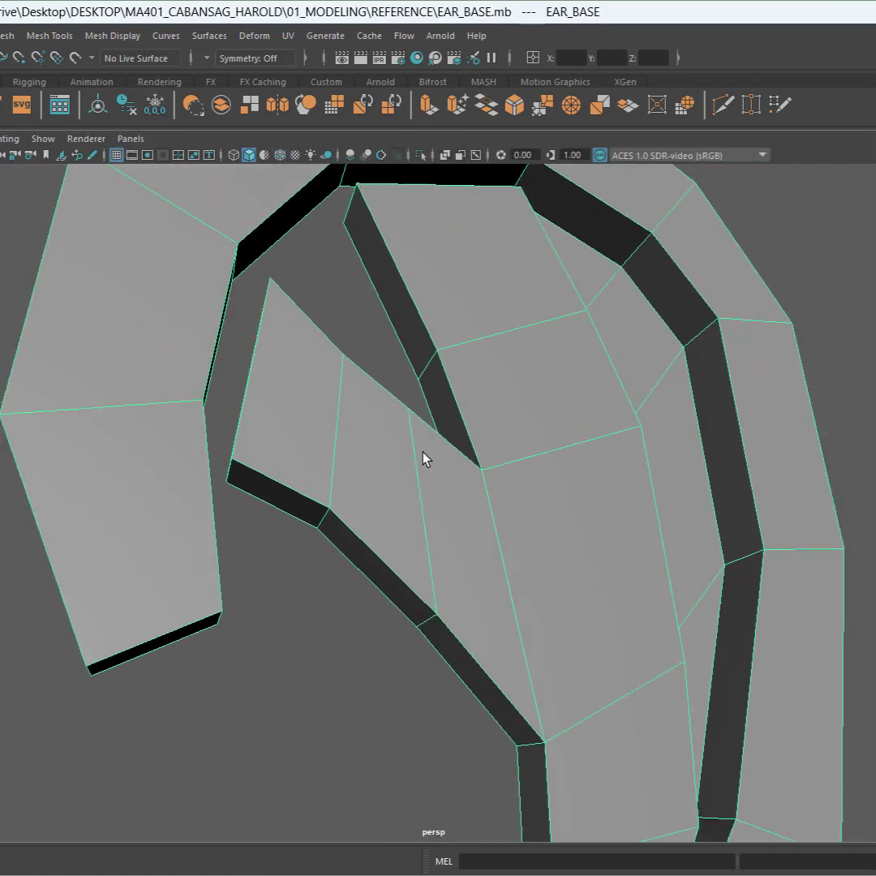
{"action": "left_click_drag", "start_coordinate": [427, 457], "coordinate": [686, 486], "text": "alt"}
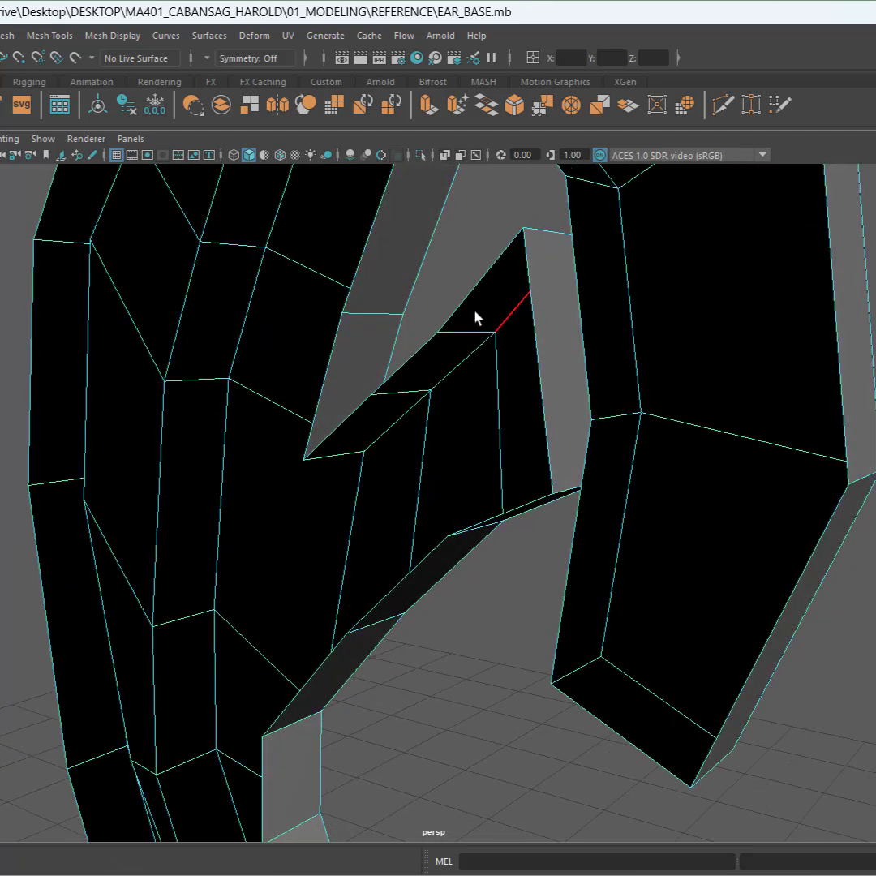
{"action": "left_click", "coordinate": [426, 346]}
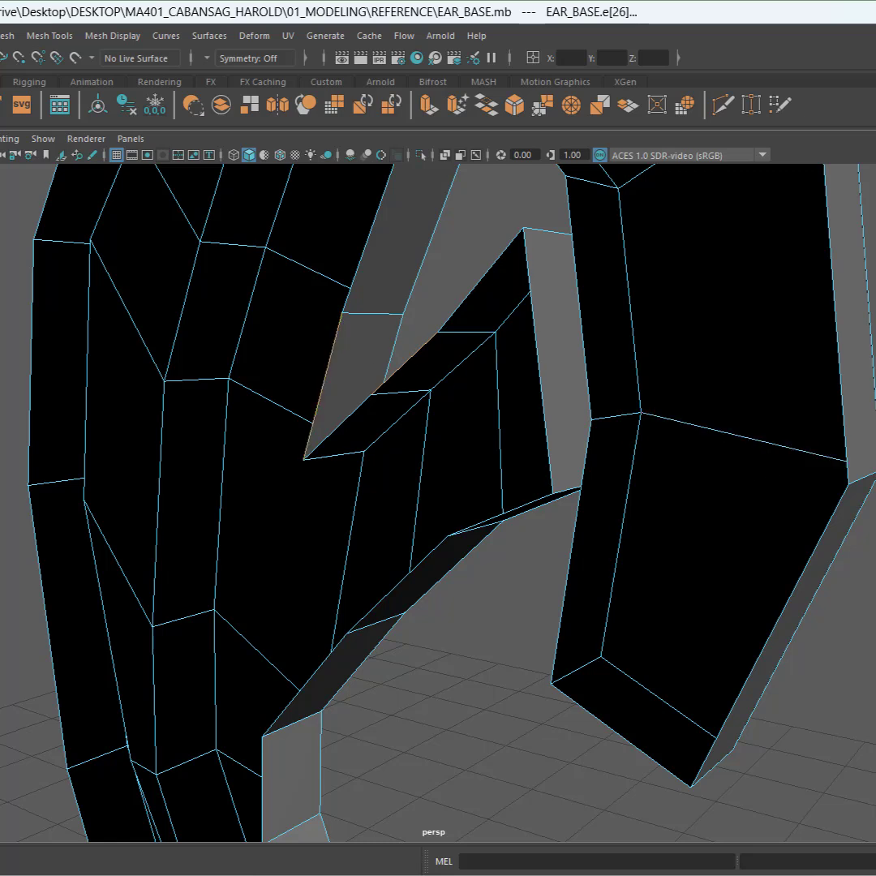
{"action": "key", "text": "g"}
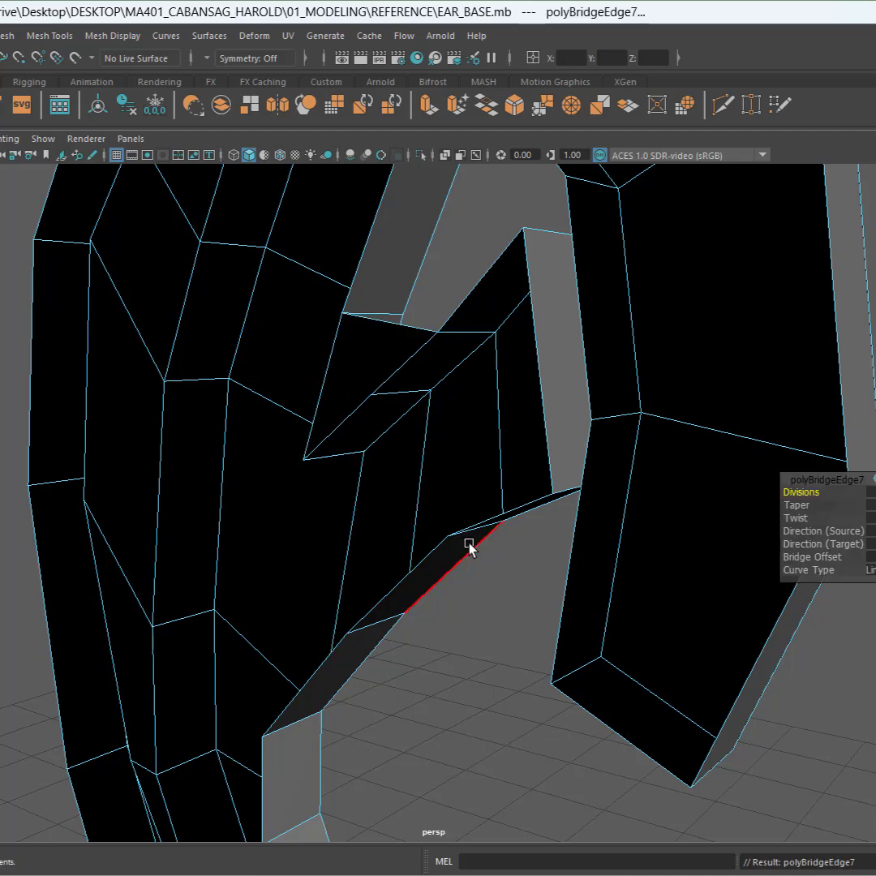
Step: Select two facing edges along the antihelix gap and Bridge them together
{"action": "key", "text": "q"}
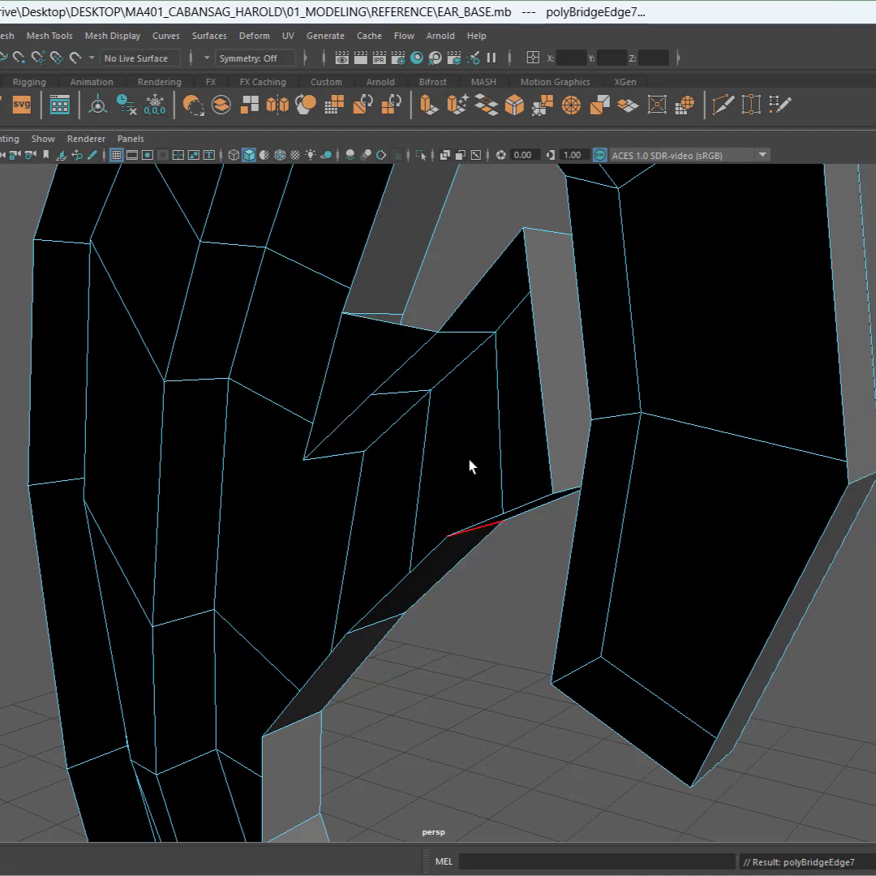
{"action": "middle_click_drag", "start_coordinate": [469, 465], "coordinate": [473, 518], "text": "alt"}
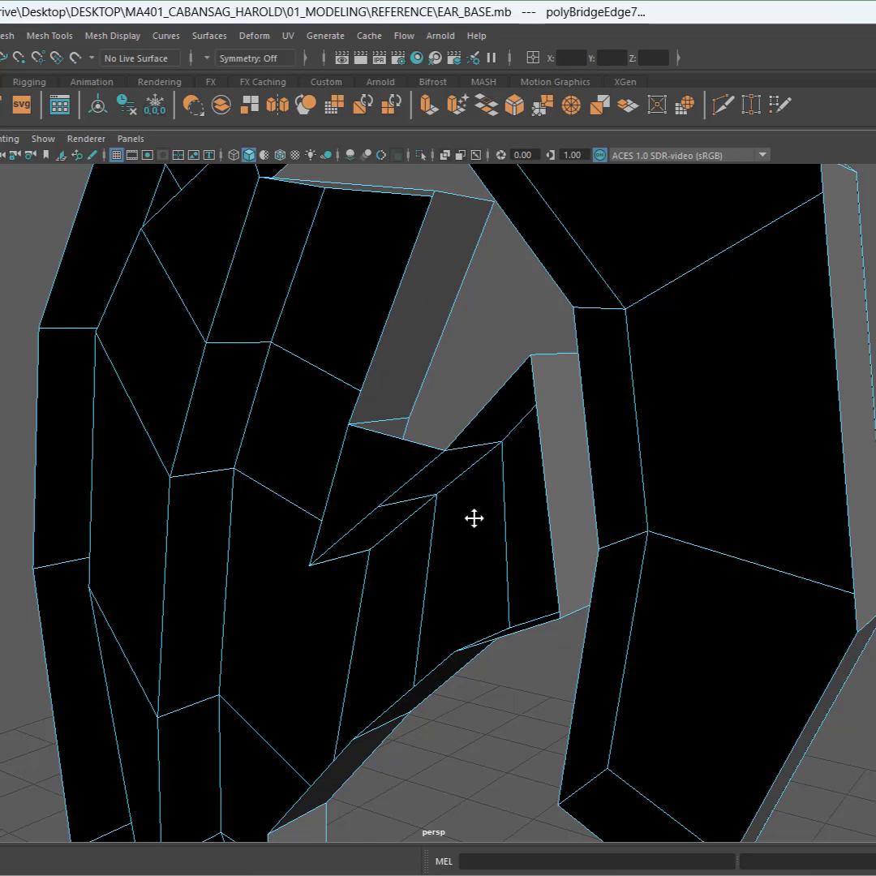
{"action": "key", "text": "ctrl+space"}
{"action": "scroll", "coordinate": [476, 385], "scroll_direction": "down", "scroll_amount": 1}
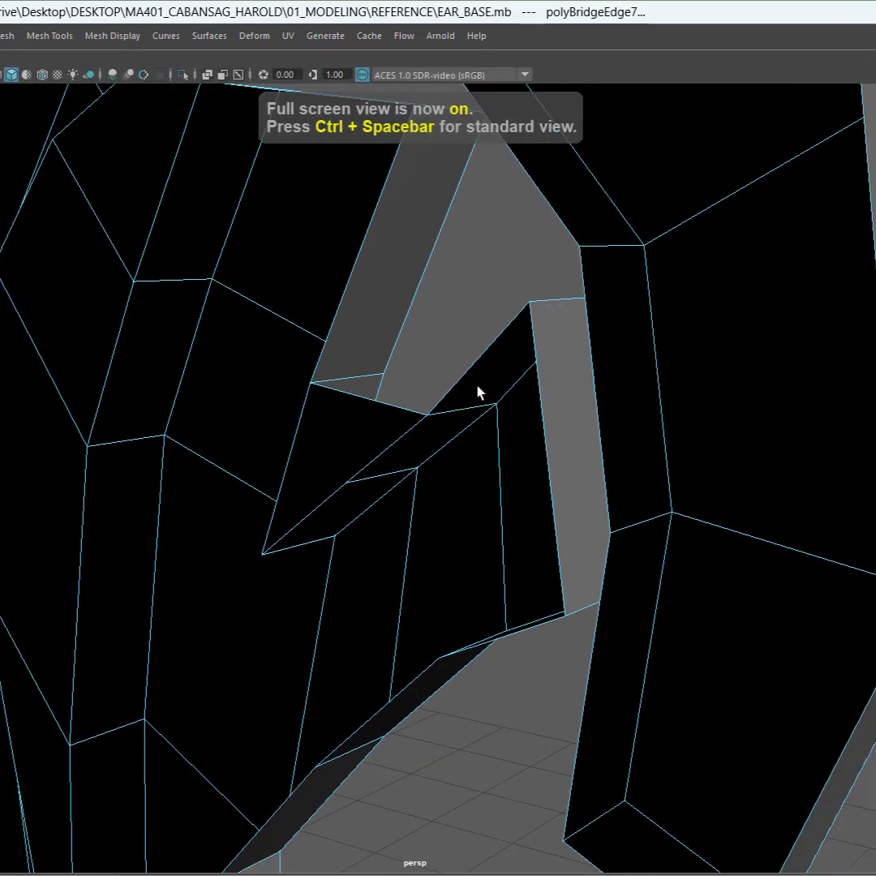
{"action": "left_click_drag", "start_coordinate": [476, 384], "coordinate": [509, 407], "text": "alt"}
{"action": "middle_click_drag", "start_coordinate": [509, 407], "coordinate": [491, 488], "text": "alt"}
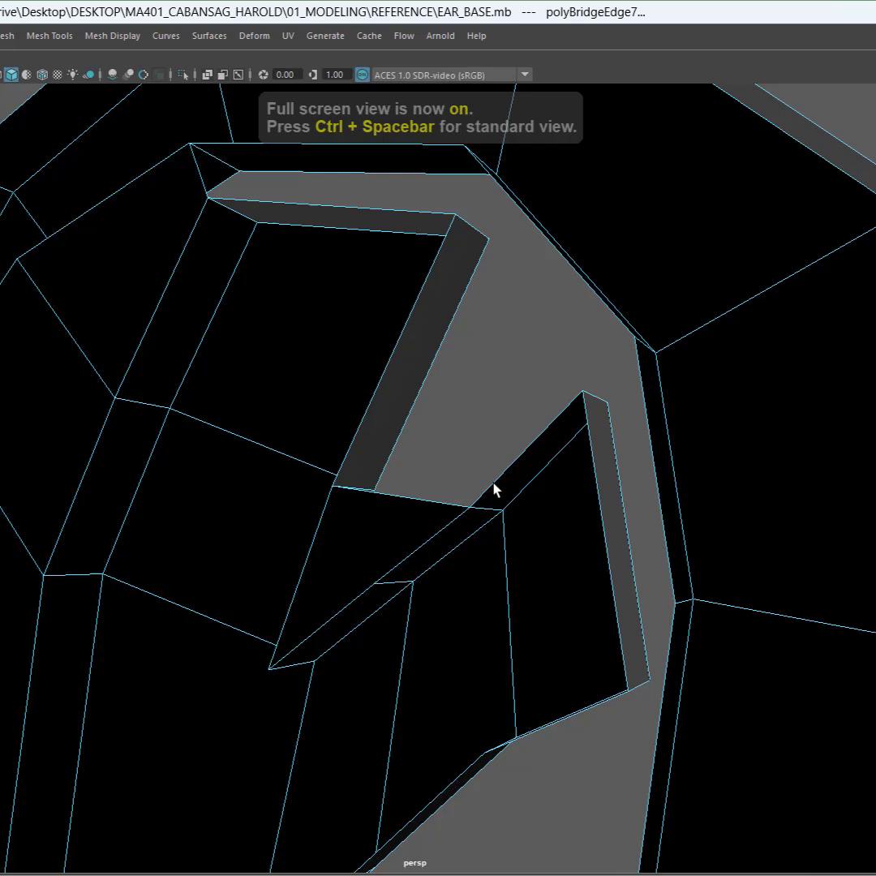
{"action": "left_click", "coordinate": [528, 451]}
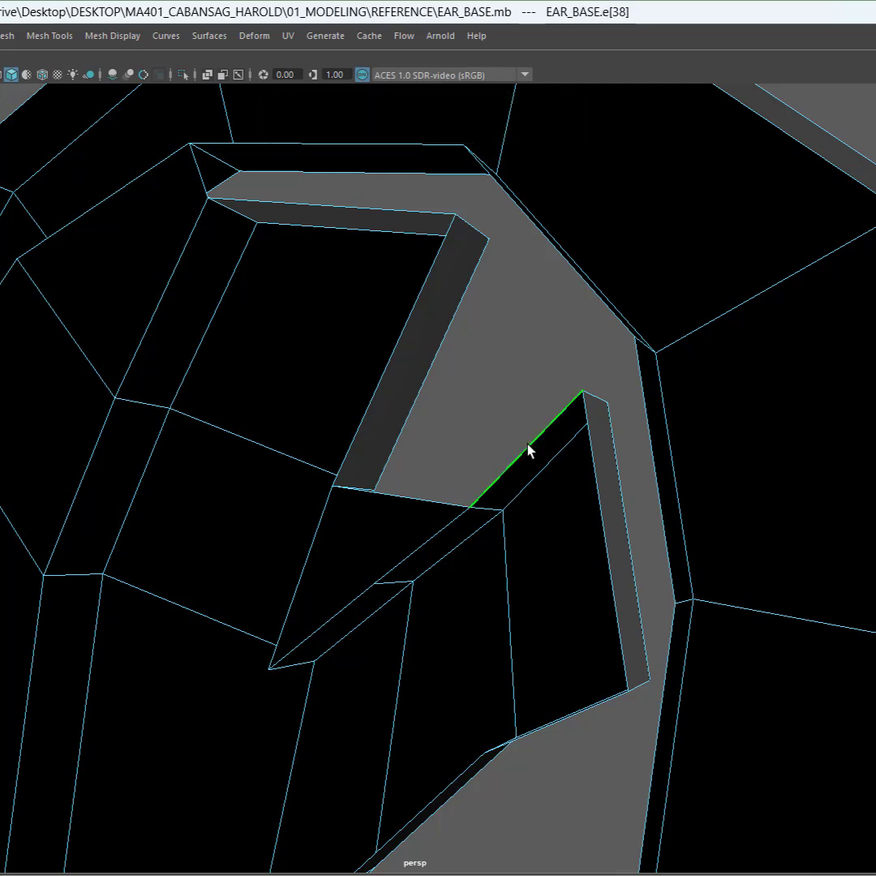
{"action": "left_click", "coordinate": [405, 324]}
{"action": "right_click", "coordinate": [482, 377], "text": "shift"}
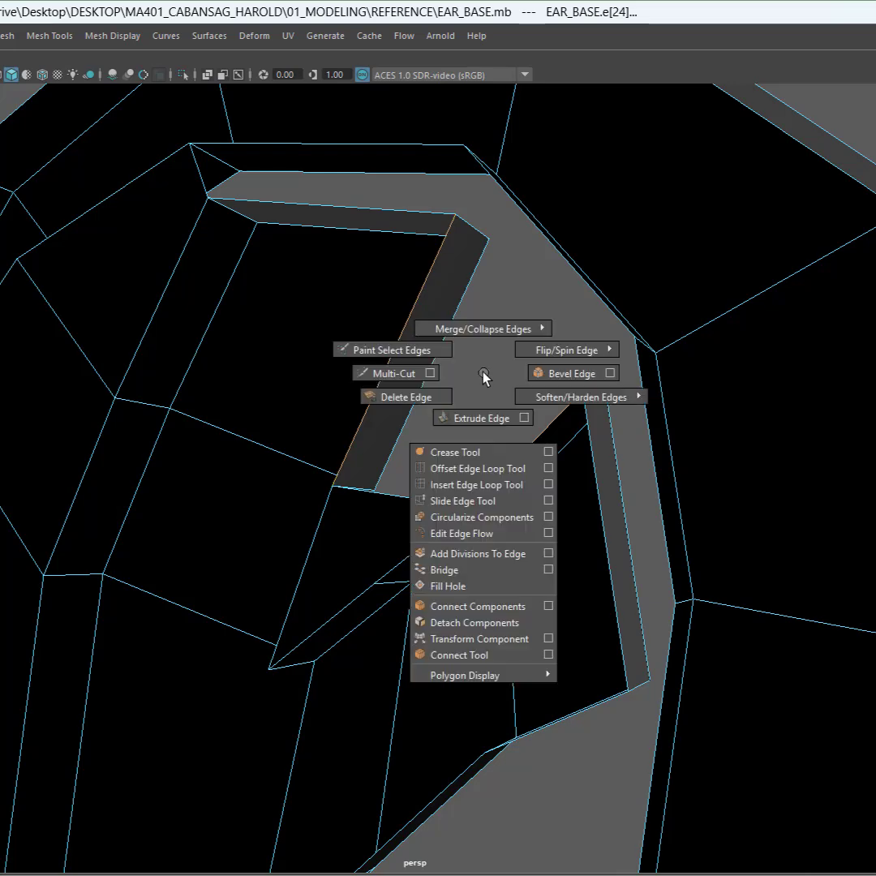
{"action": "left_click", "coordinate": [453, 576]}
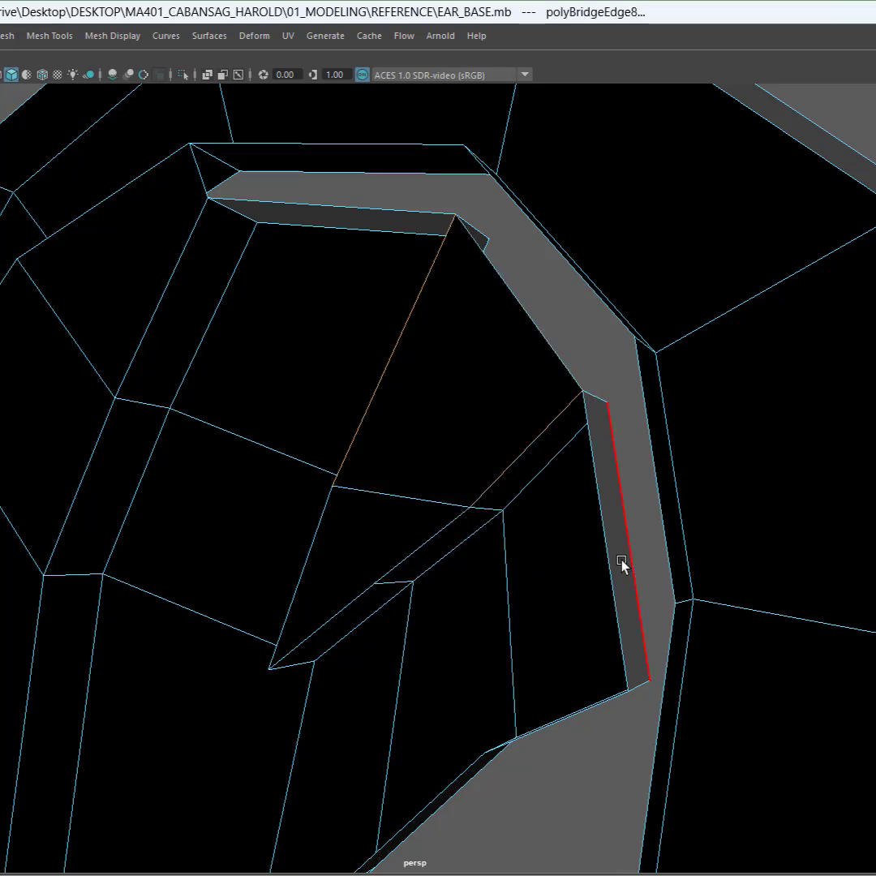
Step: Inspect the remaining gaps between the ear's folds from several angles
{"action": "left_click_drag", "start_coordinate": [607, 560], "coordinate": [324, 572], "text": "alt"}
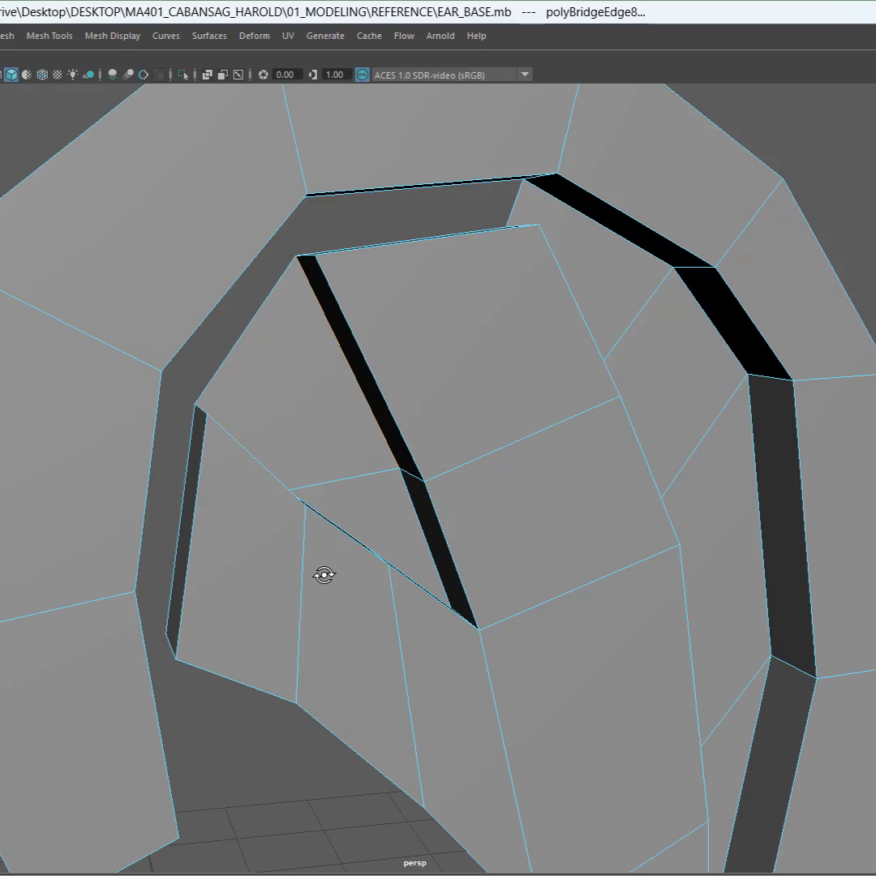
{"action": "left_click_drag", "start_coordinate": [476, 463], "coordinate": [762, 459], "text": "alt"}
{"action": "middle_click_drag", "start_coordinate": [762, 459], "coordinate": [654, 462], "text": "alt"}
{"action": "left_click_drag", "start_coordinate": [654, 462], "coordinate": [490, 258], "text": "alt"}
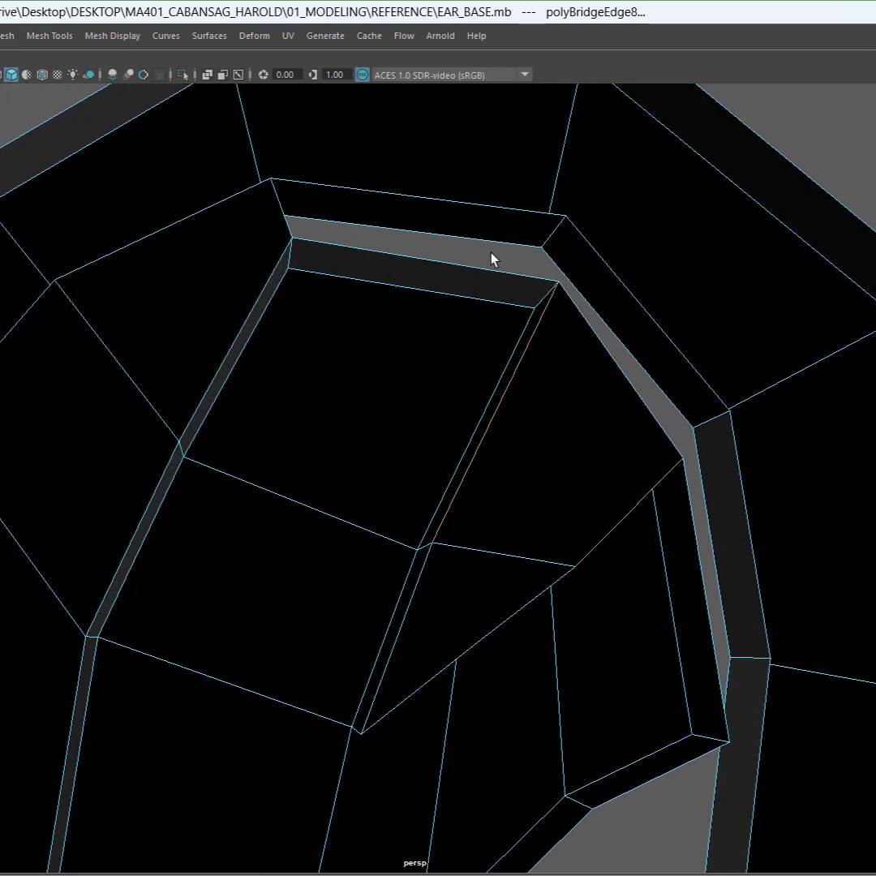
{"action": "left_click_drag", "start_coordinate": [649, 386], "coordinate": [511, 411], "text": "alt"}
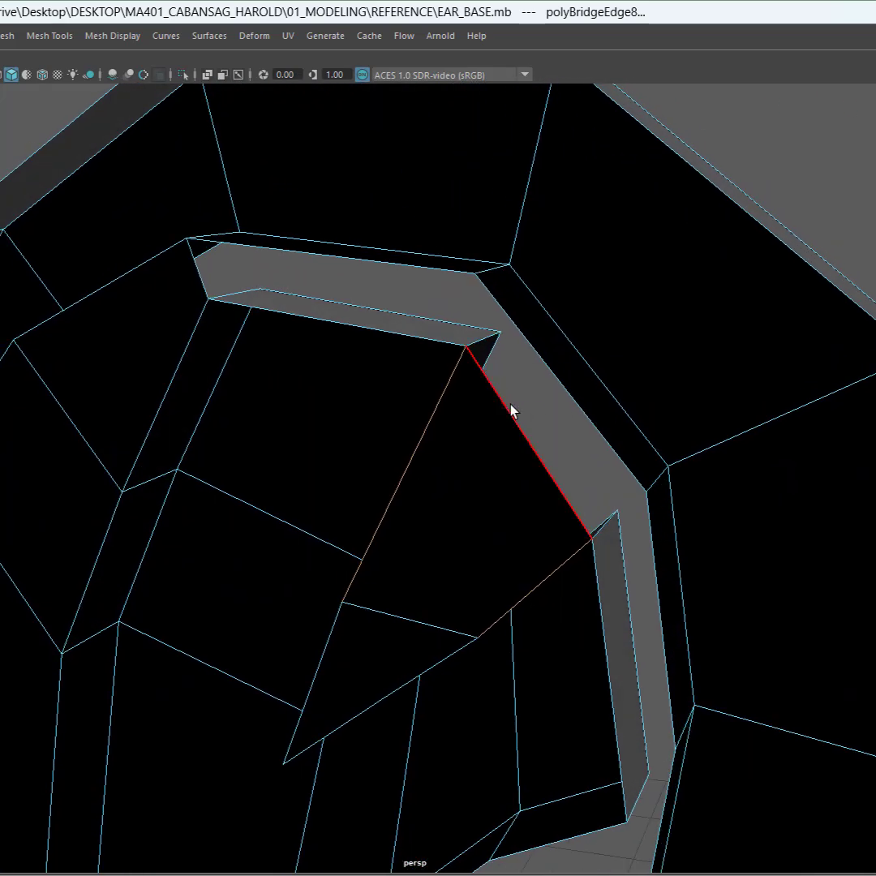
{"action": "right_click", "coordinate": [531, 396], "text": "shift"}
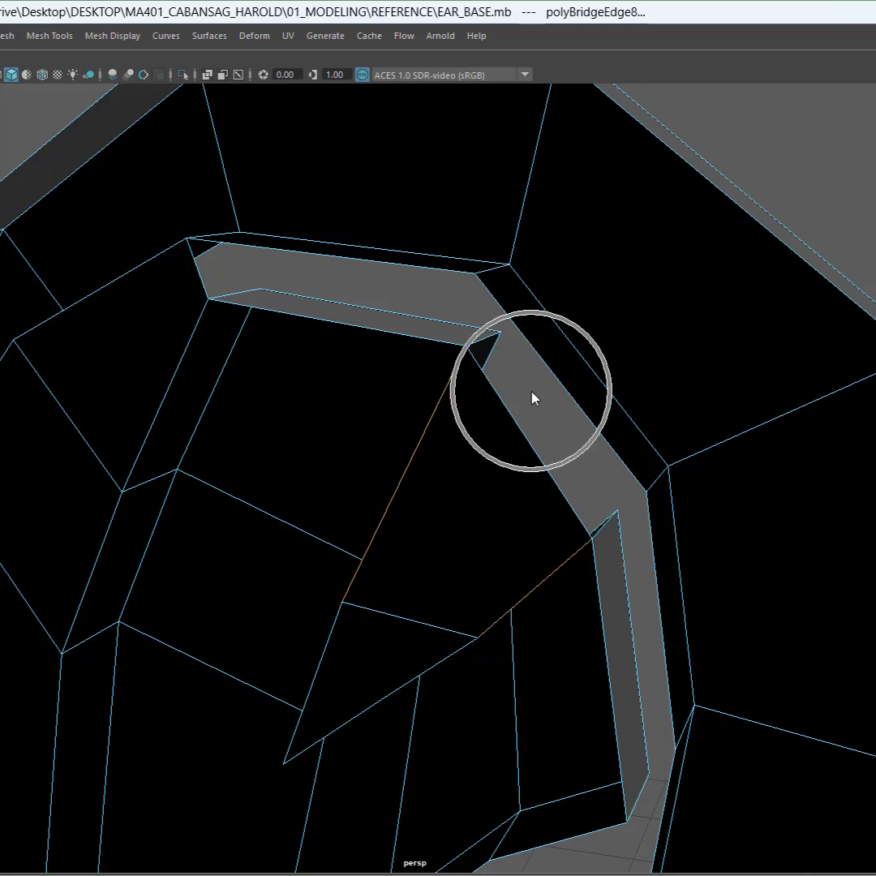
{"action": "key", "text": "ctrl+space"}
{"action": "left_click_drag", "start_coordinate": [610, 413], "coordinate": [323, 366], "text": "alt"}
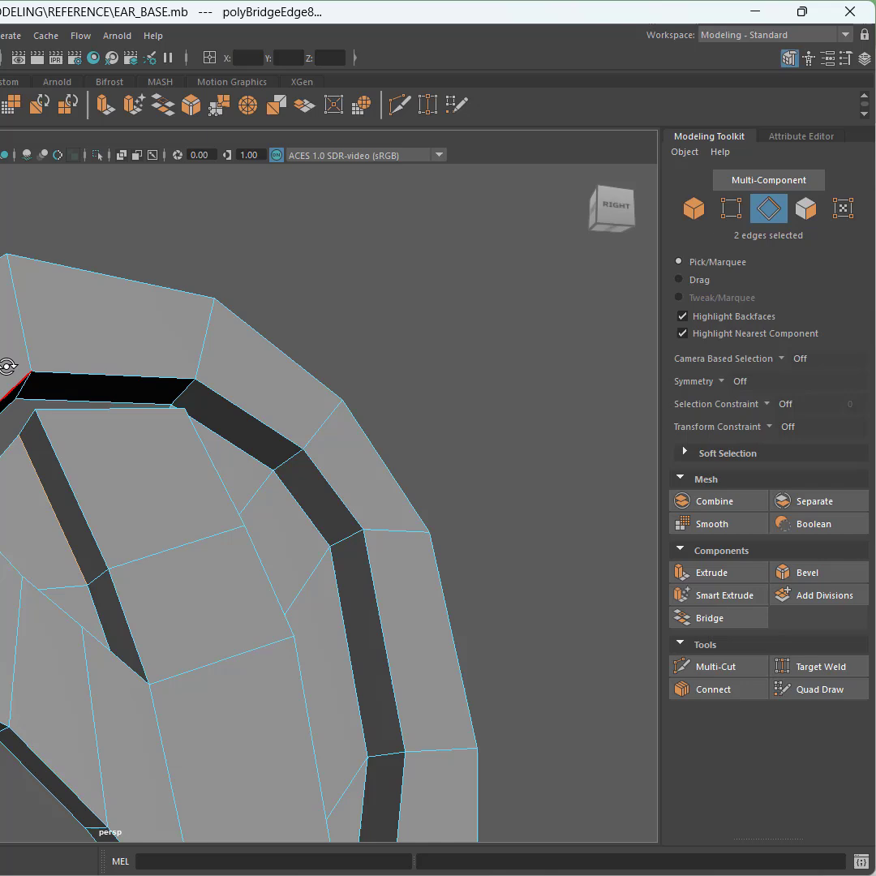
{"action": "left_click_drag", "start_coordinate": [7, 366], "coordinate": [5, 349], "text": "alt"}
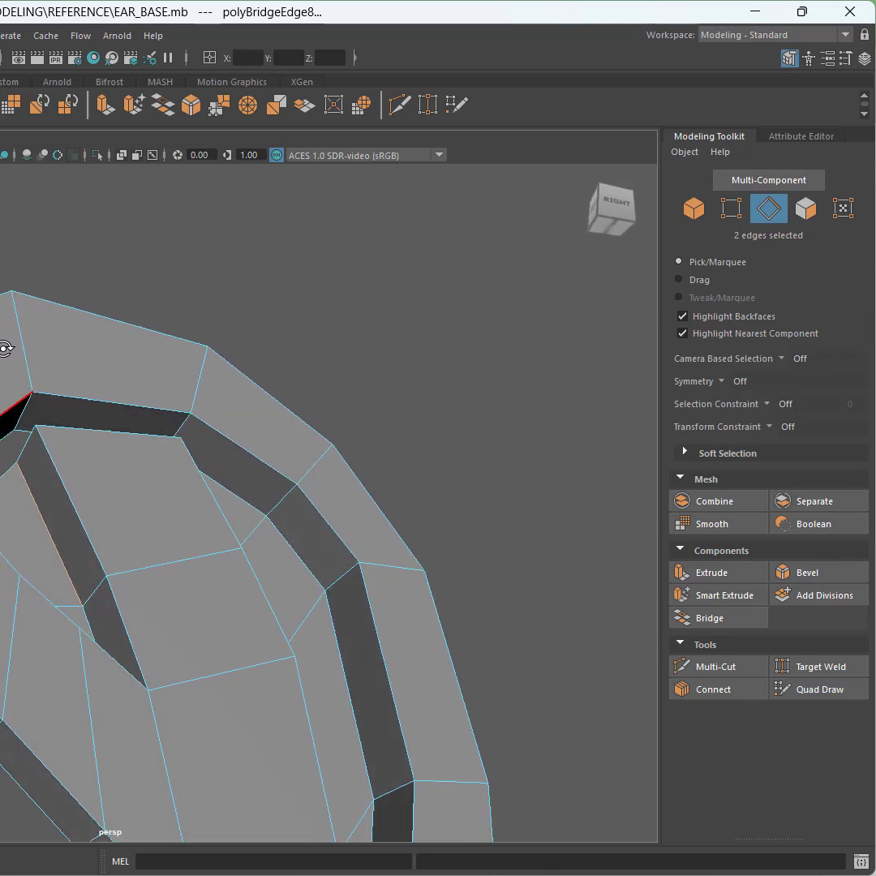
Step: Switch to vertex selection, start Target Weld, and weld the top gap corner vertex onto its neighbour
{"action": "left_click", "coordinate": [733, 209]}
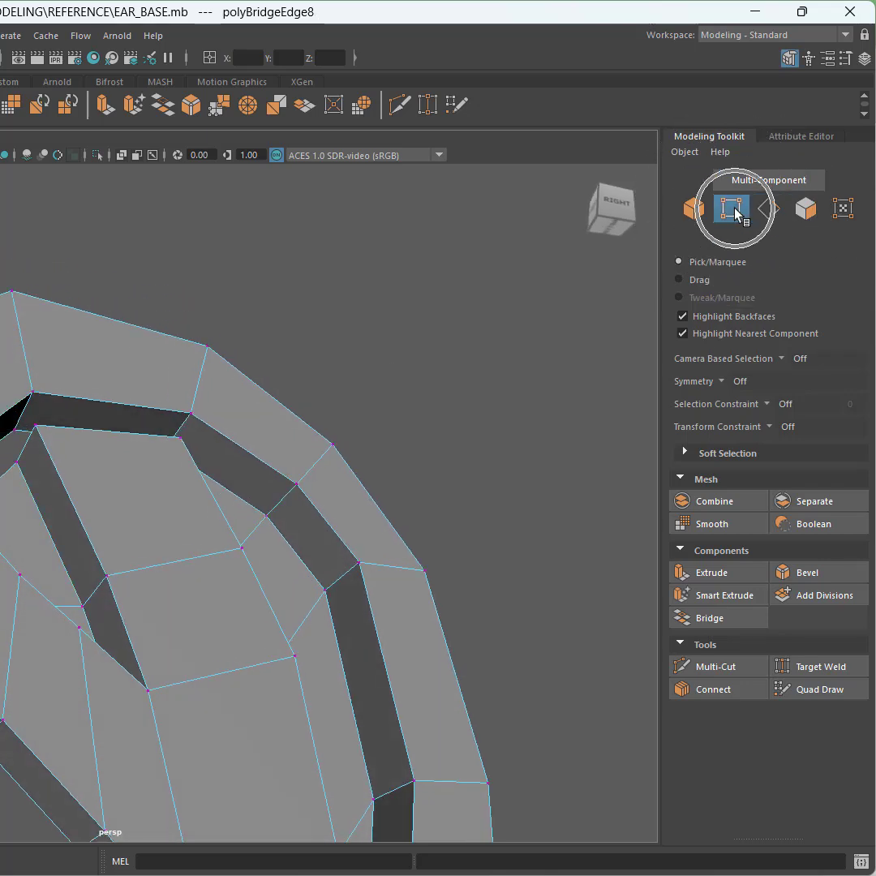
{"action": "left_click", "coordinate": [818, 676]}
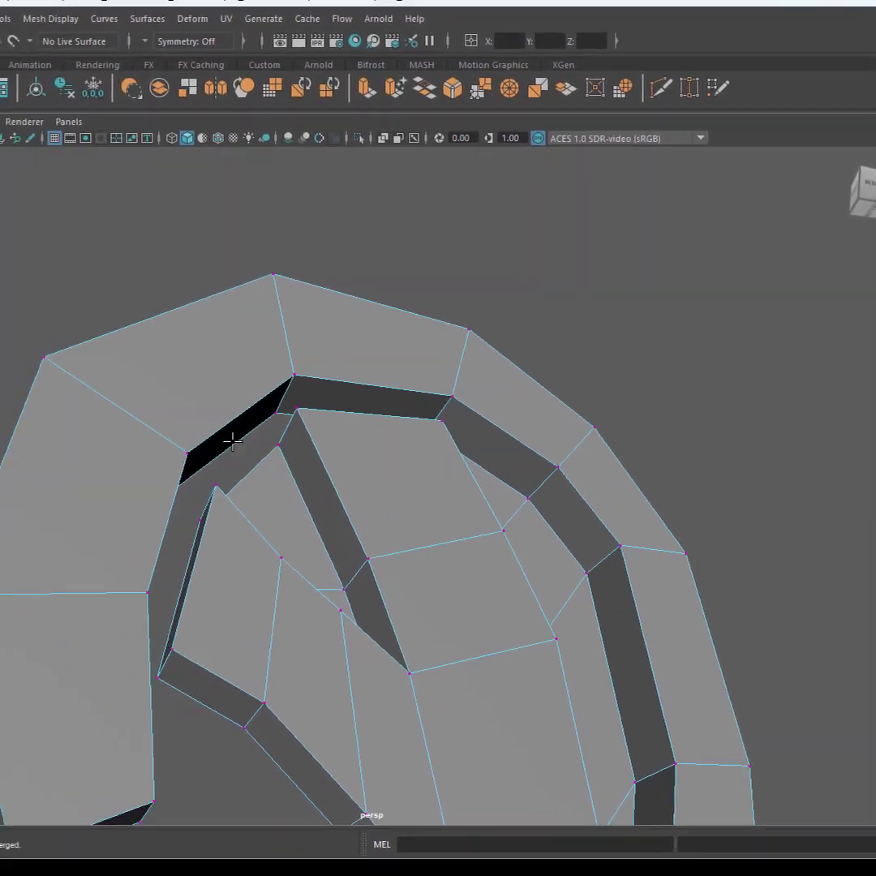
{"action": "left_click_drag", "start_coordinate": [233, 440], "coordinate": [543, 492], "text": "alt"}
{"action": "left_click_drag", "start_coordinate": [617, 486], "coordinate": [588, 497], "text": "alt"}
{"action": "left_click_drag", "start_coordinate": [449, 403], "coordinate": [467, 373], "text": "alt"}
{"action": "key", "text": "ctrl"}
{"action": "key", "text": "ctrl"}
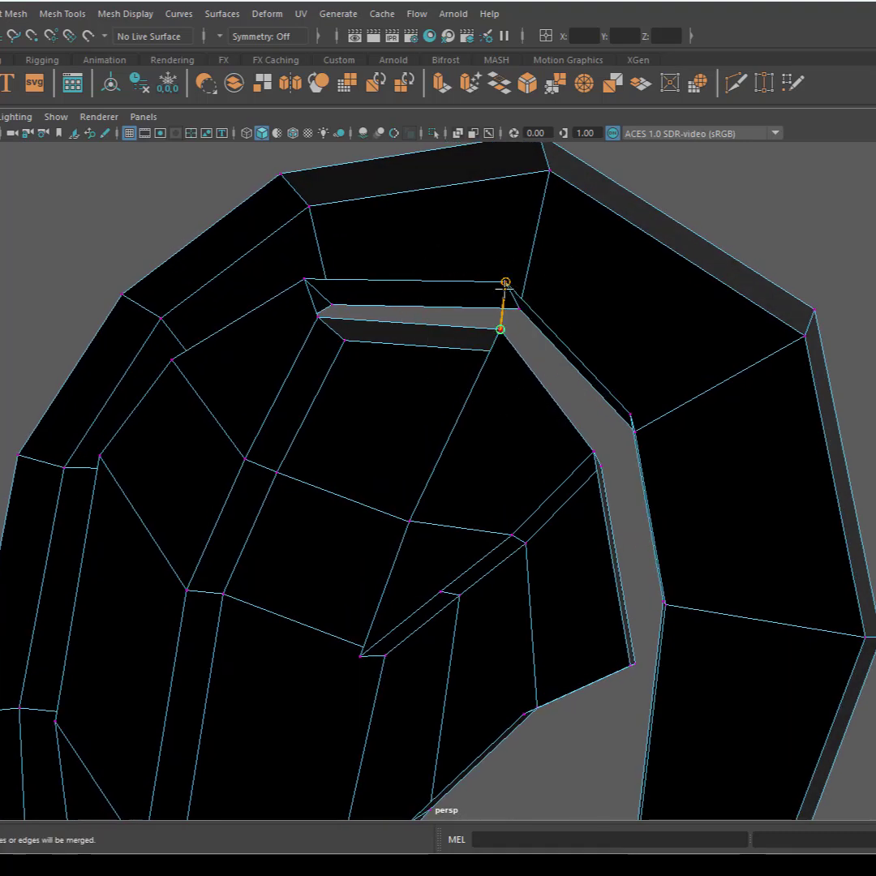
{"action": "left_click_drag", "start_coordinate": [504, 283], "coordinate": [504, 282]}
Step: Target Weld three more gap corner vertices onto their neighbouring vertices across the gaps
{"action": "mouse_move", "coordinate": [424, 327]}
{"action": "left_mouse_down", "text": "alt"}
{"action": "mouse_move", "coordinate": [471, 329]}
{"action": "mouse_move", "coordinate": [411, 329]}
{"action": "left_mouse_up", "text": "alt"}
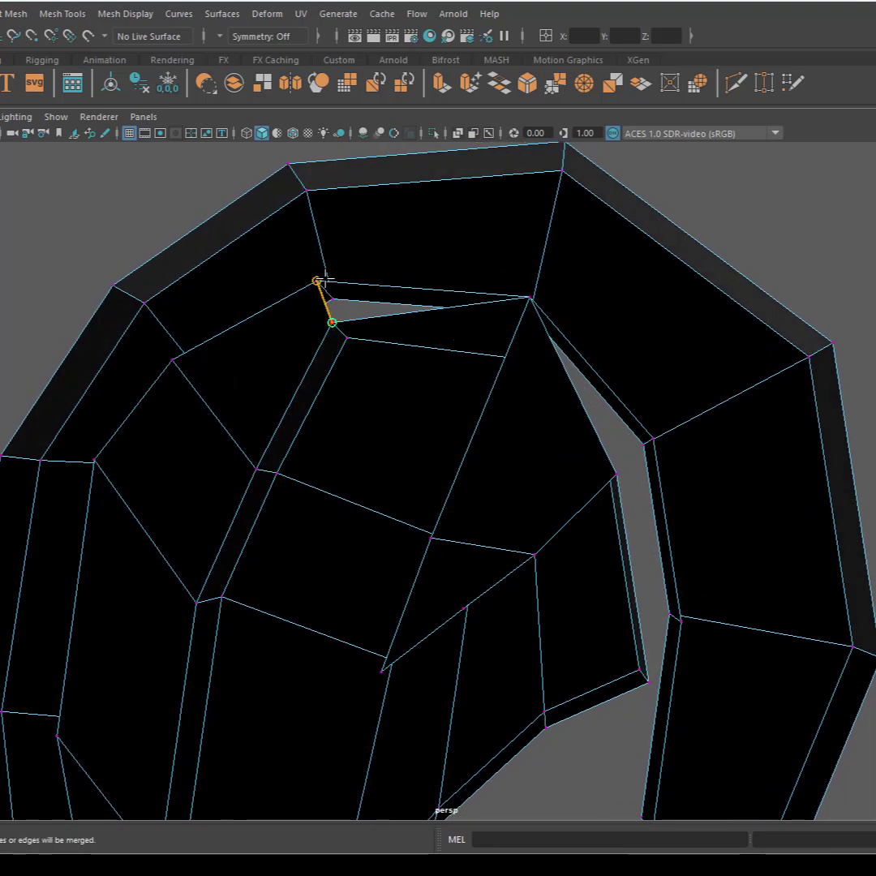
{"action": "left_click_drag", "start_coordinate": [323, 279], "coordinate": [318, 281]}
{"action": "mouse_move", "coordinate": [539, 377]}
{"action": "left_mouse_down", "text": "alt"}
{"action": "mouse_move", "coordinate": [499, 347]}
{"action": "mouse_move", "coordinate": [522, 344]}
{"action": "mouse_move", "coordinate": [535, 362]}
{"action": "left_mouse_up", "text": "alt"}
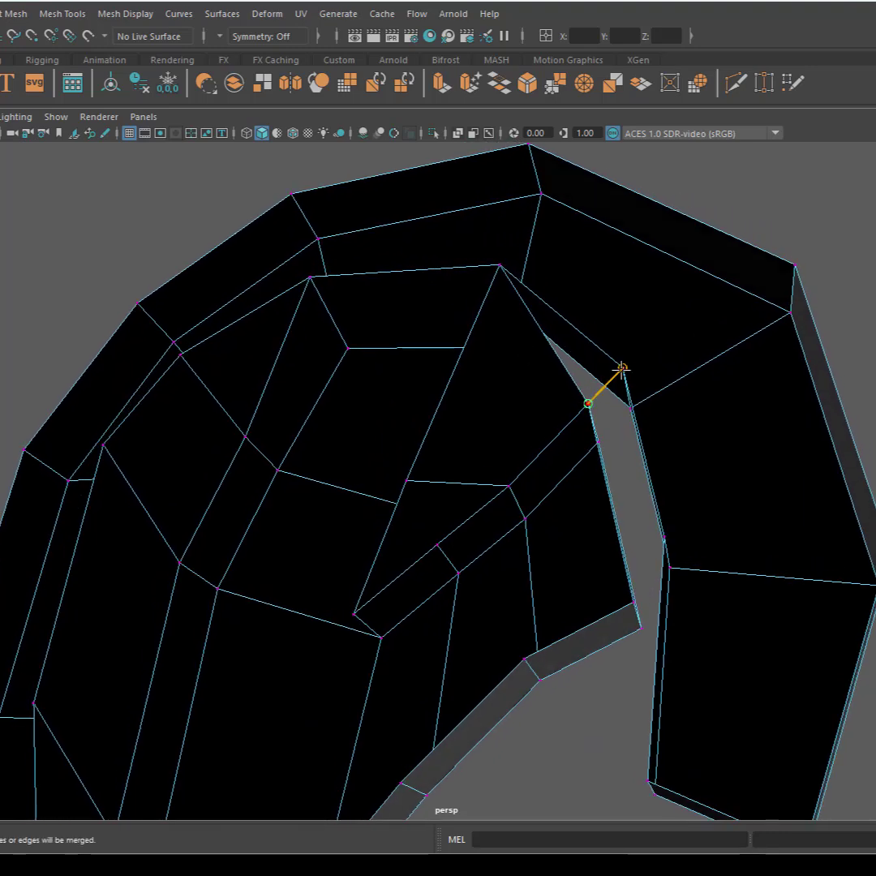
{"action": "left_click_drag", "start_coordinate": [621, 370], "coordinate": [622, 373]}
{"action": "left_click_drag", "start_coordinate": [592, 525], "coordinate": [612, 532], "text": "alt"}
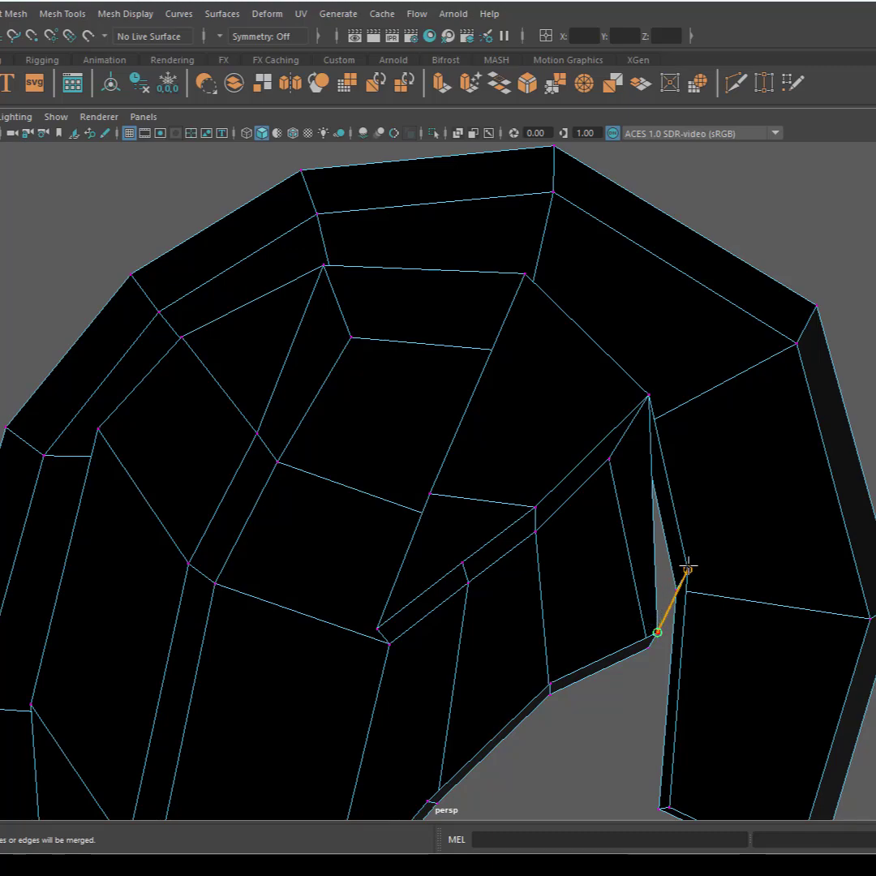
{"action": "left_click_drag", "start_coordinate": [687, 569], "coordinate": [348, 572]}
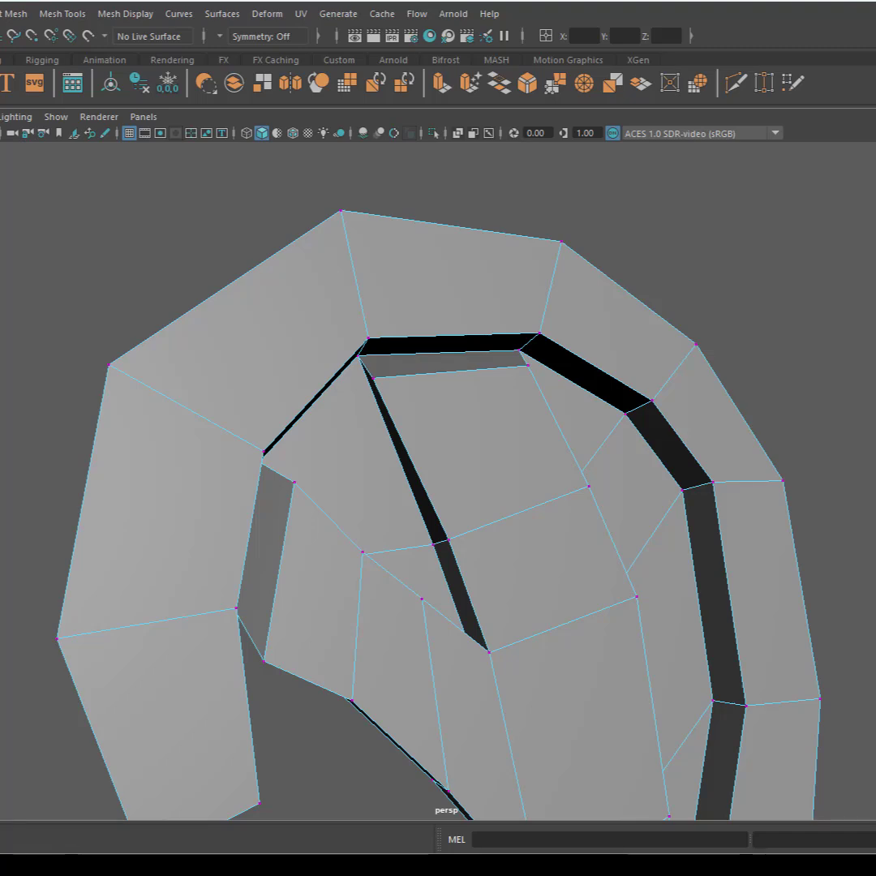
Step: Set the Transform Constraint to Edge Slide
{"action": "middle_click_drag", "start_coordinate": [573, 528], "coordinate": [567, 422], "text": "alt"}
{"action": "mouse_move", "coordinate": [567, 422]}
{"action": "left_mouse_down", "text": "alt"}
{"action": "mouse_move", "coordinate": [527, 441]}
{"action": "mouse_move", "coordinate": [558, 446]}
{"action": "left_mouse_up", "text": "alt"}
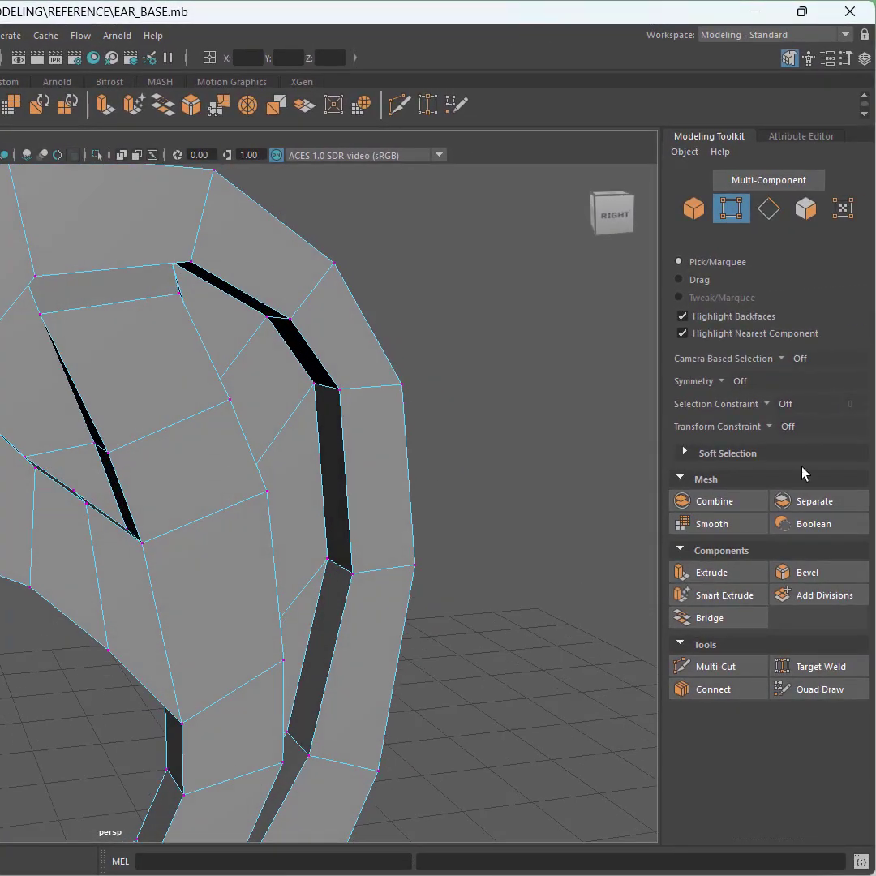
{"action": "left_click", "coordinate": [763, 427]}
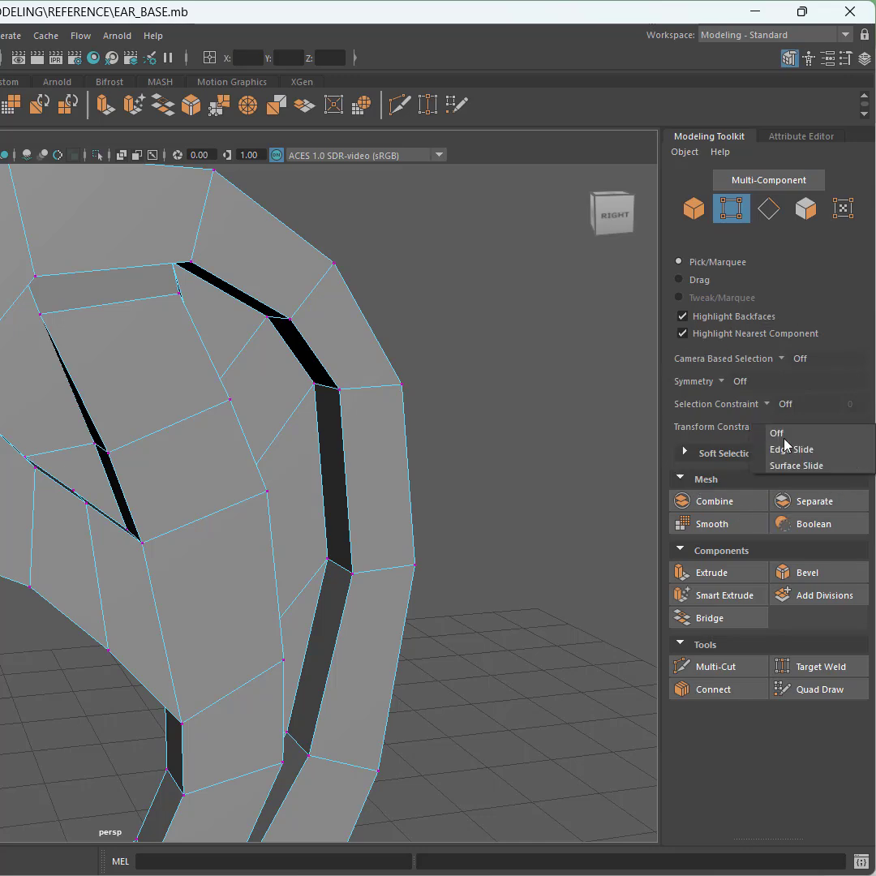
{"action": "left_click", "coordinate": [799, 449]}
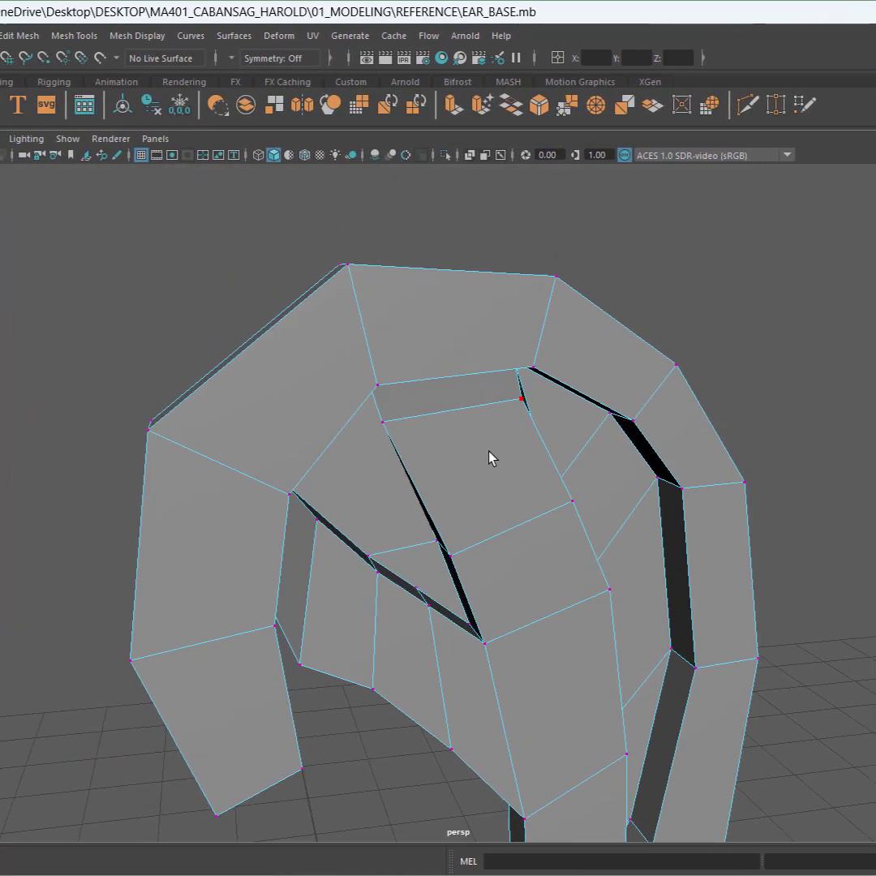
Step: Select vertices along the inner fold's edge and slide them along their edges with the Move tool
{"action": "left_click_drag", "start_coordinate": [503, 457], "coordinate": [399, 400], "text": "alt"}
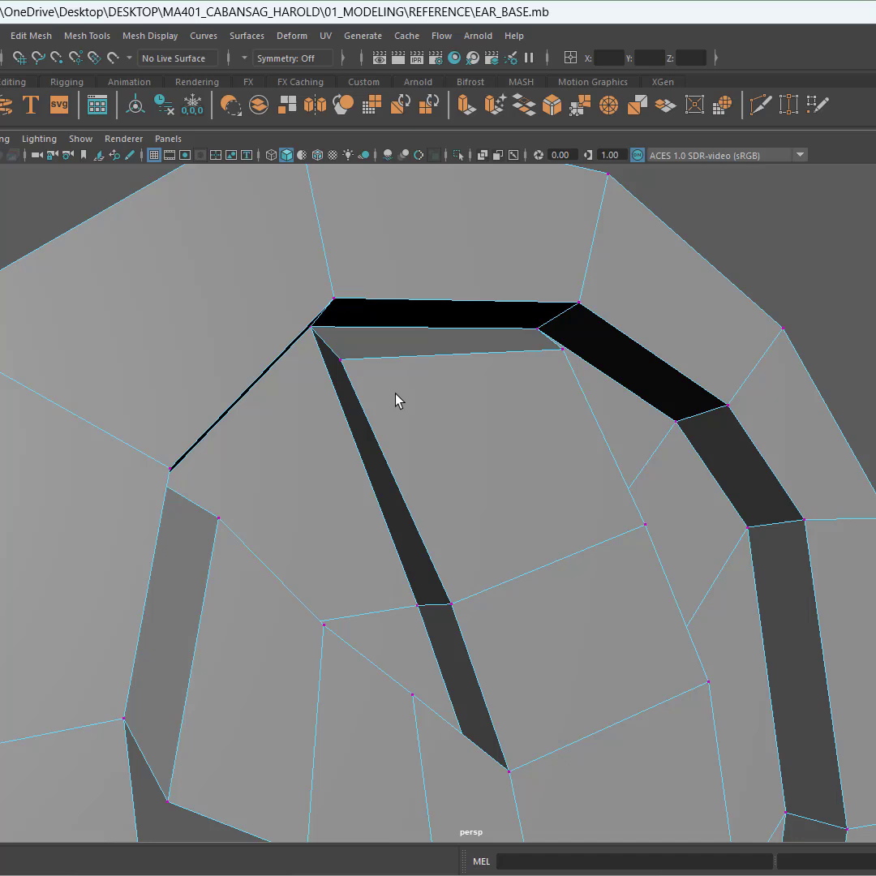
{"action": "left_click", "coordinate": [342, 358]}
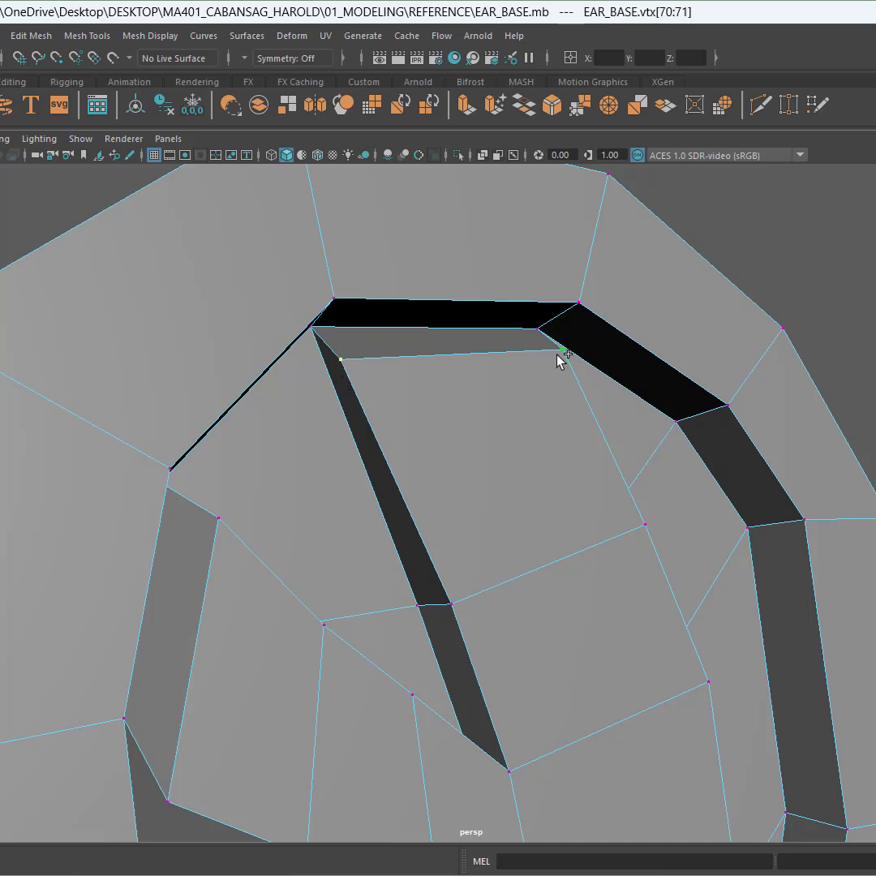
{"action": "key", "text": "w"}
{"action": "left_click_drag", "start_coordinate": [460, 367], "coordinate": [493, 486]}
{"action": "left_click_drag", "start_coordinate": [416, 438], "coordinate": [347, 507], "text": "alt"}
{"action": "left_click", "coordinate": [268, 527]}
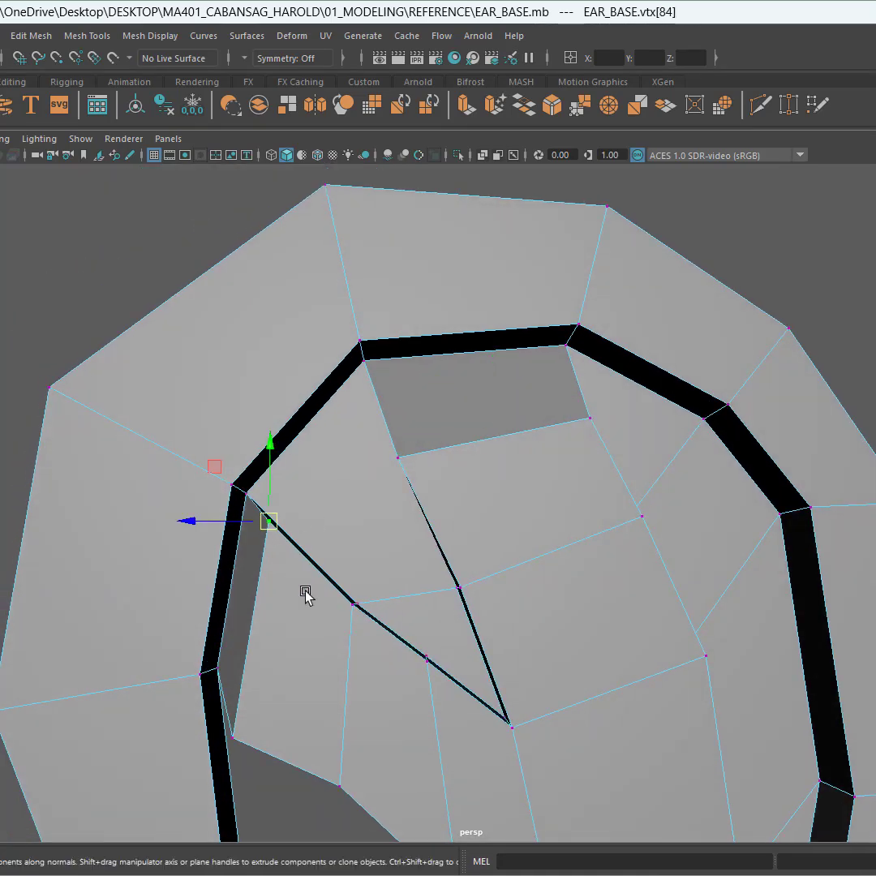
{"action": "left_click_drag", "start_coordinate": [307, 592], "coordinate": [444, 420], "text": "alt"}
{"action": "left_click", "coordinate": [375, 556], "text": "shift"}
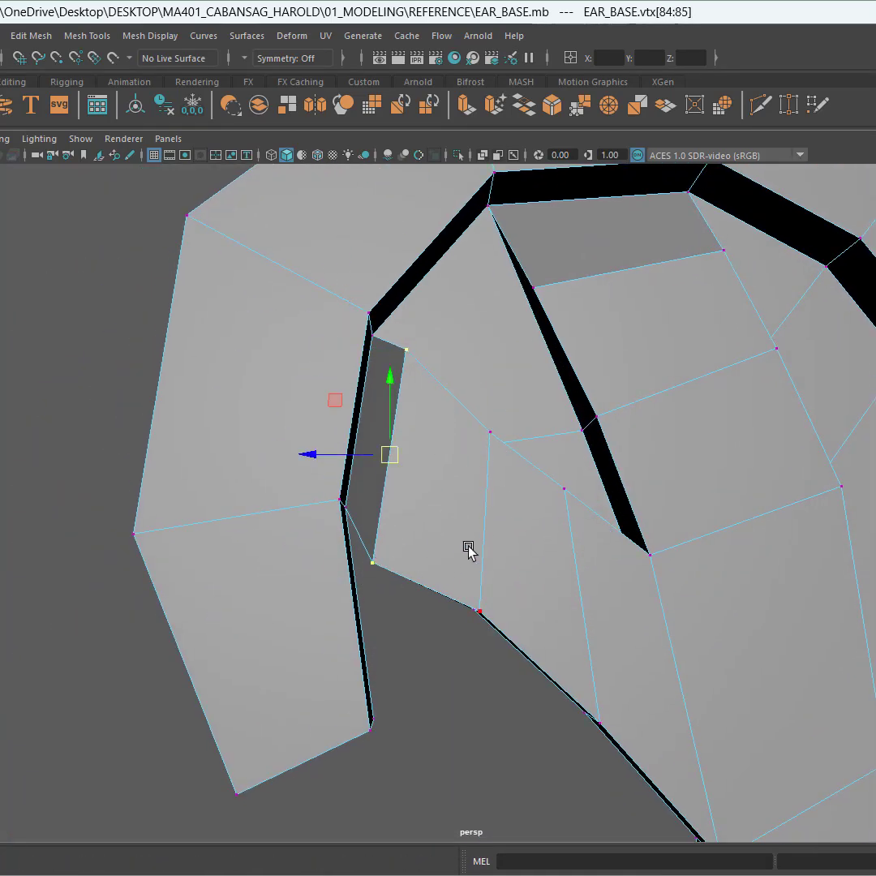
{"action": "left_click_drag", "start_coordinate": [469, 553], "coordinate": [454, 531], "text": "alt"}
Step: Slide another vertex on the lower edge of the inner fold along its edge
{"action": "left_click_drag", "start_coordinate": [414, 463], "coordinate": [436, 483]}
{"action": "left_click", "coordinate": [493, 441]}
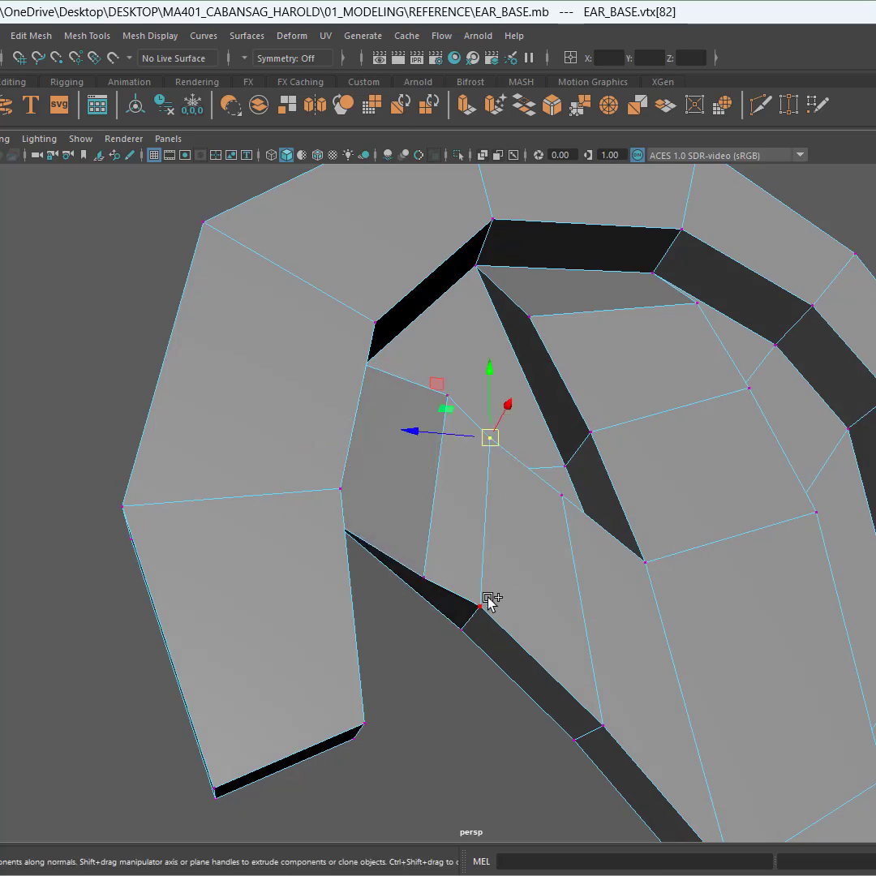
{"action": "left_click", "coordinate": [480, 604], "text": "shift"}
{"action": "left_click_drag", "start_coordinate": [475, 522], "coordinate": [549, 529], "text": "ctrl+shift"}
Step: Slide the vertices beside the narrow diagonal gap to even out their spacing
{"action": "left_click", "coordinate": [567, 490]}
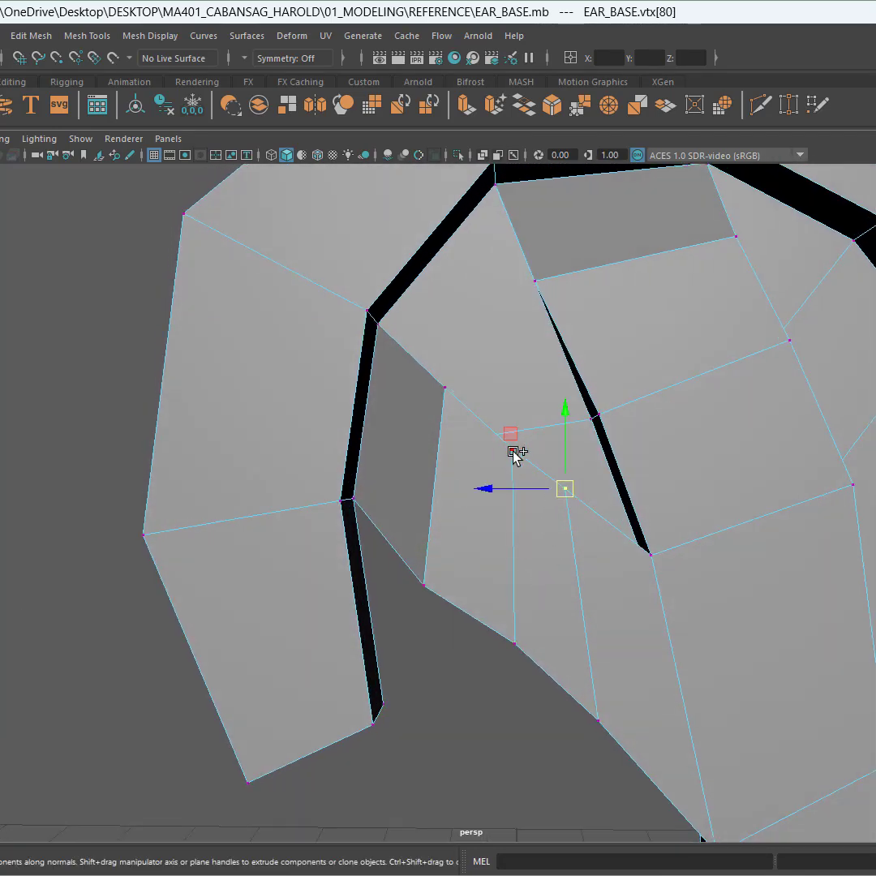
{"action": "left_click", "coordinate": [442, 388], "text": "shift"}
{"action": "left_click_drag", "start_coordinate": [497, 444], "coordinate": [487, 480]}
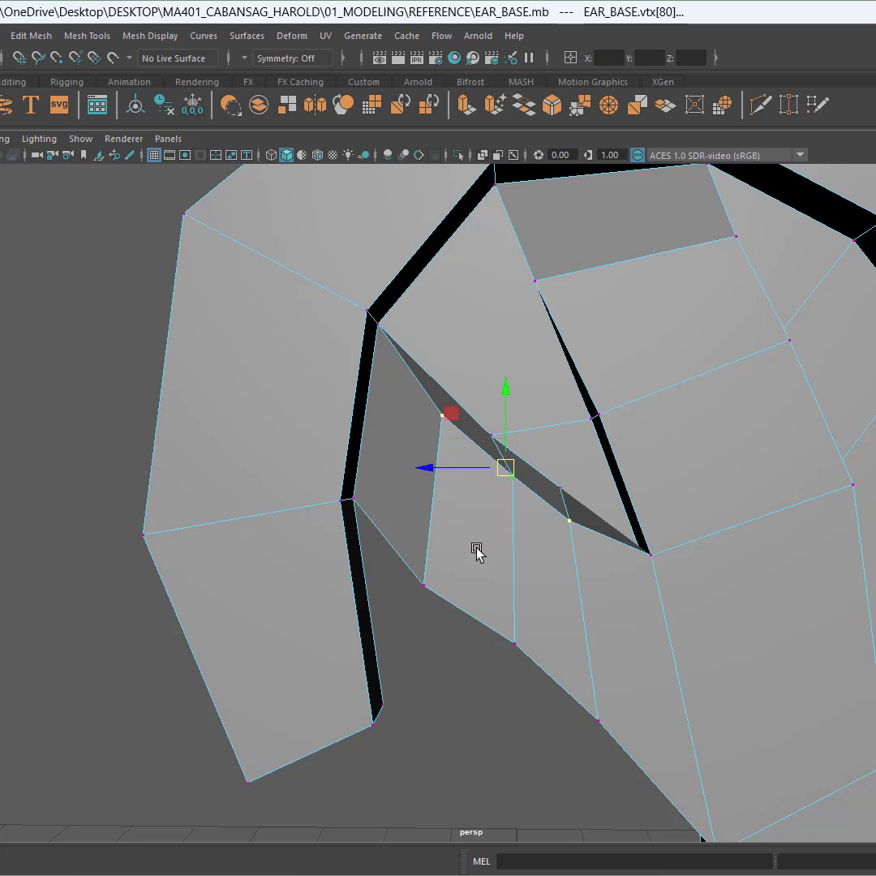
{"action": "left_click_drag", "start_coordinate": [475, 553], "coordinate": [492, 508], "text": "alt"}
Step: Select the vertices along the lower edge of the inner fold and slide them along their edges to narrow the gap, checking the smoothed preview
{"action": "left_click", "coordinate": [421, 571]}
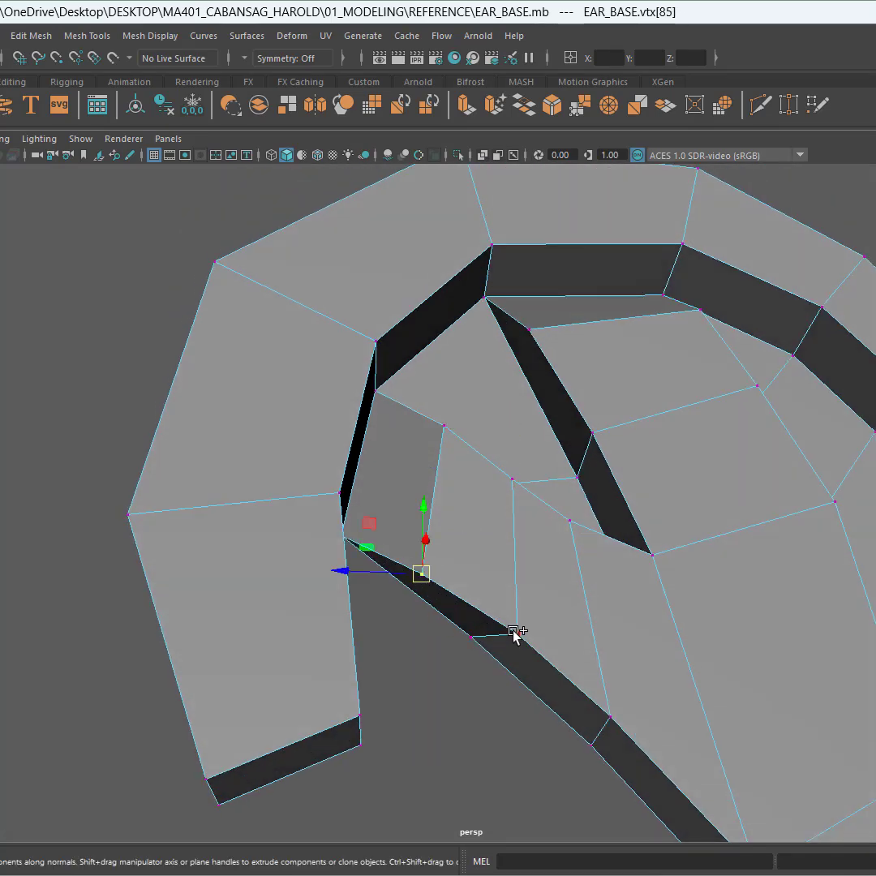
{"action": "left_click", "coordinate": [514, 632], "text": "shift"}
{"action": "left_click", "coordinate": [609, 717], "text": "shift"}
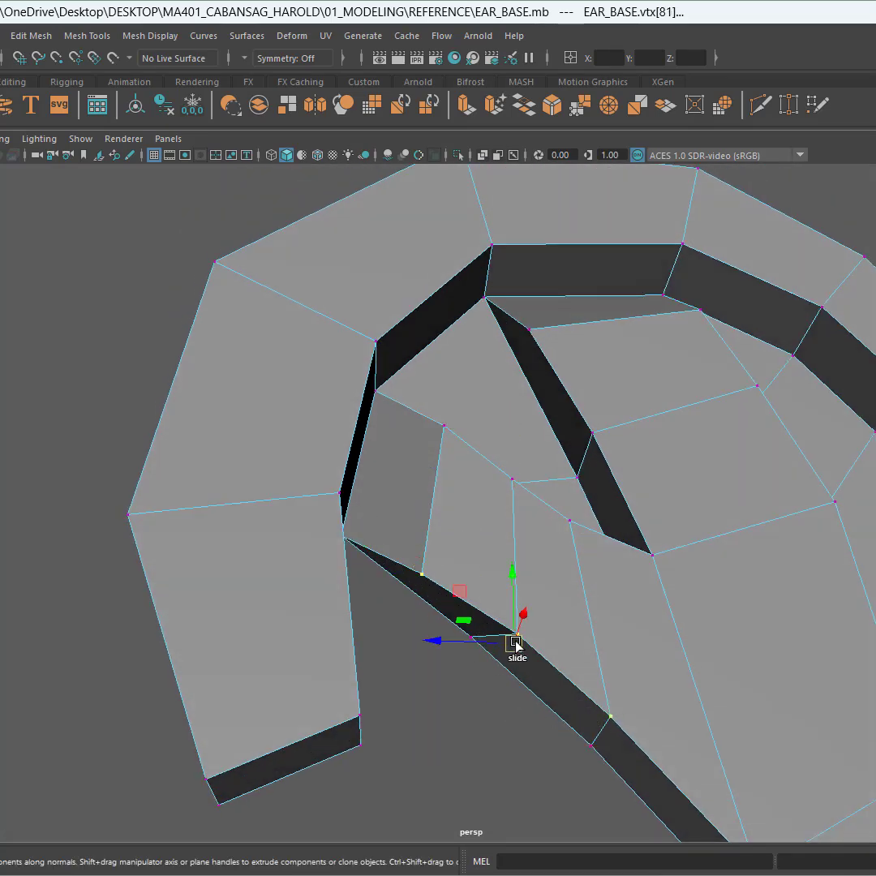
{"action": "left_click_drag", "start_coordinate": [516, 643], "coordinate": [522, 617]}
{"action": "left_click_drag", "start_coordinate": [596, 635], "coordinate": [625, 633], "text": "alt"}
{"action": "key", "text": "3"}
{"action": "key", "text": "1"}
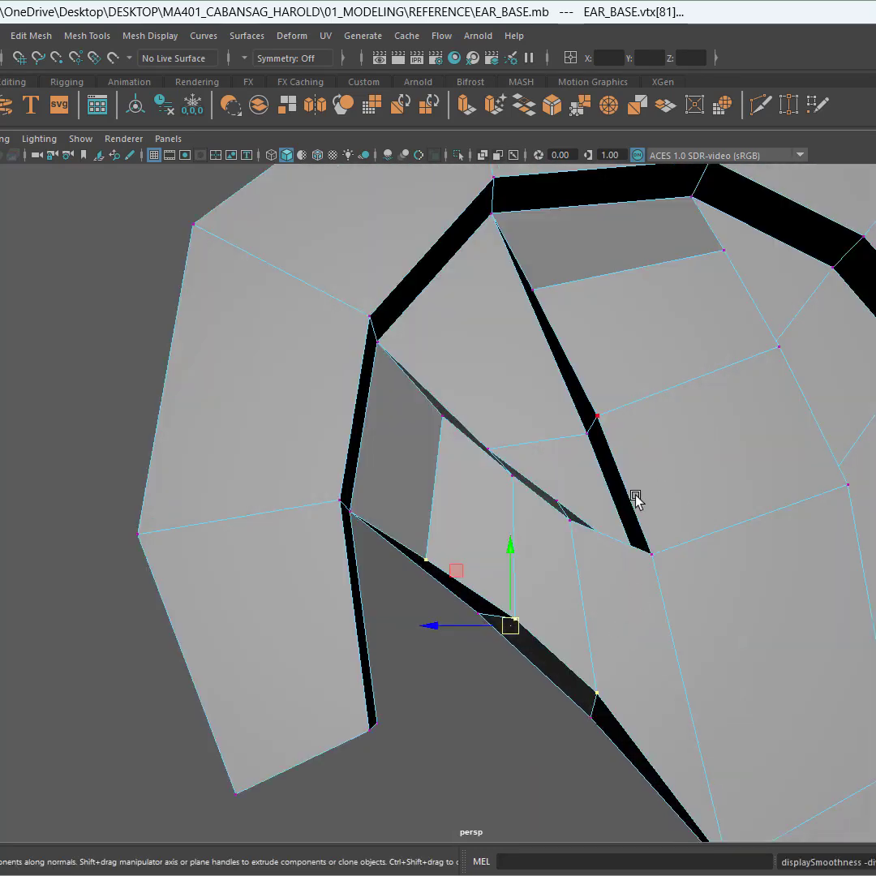
{"action": "left_click_drag", "start_coordinate": [513, 638], "coordinate": [513, 624]}
Step: Select three vertices along the upper edge of the diagonal gap and slide them along their edges to close it
{"action": "left_click", "coordinate": [444, 423]}
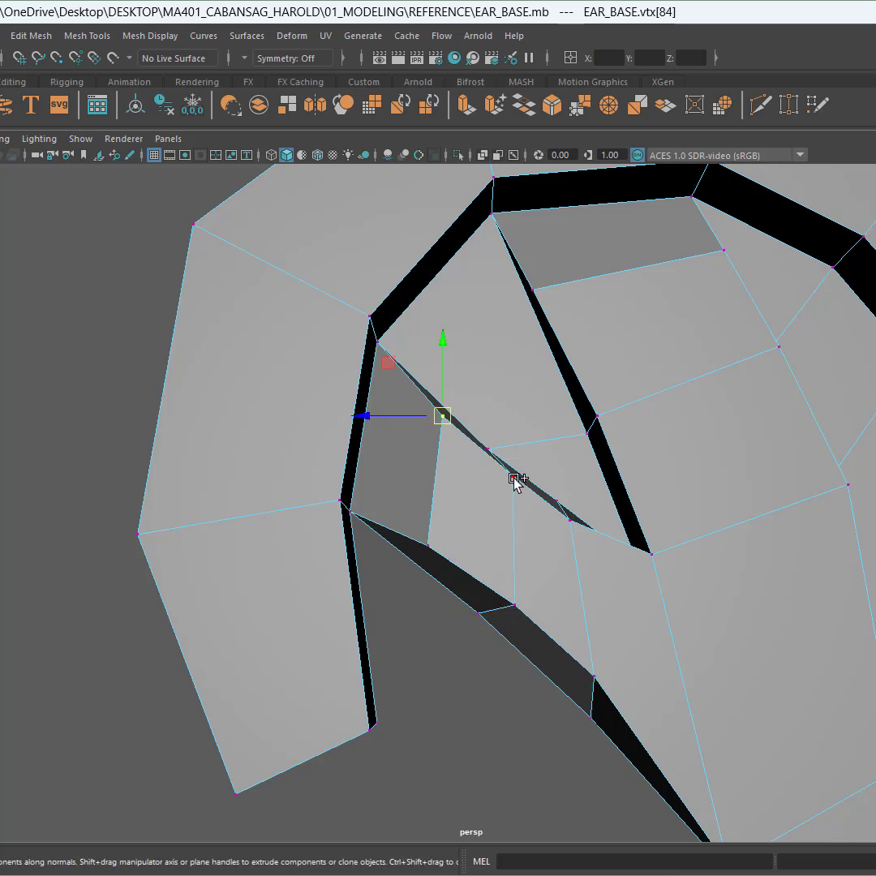
{"action": "left_click", "coordinate": [514, 478], "text": "shift"}
{"action": "left_click", "coordinate": [572, 521], "text": "shift"}
{"action": "left_click_drag", "start_coordinate": [500, 472], "coordinate": [503, 484]}
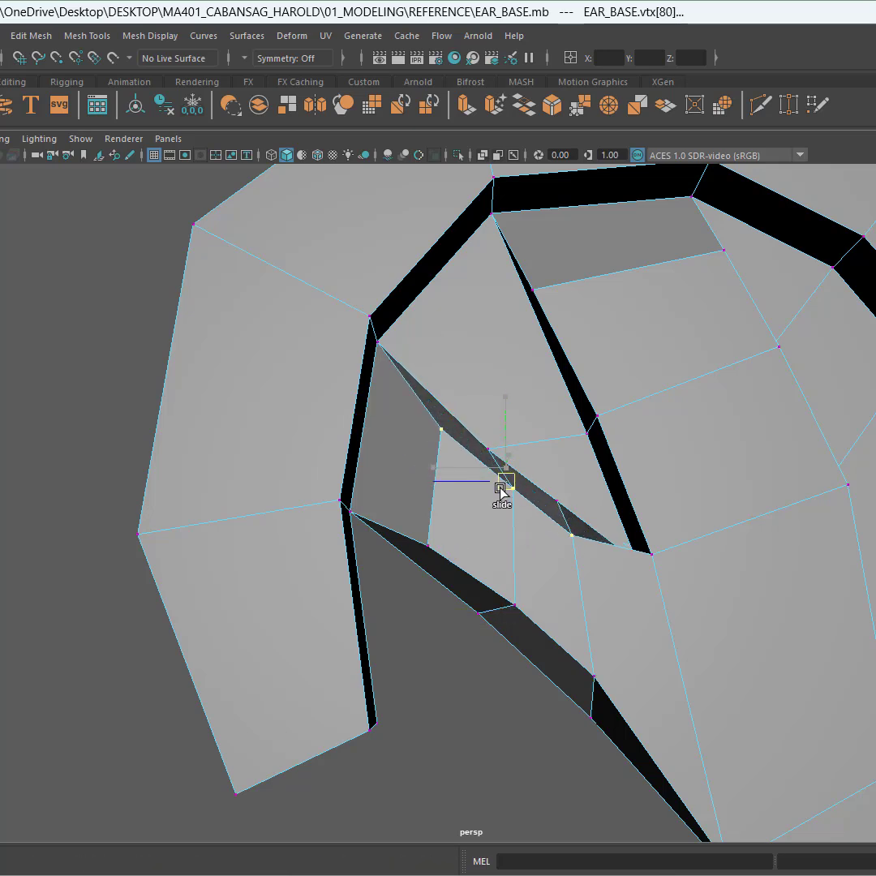
Step: Select vertices beside the vertical fold gap and slide them along their edges to even the spacing
{"action": "left_click", "coordinate": [597, 417]}
{"action": "left_click", "coordinate": [533, 289], "text": "shift"}
{"action": "left_click_drag", "start_coordinate": [570, 353], "coordinate": [606, 363]}
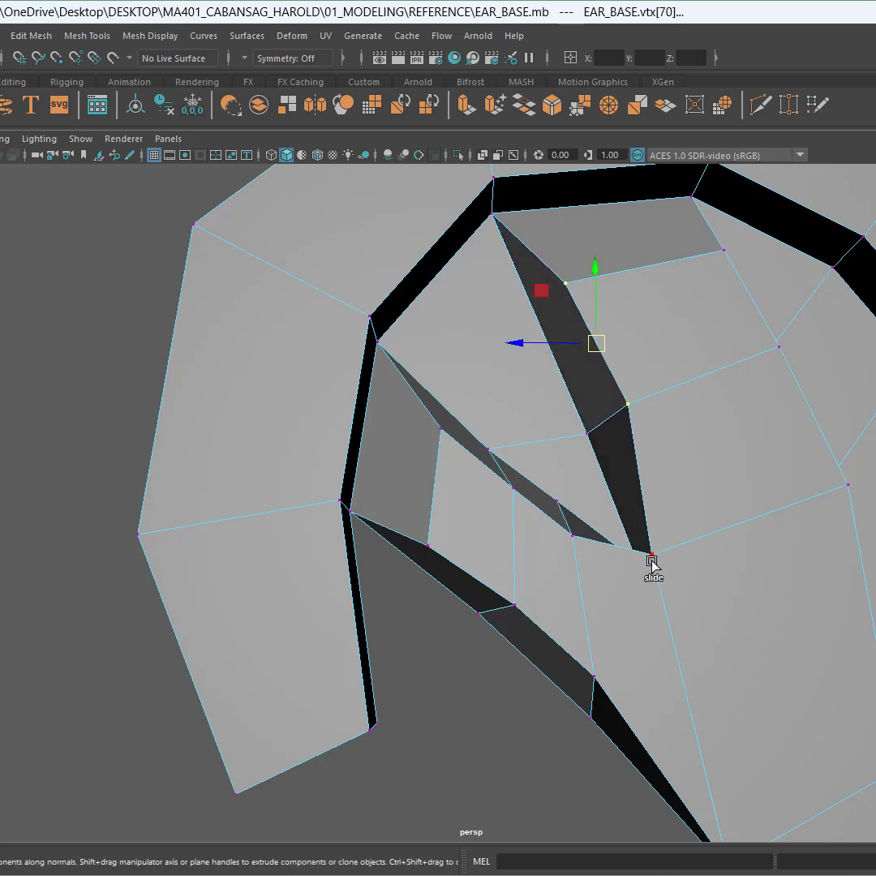
{"action": "left_click", "coordinate": [650, 558]}
{"action": "left_click_drag", "start_coordinate": [650, 559], "coordinate": [634, 594]}
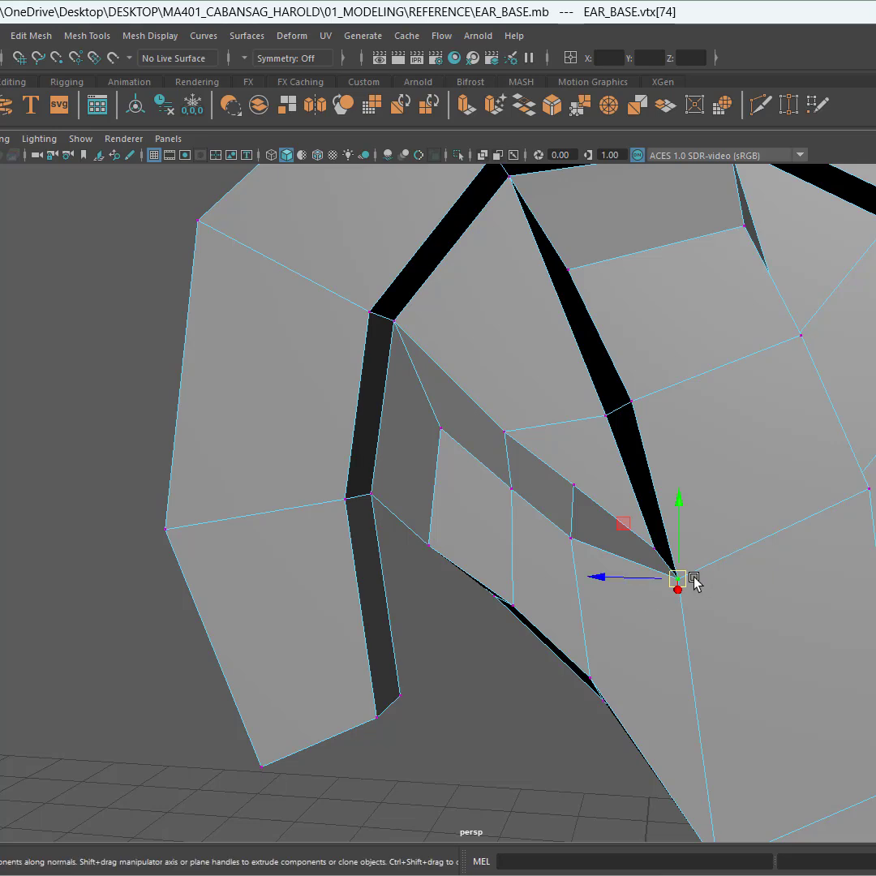
Step: Save the scene and check the ear mesh with the smoothed preview
{"action": "key", "text": "ctrl+s"}
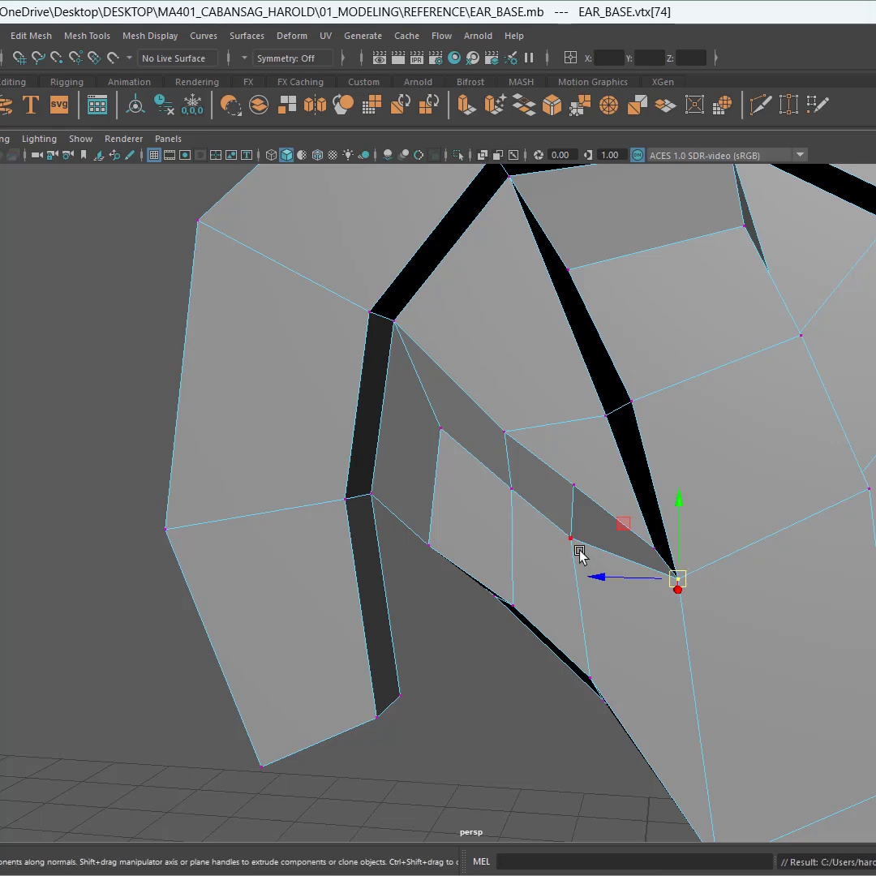
{"action": "left_click_drag", "start_coordinate": [580, 553], "coordinate": [604, 543], "text": "alt"}
{"action": "key", "text": "3"}
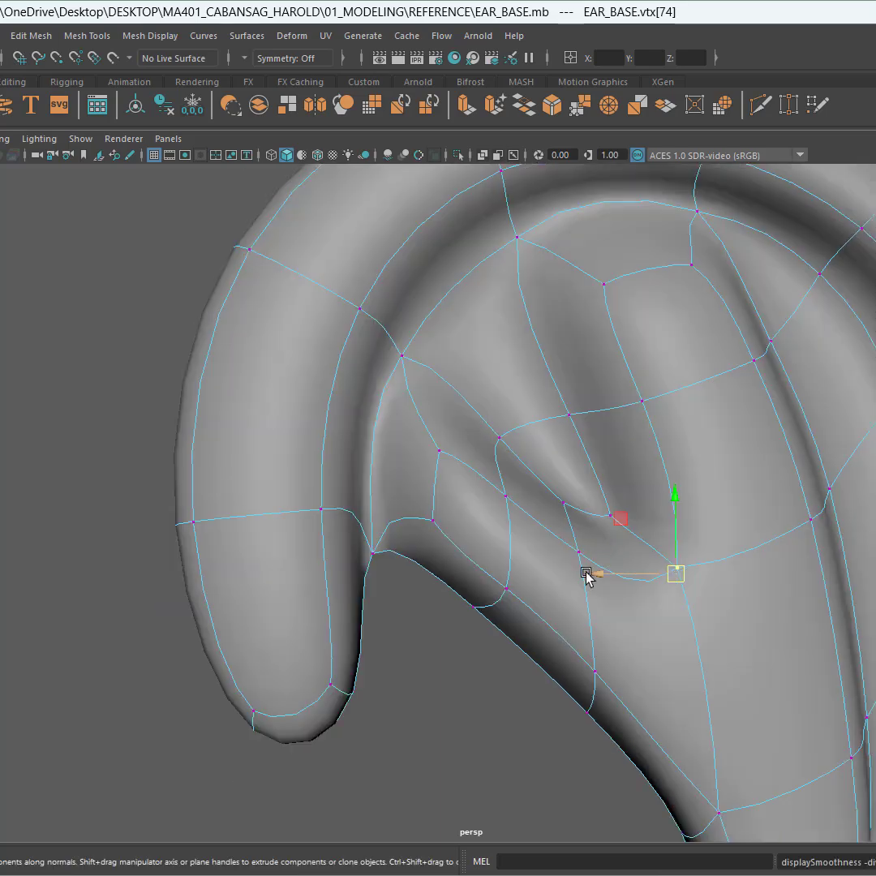
{"action": "scroll", "coordinate": [577, 572], "scroll_direction": "down", "scroll_amount": 5}
{"action": "left_click_drag", "start_coordinate": [543, 558], "coordinate": [578, 561], "text": "alt"}
{"action": "key", "text": "1"}
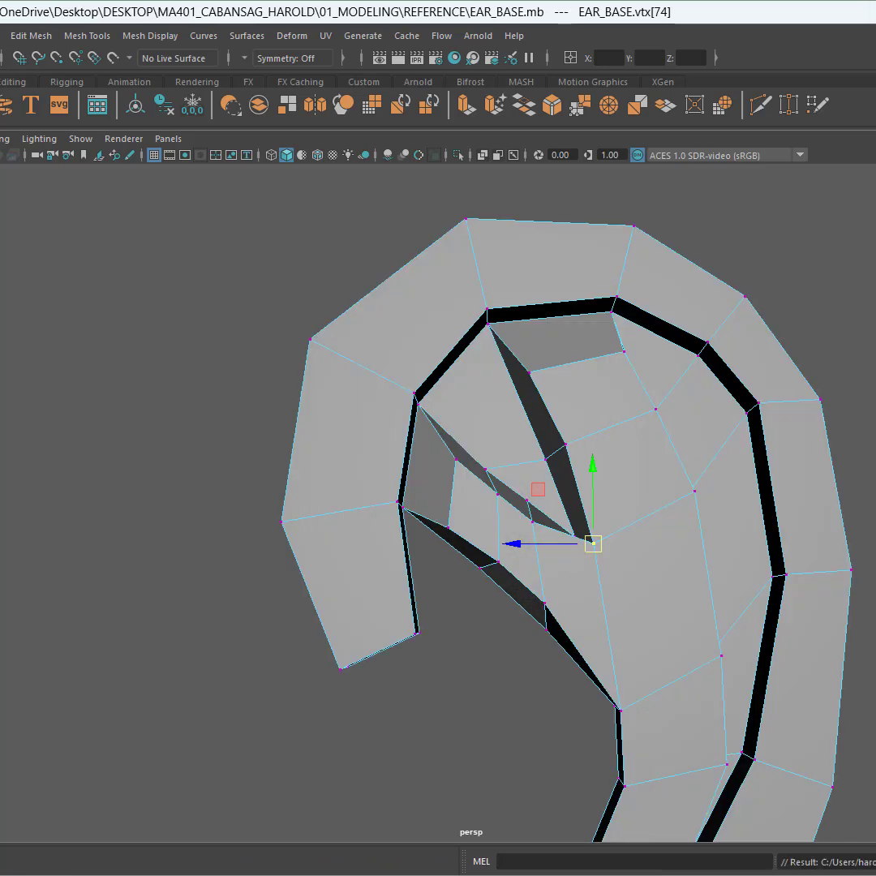
{"action": "scroll", "coordinate": [664, 366], "scroll_direction": "up", "scroll_amount": 2}
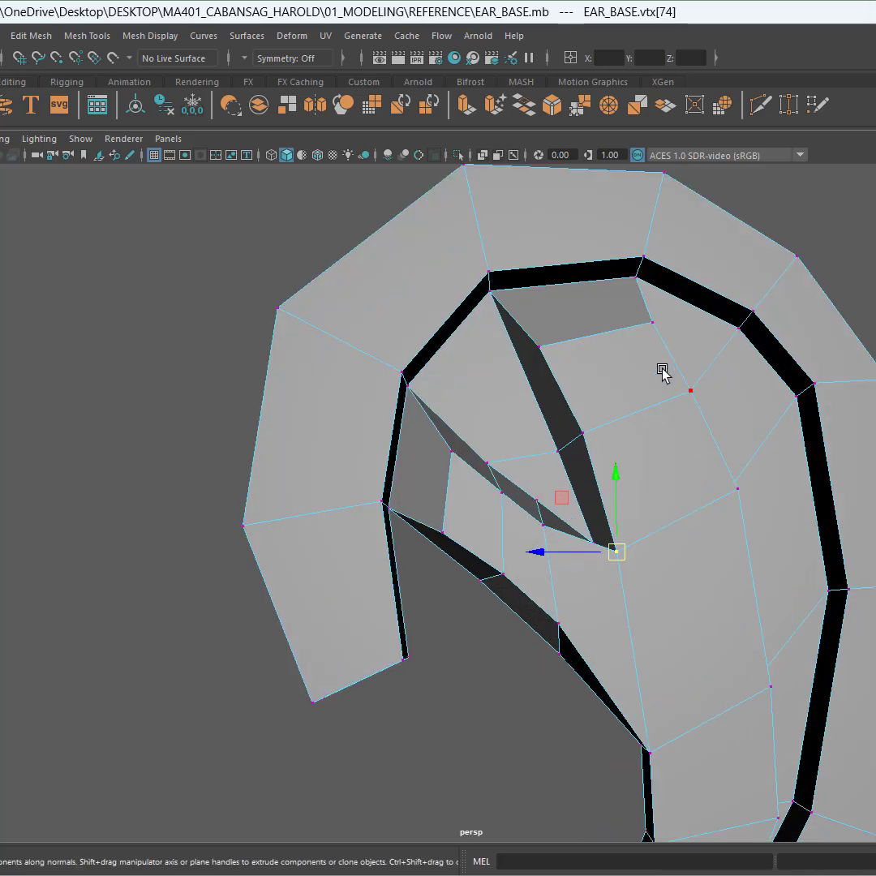
Step: Select vertices along the upper fold's gap and slide them along their edges, checking the smoothed preview
{"action": "middle_click_drag", "start_coordinate": [665, 404], "coordinate": [576, 423], "text": "alt"}
{"action": "left_click", "coordinate": [570, 343]}
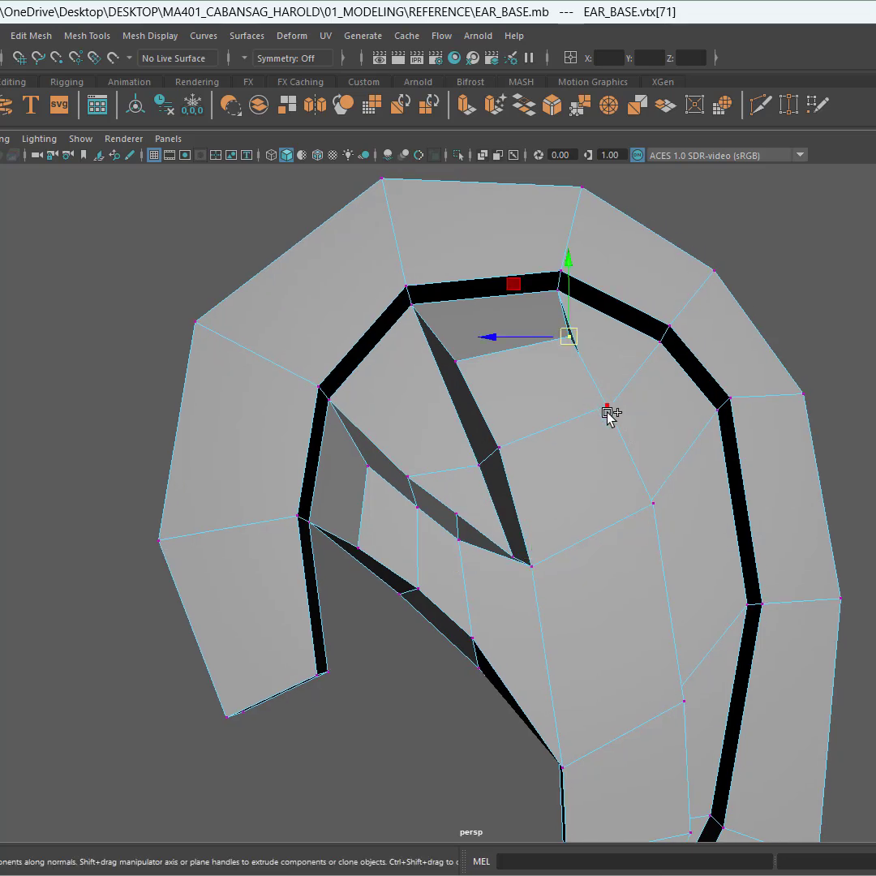
{"action": "left_click", "coordinate": [607, 412], "text": "shift"}
{"action": "left_click", "coordinate": [650, 502], "text": "shift"}
{"action": "left_click_drag", "start_coordinate": [626, 514], "coordinate": [585, 521], "text": "alt"}
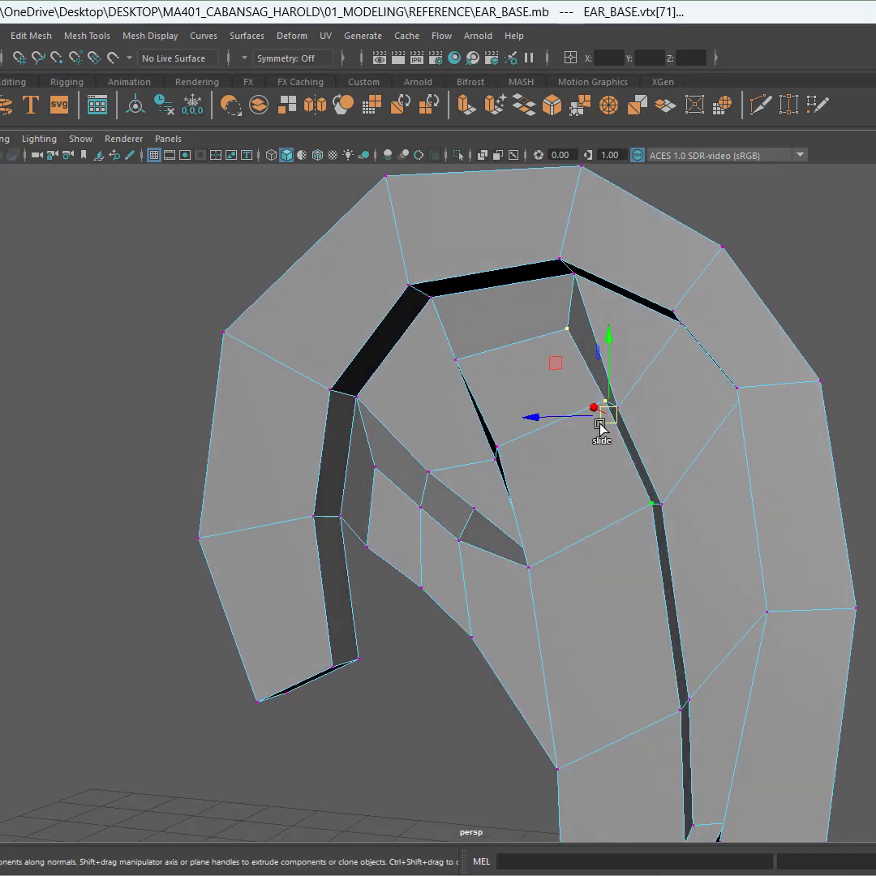
{"action": "mouse_move", "coordinate": [604, 422]}
{"action": "middle_mouse_down", "text": "ctrl+shift"}
{"action": "mouse_move", "coordinate": [579, 433]}
{"action": "mouse_move", "coordinate": [587, 429]}
{"action": "middle_mouse_up", "text": "ctrl+shift"}
{"action": "left_click_drag", "start_coordinate": [588, 432], "coordinate": [620, 430], "text": "alt"}
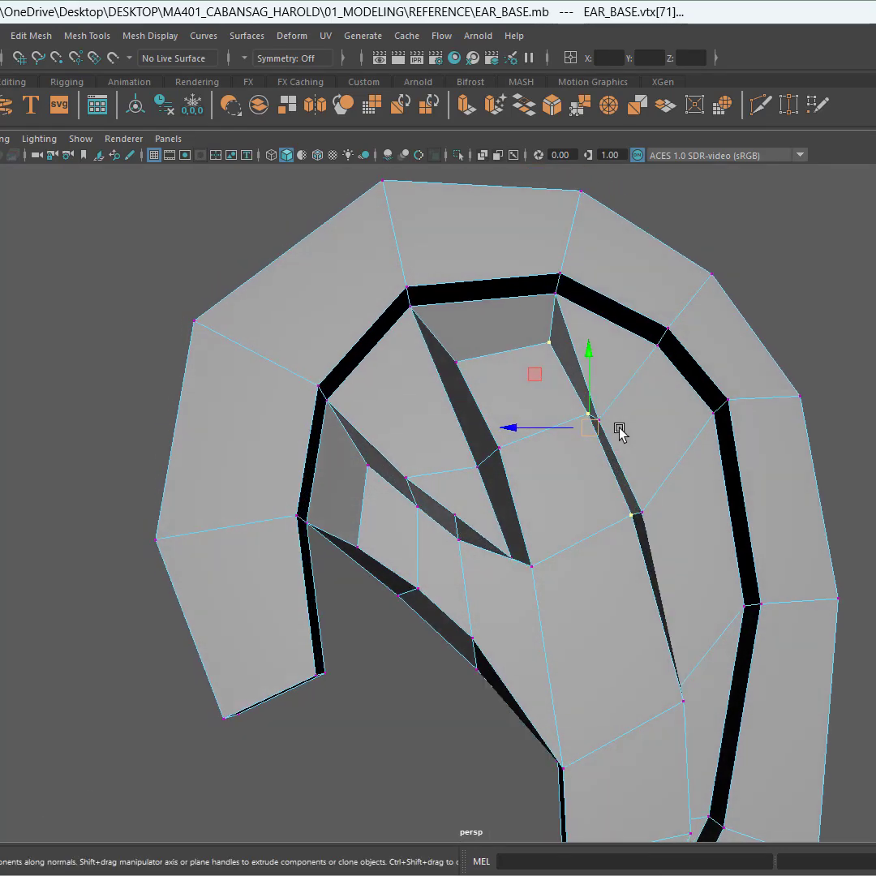
{"action": "key", "text": "3"}
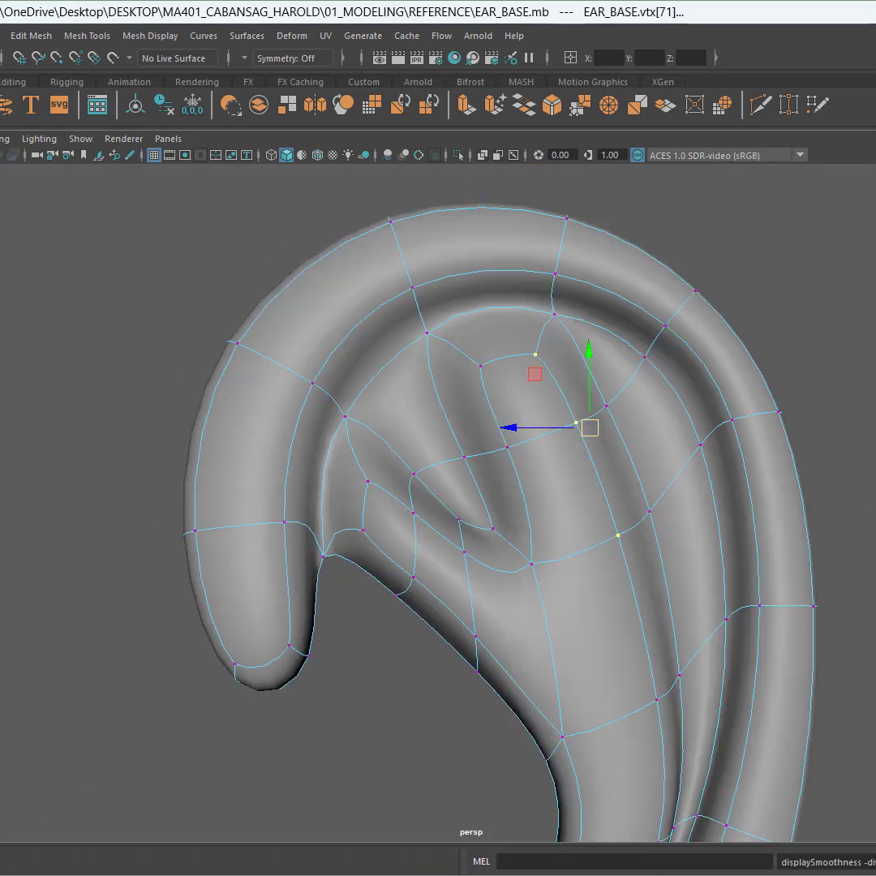
{"action": "key", "text": "1"}
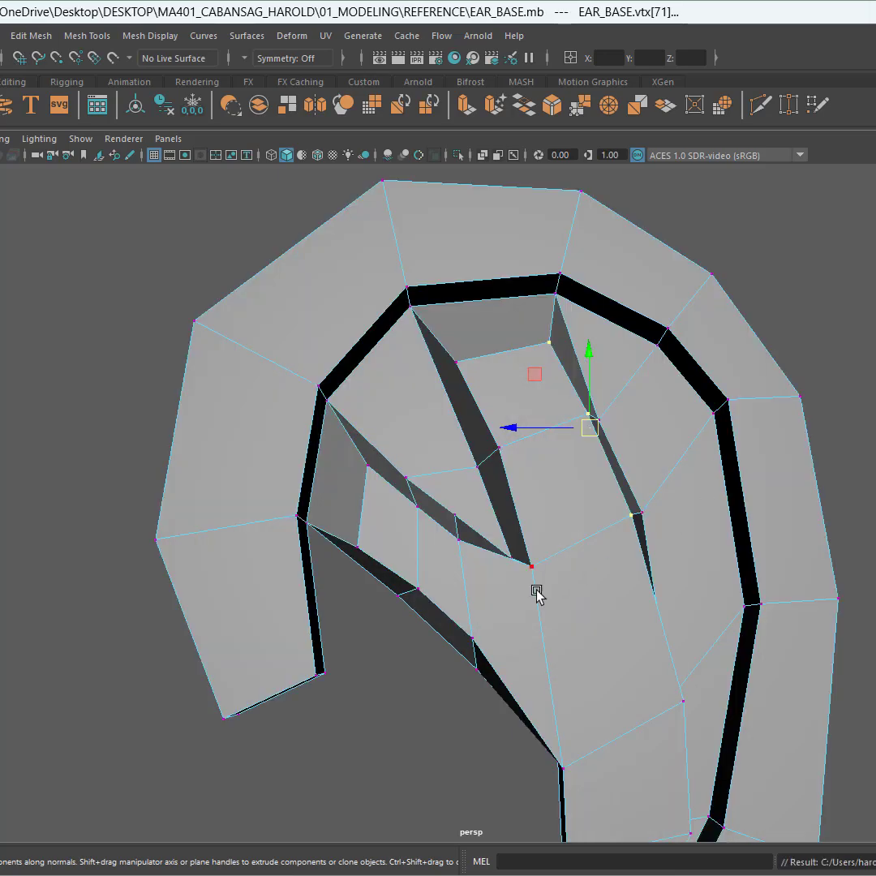
Step: Inspect the ear mesh from several angles and against the side reference image
{"action": "left_click_drag", "start_coordinate": [536, 594], "coordinate": [502, 598], "text": "alt"}
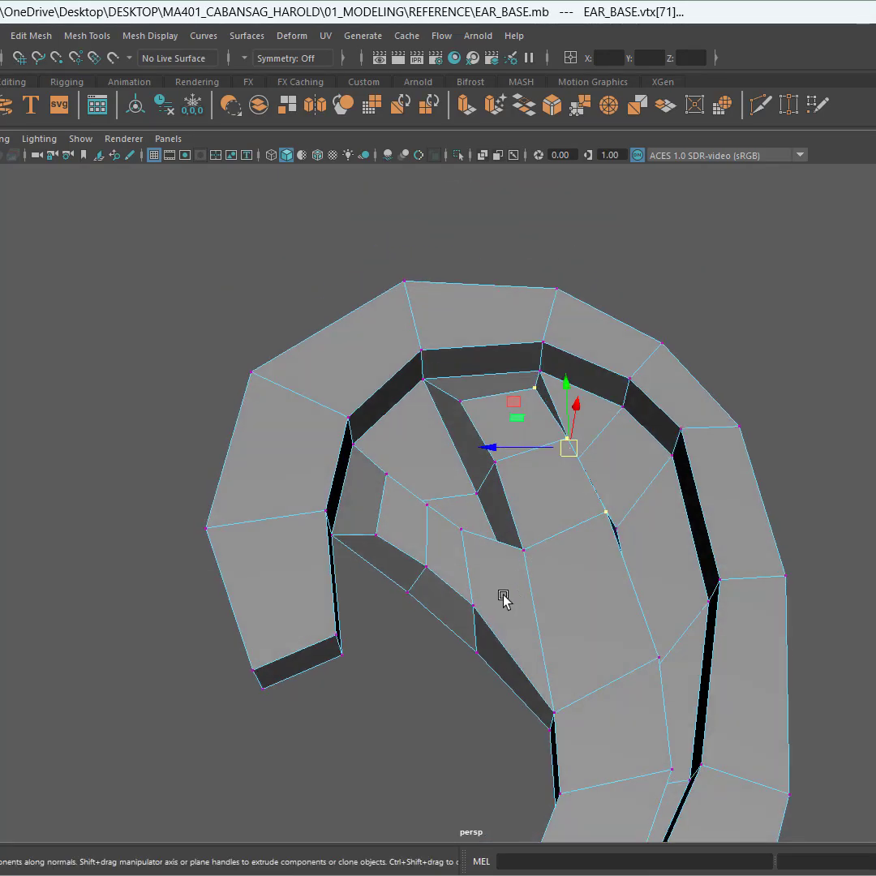
{"action": "middle_click_drag", "start_coordinate": [502, 597], "coordinate": [589, 417], "text": "alt"}
{"action": "left_click_drag", "start_coordinate": [551, 555], "coordinate": [445, 462], "text": "alt"}
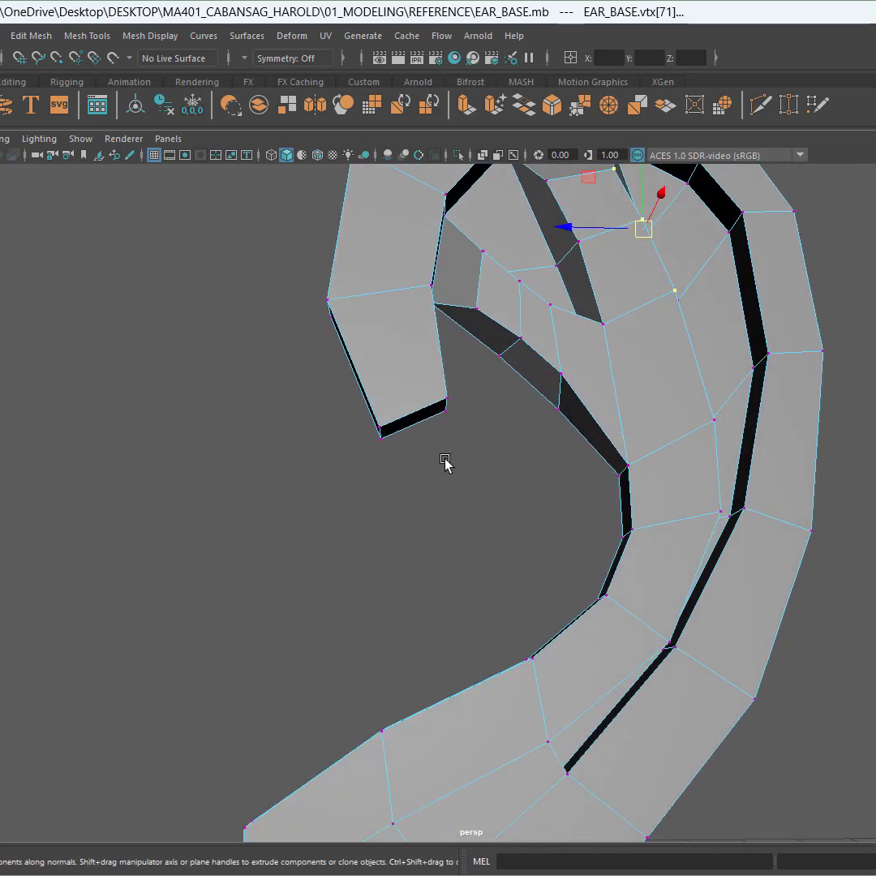
{"action": "left_click_drag", "start_coordinate": [565, 608], "coordinate": [563, 618], "text": "alt"}
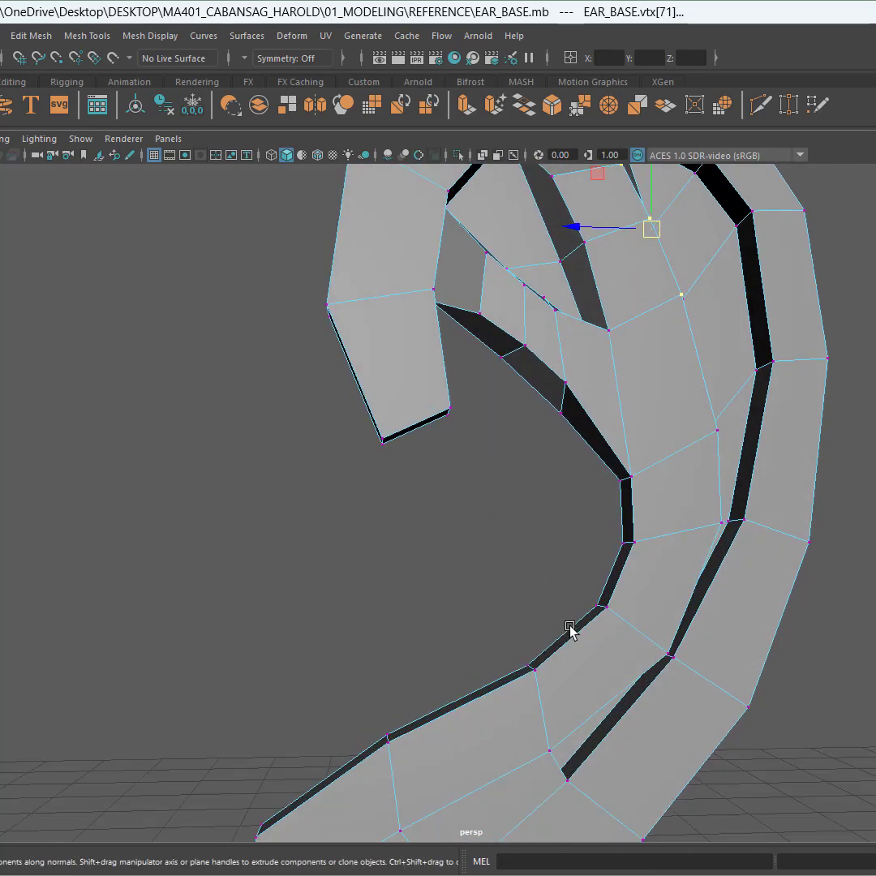
{"action": "key", "text": "space"}
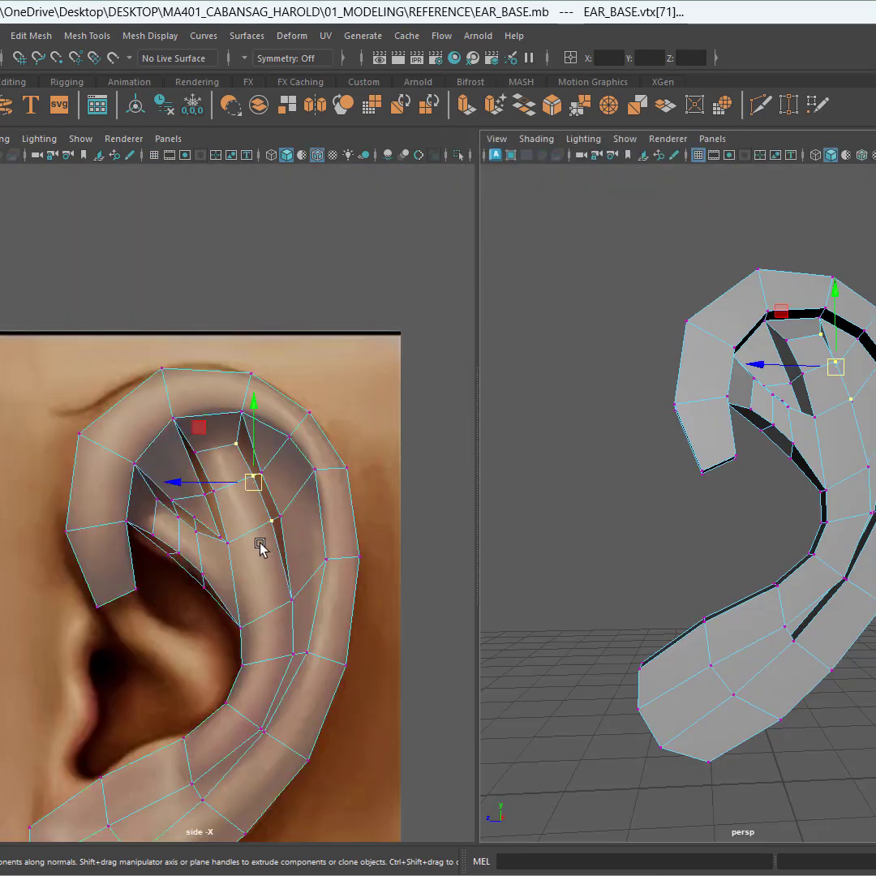
{"action": "key", "text": "space"}
{"action": "middle_click_drag", "start_coordinate": [453, 335], "coordinate": [477, 220], "text": "alt"}
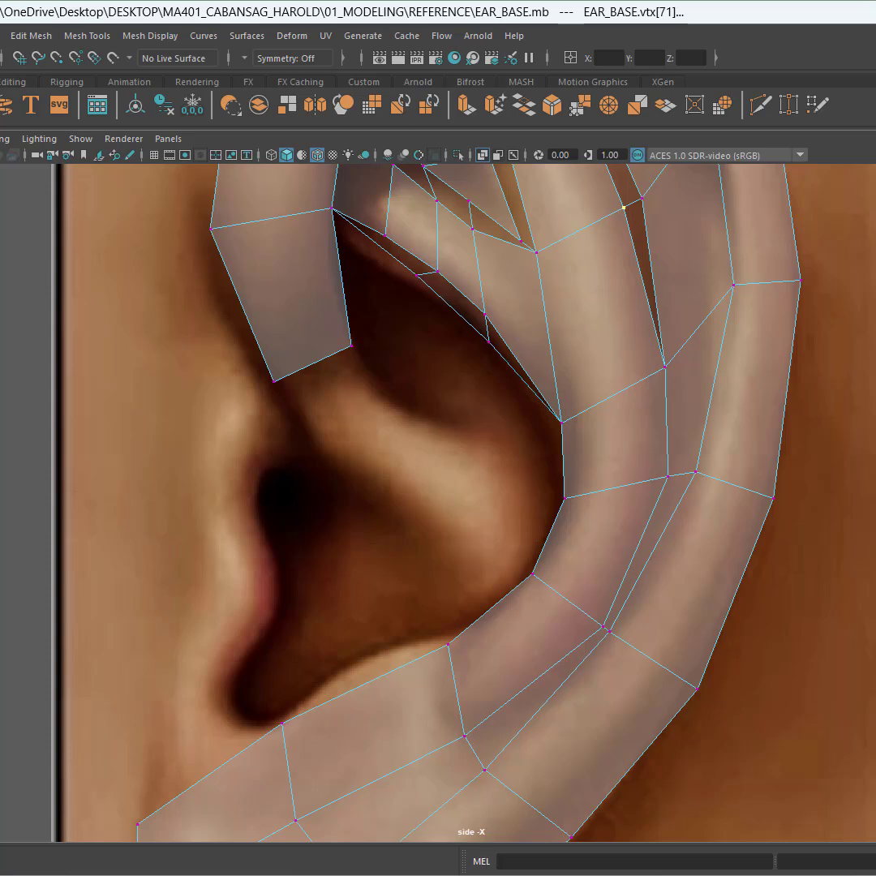
Step: Switch to face selection and select the end face of the helix's front tip
{"action": "key", "text": "F8"}
{"action": "key", "text": "w"}
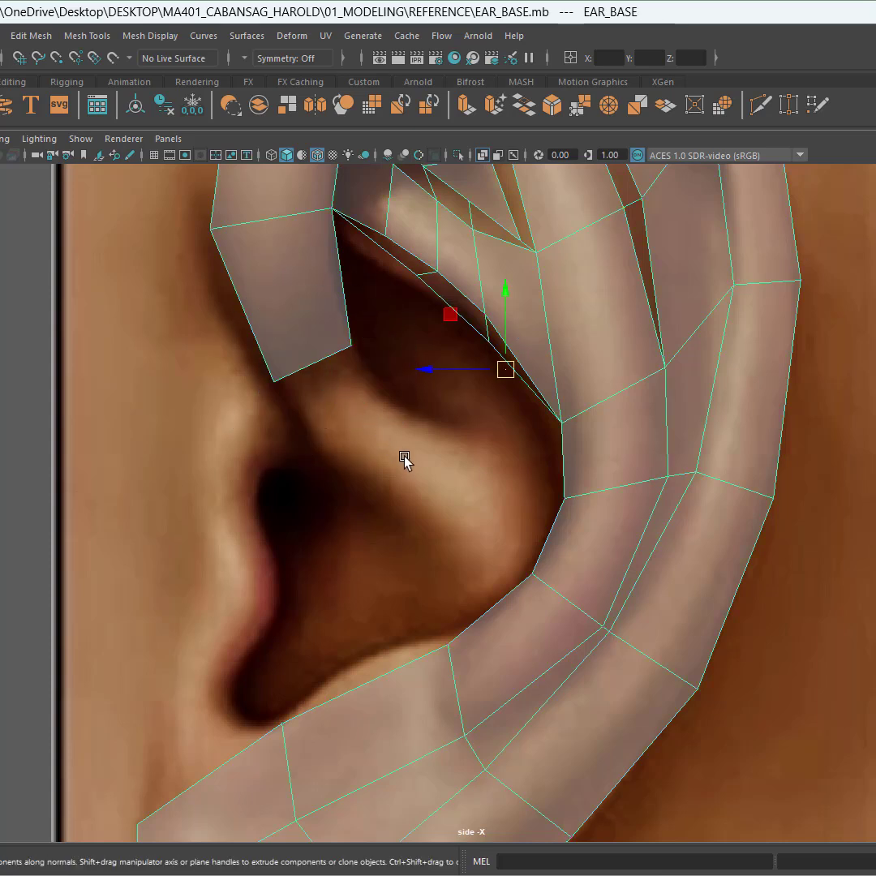
{"action": "left_click", "coordinate": [545, 532]}
{"action": "left_click", "coordinate": [557, 540]}
{"action": "key", "text": "space"}
{"action": "left_click_drag", "start_coordinate": [753, 492], "coordinate": [736, 472], "text": "alt"}
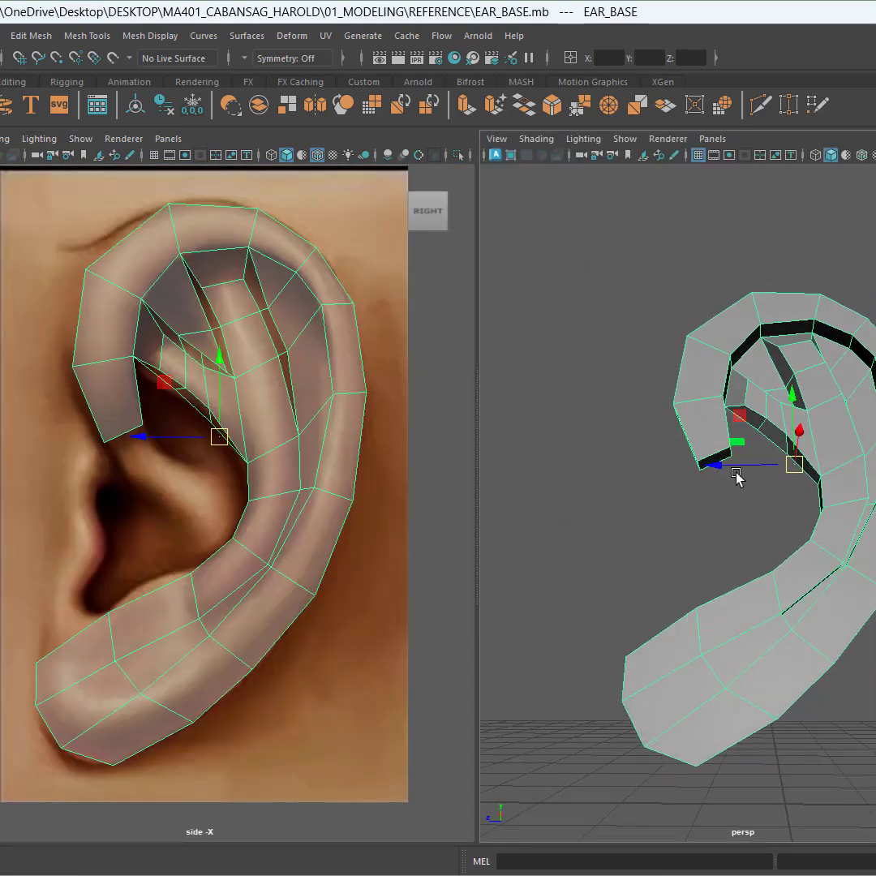
{"action": "scroll", "coordinate": [733, 505], "scroll_direction": "up", "scroll_amount": 5}
{"action": "middle_click_drag", "start_coordinate": [751, 529], "coordinate": [696, 517], "text": "alt"}
{"action": "mouse_move", "coordinate": [696, 517]}
{"action": "left_mouse_down", "text": "alt"}
{"action": "mouse_move", "coordinate": [688, 517]}
{"action": "mouse_move", "coordinate": [703, 527]}
{"action": "mouse_move", "coordinate": [691, 512]}
{"action": "left_mouse_up", "text": "alt"}
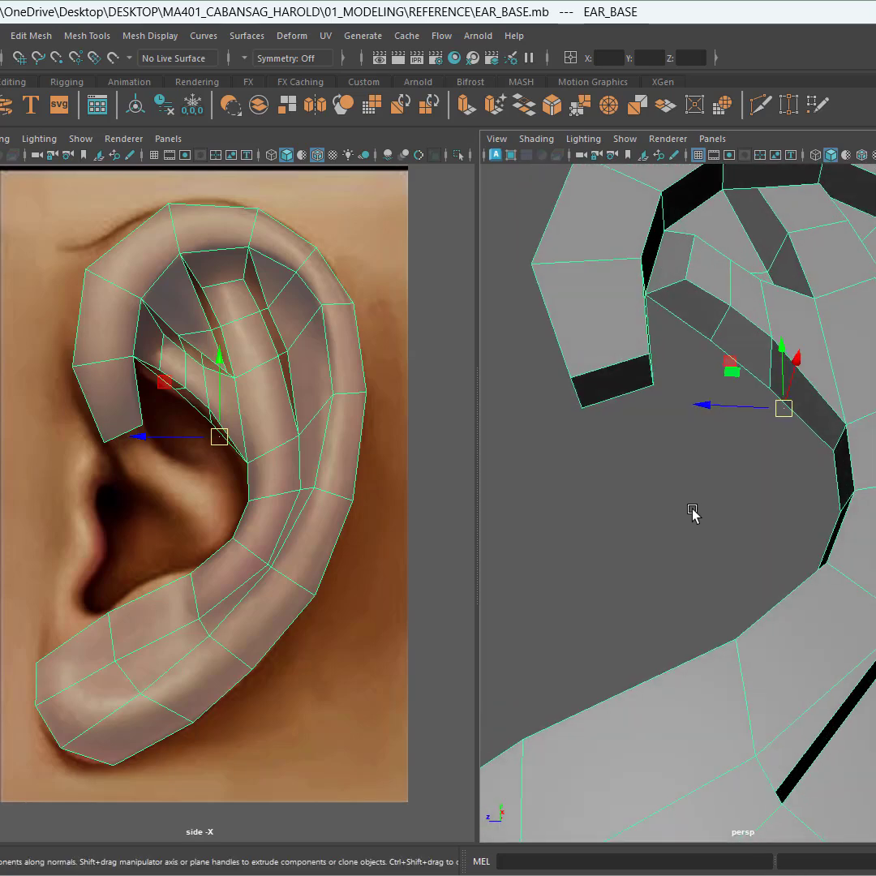
{"action": "key", "text": "ctrl+space"}
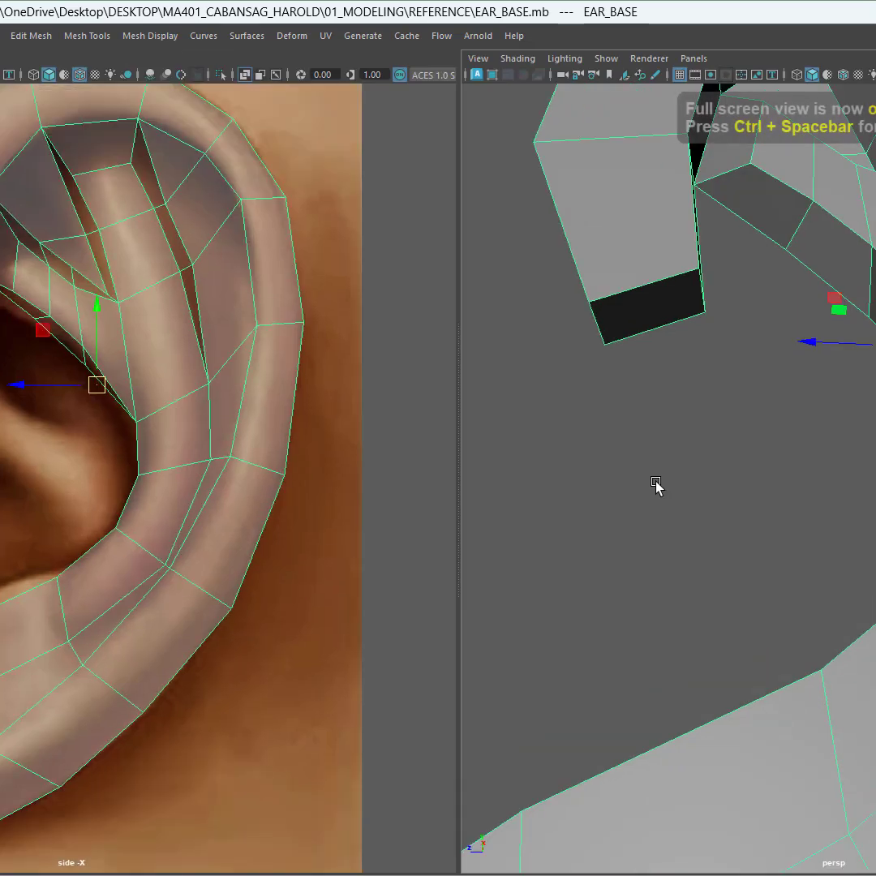
{"action": "right_click", "coordinate": [681, 393]}
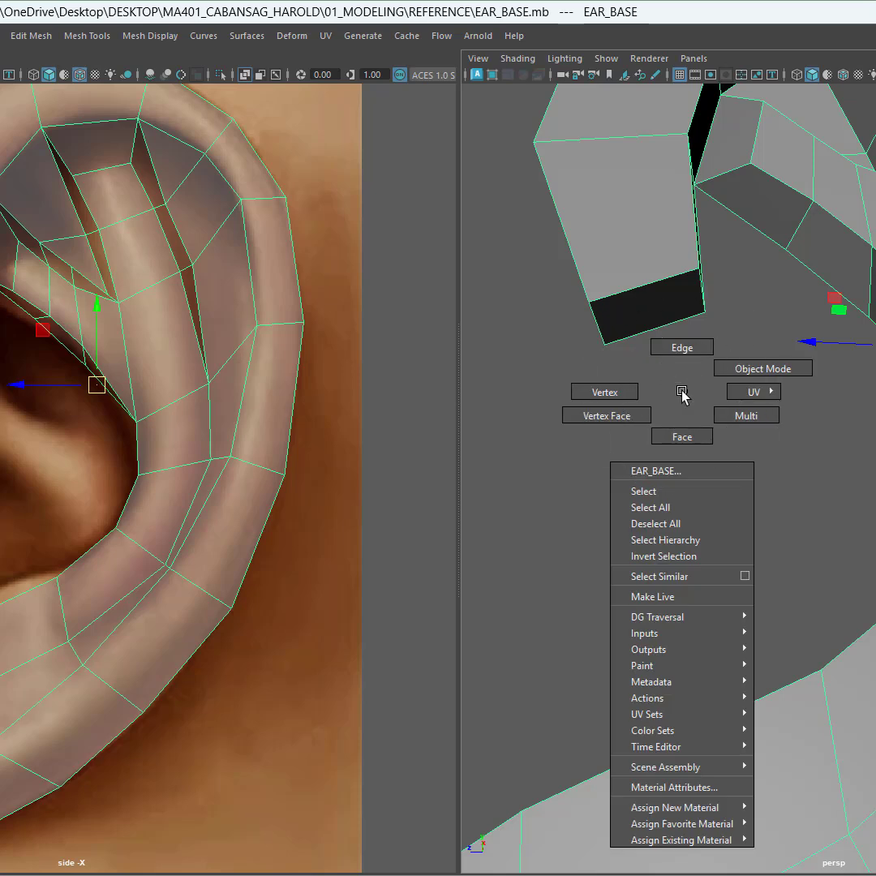
{"action": "right_click_drag", "start_coordinate": [681, 395], "coordinate": [685, 443]}
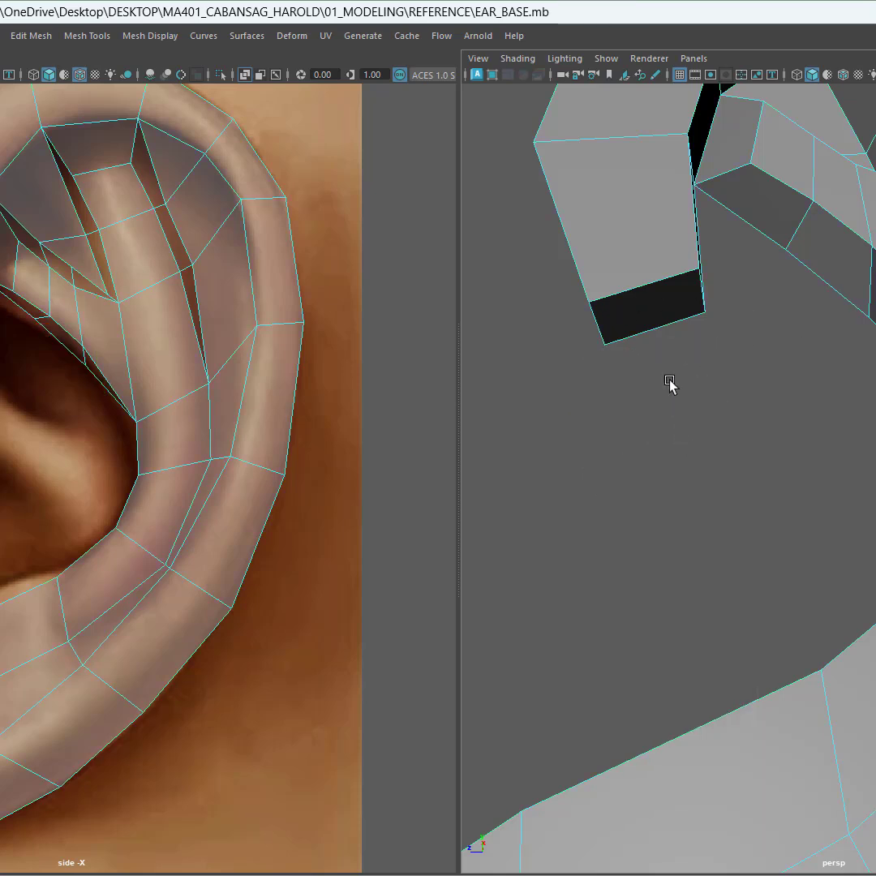
{"action": "left_click", "coordinate": [648, 315]}
{"action": "left_click", "coordinate": [648, 314]}
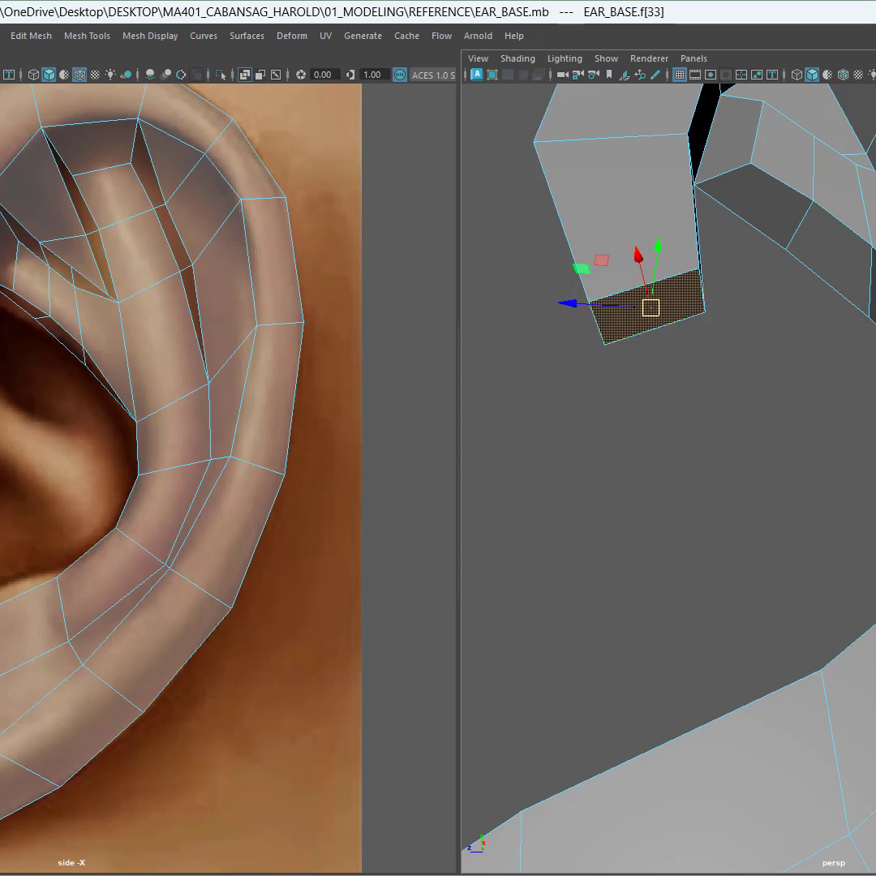
Step: Extrude the tip face outward and rotate it to follow the ear's curve
{"action": "left_click_drag", "start_coordinate": [1, 325], "coordinate": [2, 385]}
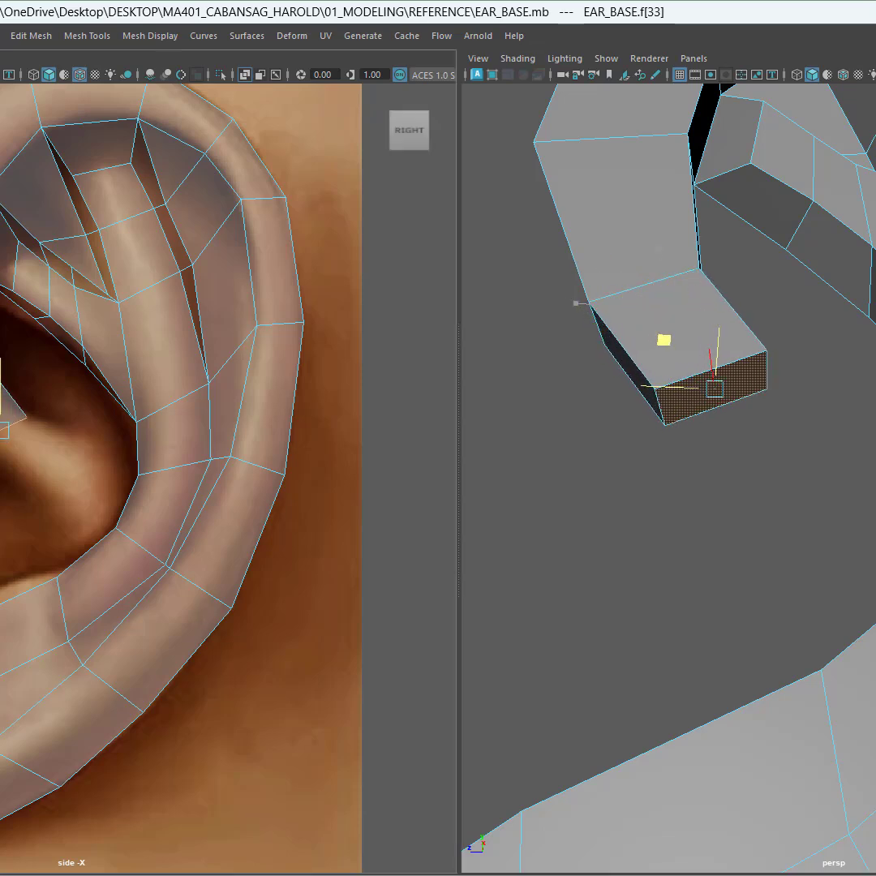
{"action": "key", "text": "e"}
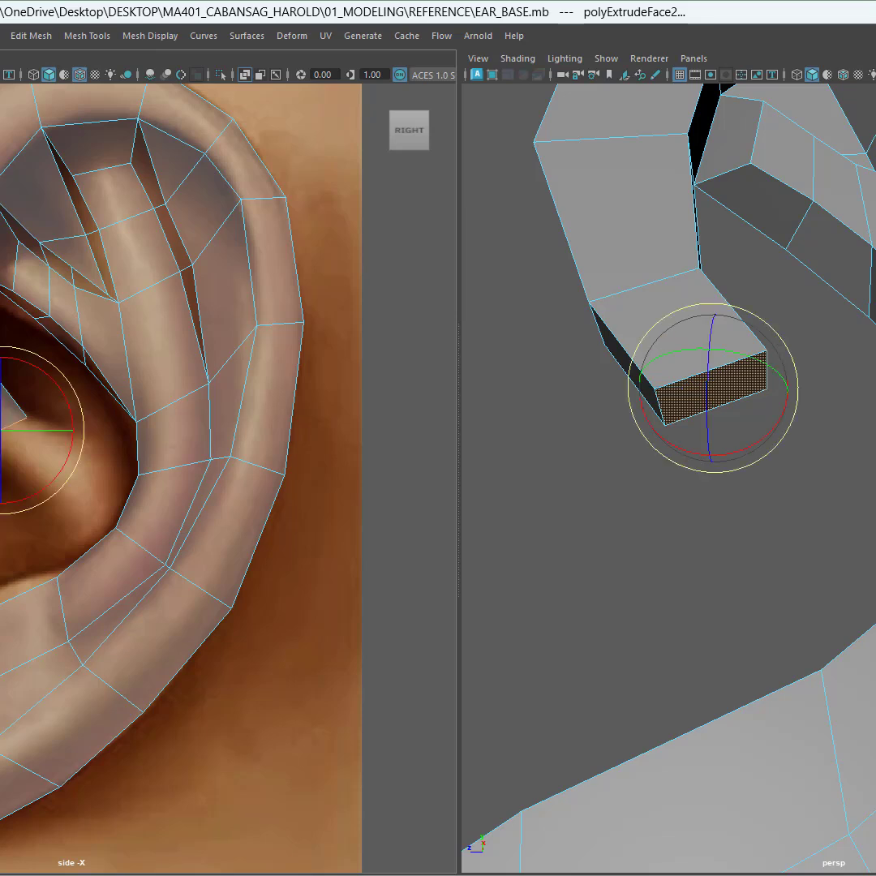
{"action": "left_click_drag", "start_coordinate": [62, 469], "coordinate": [75, 445]}
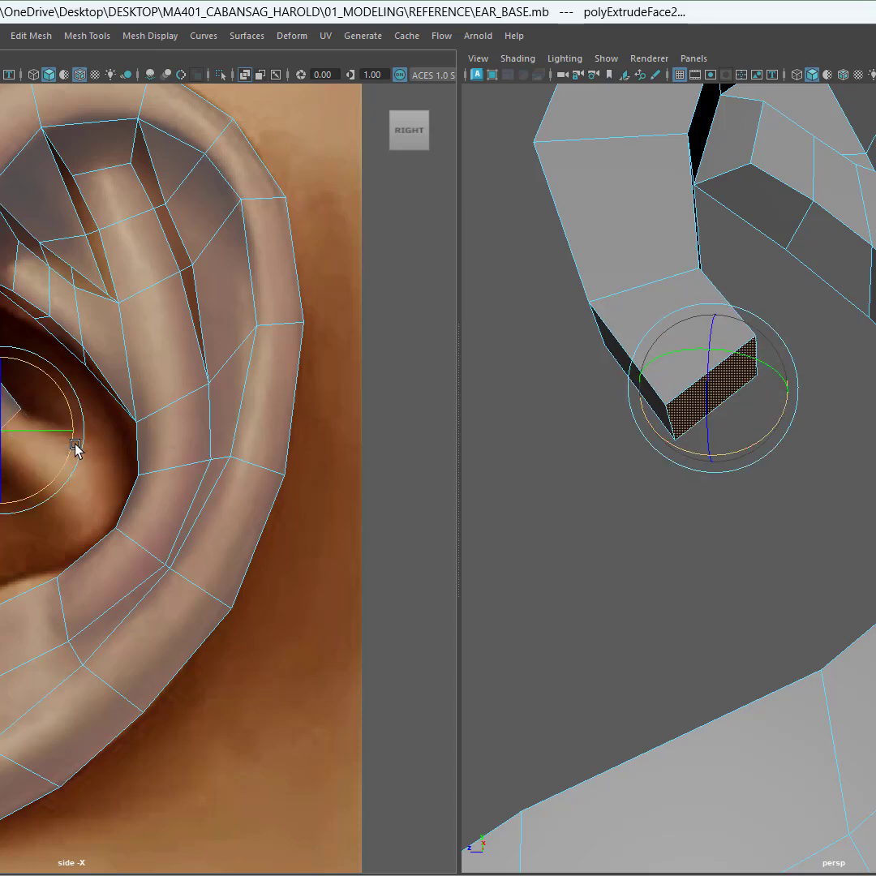
Step: Extrude the tip face twice more, moving it to continue the fold toward the ear's inner wall
{"action": "key", "text": "w"}
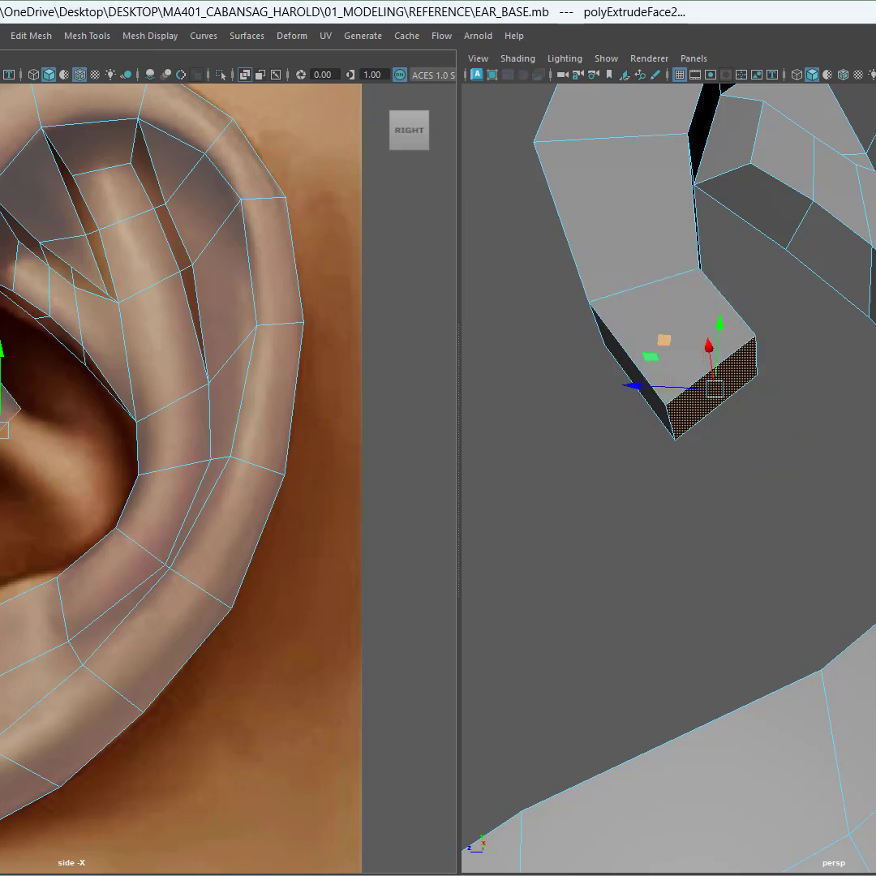
{"action": "left_click_drag", "start_coordinate": [0, 373], "coordinate": [15, 419], "text": "shift"}
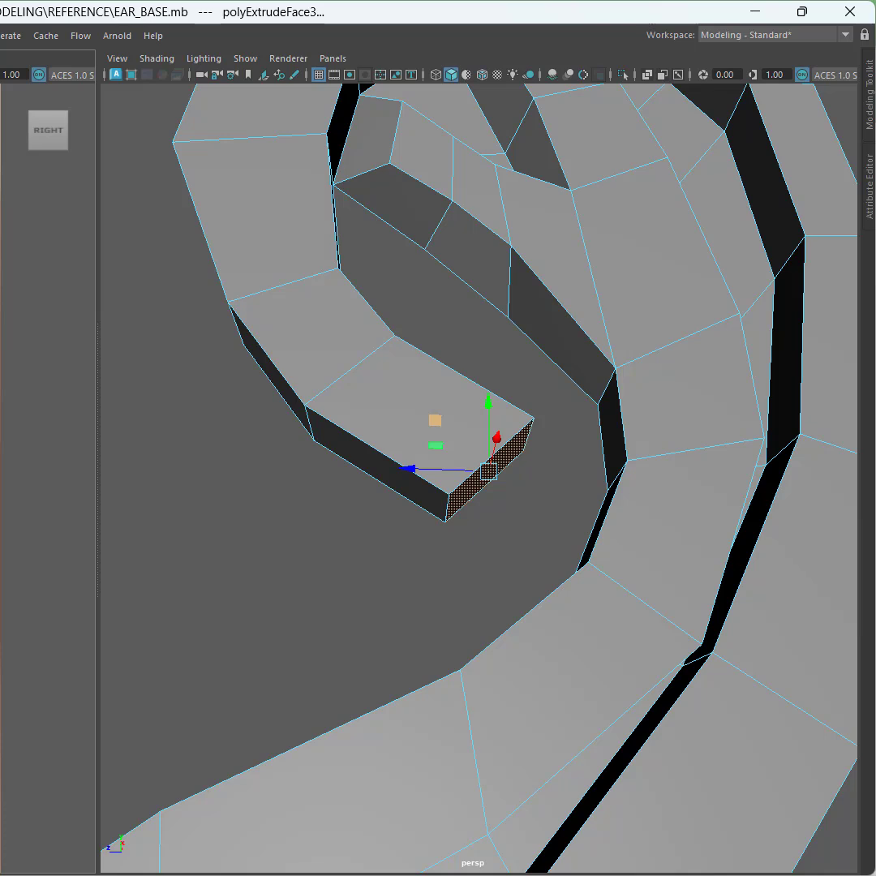
{"action": "left_click_drag", "start_coordinate": [434, 420], "coordinate": [510, 465], "text": "shift"}
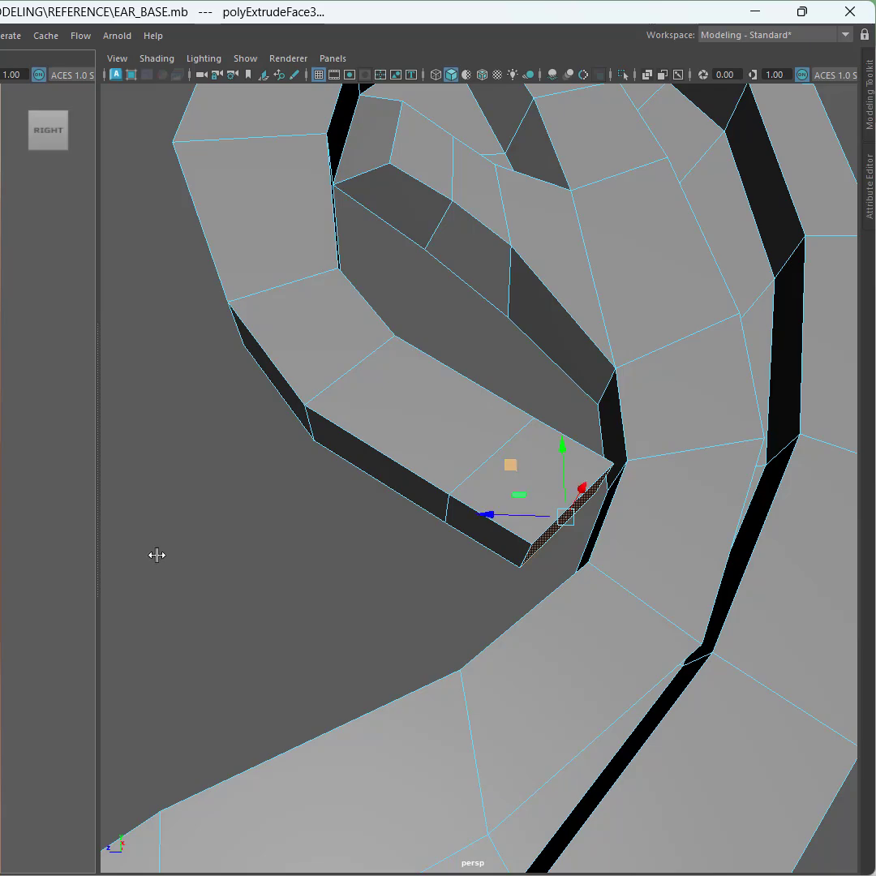
{"action": "left_click_drag", "start_coordinate": [417, 583], "coordinate": [713, 629], "text": "alt"}
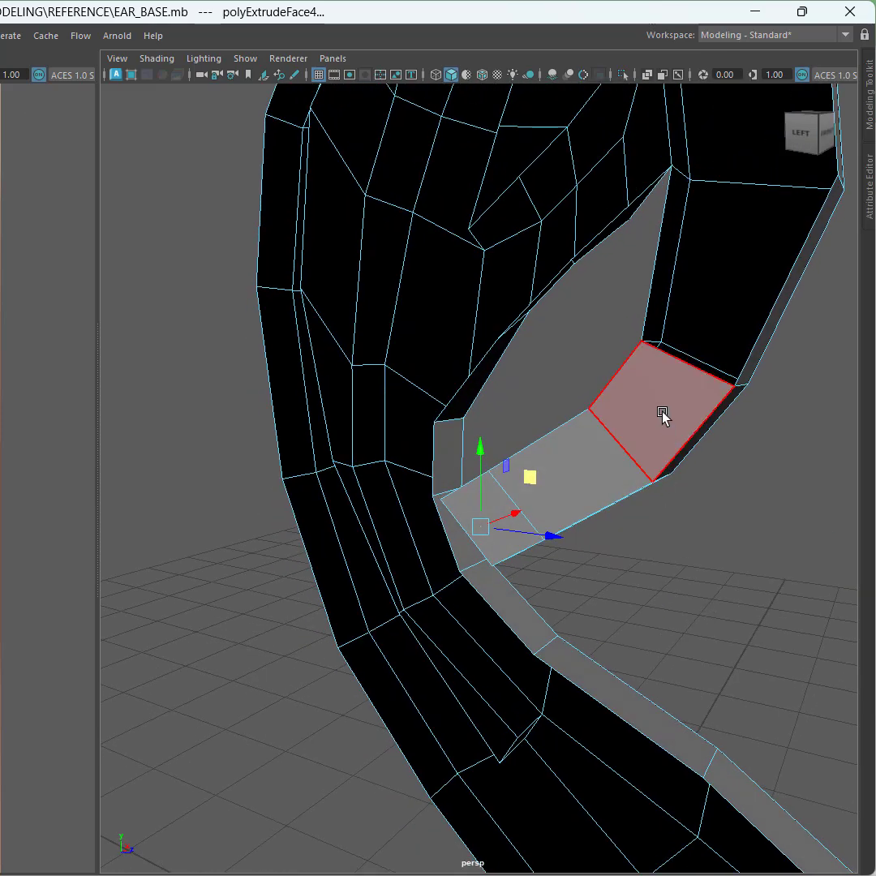
Step: Delete the two inner side faces of the extruded helix tip
{"action": "left_click_drag", "start_coordinate": [684, 547], "coordinate": [617, 539], "text": "alt"}
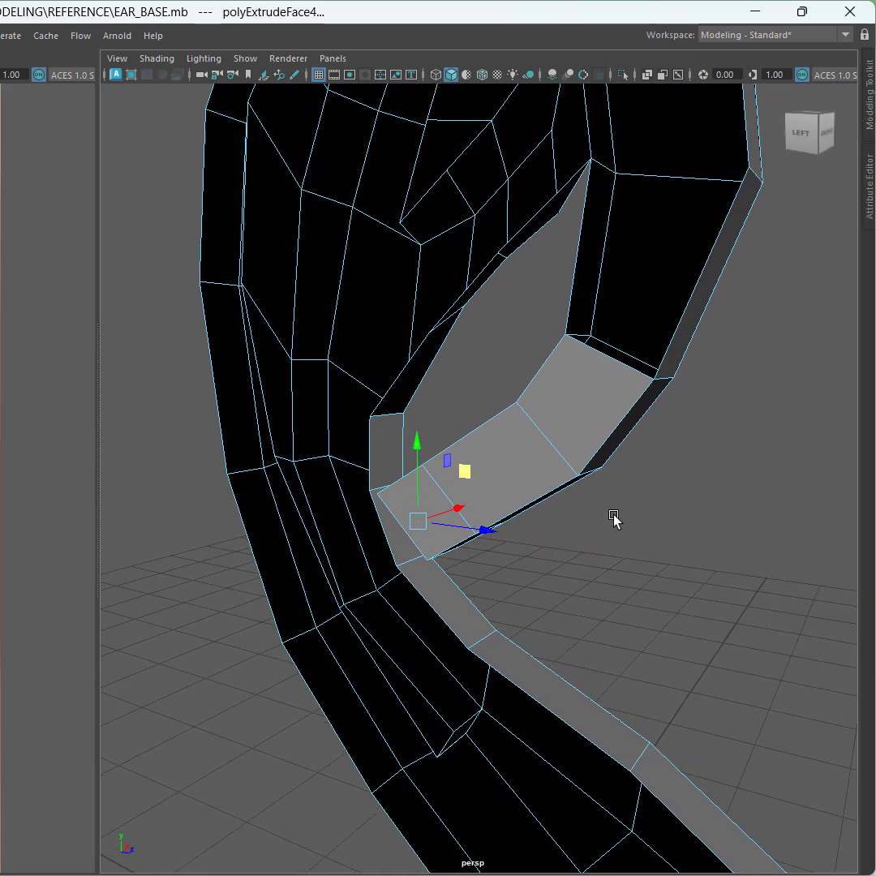
{"action": "key", "text": "q"}
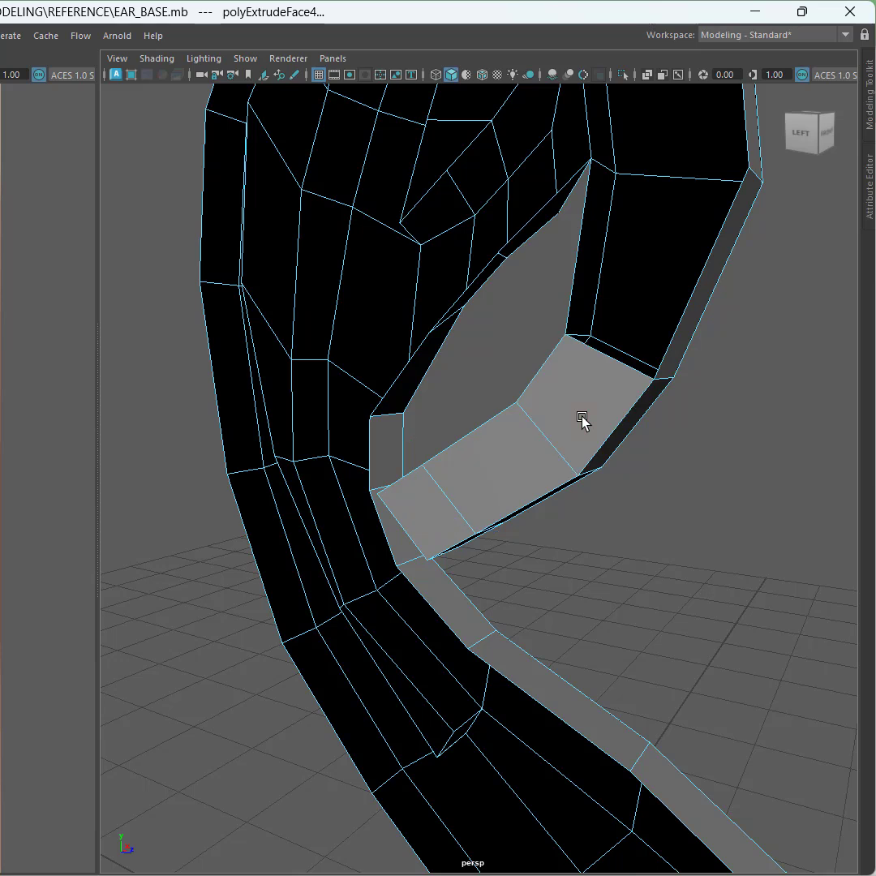
{"action": "left_click", "coordinate": [582, 422]}
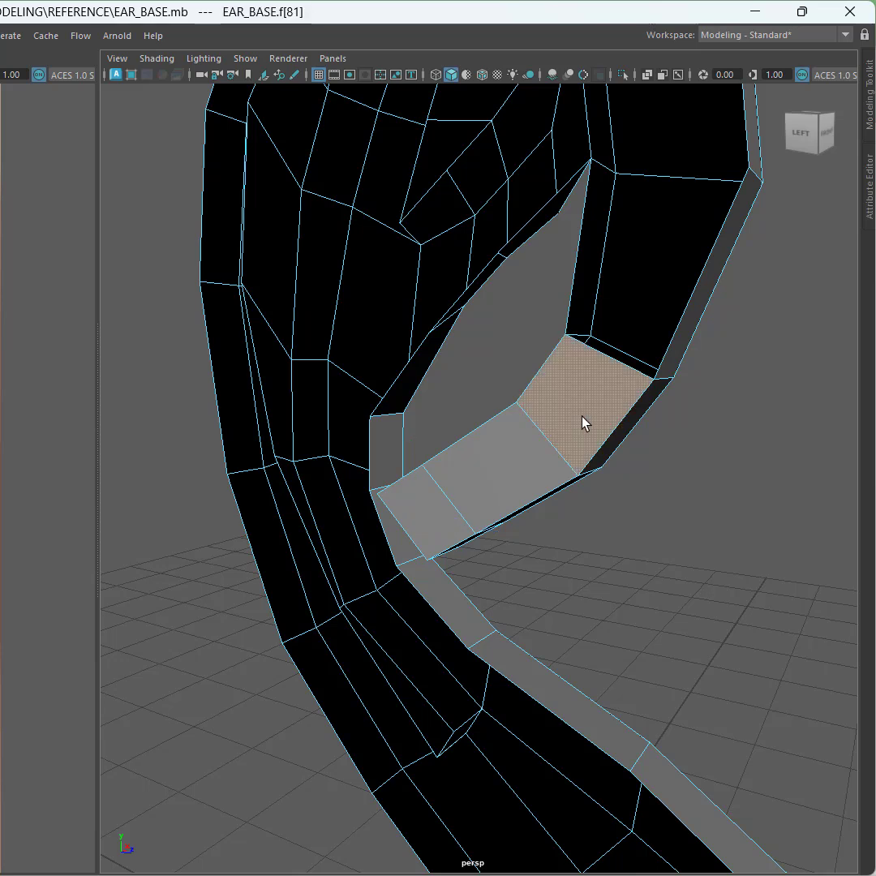
{"action": "key", "text": "Delete"}
{"action": "left_click", "coordinate": [419, 518]}
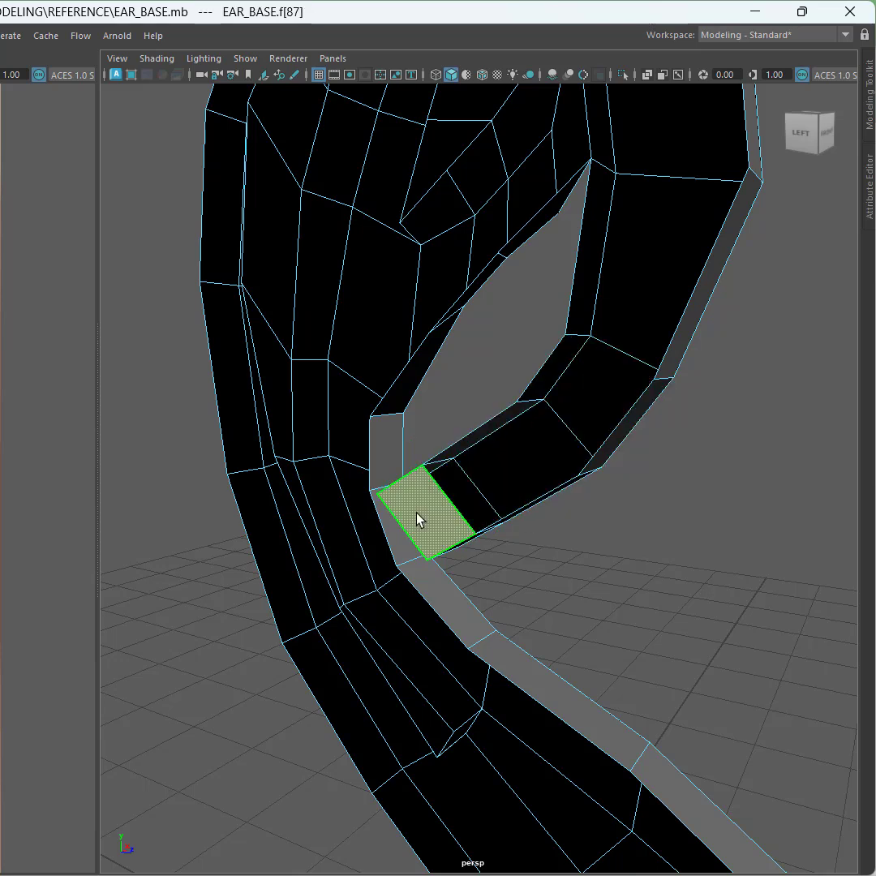
{"action": "key", "text": "Delete"}
Step: Target Weld the extruded tip's corner vertices onto the adjacent vertices of the ear's inner wall
{"action": "left_click_drag", "start_coordinate": [618, 553], "coordinate": [79, 521], "text": "alt"}
{"action": "scroll", "coordinate": [337, 538], "scroll_direction": "up", "scroll_amount": 3}
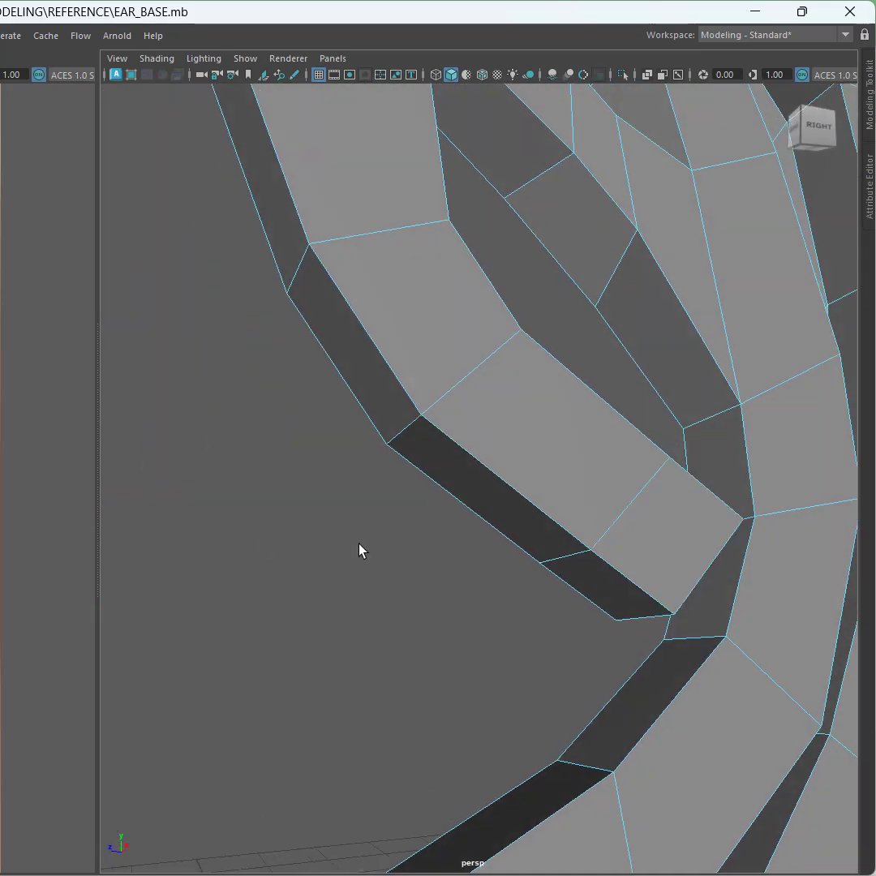
{"action": "mouse_move", "coordinate": [360, 549]}
{"action": "left_mouse_down", "text": "alt"}
{"action": "mouse_move", "coordinate": [305, 537]}
{"action": "mouse_move", "coordinate": [346, 503]}
{"action": "mouse_move", "coordinate": [342, 520]}
{"action": "mouse_move", "coordinate": [356, 539]}
{"action": "left_mouse_up", "text": "alt"}
{"action": "middle_click_drag", "start_coordinate": [452, 568], "coordinate": [318, 491], "text": "alt"}
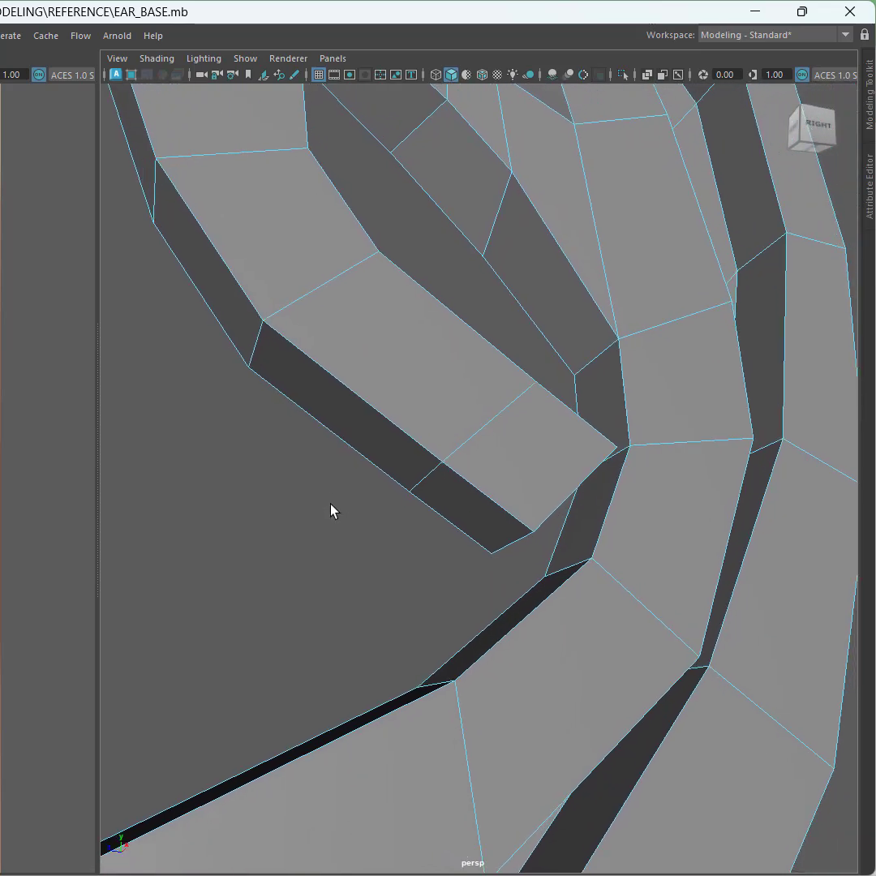
{"action": "left_click_drag", "start_coordinate": [366, 516], "coordinate": [339, 494], "text": "alt"}
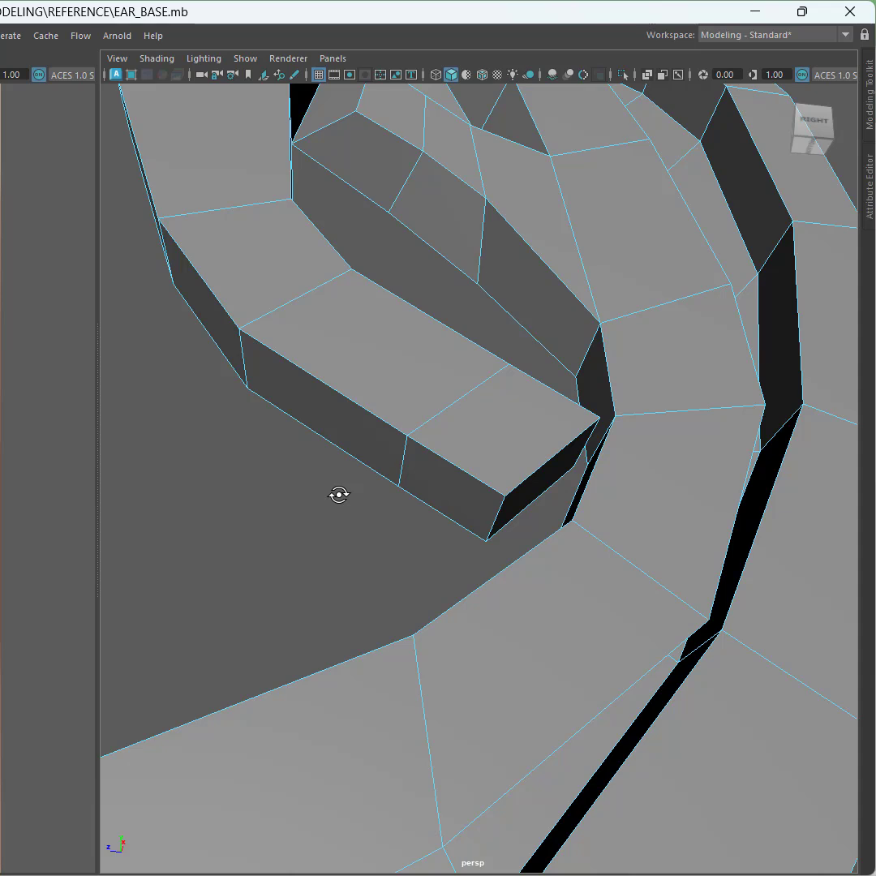
{"action": "key", "text": "ctrl+space"}
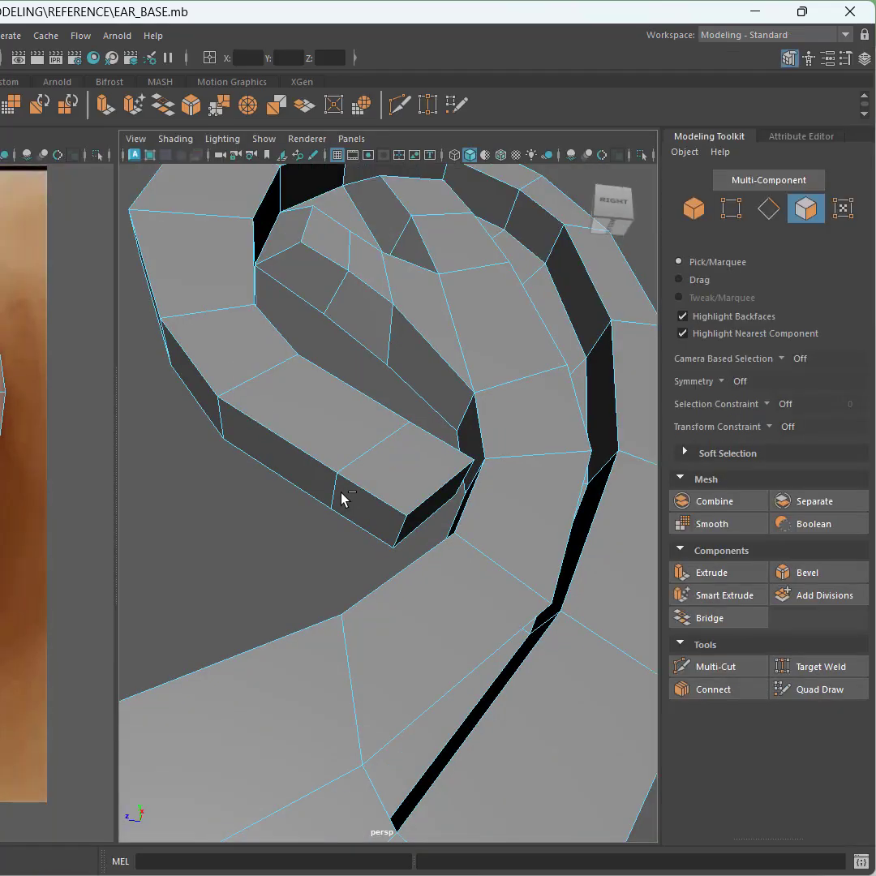
{"action": "left_click", "coordinate": [732, 210]}
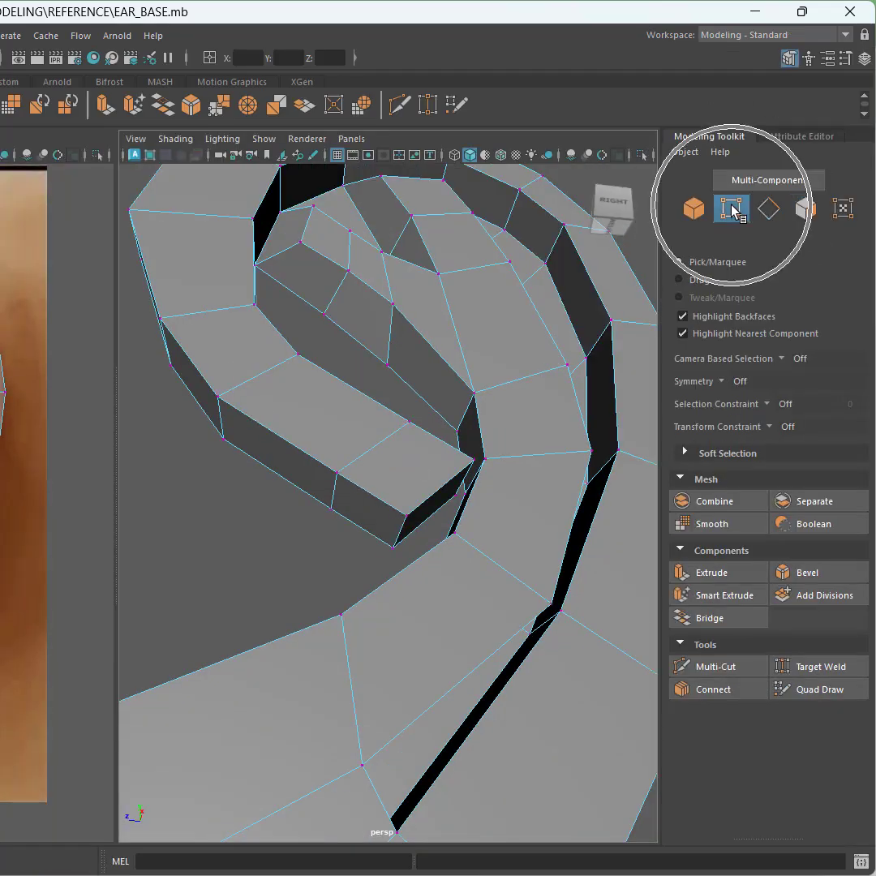
{"action": "left_click", "coordinate": [823, 666]}
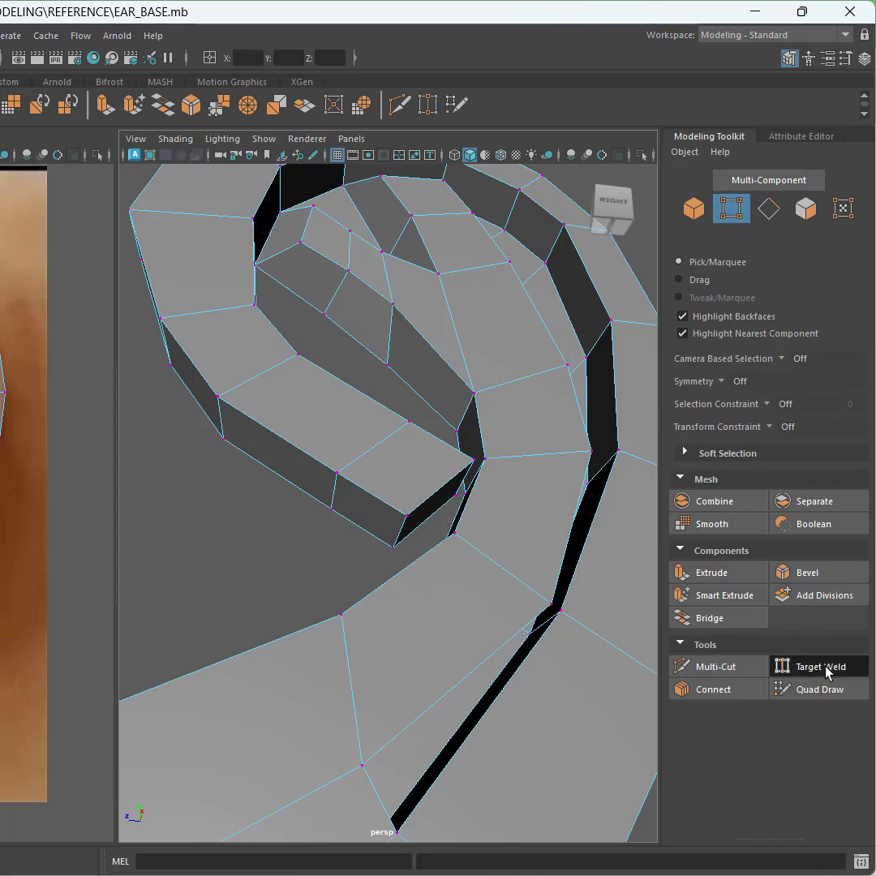
{"action": "left_click_drag", "start_coordinate": [326, 532], "coordinate": [411, 518], "text": "alt"}
{"action": "right_click_drag", "start_coordinate": [336, 523], "coordinate": [341, 566], "text": "alt"}
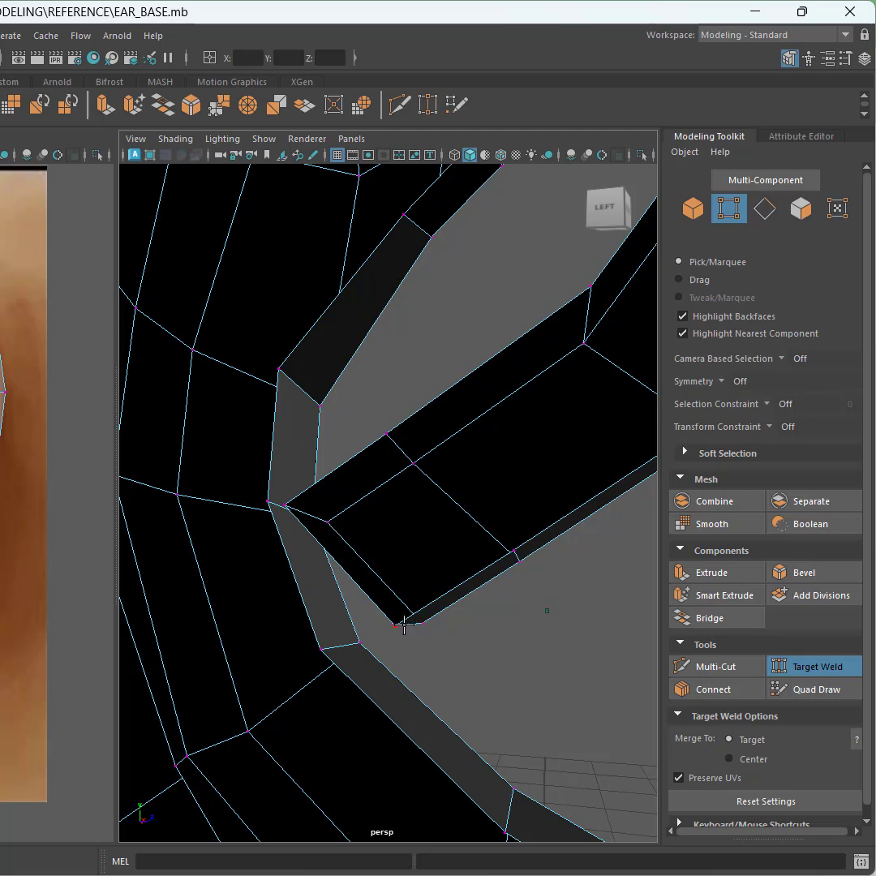
{"action": "mouse_move", "coordinate": [397, 622]}
{"action": "left_mouse_down", "text": "alt"}
{"action": "mouse_move", "coordinate": [347, 598]}
{"action": "mouse_move", "coordinate": [412, 628]}
{"action": "left_mouse_up", "text": "alt"}
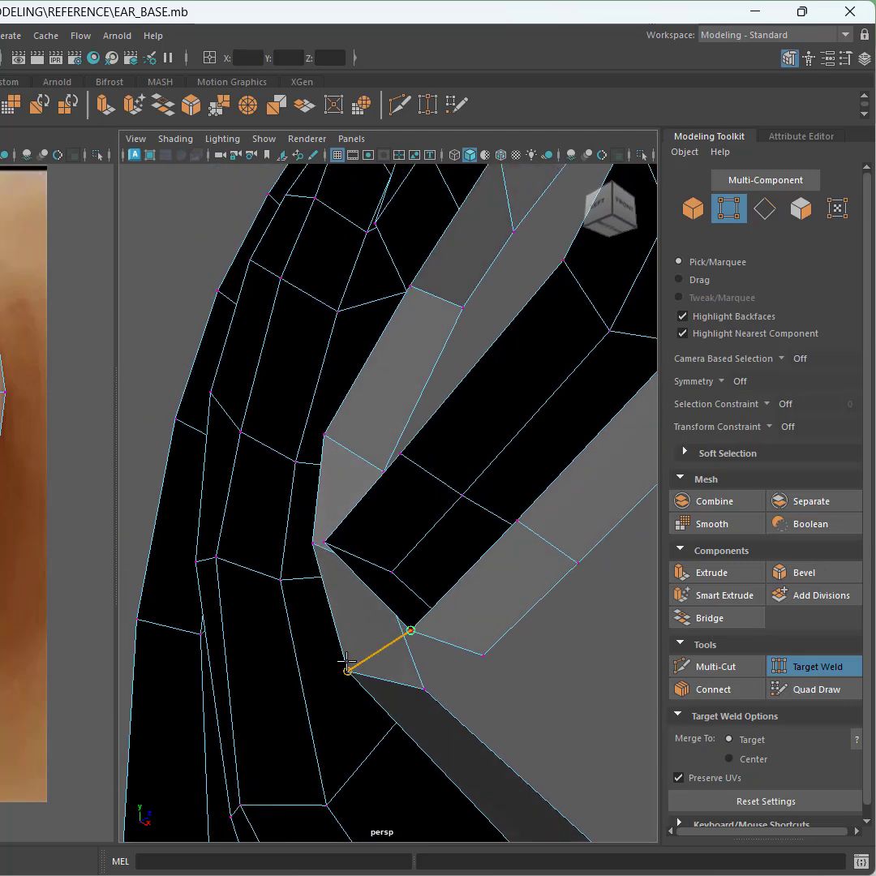
{"action": "left_click_drag", "start_coordinate": [347, 670], "coordinate": [349, 670]}
{"action": "left_click_drag", "start_coordinate": [293, 598], "coordinate": [220, 492], "text": "alt"}
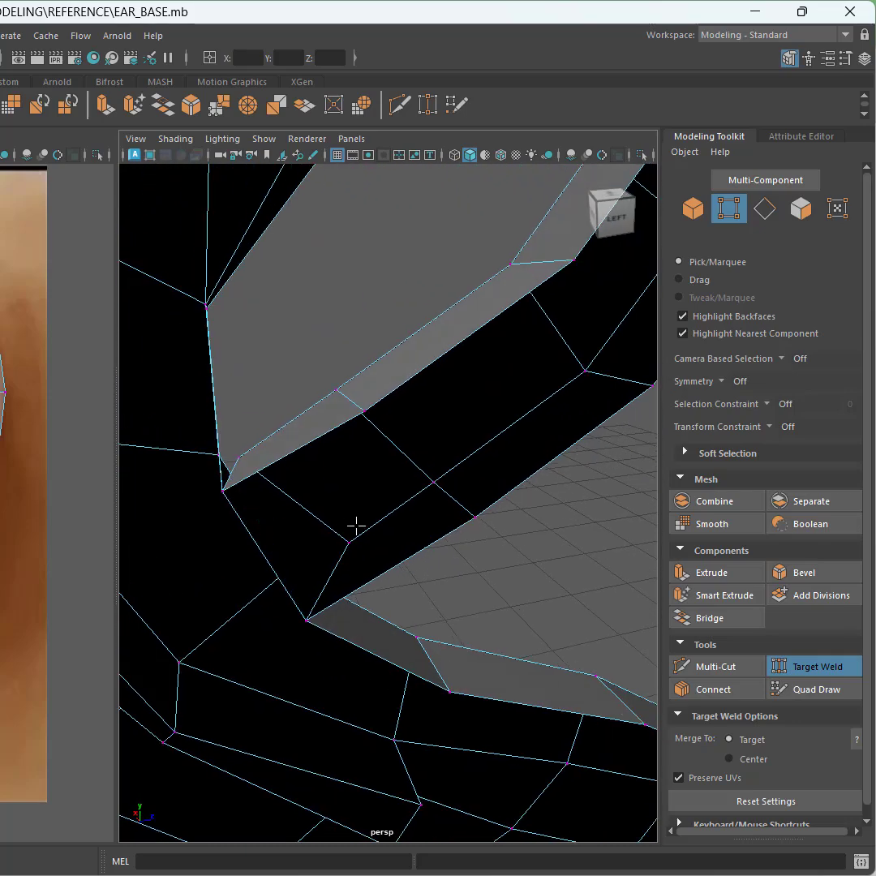
{"action": "left_click_drag", "start_coordinate": [342, 534], "coordinate": [134, 512], "text": "alt"}
{"action": "left_click_drag", "start_coordinate": [337, 501], "coordinate": [258, 471], "text": "alt"}
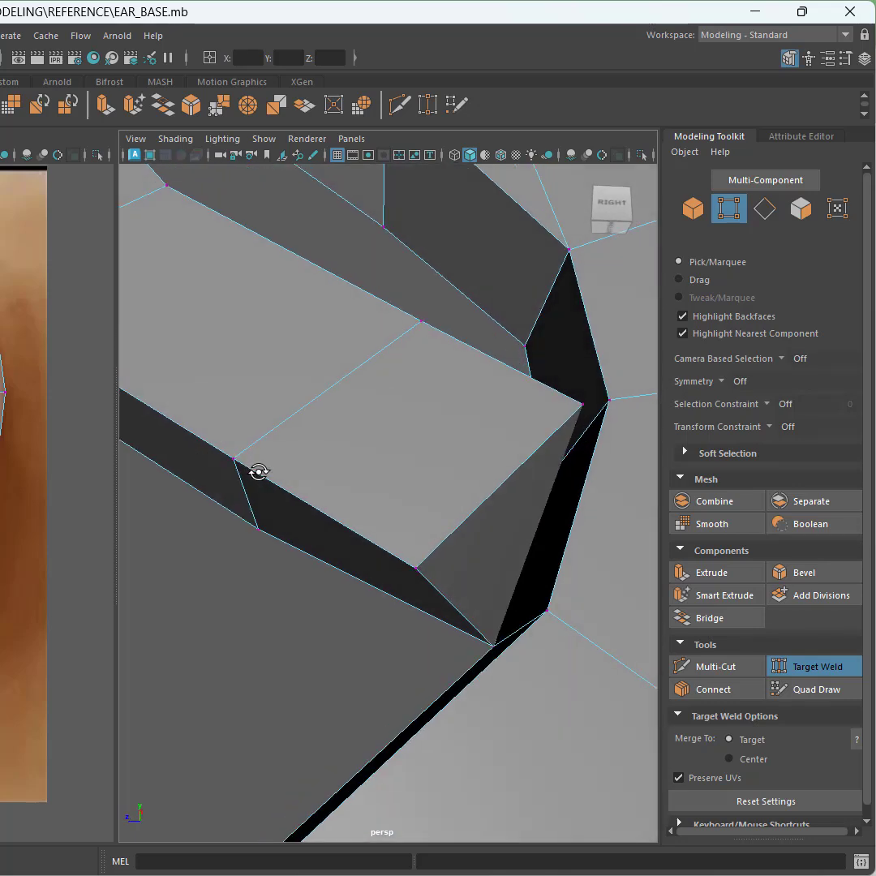
{"action": "left_click", "coordinate": [817, 666]}
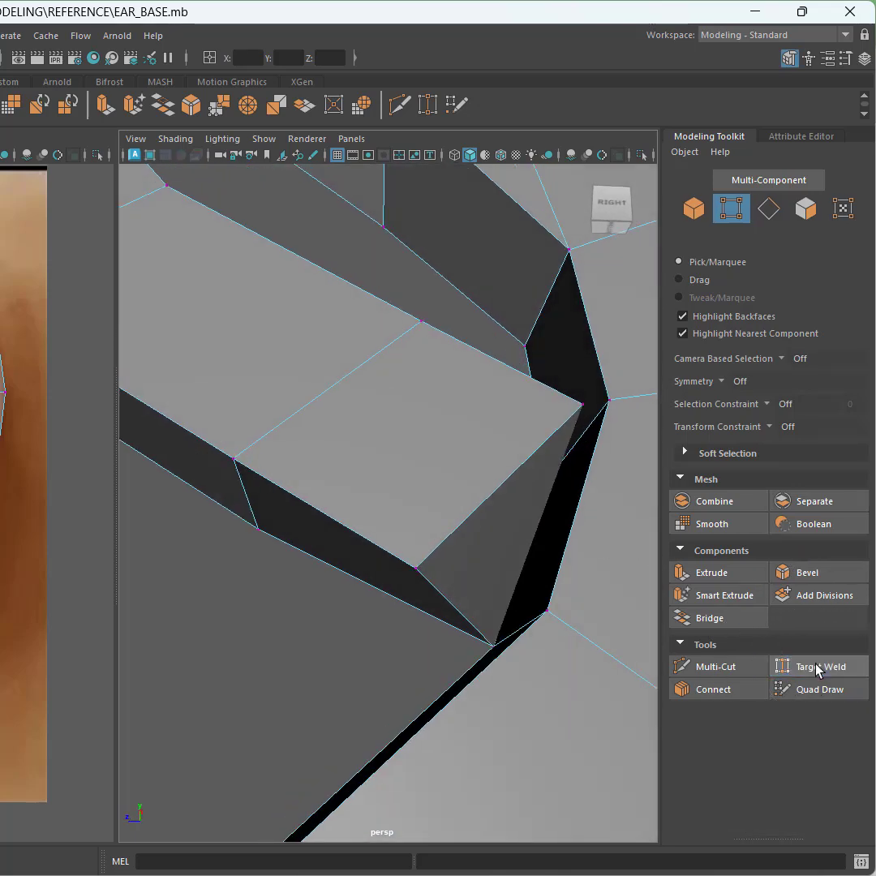
Step: Set the transform constraint to Edge Slide and slide the tip's end vertex pair back along its edges
{"action": "left_click", "coordinate": [769, 428]}
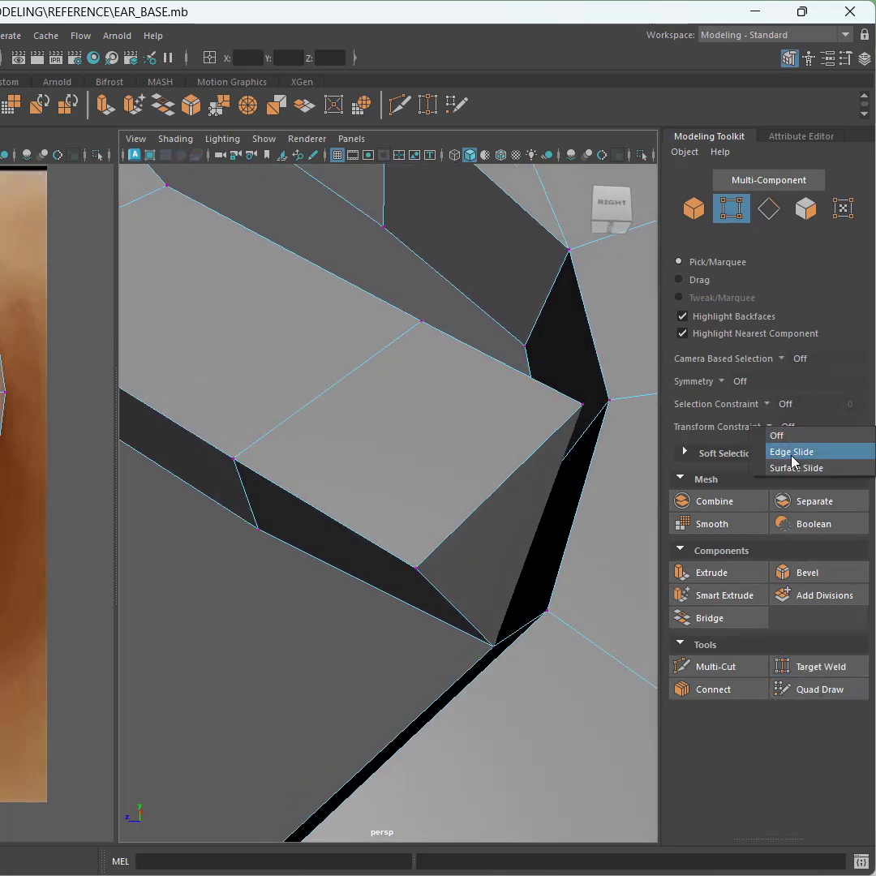
{"action": "left_click", "coordinate": [791, 452]}
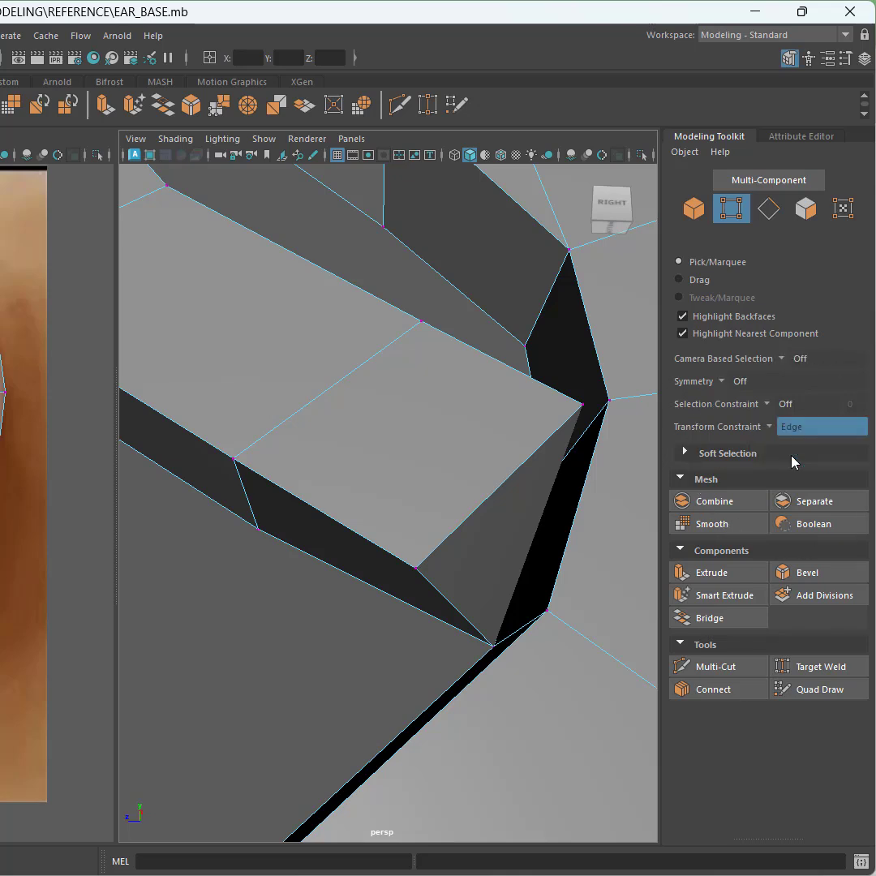
{"action": "left_click", "coordinate": [579, 400]}
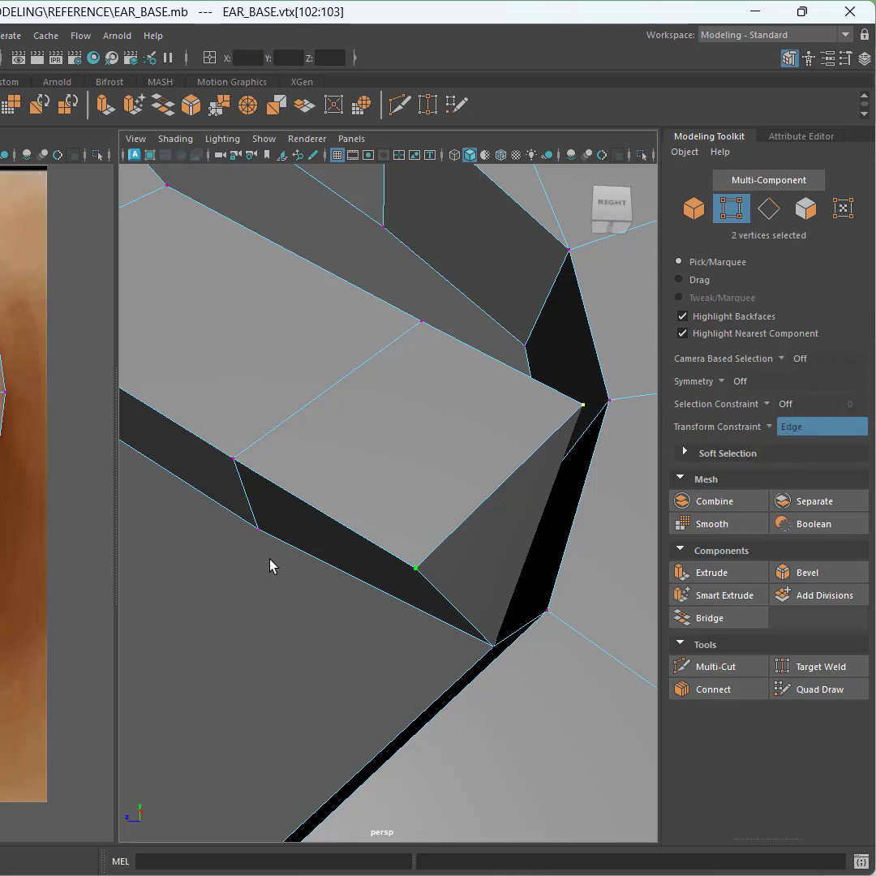
{"action": "key", "text": "w"}
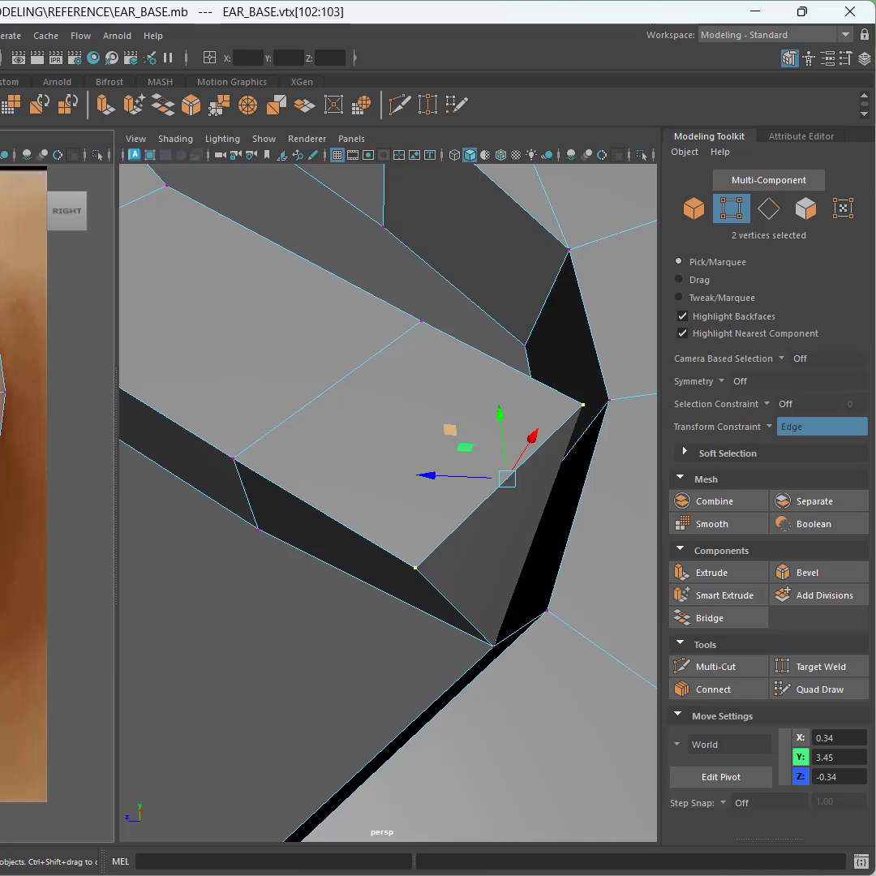
{"action": "left_click_drag", "start_coordinate": [450, 429], "coordinate": [353, 378]}
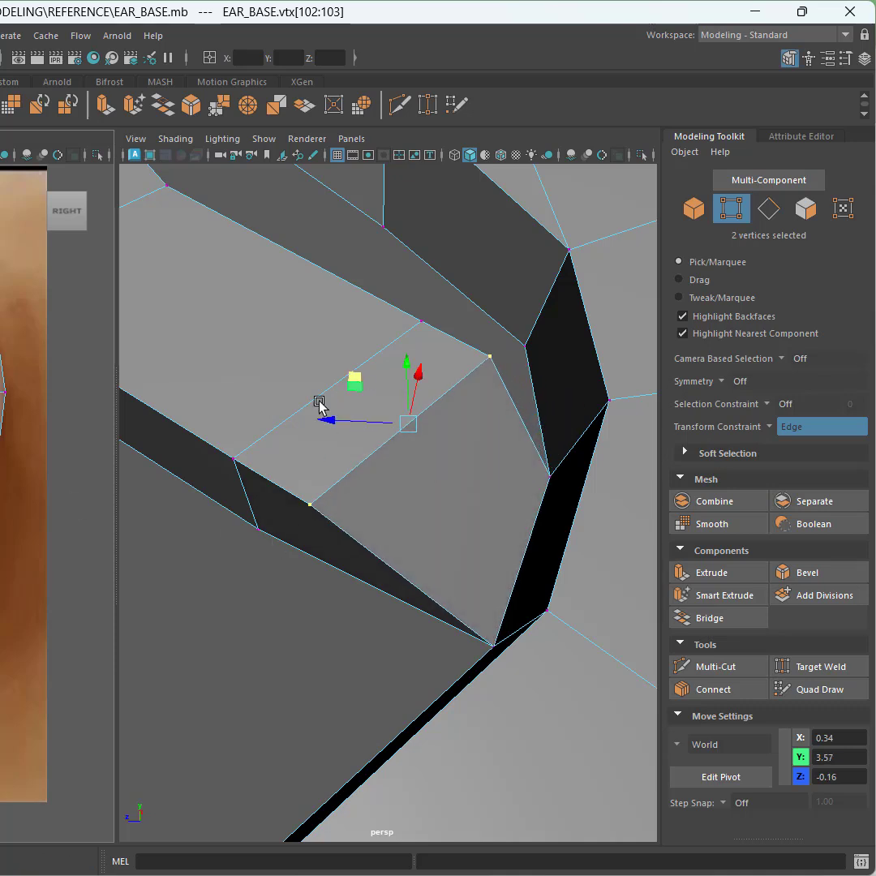
Step: Slide the next pair of tip vertices along their edges to even out the spacing of the fold
{"action": "left_click", "coordinate": [235, 457]}
{"action": "left_click", "coordinate": [415, 320], "text": "shift"}
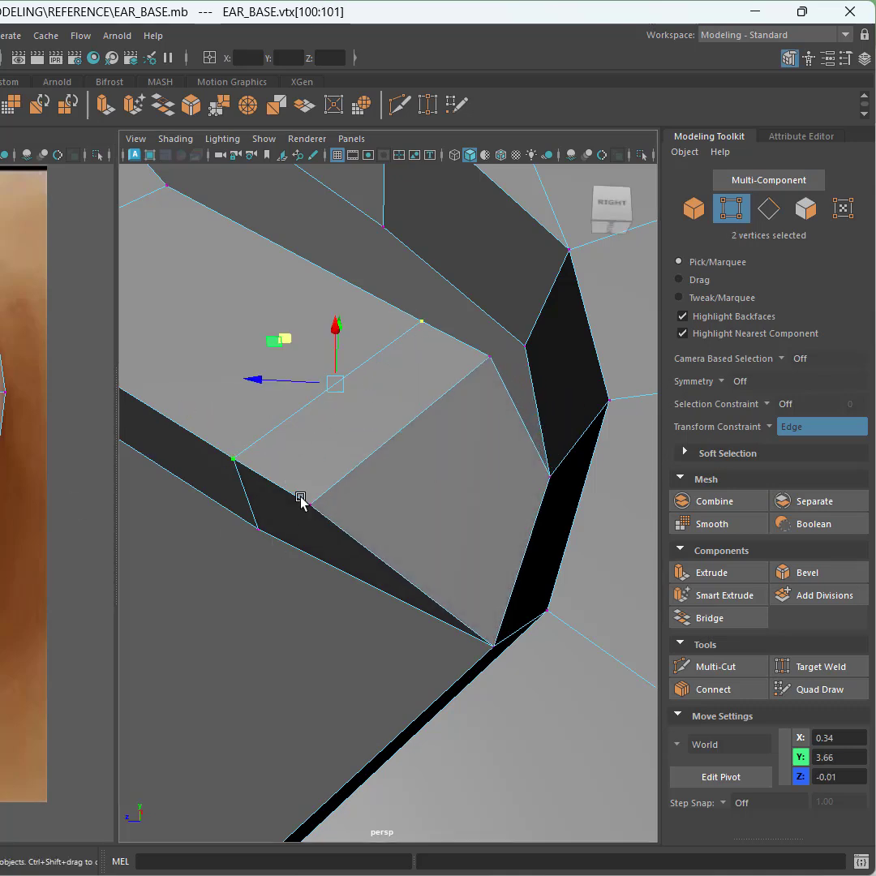
{"action": "middle_click_drag", "start_coordinate": [301, 498], "coordinate": [428, 679], "text": "alt"}
{"action": "left_click_drag", "start_coordinate": [469, 593], "coordinate": [367, 561]}
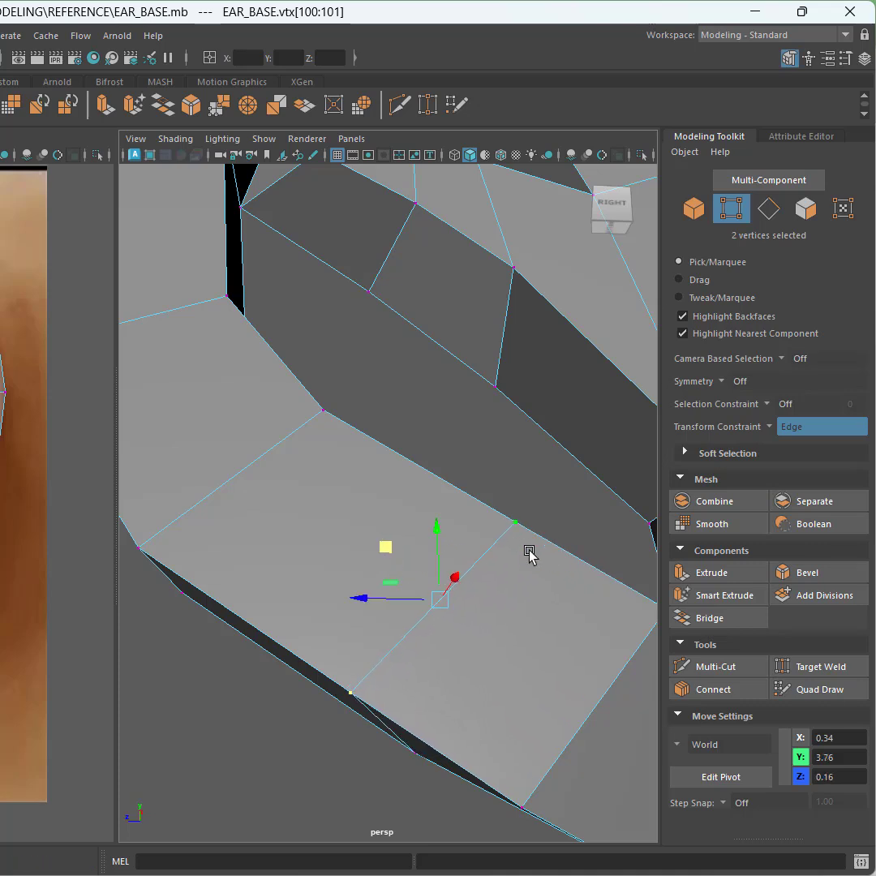
{"action": "left_click", "coordinate": [774, 430]}
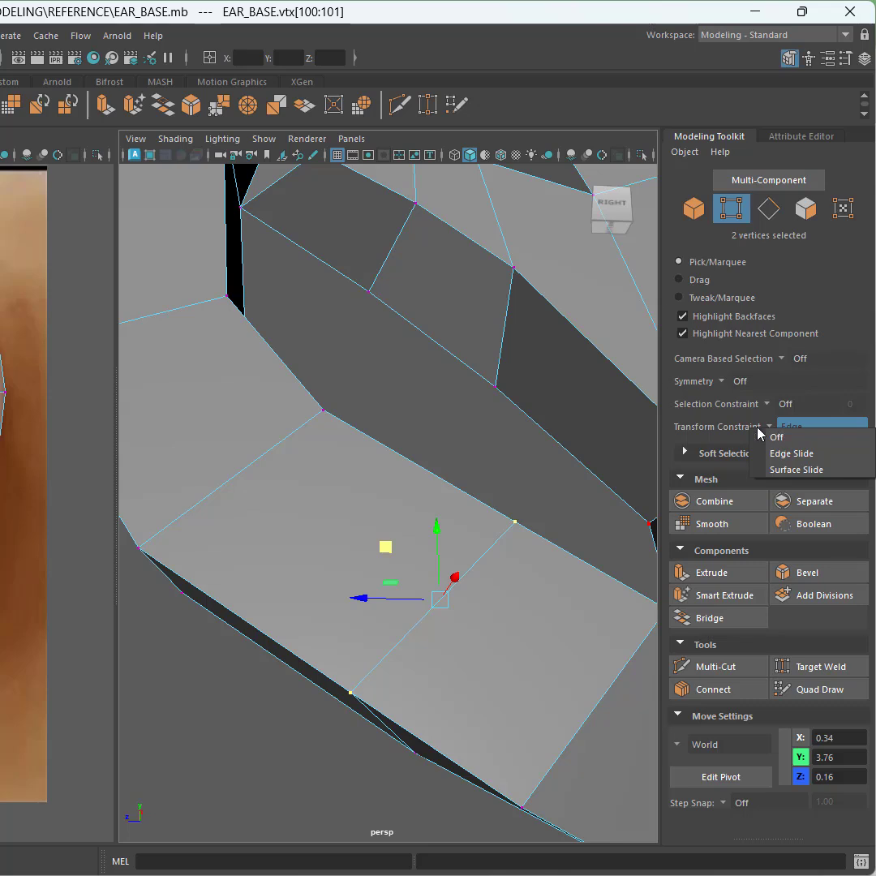
{"action": "left_click", "coordinate": [508, 521]}
{"action": "left_click", "coordinate": [514, 539]}
{"action": "middle_click_drag", "start_coordinate": [539, 585], "coordinate": [434, 541], "text": "alt"}
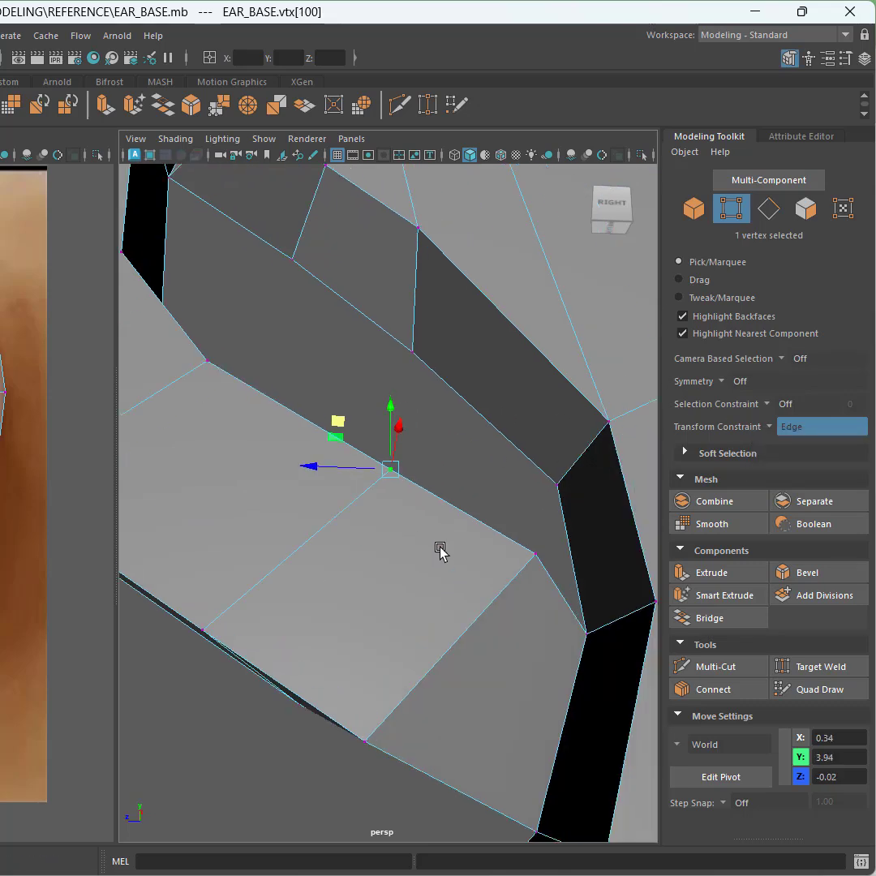
{"action": "left_click", "coordinate": [537, 555], "text": "shift"}
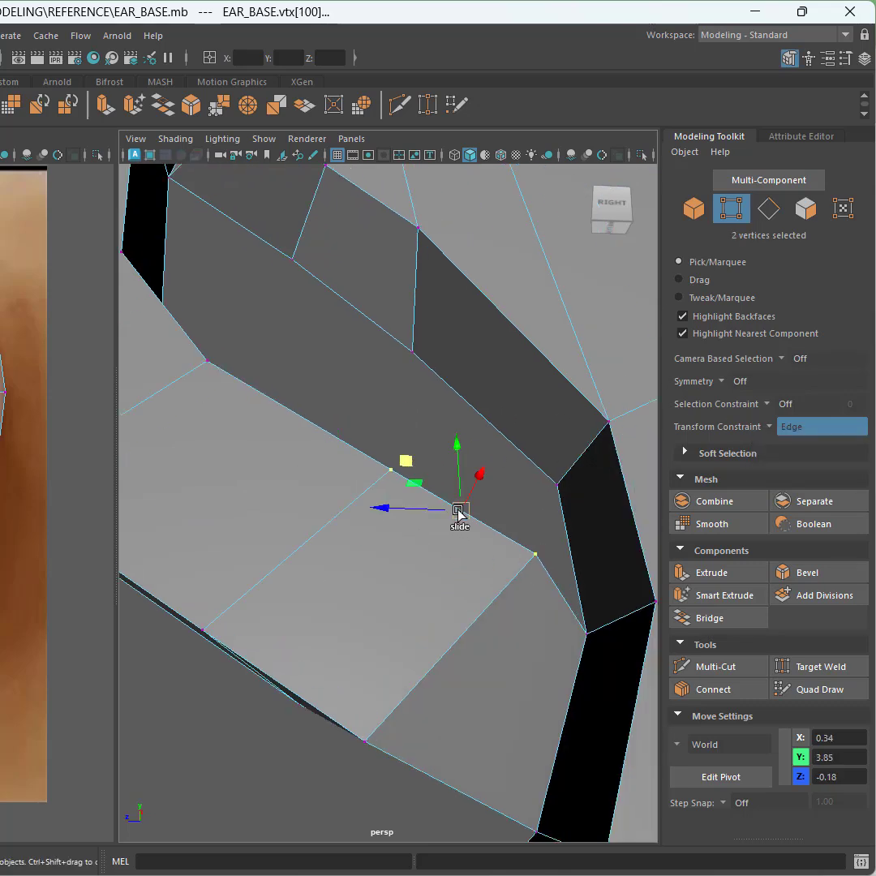
{"action": "left_click_drag", "start_coordinate": [458, 514], "coordinate": [415, 559]}
Step: Slide individual vertices along the tip's lower and upper edges to tighten the fold's shape
{"action": "left_click", "coordinate": [202, 629]}
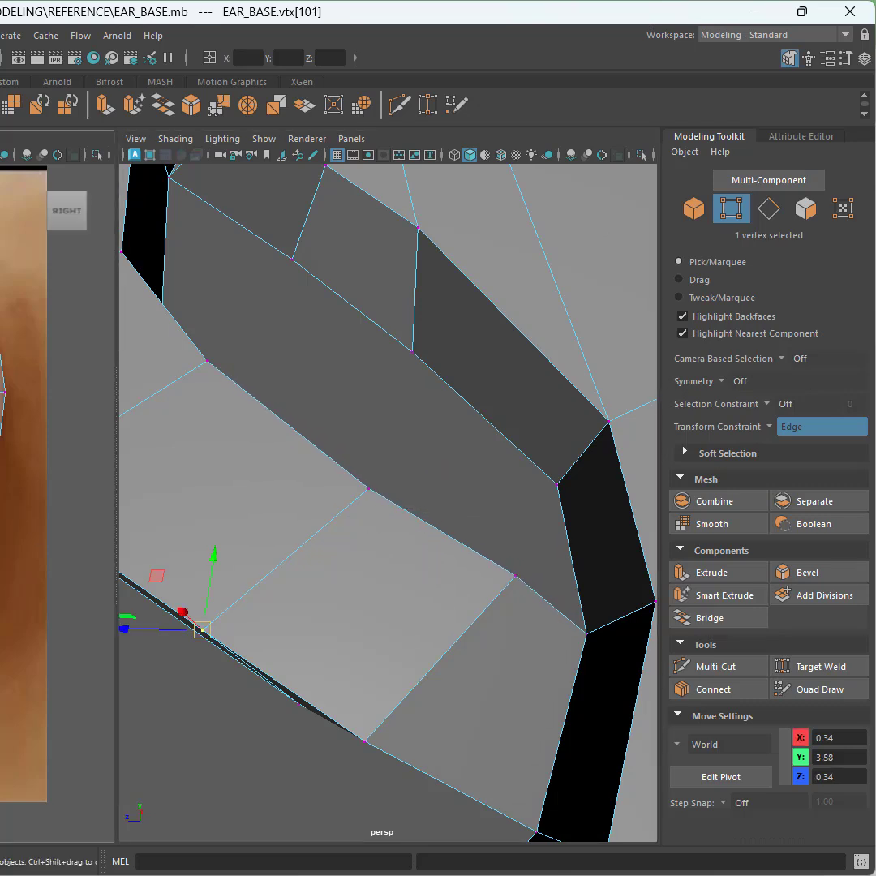
{"action": "left_click", "coordinate": [206, 360]}
{"action": "left_click_drag", "start_coordinate": [207, 359], "coordinate": [180, 376]}
{"action": "left_click", "coordinate": [1, 492]}
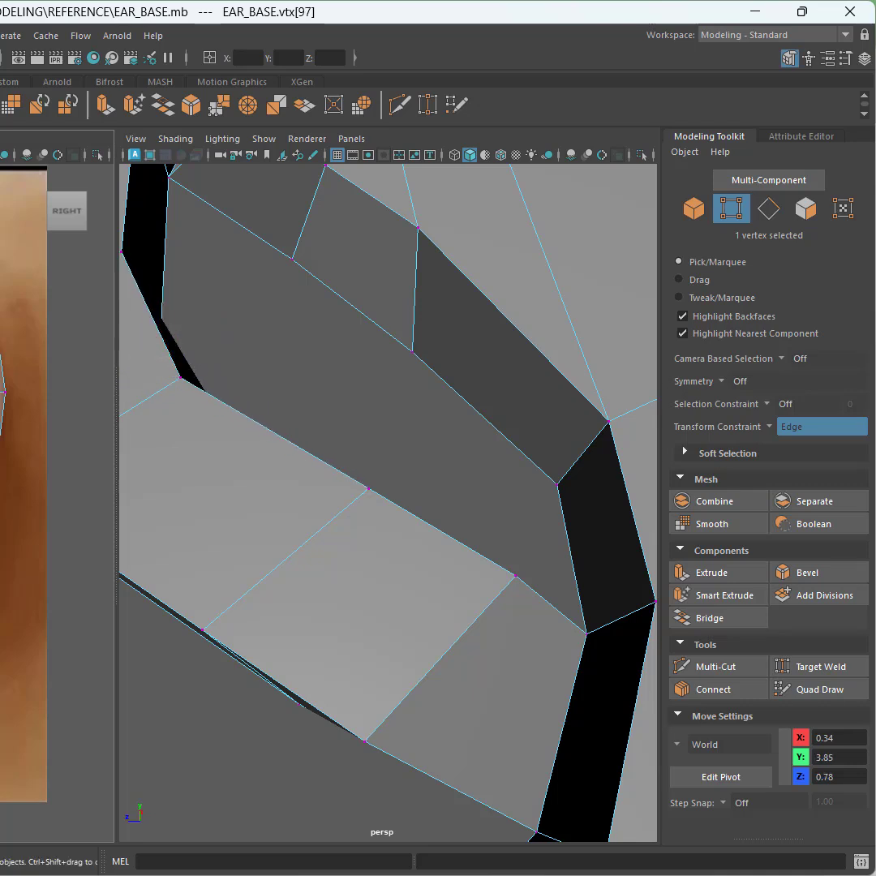
{"action": "left_click_drag", "start_coordinate": [1, 491], "coordinate": [63, 452]}
{"action": "left_click", "coordinate": [202, 629]}
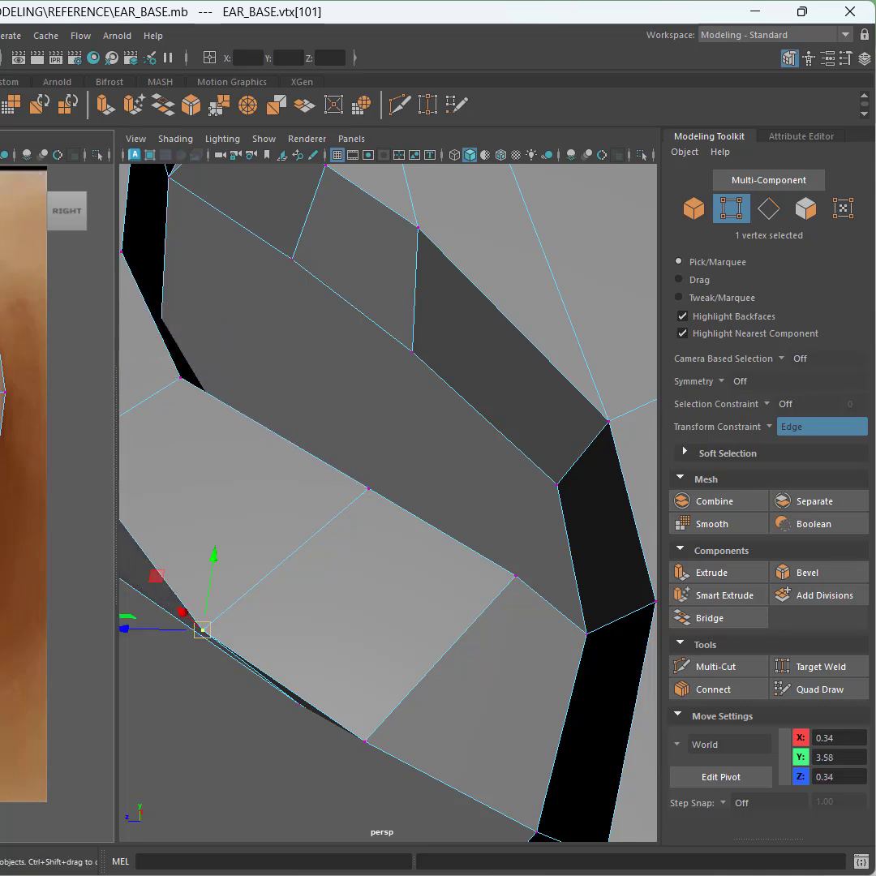
{"action": "left_click_drag", "start_coordinate": [202, 629], "coordinate": [254, 585]}
{"action": "left_click", "coordinate": [365, 740]}
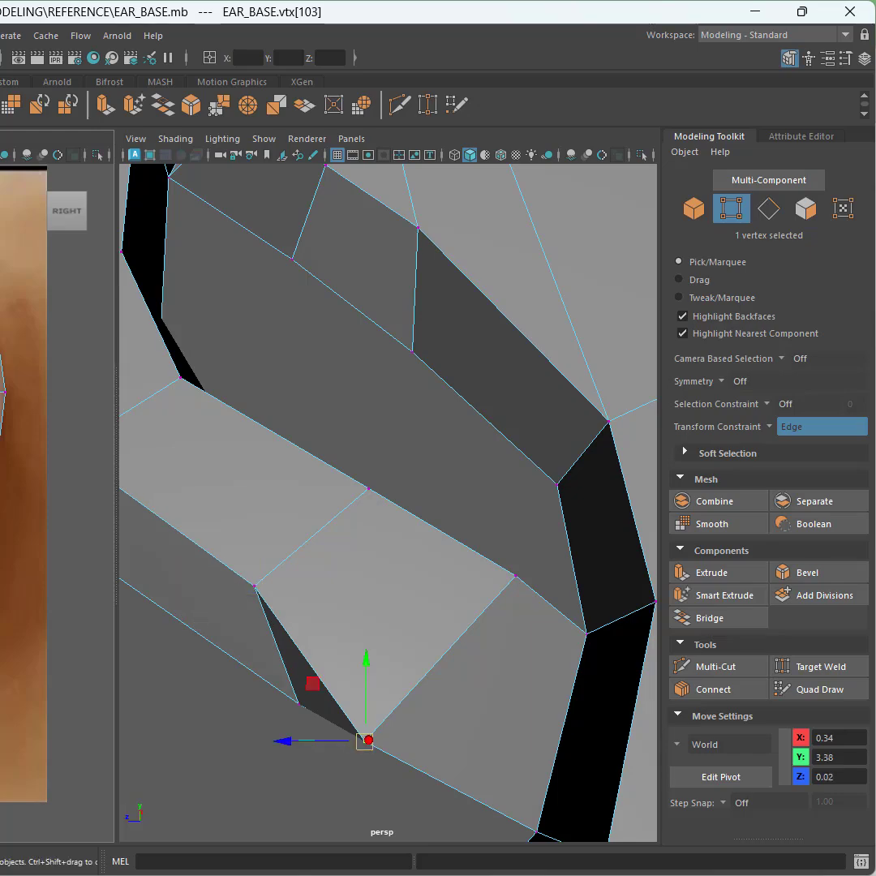
{"action": "left_click_drag", "start_coordinate": [364, 740], "coordinate": [409, 688]}
Step: Set the transform constraint back to Off
{"action": "scroll", "coordinate": [304, 525], "scroll_direction": "down", "scroll_amount": 3}
{"action": "left_click_drag", "start_coordinate": [305, 527], "coordinate": [367, 577], "text": "alt"}
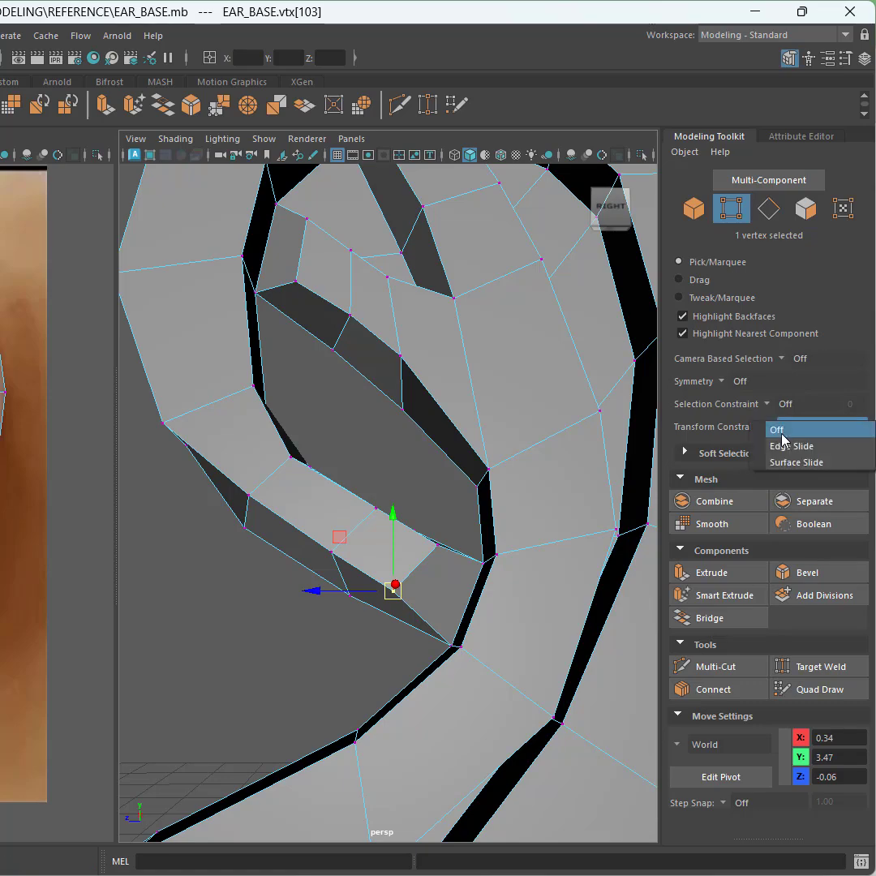
{"action": "left_click", "coordinate": [778, 426]}
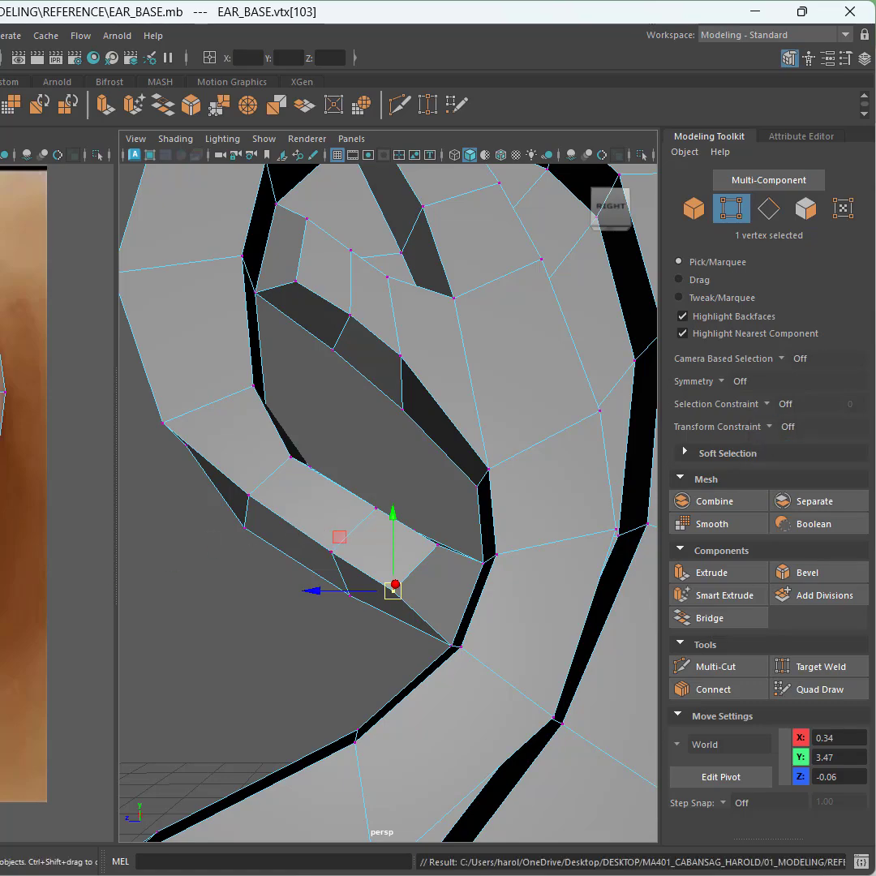
{"action": "middle_click_drag", "start_coordinate": [8, 503], "coordinate": [3, 430], "text": "alt"}
Step: Switch to edge selection and bridge the two opposing border edges across the gap beside the helix tip
{"action": "left_click_drag", "start_coordinate": [269, 587], "coordinate": [250, 606], "text": "alt"}
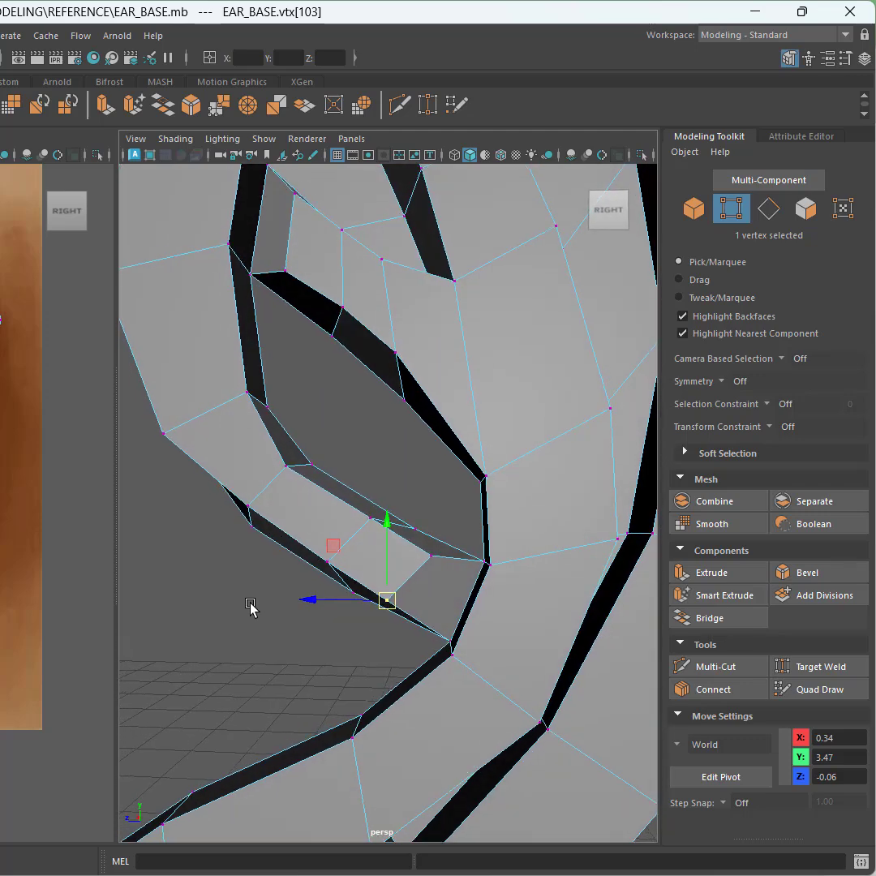
{"action": "left_click_drag", "start_coordinate": [322, 462], "coordinate": [649, 462], "text": "alt"}
{"action": "left_click", "coordinate": [754, 218]}
{"action": "left_click_drag", "start_coordinate": [411, 353], "coordinate": [475, 411], "text": "alt"}
{"action": "left_click", "coordinate": [506, 285]}
{"action": "left_click_drag", "start_coordinate": [513, 356], "coordinate": [474, 381], "text": "alt"}
{"action": "left_click", "coordinate": [490, 417], "text": "shift"}
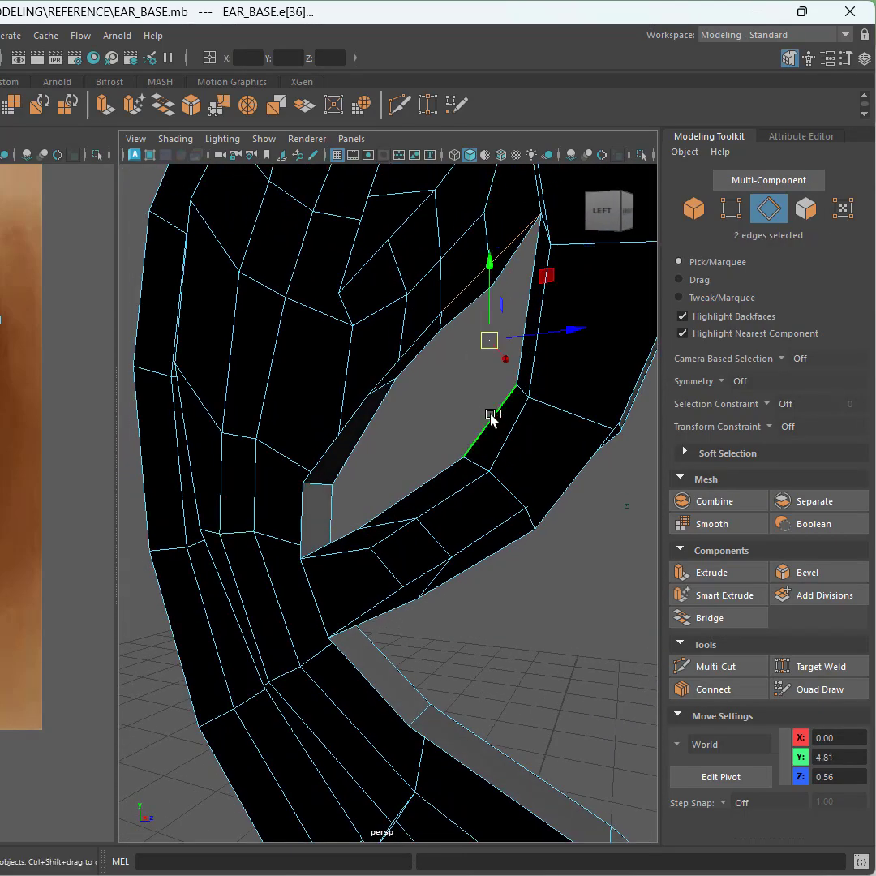
{"action": "left_click", "coordinate": [717, 618]}
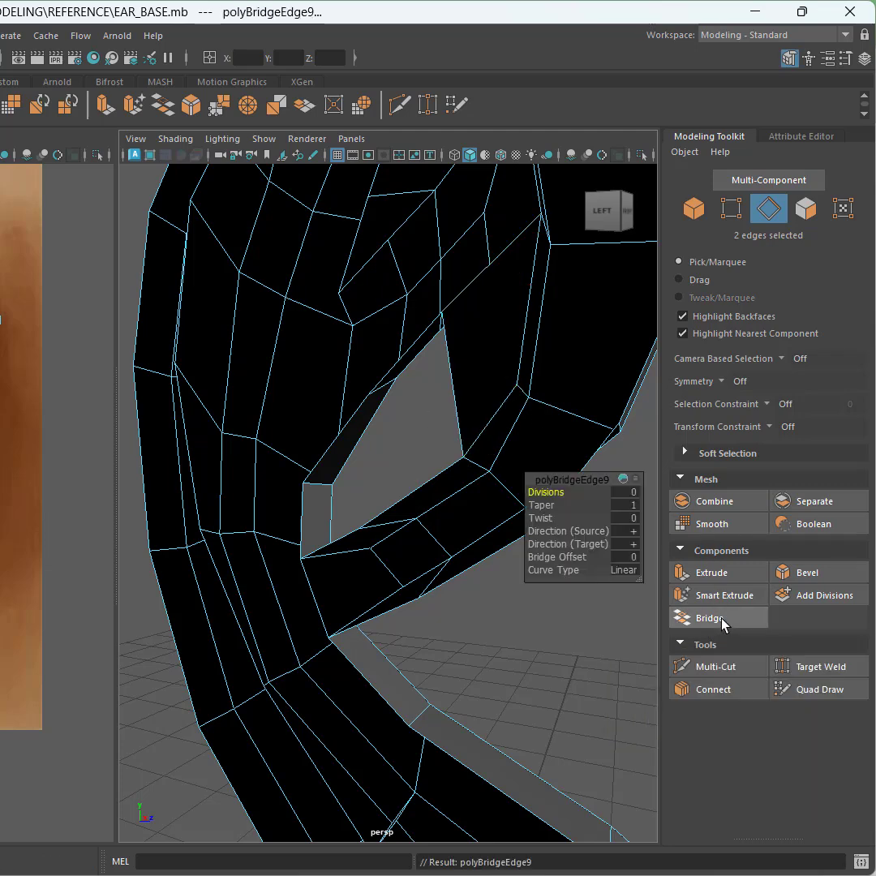
Step: Select the two opposing border edges below the helix tip and bridge them across the gap
{"action": "left_click_drag", "start_coordinate": [484, 388], "coordinate": [422, 377], "text": "alt"}
{"action": "left_click", "coordinate": [410, 367]}
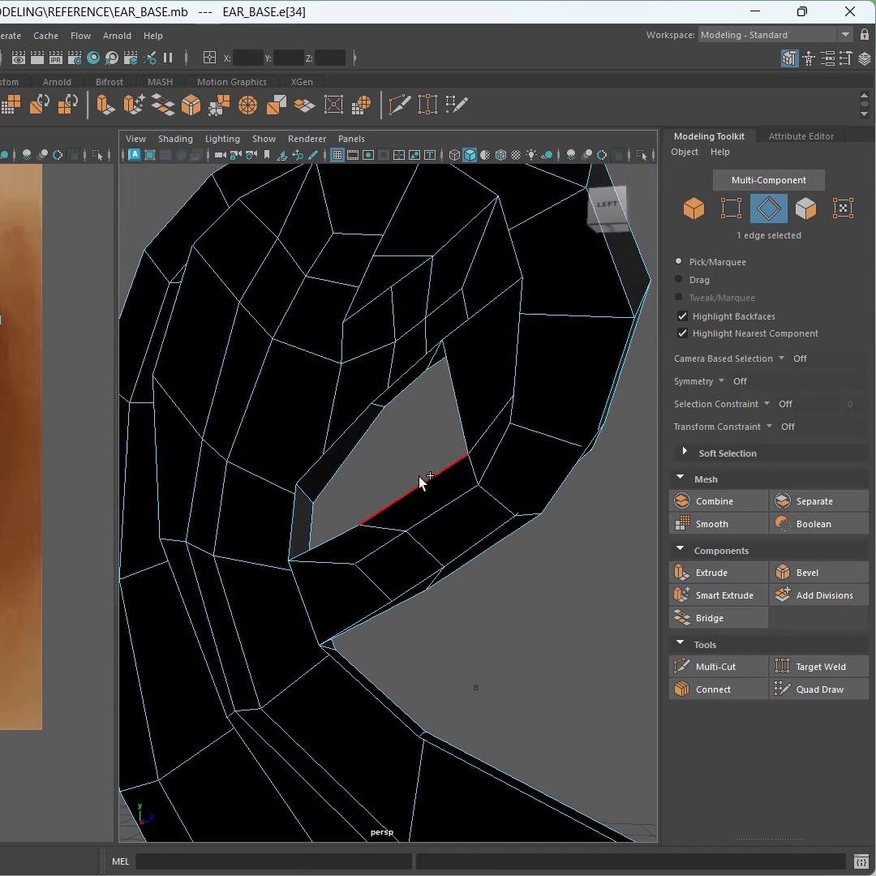
{"action": "left_click", "coordinate": [463, 465], "text": "shift"}
{"action": "left_click_drag", "start_coordinate": [464, 464], "coordinate": [93, 487], "text": "alt"}
{"action": "left_click", "coordinate": [733, 621]}
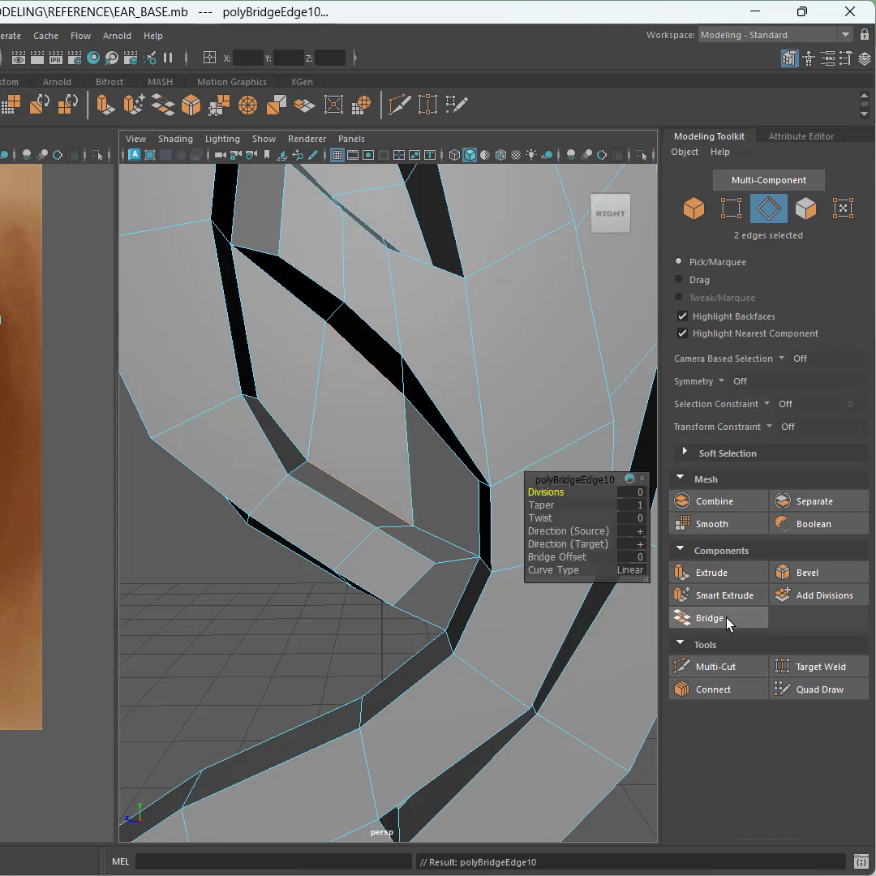
Step: Bridge another pair of opposing border edges across the narrow gap beside the lower fold
{"action": "left_click", "coordinate": [436, 436]}
{"action": "left_click", "coordinate": [442, 540], "text": "shift"}
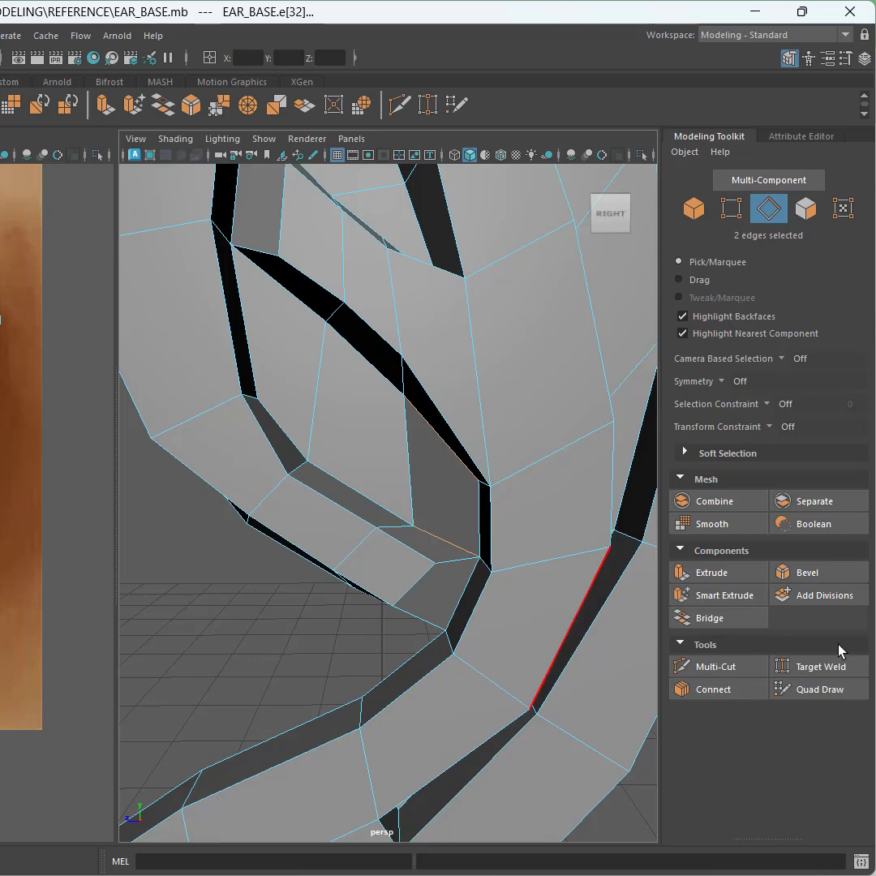
{"action": "left_click", "coordinate": [714, 621]}
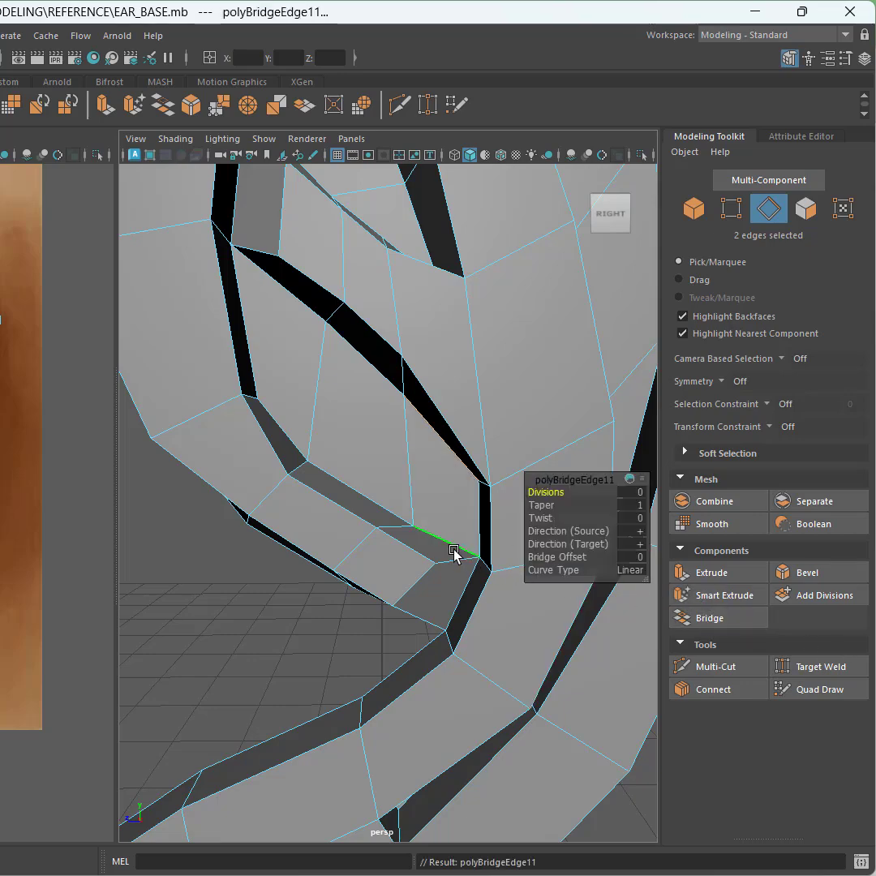
Step: Zoom out and orbit around the whole ear in full-screen view to examine the remaining gaps between folds
{"action": "scroll", "coordinate": [396, 525], "scroll_direction": "down", "scroll_amount": 2}
{"action": "left_click_drag", "start_coordinate": [398, 525], "coordinate": [427, 530], "text": "alt"}
{"action": "scroll", "coordinate": [417, 531], "scroll_direction": "down", "scroll_amount": 3}
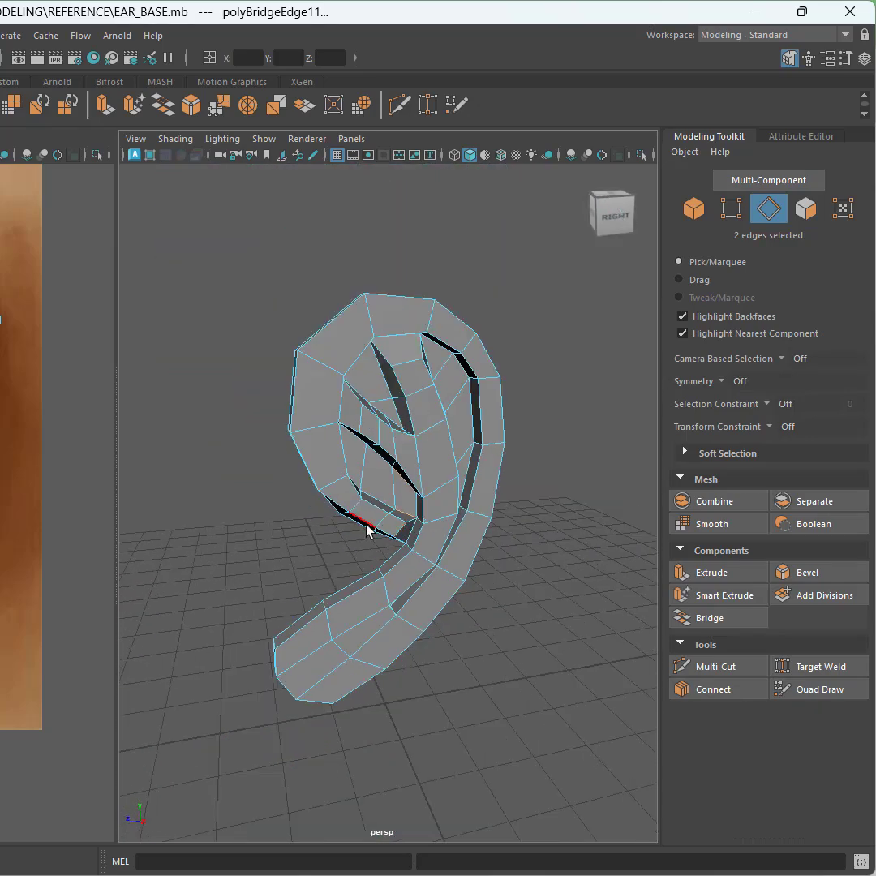
{"action": "scroll", "coordinate": [48, 502], "scroll_direction": "up", "scroll_amount": 5}
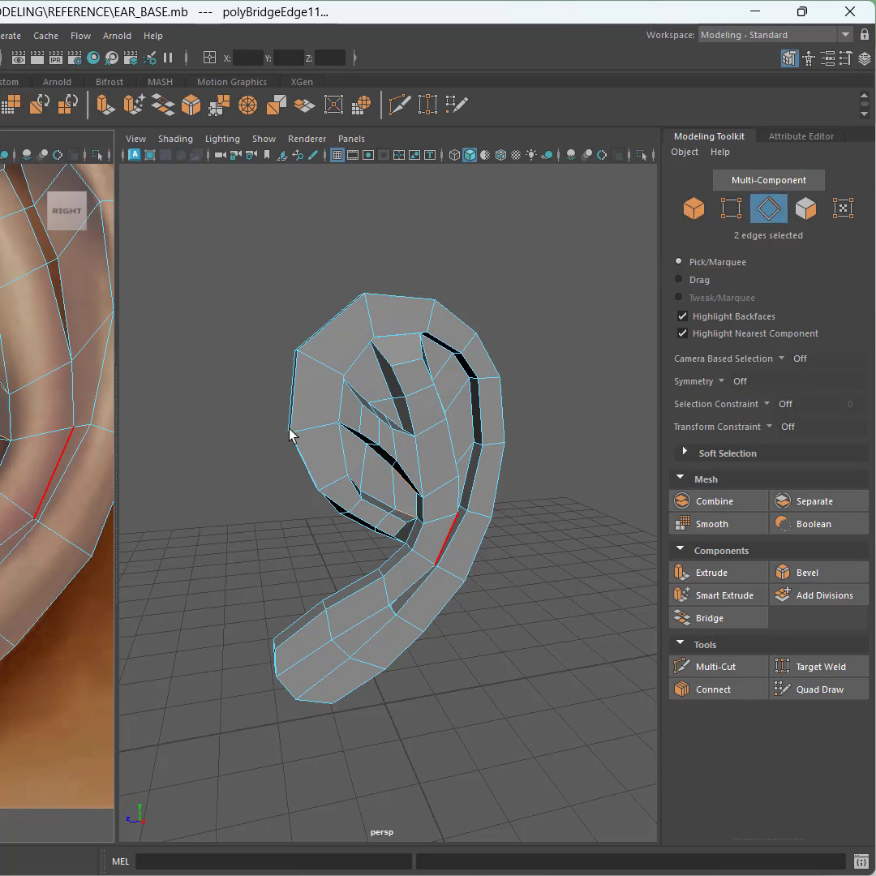
{"action": "left_click_drag", "start_coordinate": [466, 460], "coordinate": [357, 509], "text": "alt"}
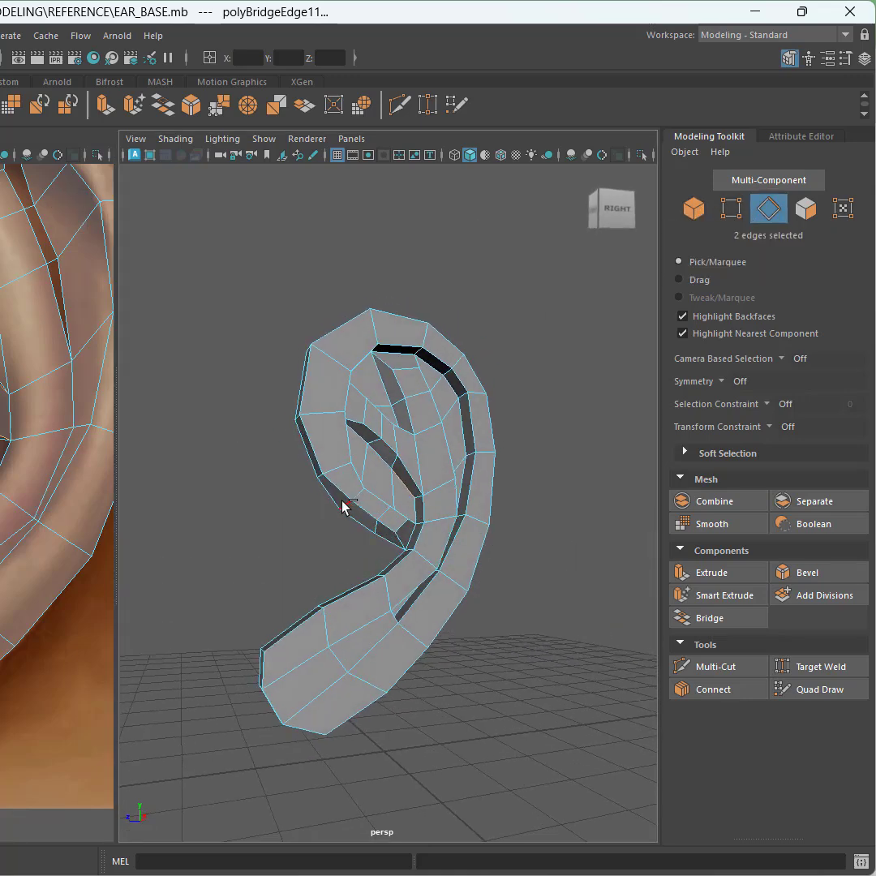
{"action": "key", "text": "ctrl+space"}
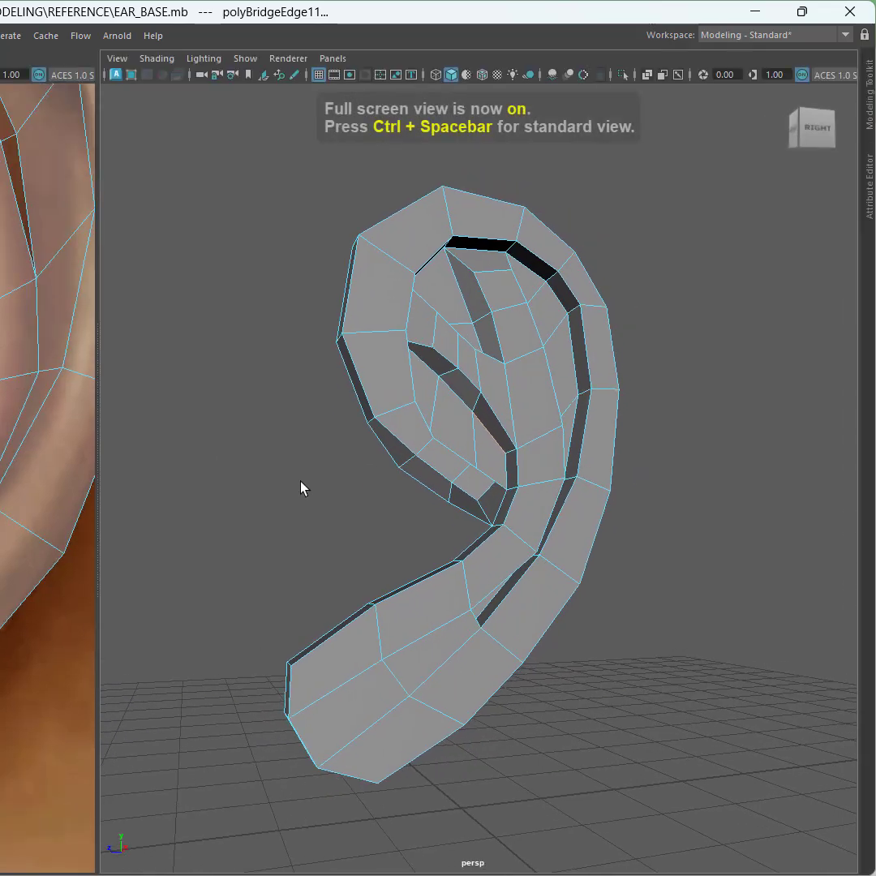
{"action": "scroll", "coordinate": [300, 486], "scroll_direction": "up", "scroll_amount": 3}
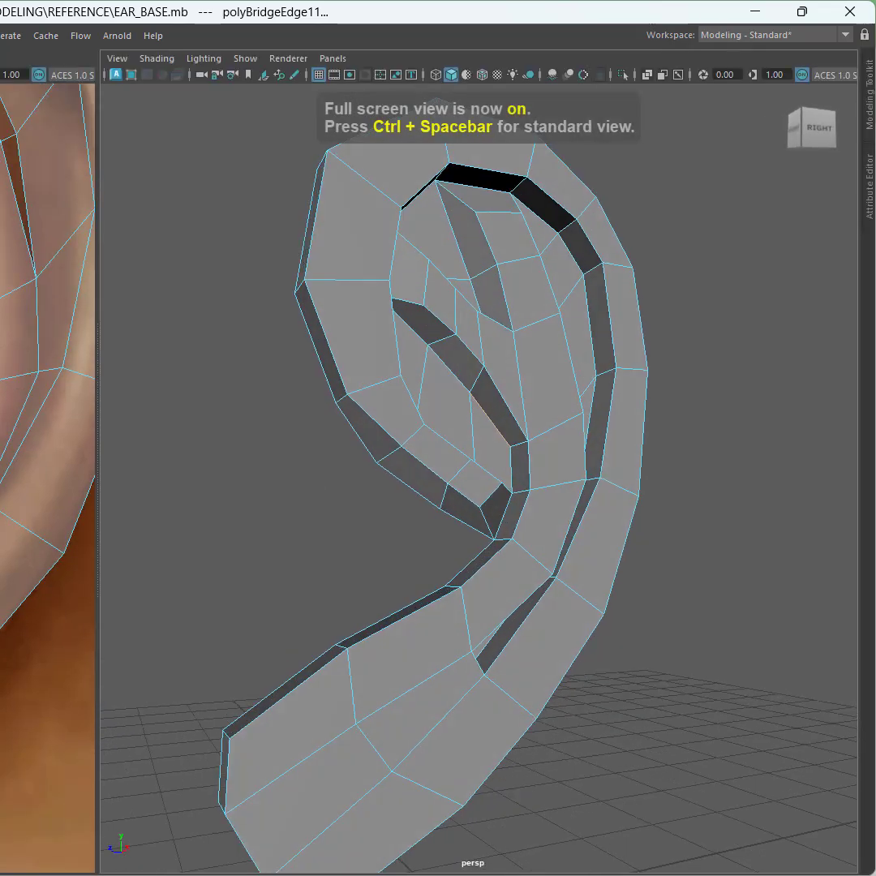
{"action": "left_click_drag", "start_coordinate": [316, 358], "coordinate": [340, 365], "text": "alt"}
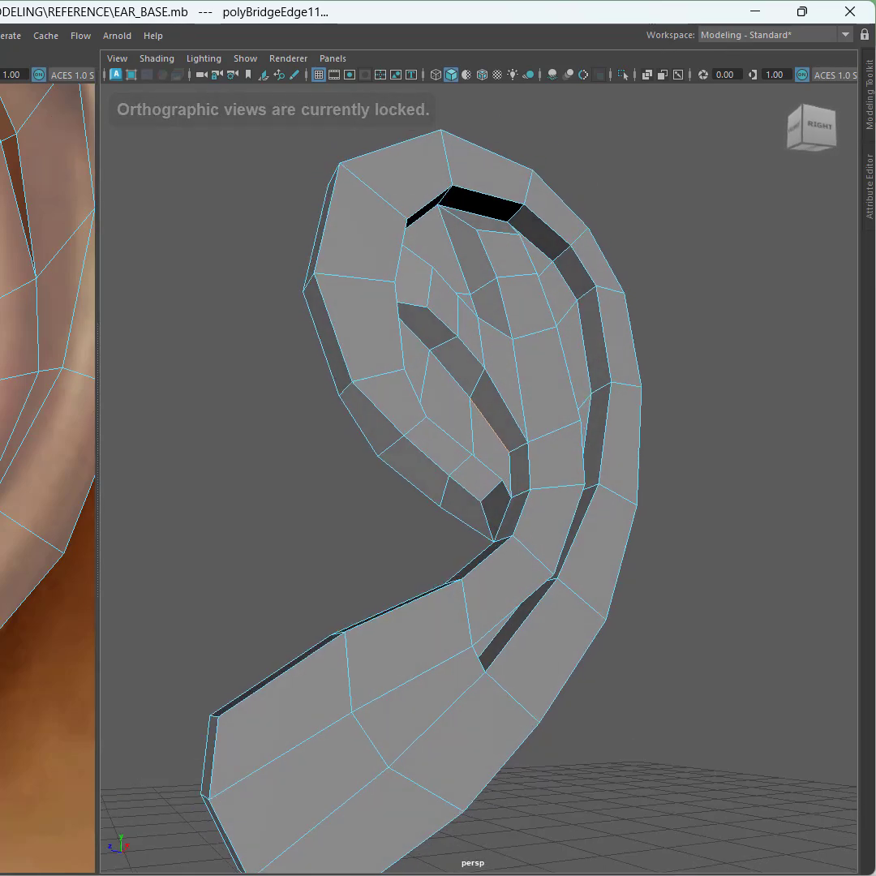
{"action": "middle_click_drag", "start_coordinate": [8, 373], "coordinate": [85, 438], "text": "alt"}
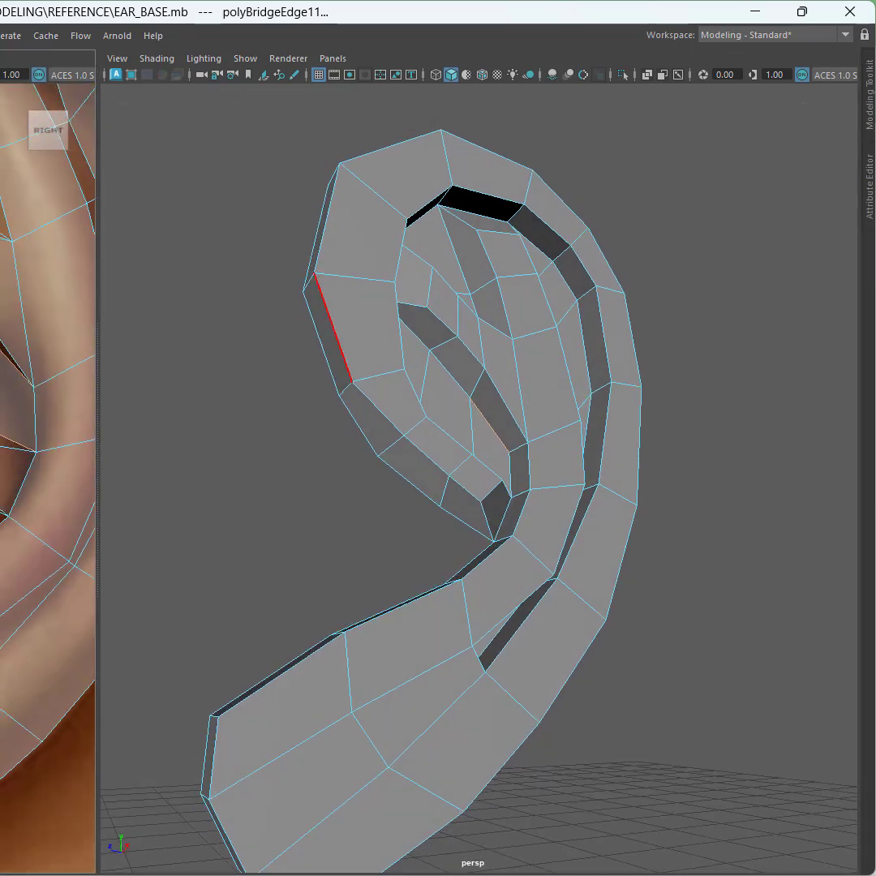
{"action": "left_click", "coordinate": [332, 373]}
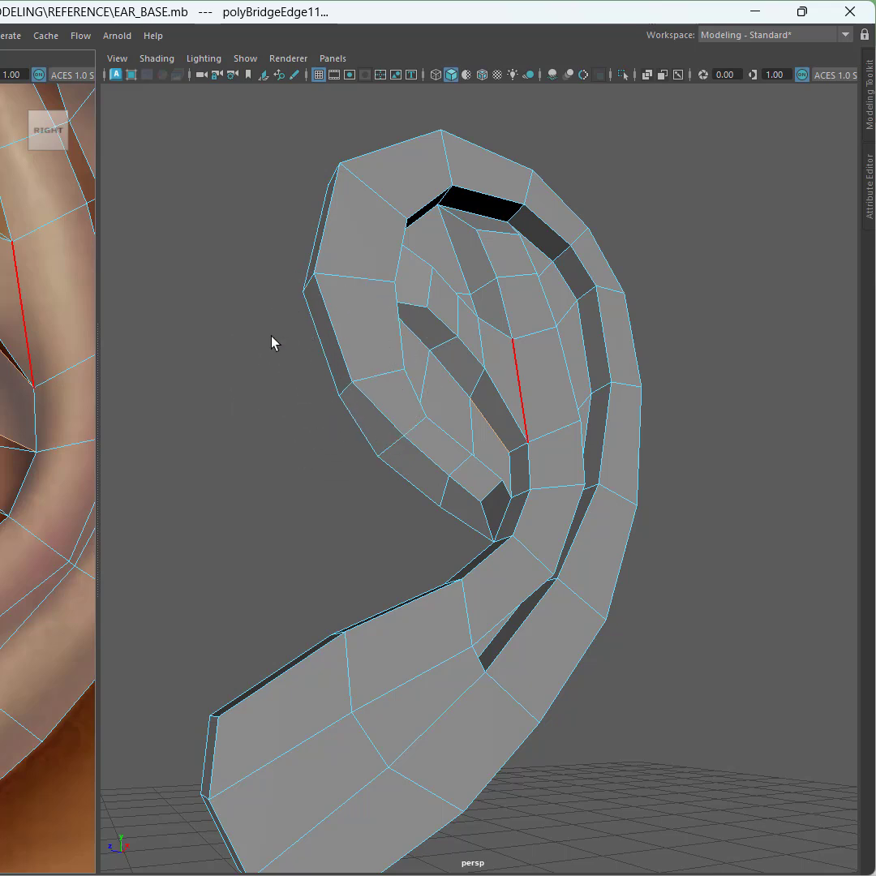
{"action": "right_click_drag", "start_coordinate": [271, 342], "coordinate": [280, 395]}
{"action": "left_click", "coordinate": [338, 365]}
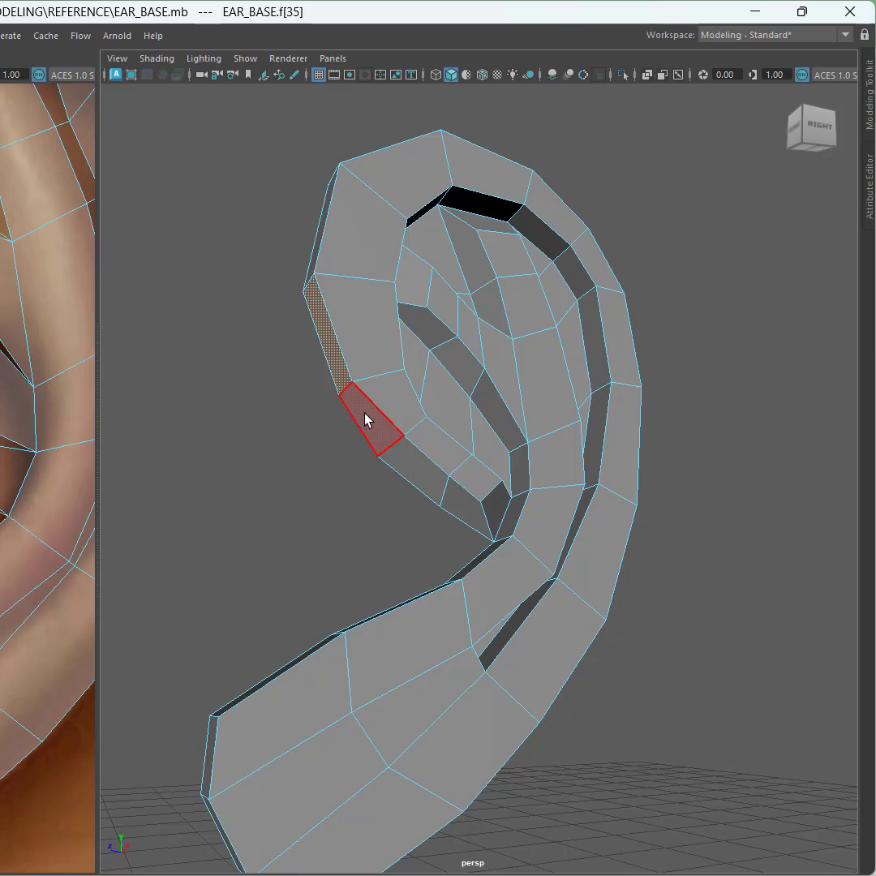
{"action": "left_click", "coordinate": [365, 419]}
{"action": "left_click_drag", "start_coordinate": [366, 417], "coordinate": [329, 473], "text": "alt"}
{"action": "left_click_drag", "start_coordinate": [328, 406], "coordinate": [343, 361], "text": "alt"}
{"action": "left_click", "coordinate": [342, 366]}
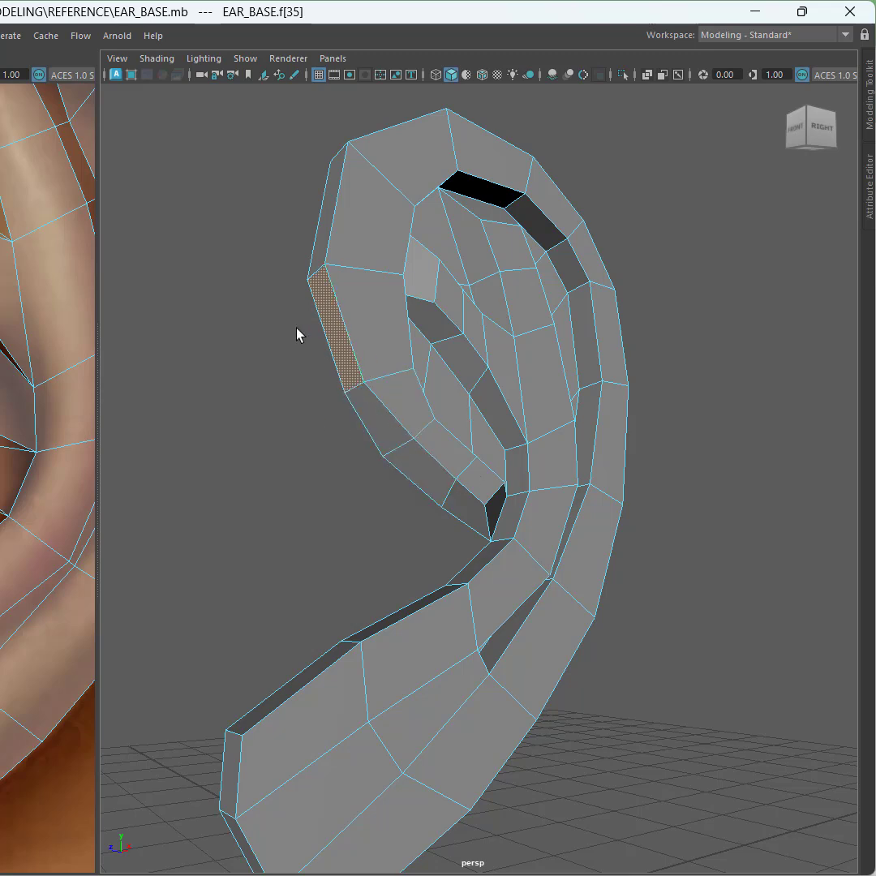
Step: Switch to edge selection and move the outer rim edge of the helix outward
{"action": "right_click", "coordinate": [274, 329]}
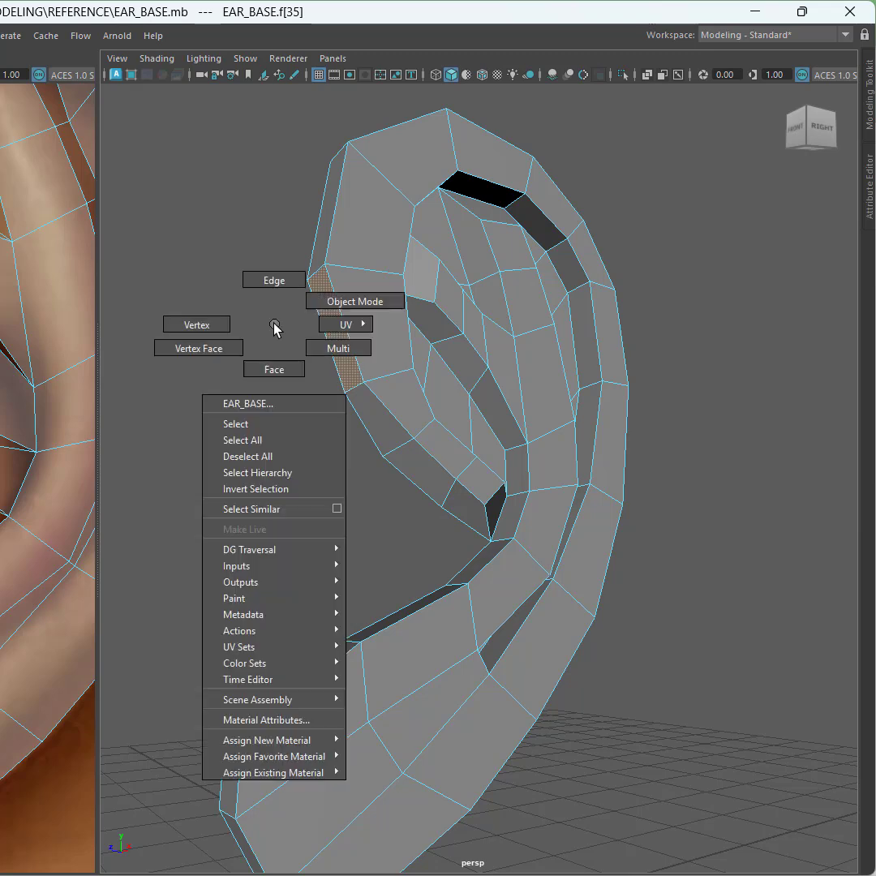
{"action": "left_click", "coordinate": [282, 292]}
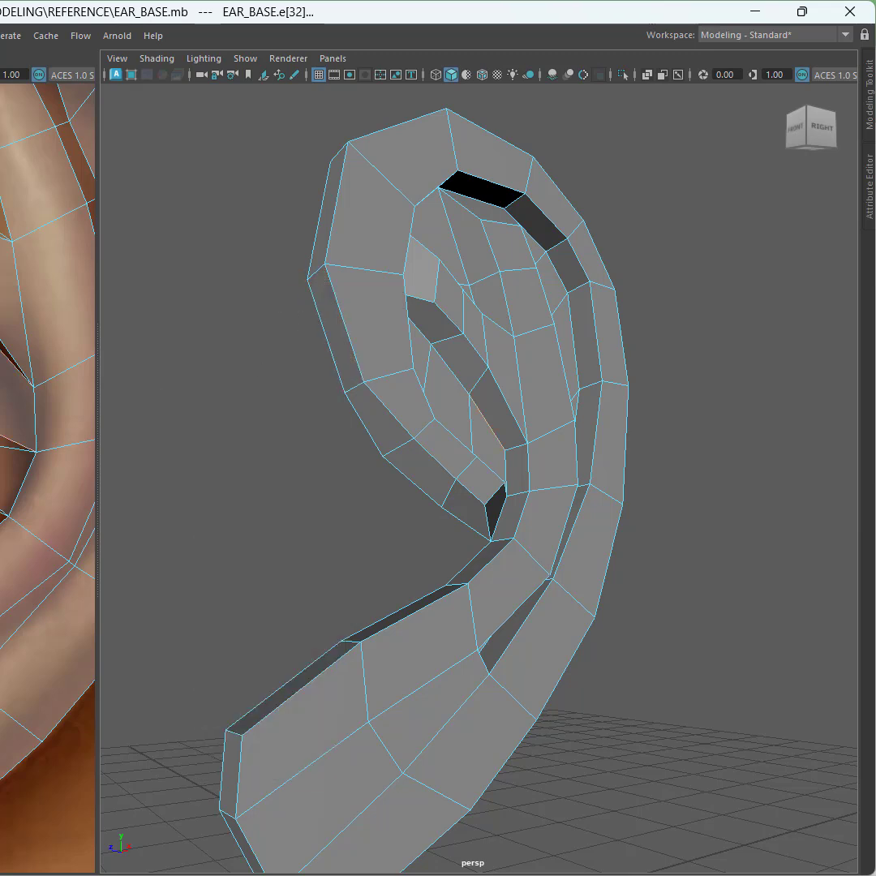
{"action": "left_click_drag", "start_coordinate": [344, 441], "coordinate": [363, 446], "text": "alt"}
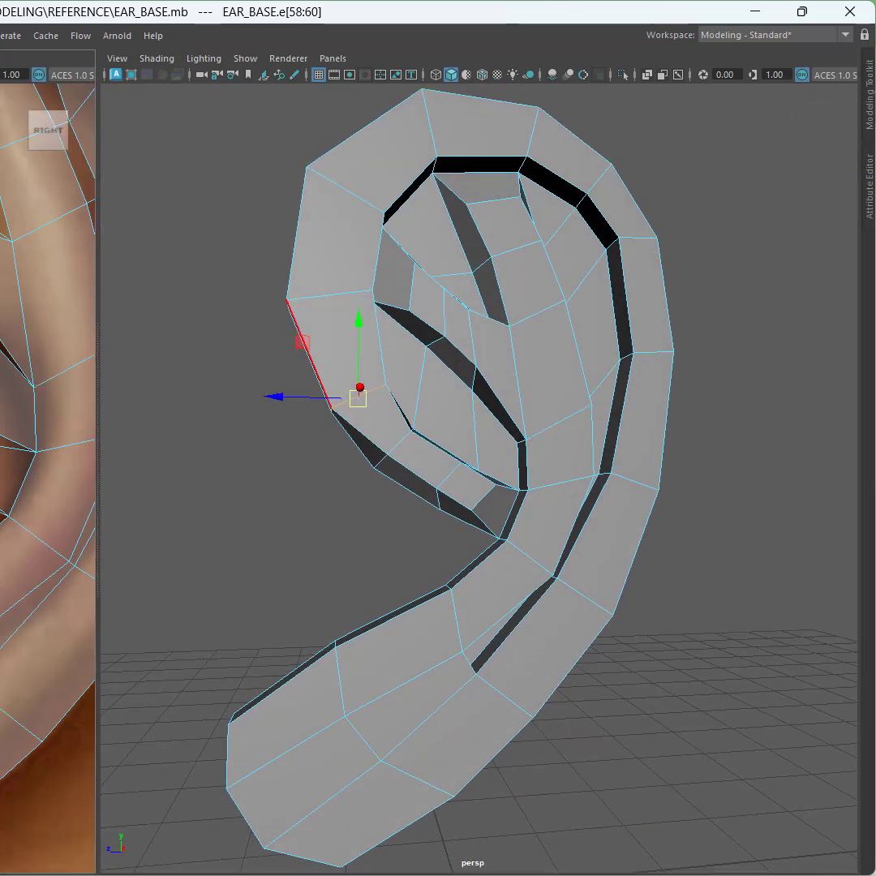
{"action": "left_click_drag", "start_coordinate": [302, 341], "coordinate": [288, 322]}
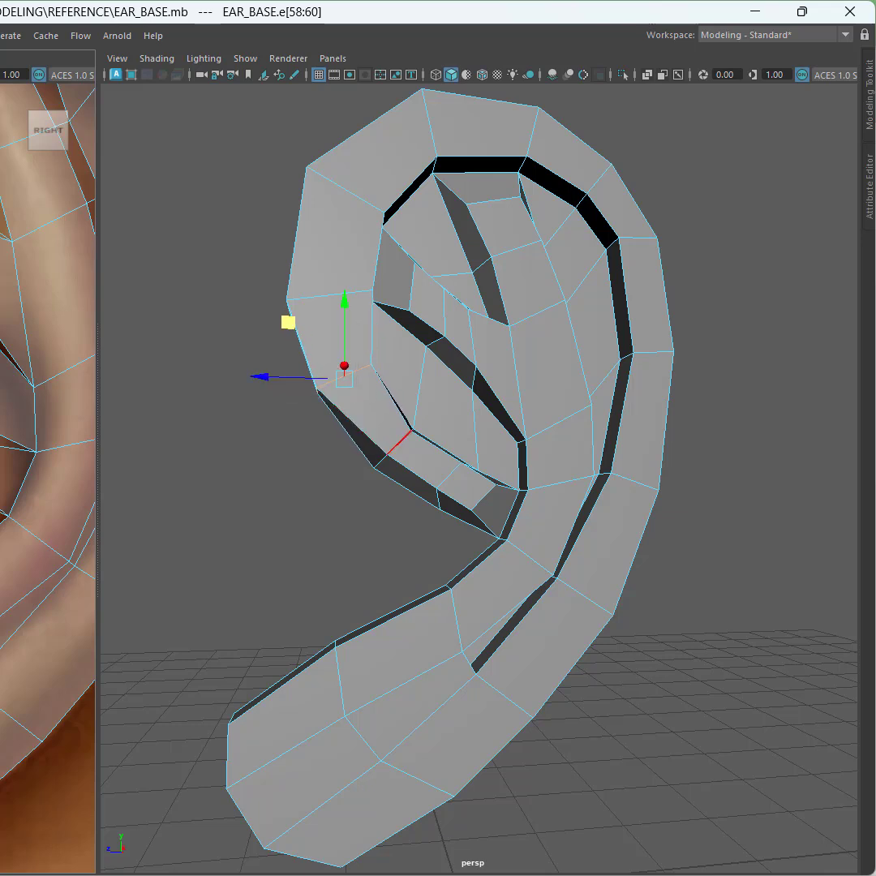
Step: Select and move individual edges along the inner fold's lower loop to reshape its curve
{"action": "left_click_drag", "start_coordinate": [359, 480], "coordinate": [421, 418]}
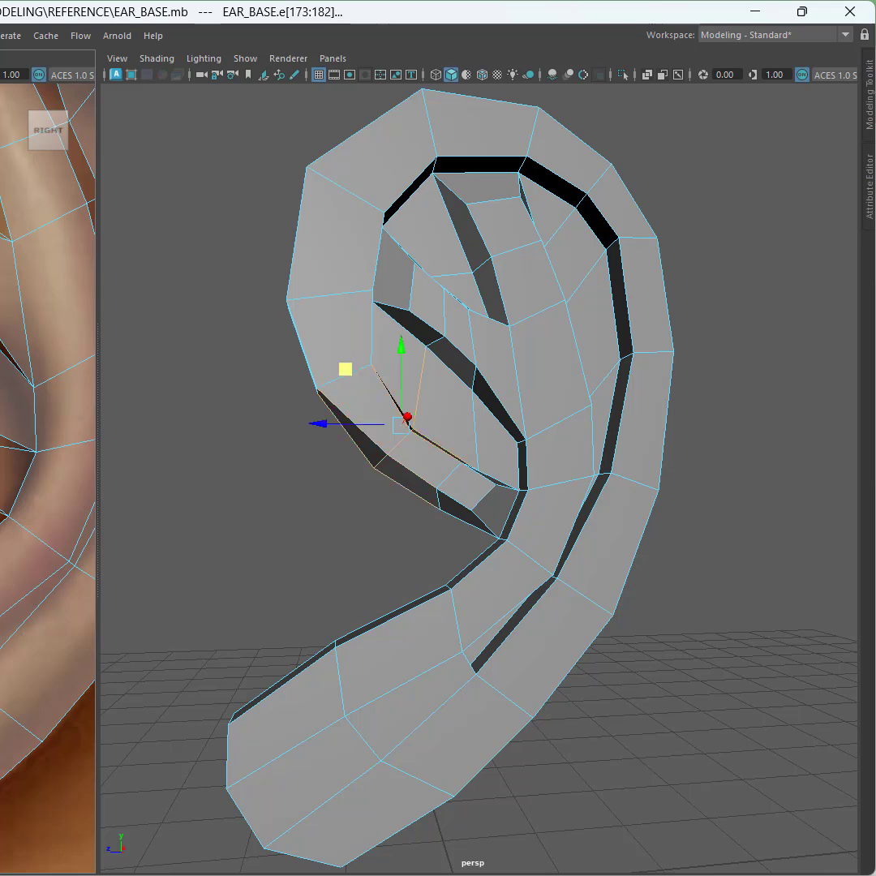
{"action": "left_click_drag", "start_coordinate": [10, 395], "coordinate": [5, 397], "text": "ctrl"}
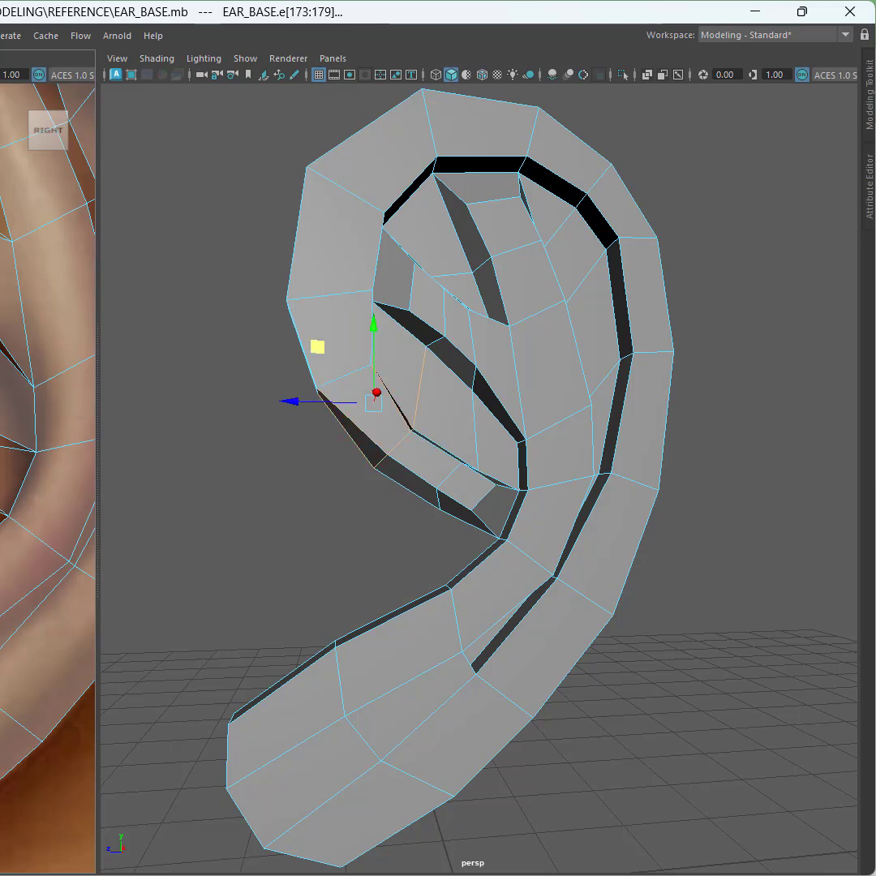
{"action": "left_click_drag", "start_coordinate": [337, 435], "coordinate": [445, 373], "text": "ctrl"}
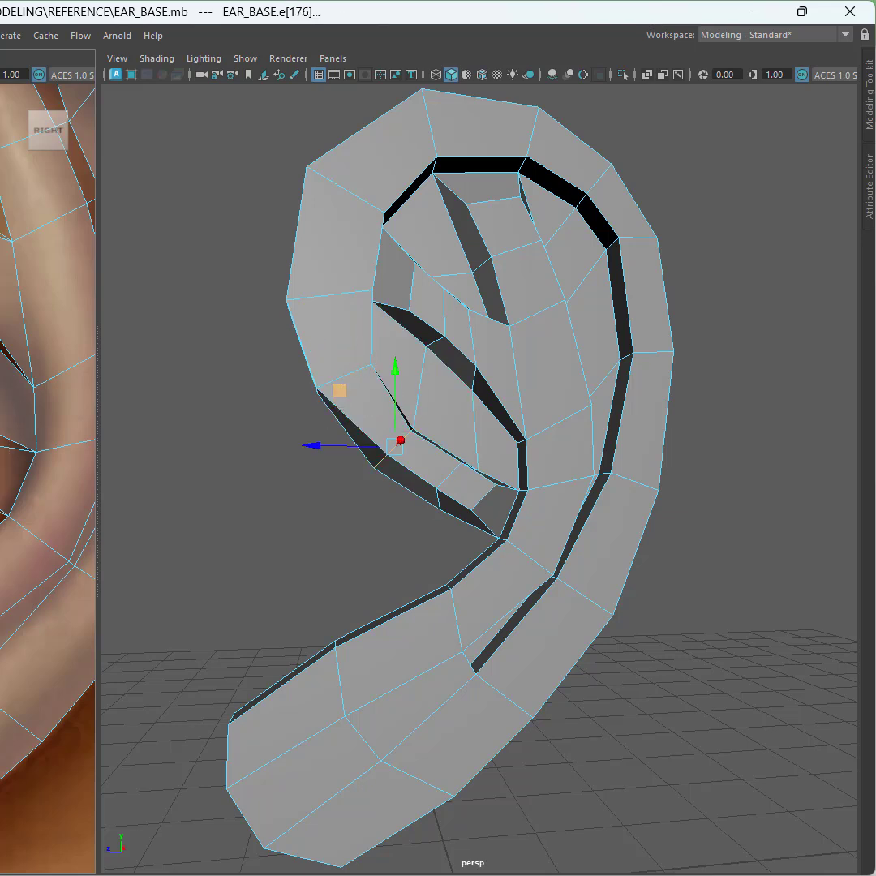
{"action": "left_click_drag", "start_coordinate": [339, 391], "coordinate": [327, 379]}
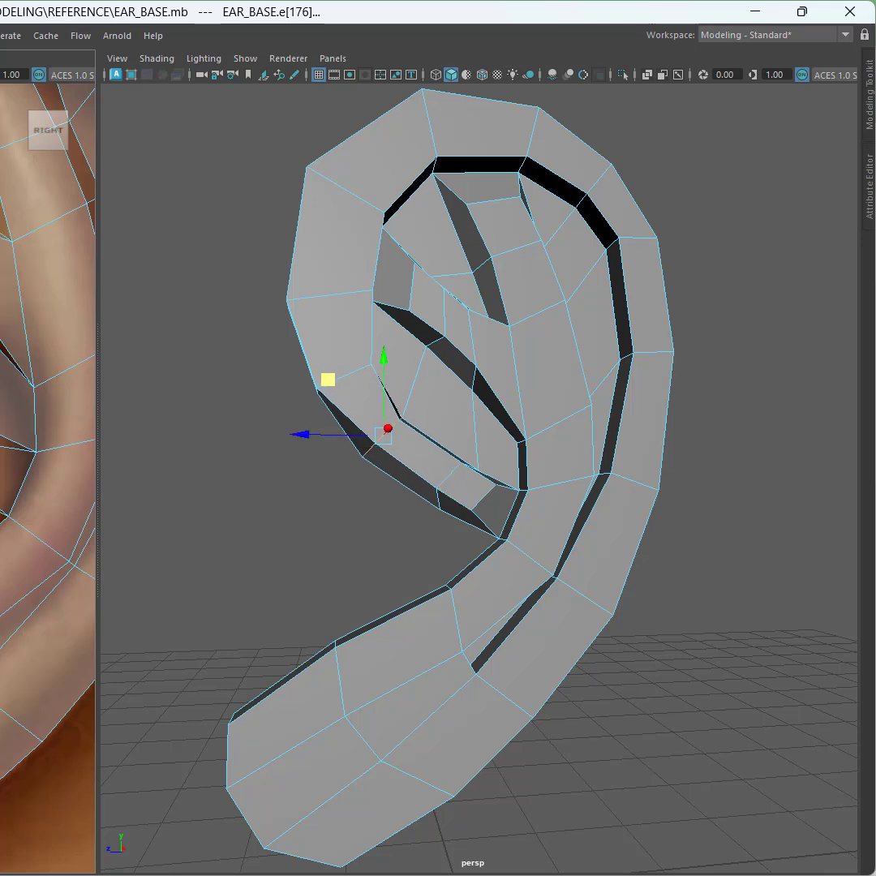
{"action": "left_click_drag", "start_coordinate": [0, 422], "coordinate": [0, 453]}
{"action": "left_click_drag", "start_coordinate": [0, 317], "coordinate": [46, 379], "text": "ctrl"}
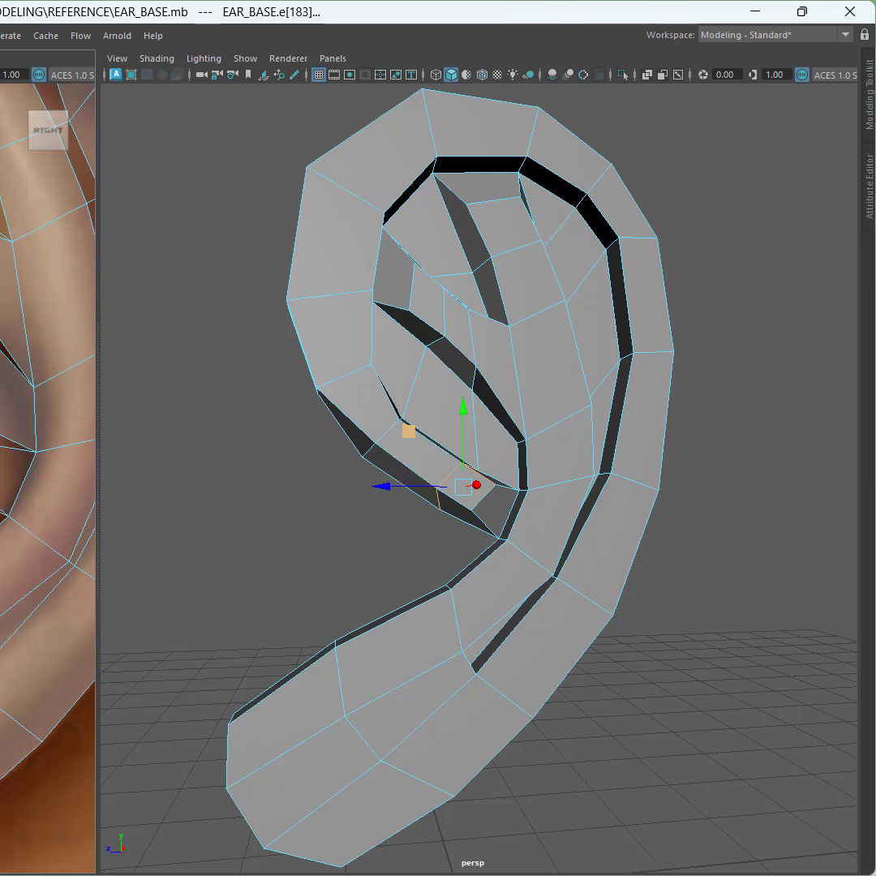
{"action": "left_click_drag", "start_coordinate": [409, 432], "coordinate": [394, 422]}
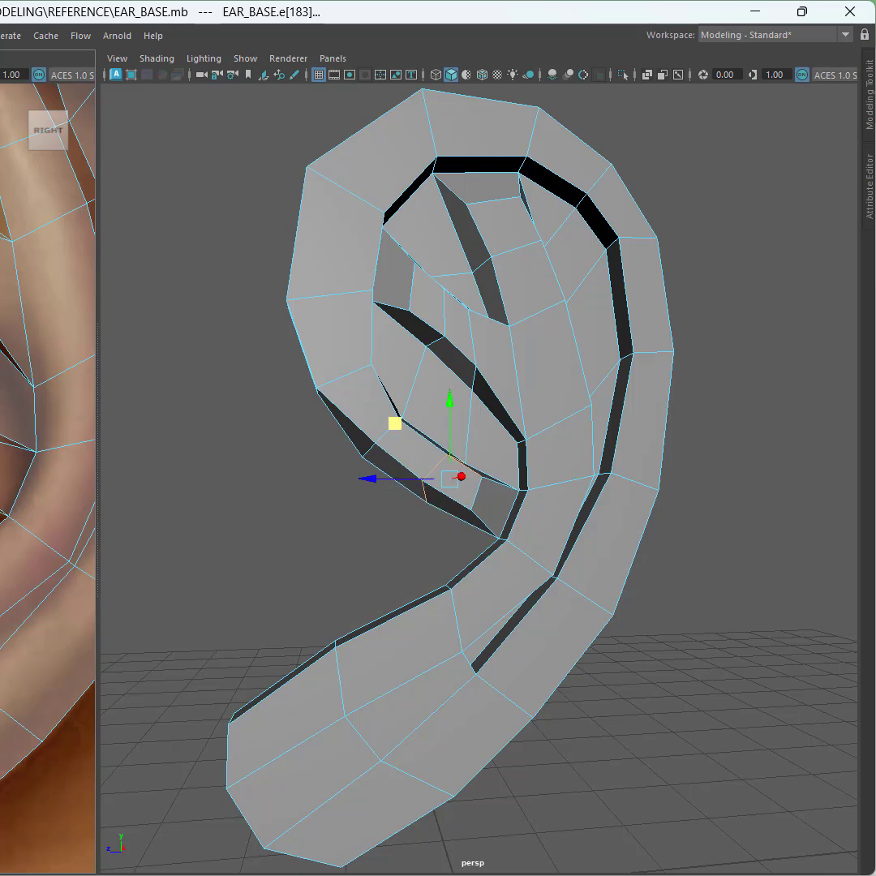
Step: Select a face on the helix's outer lower rim and extrude it outward
{"action": "left_click_drag", "start_coordinate": [356, 523], "coordinate": [374, 520], "text": "alt"}
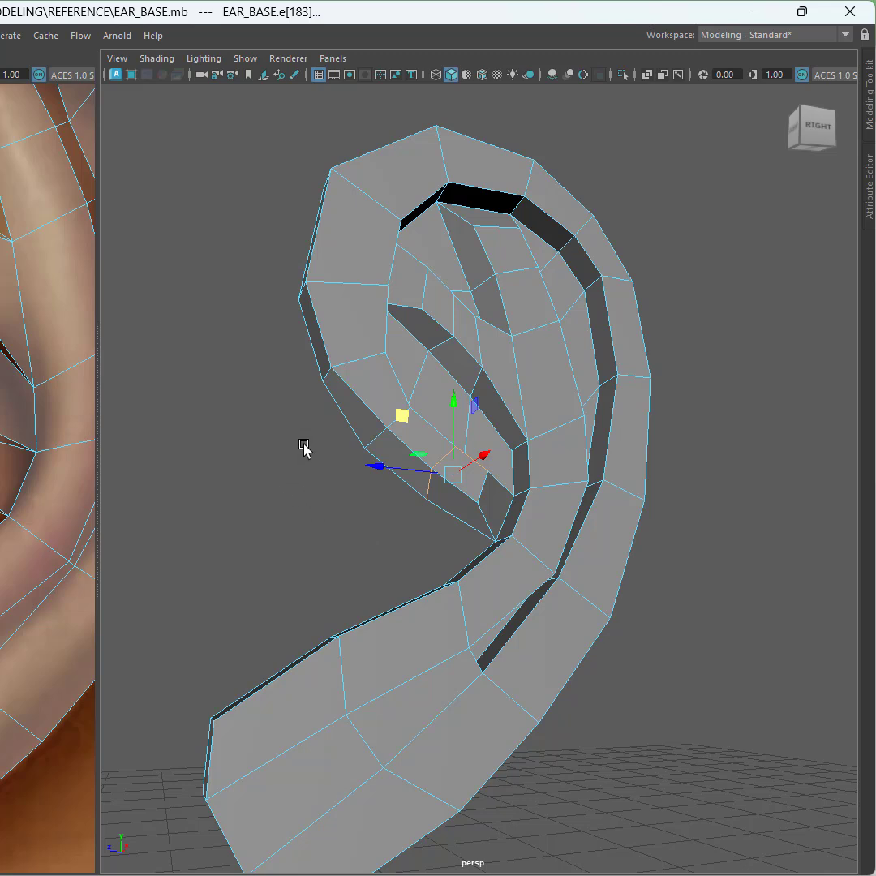
{"action": "right_click_drag", "start_coordinate": [304, 413], "coordinate": [310, 468]}
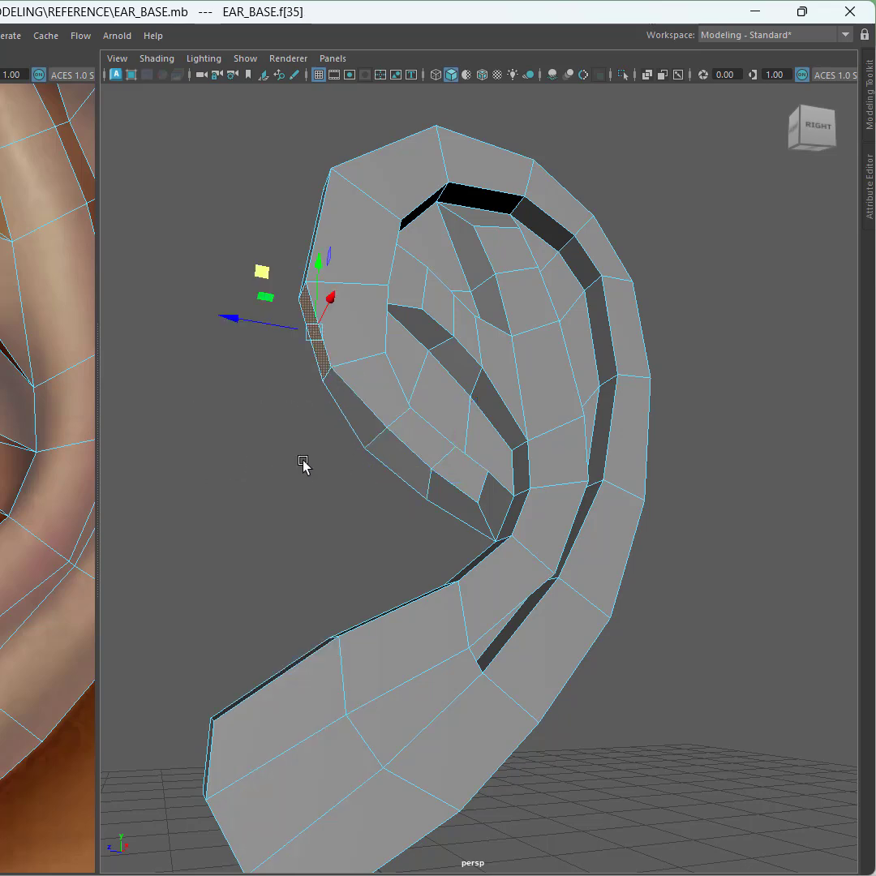
{"action": "left_click", "coordinate": [354, 409]}
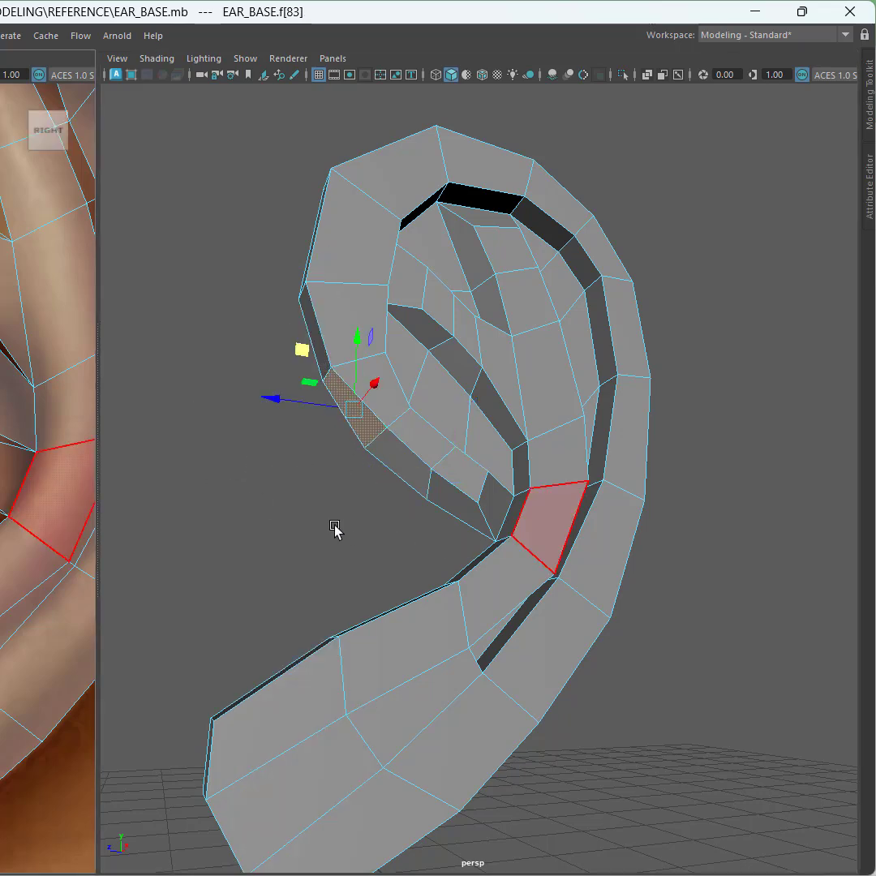
{"action": "left_click_drag", "start_coordinate": [334, 527], "coordinate": [219, 520], "text": "alt"}
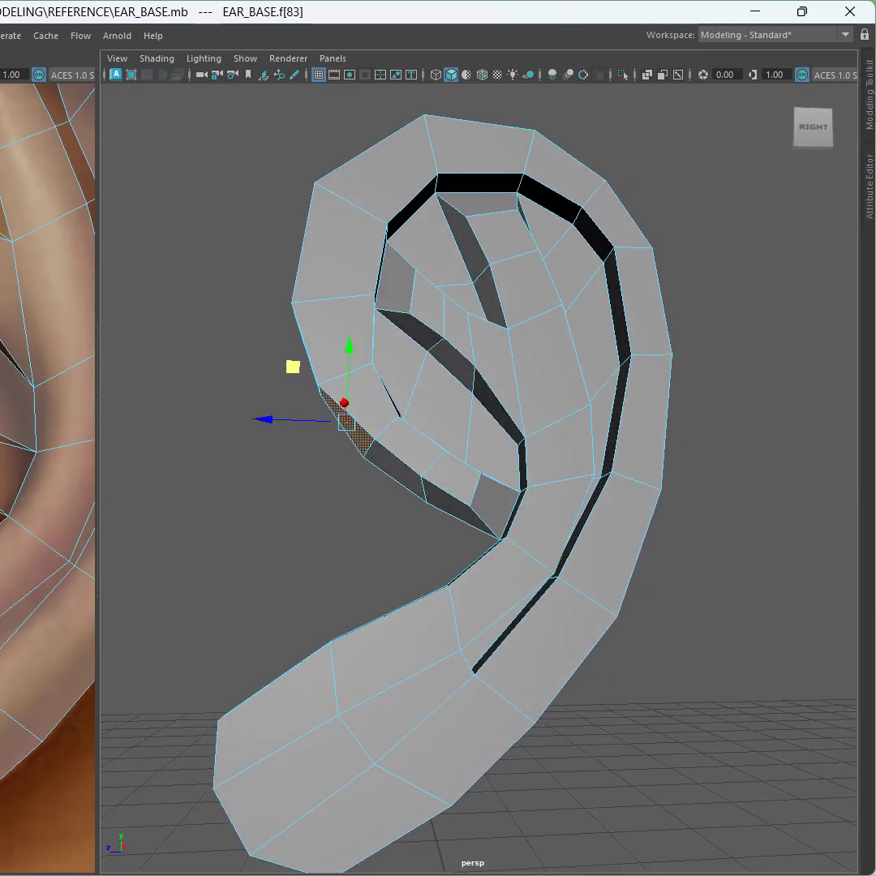
{"action": "left_click_drag", "start_coordinate": [293, 366], "coordinate": [256, 389], "text": "shift"}
Step: Switch to vertex selection and move the extruded block's corner vertices to blend it into the fold
{"action": "left_click_drag", "start_coordinate": [267, 498], "coordinate": [292, 487], "text": "alt"}
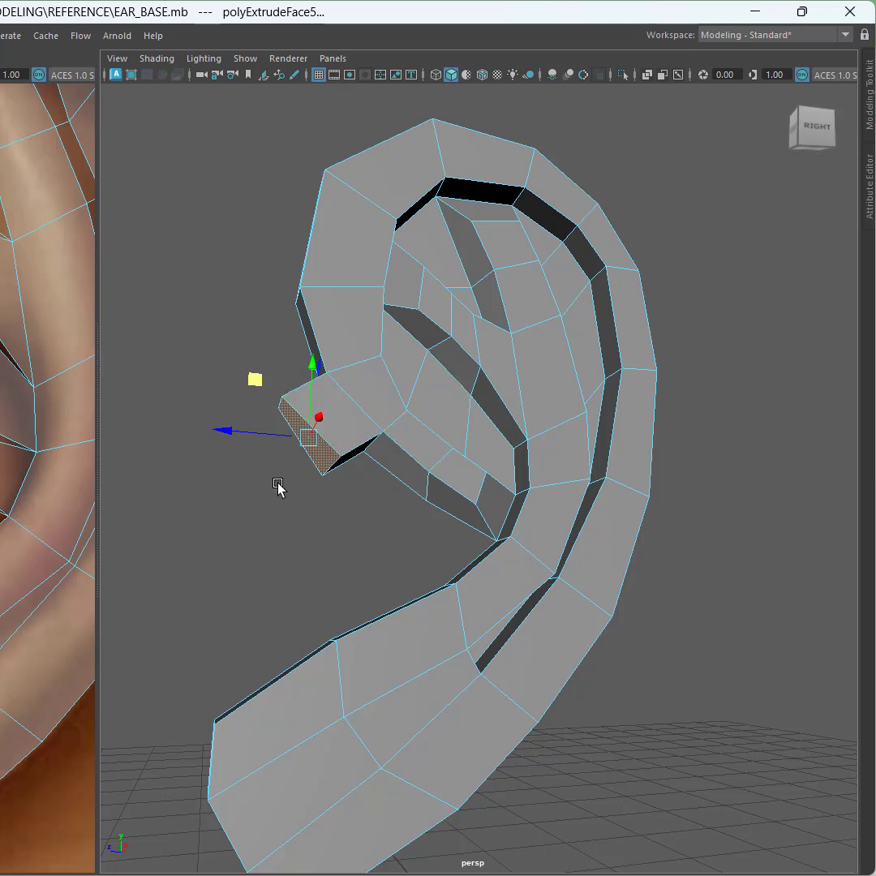
{"action": "right_click_drag", "start_coordinate": [278, 485], "coordinate": [197, 420]}
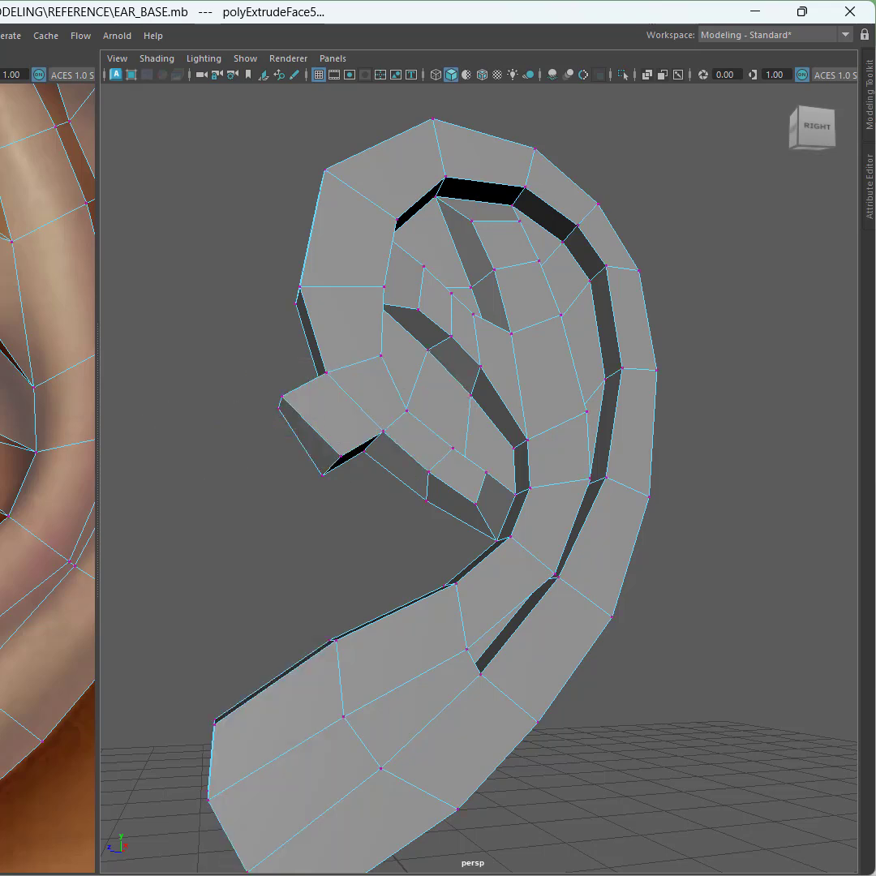
{"action": "left_click", "coordinate": [339, 460]}
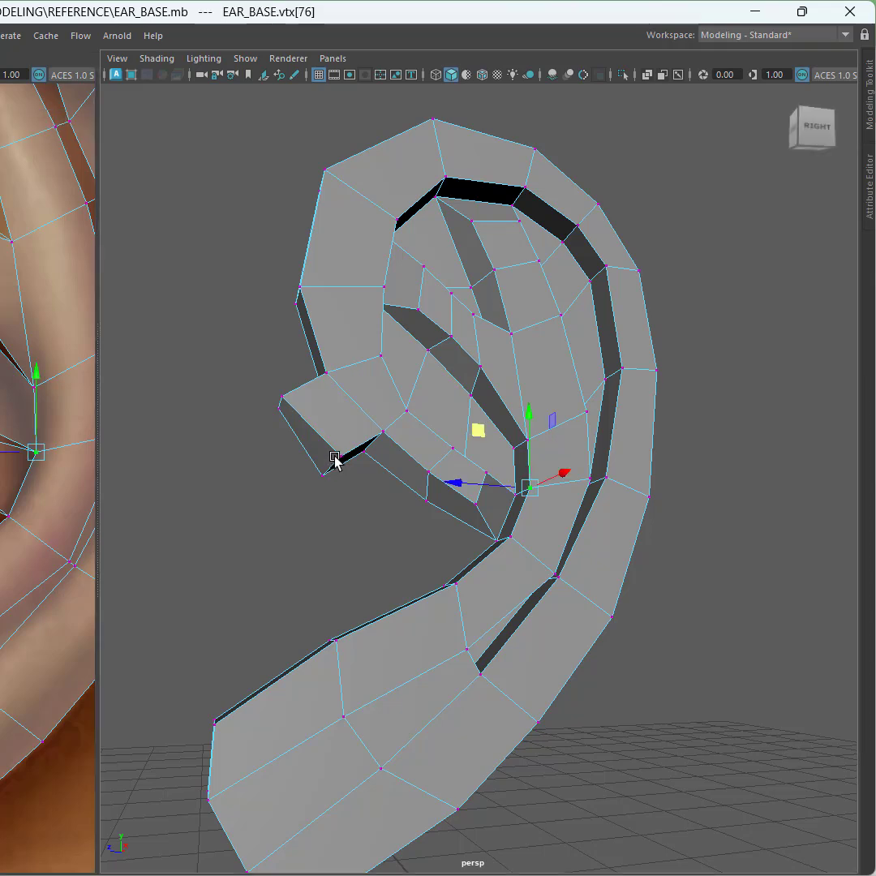
{"action": "left_click", "coordinate": [343, 459]}
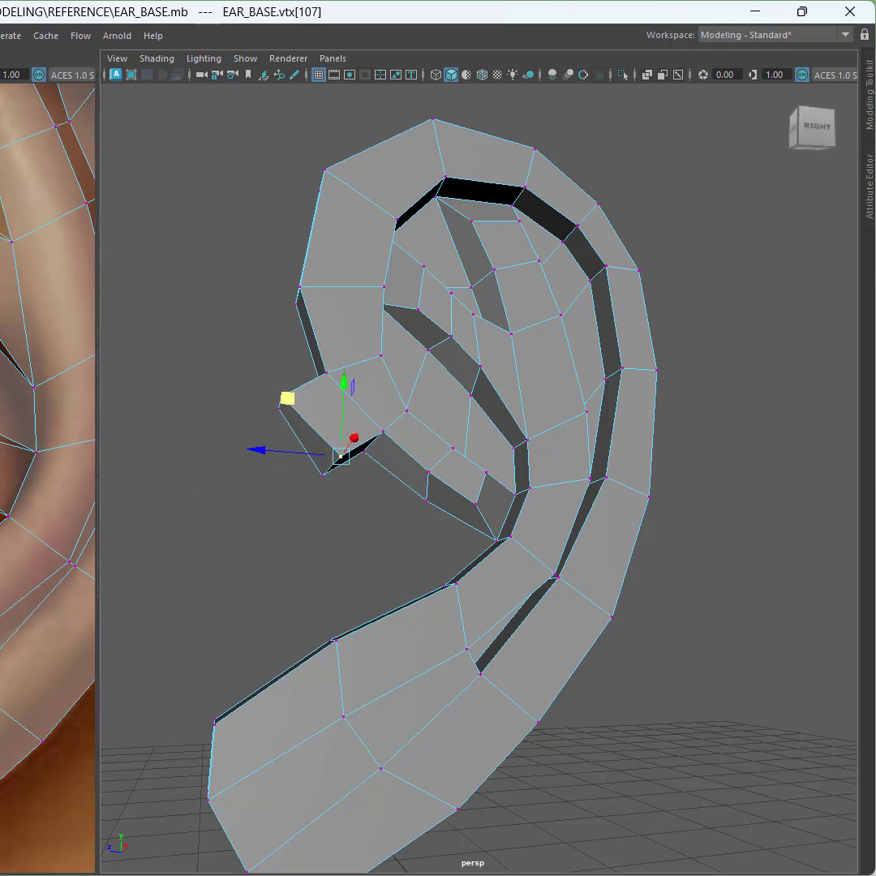
{"action": "left_click_drag", "start_coordinate": [340, 456], "coordinate": [329, 467]}
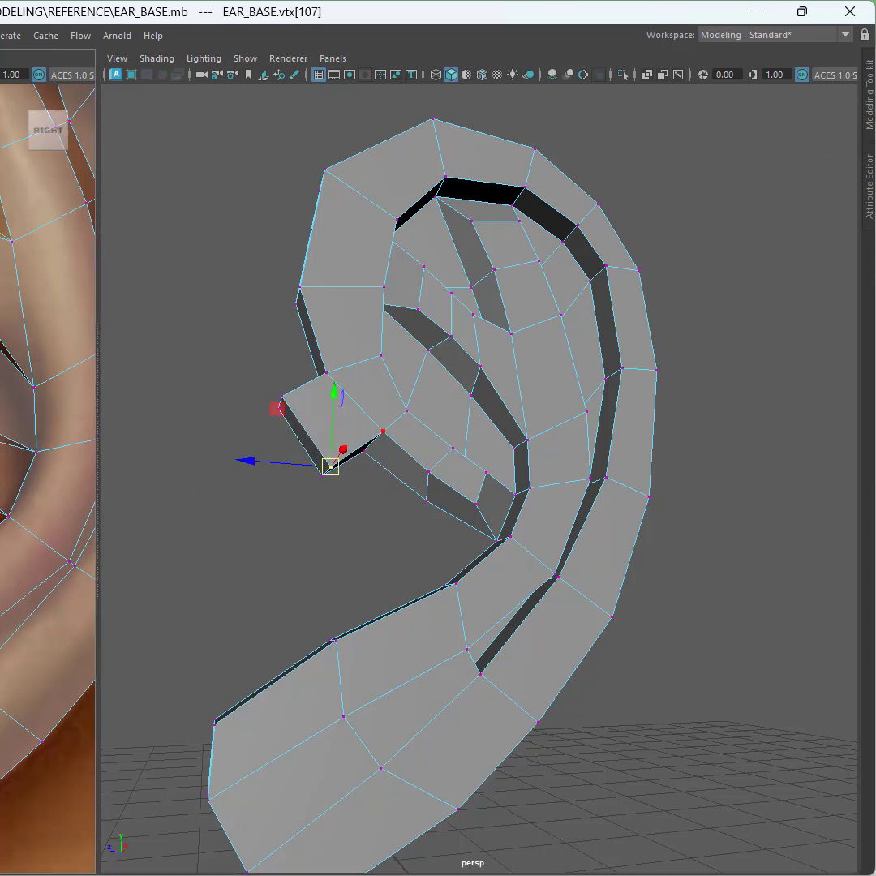
{"action": "left_click", "coordinate": [383, 430]}
{"action": "middle_click_drag", "start_coordinate": [330, 373], "coordinate": [323, 379]}
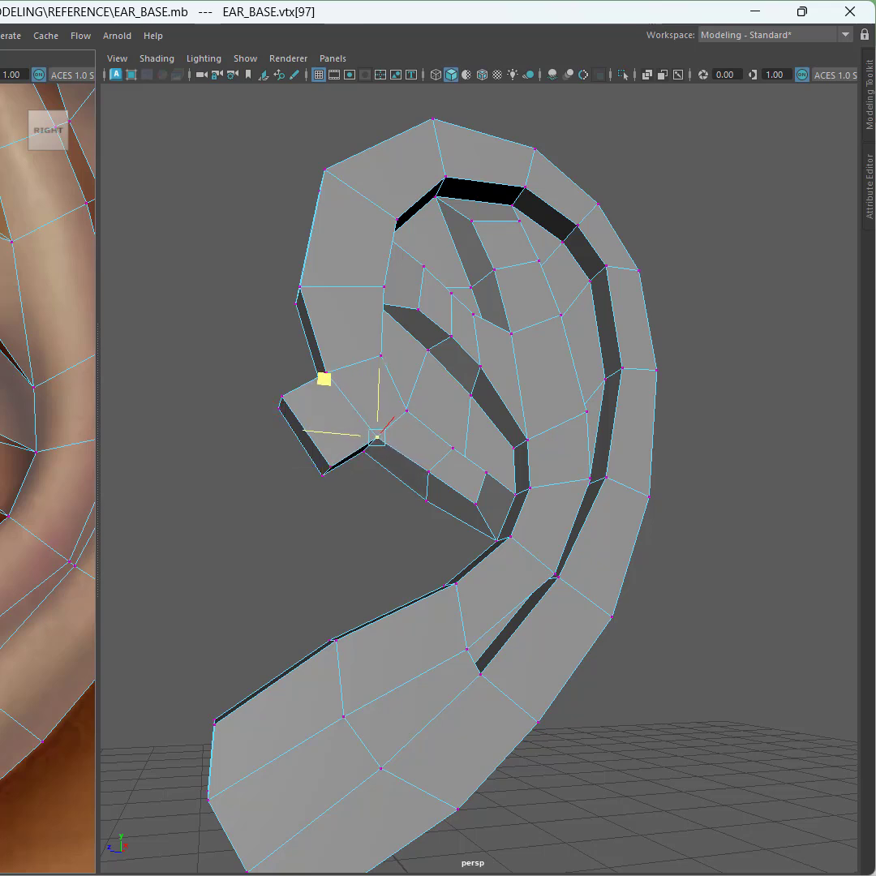
{"action": "left_click_drag", "start_coordinate": [323, 378], "coordinate": [323, 378]}
Step: Refine the extruded block's vertices, then rotate, scale and move its end face to angle it downward
{"action": "left_click_drag", "start_coordinate": [272, 496], "coordinate": [295, 480], "text": "alt"}
{"action": "right_click_drag", "start_coordinate": [311, 413], "coordinate": [321, 459]}
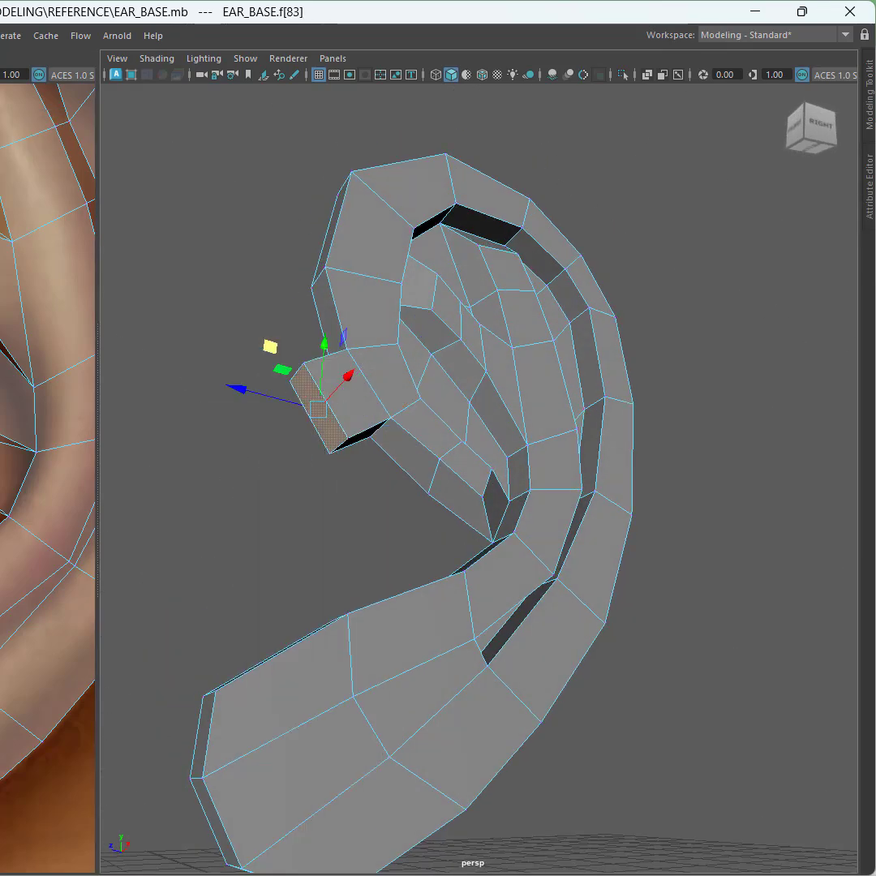
{"action": "key", "text": "e"}
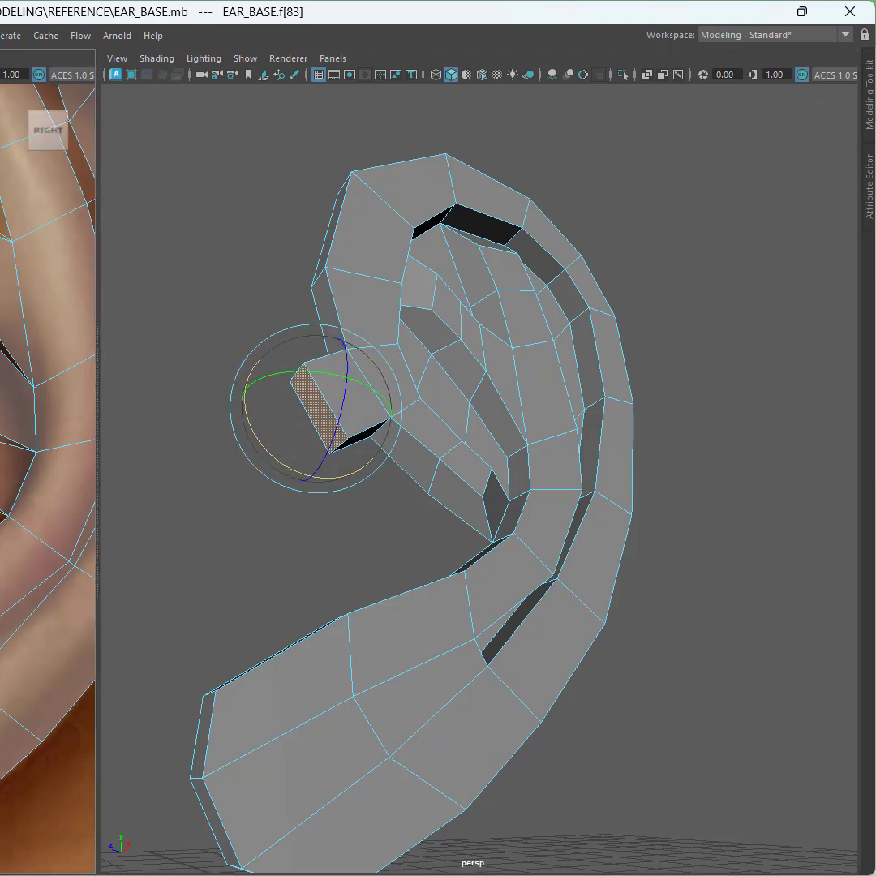
{"action": "left_click_drag", "start_coordinate": [259, 359], "coordinate": [250, 376]}
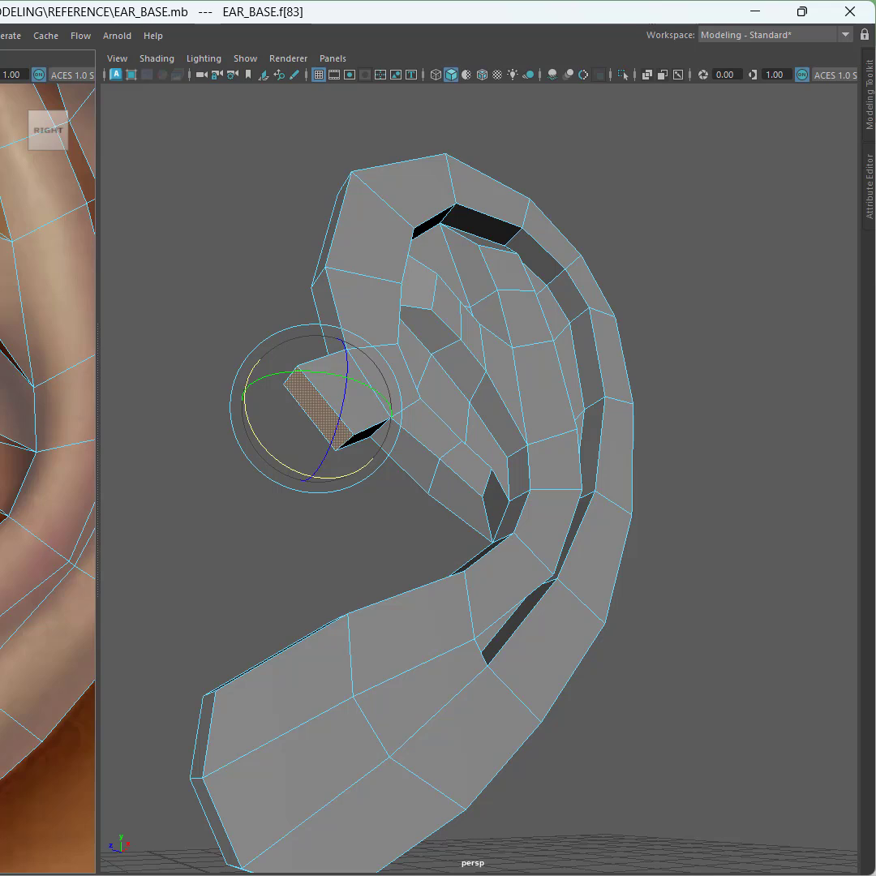
{"action": "key", "text": "r"}
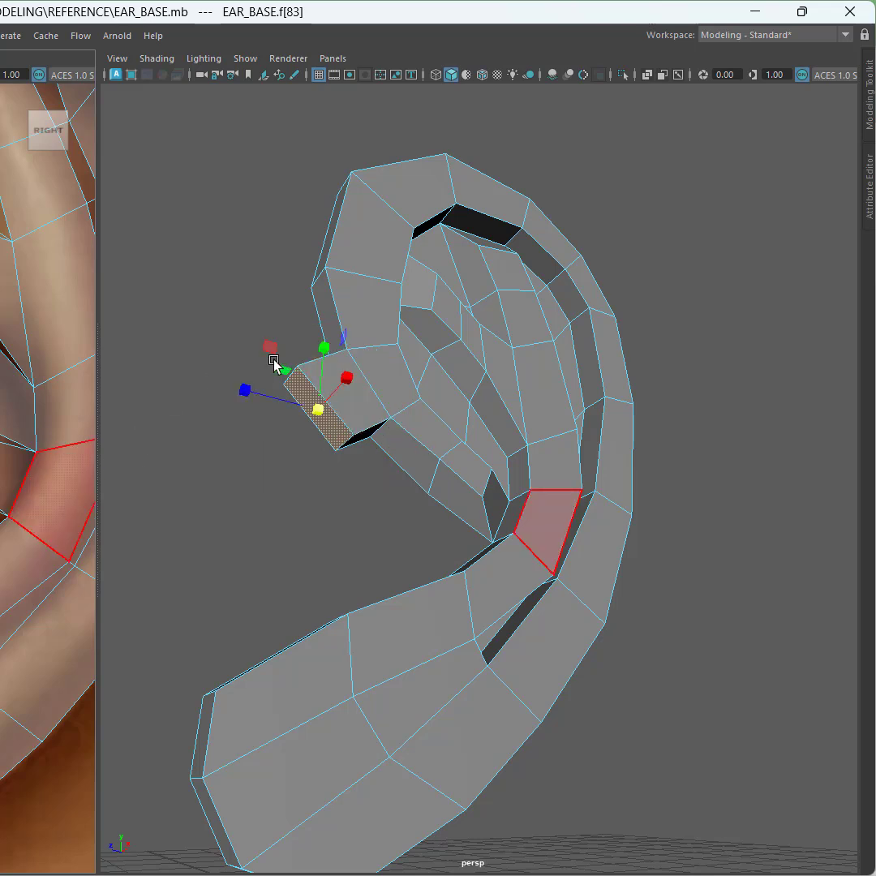
{"action": "mouse_move", "coordinate": [270, 347]}
{"action": "left_mouse_down"}
{"action": "mouse_move", "coordinate": [258, 332]}
{"action": "mouse_move", "coordinate": [286, 367]}
{"action": "mouse_move", "coordinate": [278, 358]}
{"action": "left_mouse_up"}
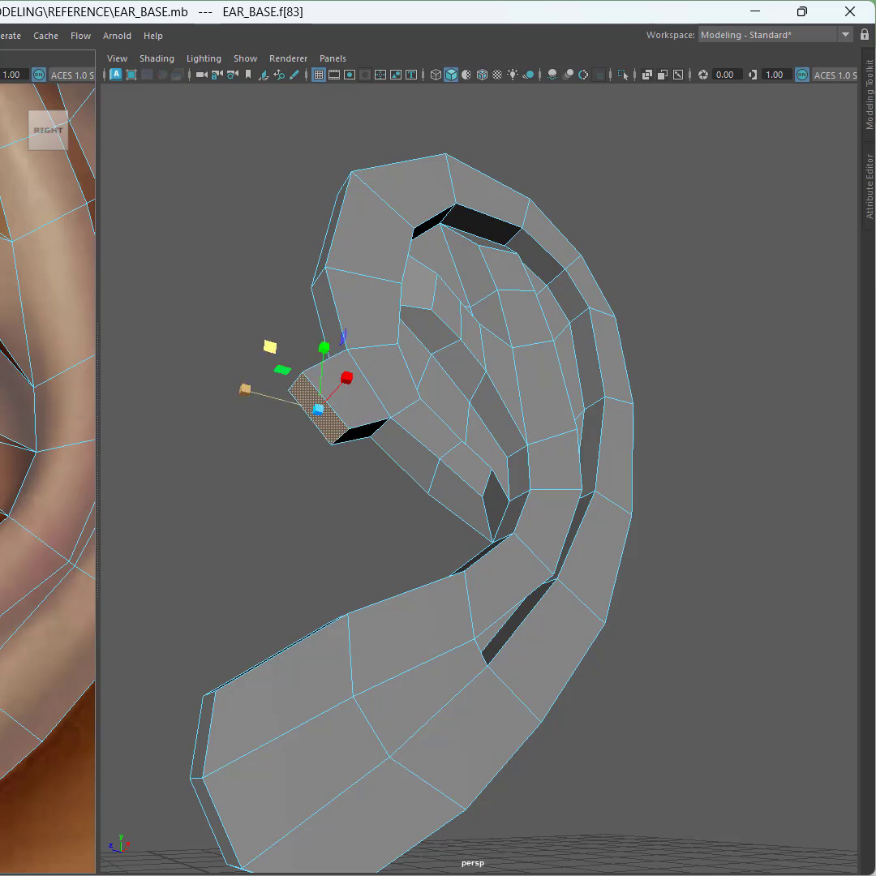
{"action": "key", "text": "w"}
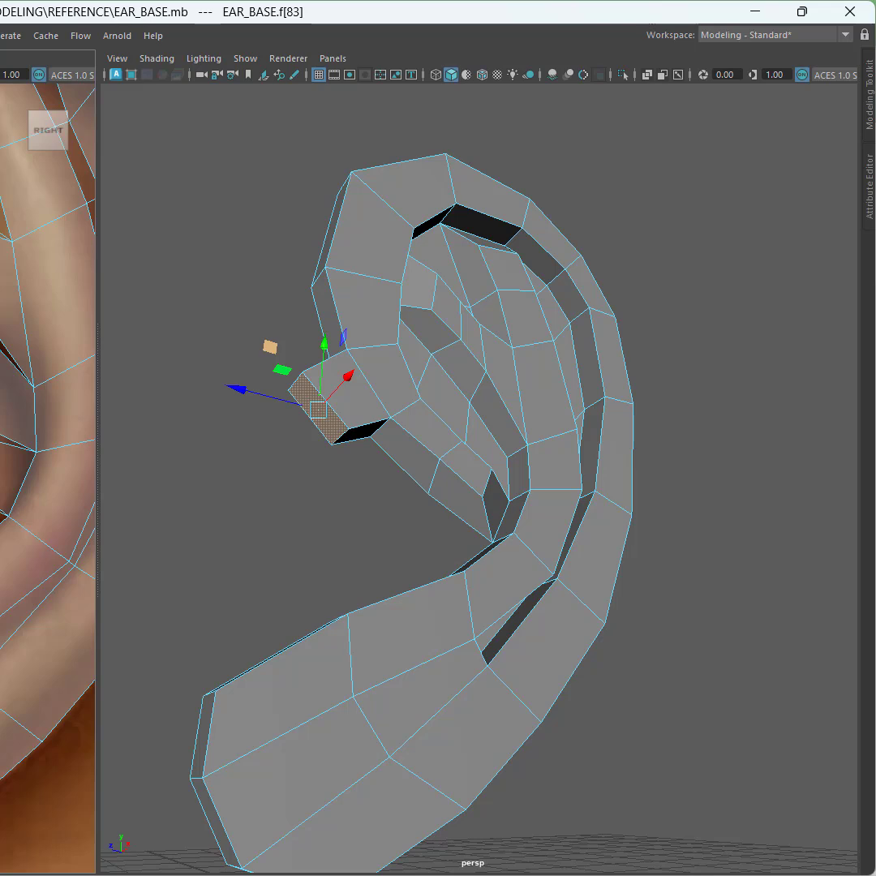
{"action": "left_click_drag", "start_coordinate": [270, 347], "coordinate": [263, 386]}
Step: Extrude the block's end face, rotate it and move it downward to extend the helix lobe
{"action": "key", "text": "ctrl+e"}
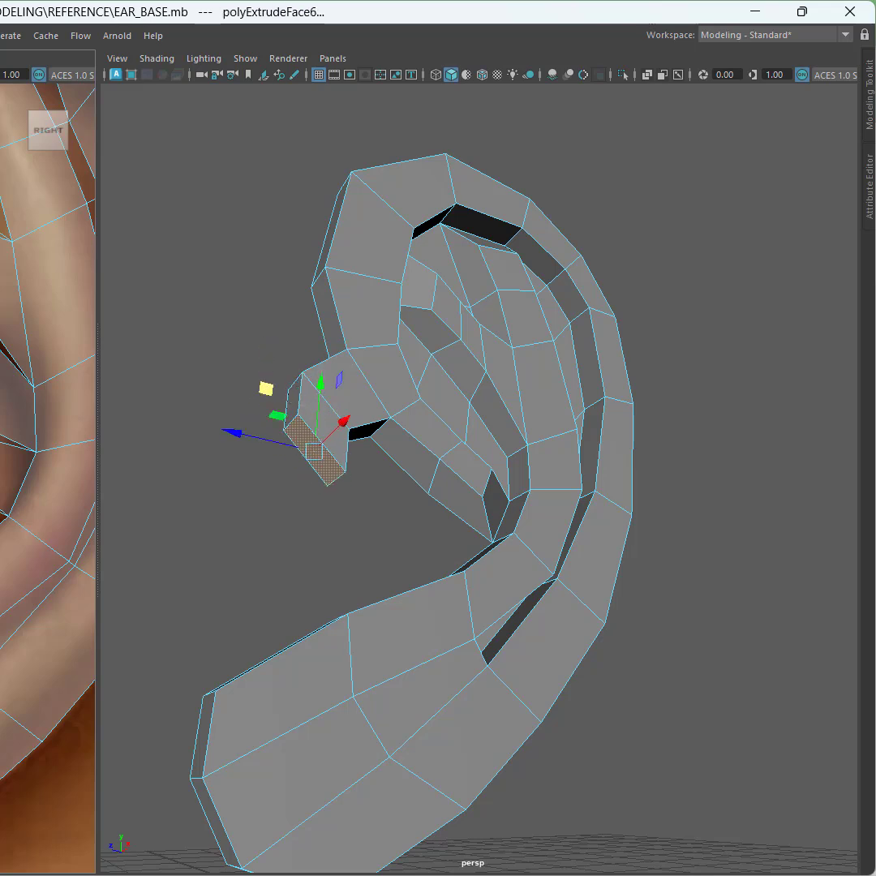
{"action": "key", "text": "e"}
{"action": "left_click_drag", "start_coordinate": [279, 511], "coordinate": [328, 520]}
{"action": "key", "text": "w"}
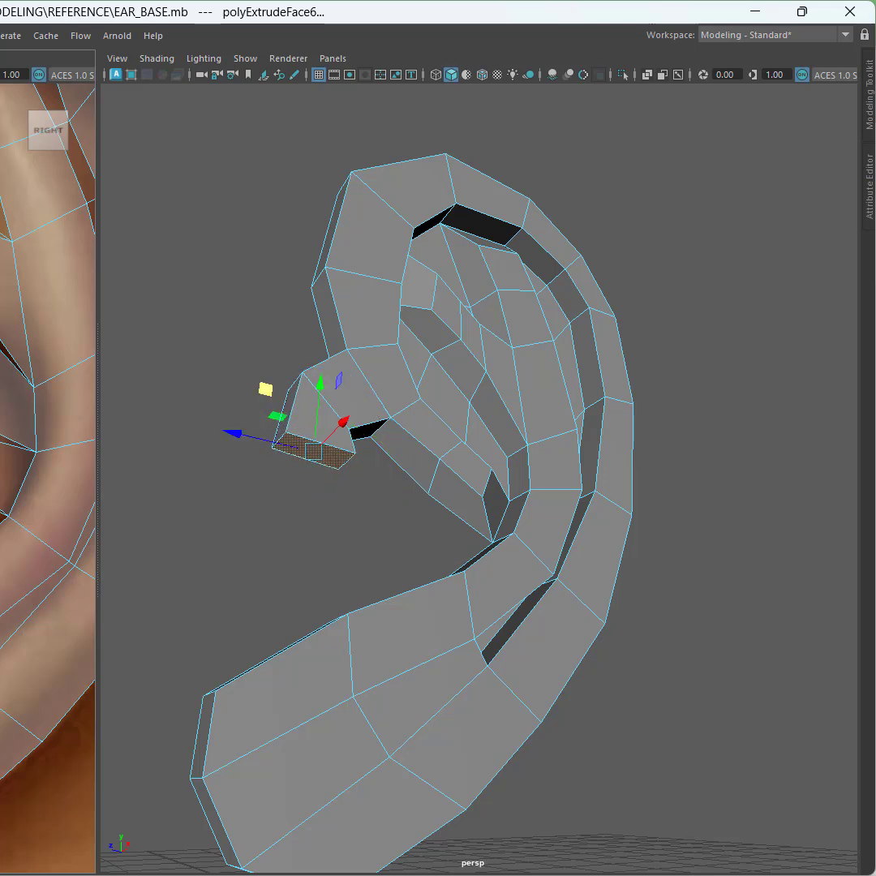
{"action": "left_click_drag", "start_coordinate": [263, 390], "coordinate": [223, 515]}
{"action": "key", "text": "ctrl+e"}
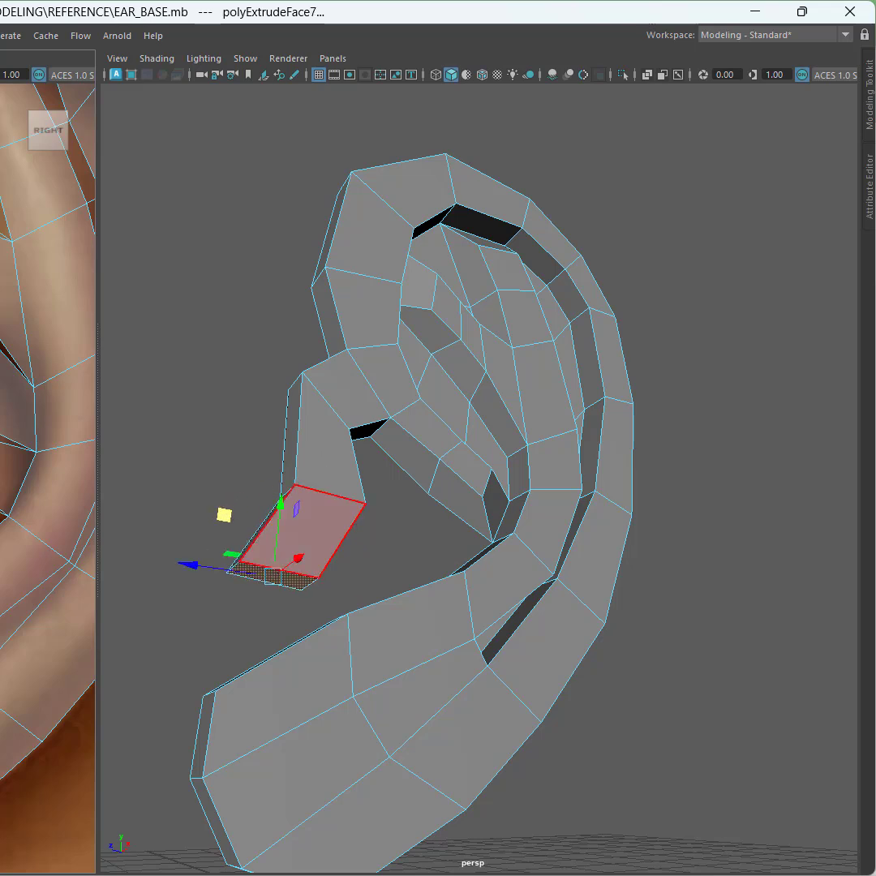
{"action": "left_click_drag", "start_coordinate": [281, 504], "coordinate": [278, 530], "text": "shift"}
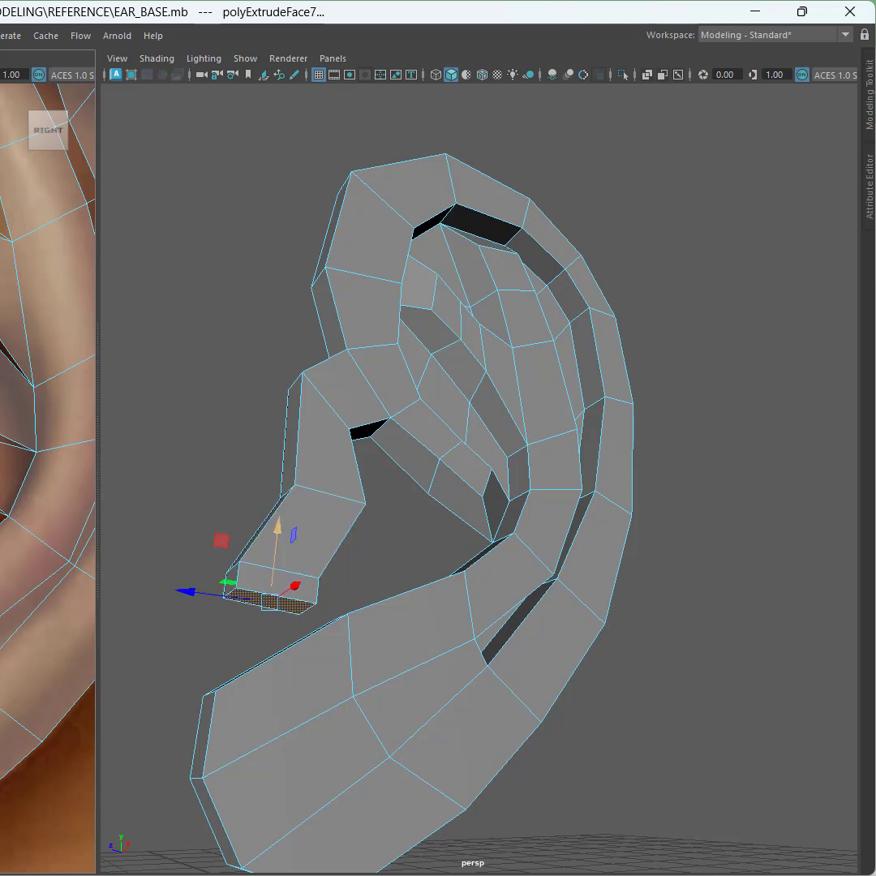
{"action": "key", "text": "ctrl+z"}
{"action": "key", "text": "ctrl+z"}
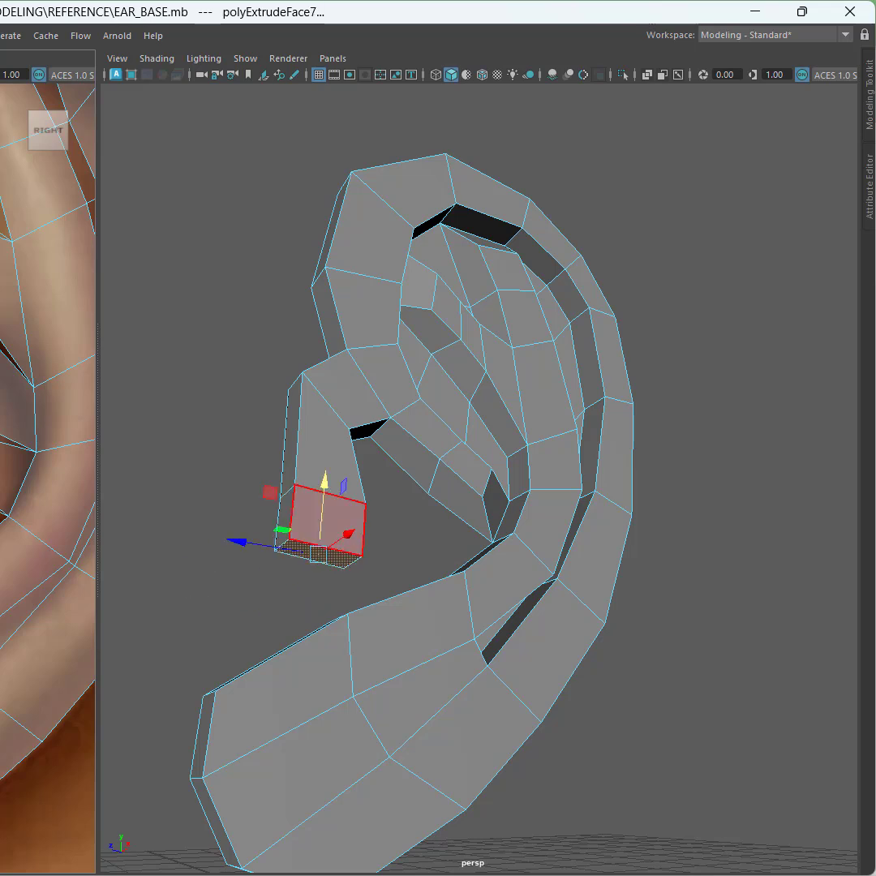
Step: Move the lobe's end face outward to widen the new segment
{"action": "left_click_drag", "start_coordinate": [270, 492], "coordinate": [227, 512]}
{"action": "left_click_drag", "start_coordinate": [206, 613], "coordinate": [244, 596], "text": "alt"}
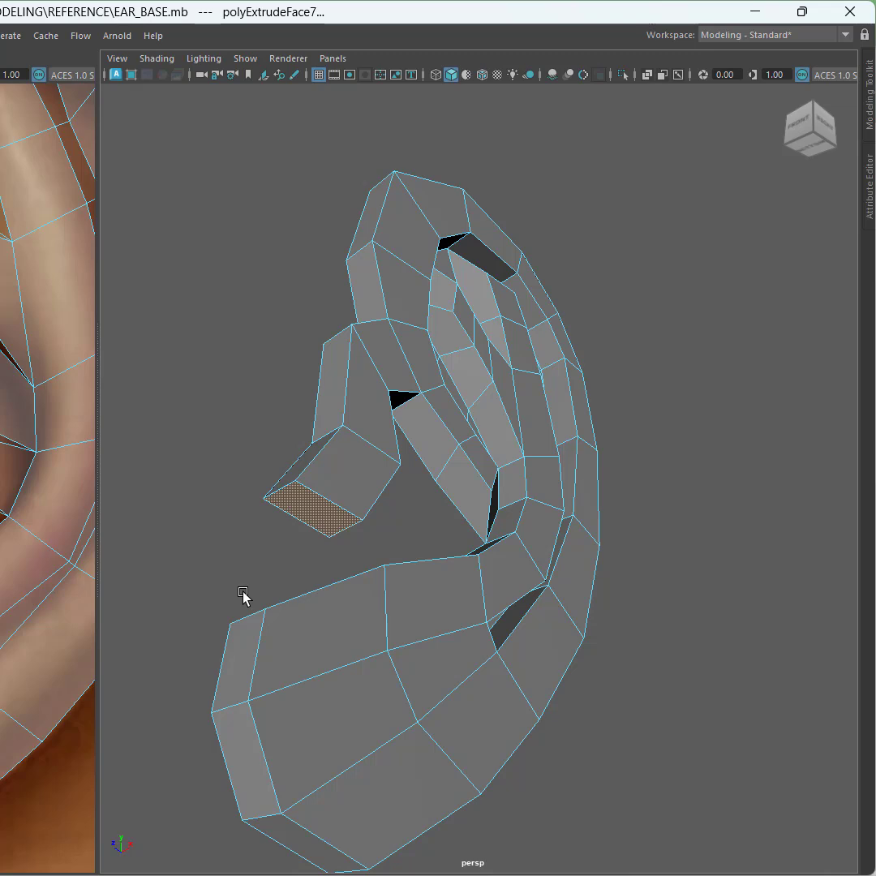
{"action": "left_click_drag", "start_coordinate": [289, 482], "coordinate": [299, 512], "text": "alt"}
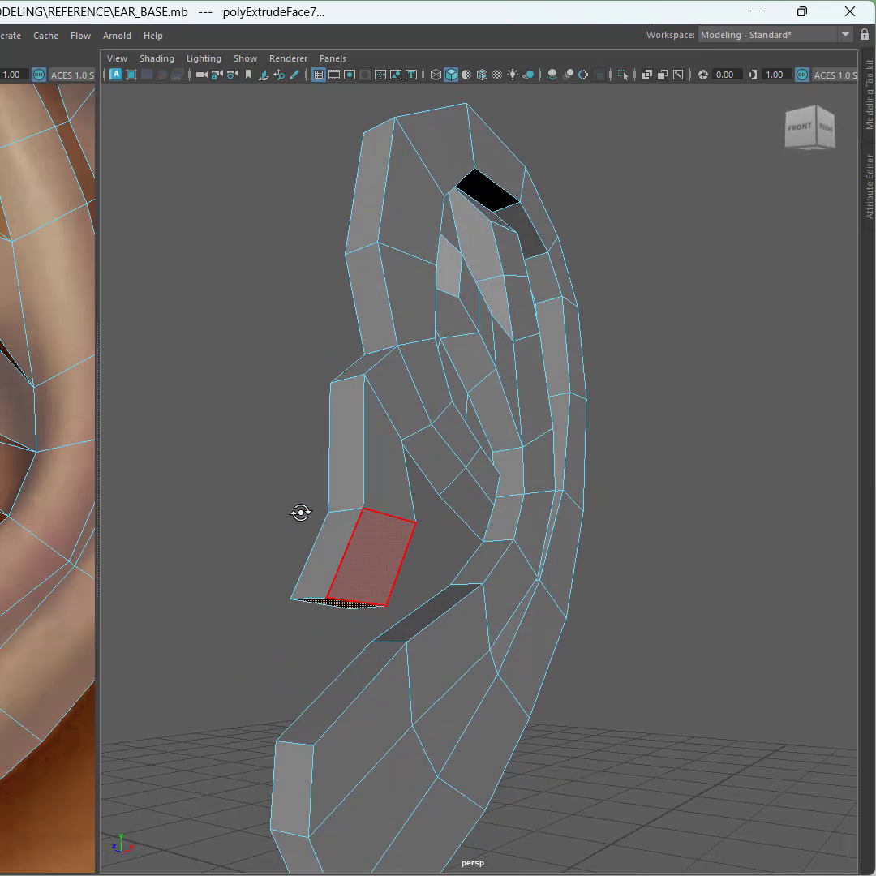
Step: Try to bridge the lobe's end face with the facing face on the lower rim
{"action": "left_click", "coordinate": [354, 674]}
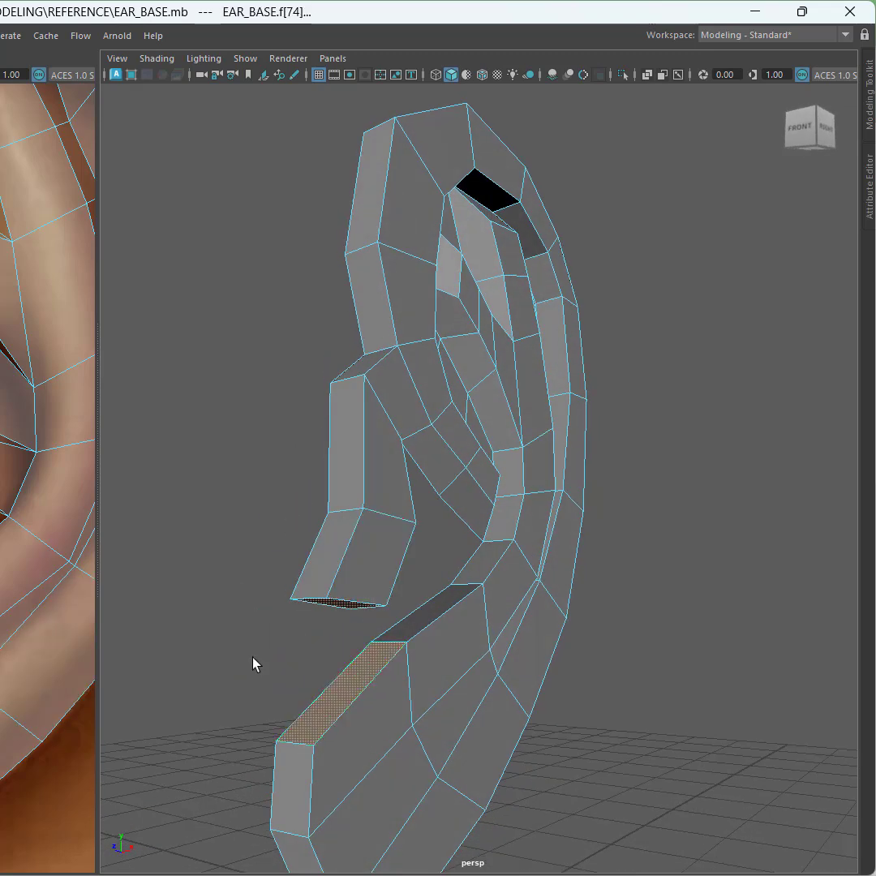
{"action": "left_click_drag", "start_coordinate": [219, 650], "coordinate": [226, 612], "text": "alt"}
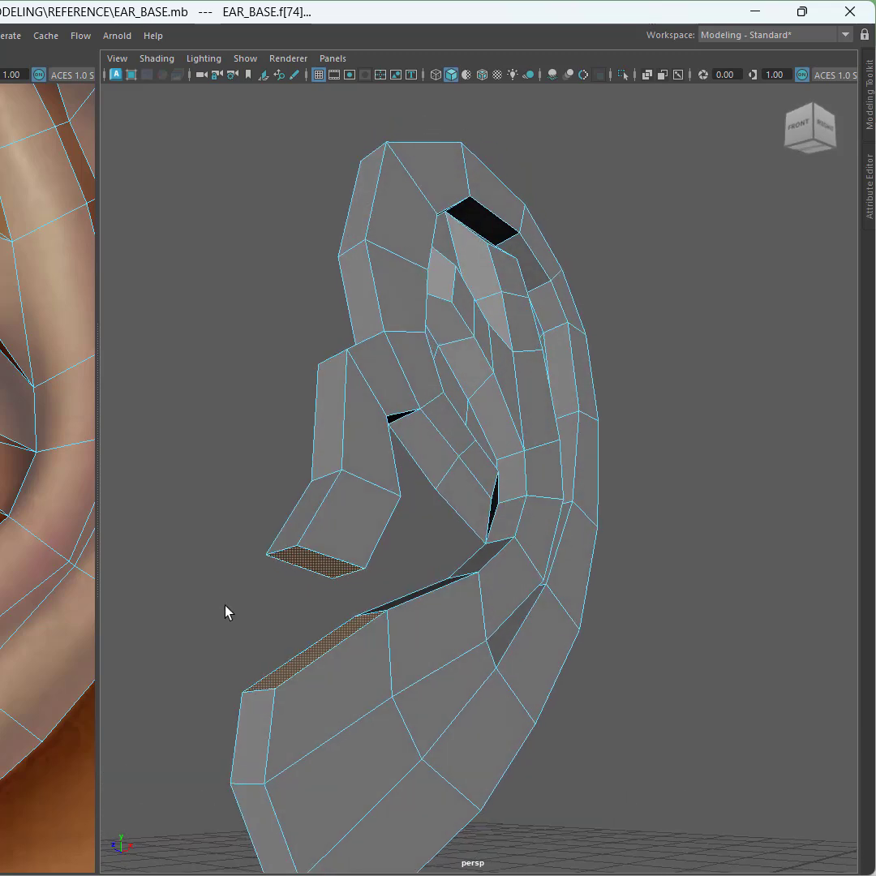
{"action": "right_click", "coordinate": [225, 612], "text": "shift"}
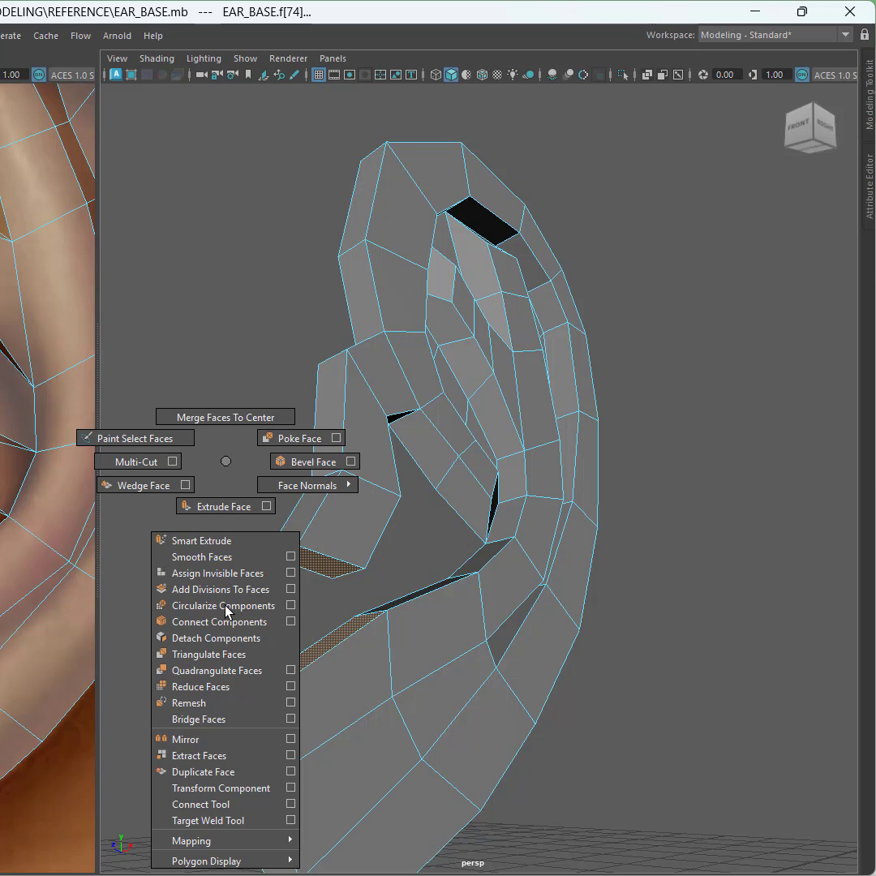
{"action": "right_click", "coordinate": [325, 592], "text": "shift"}
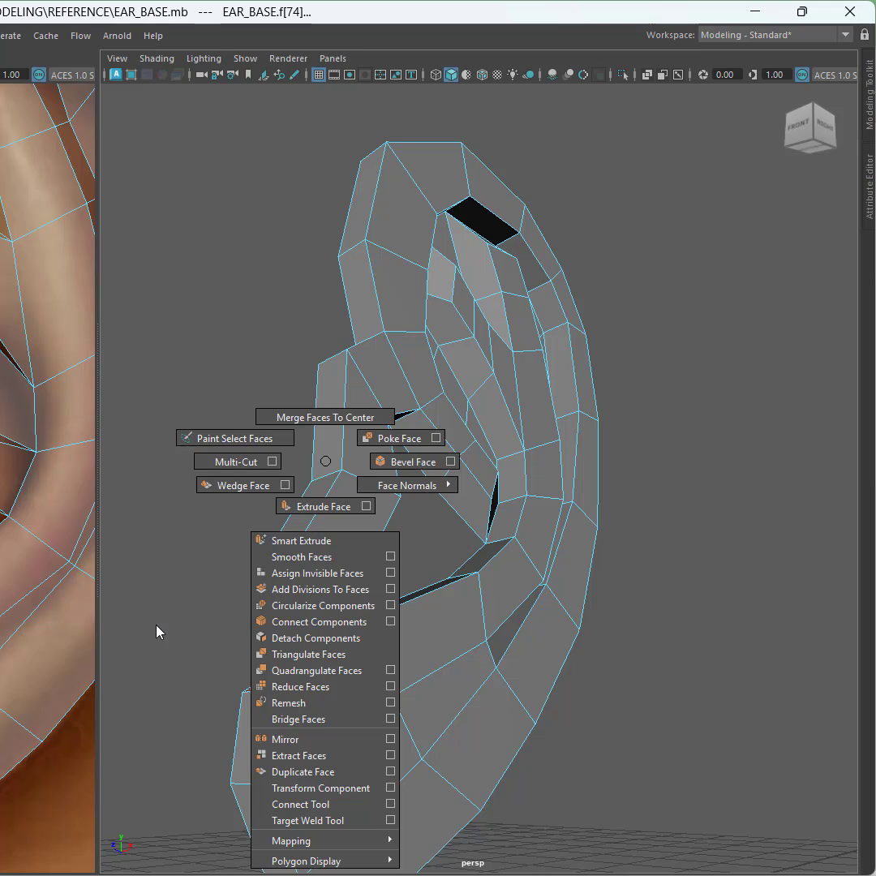
{"action": "right_click_drag", "start_coordinate": [157, 632], "coordinate": [215, 590], "text": "shift"}
{"action": "key", "text": "ctrl+space"}
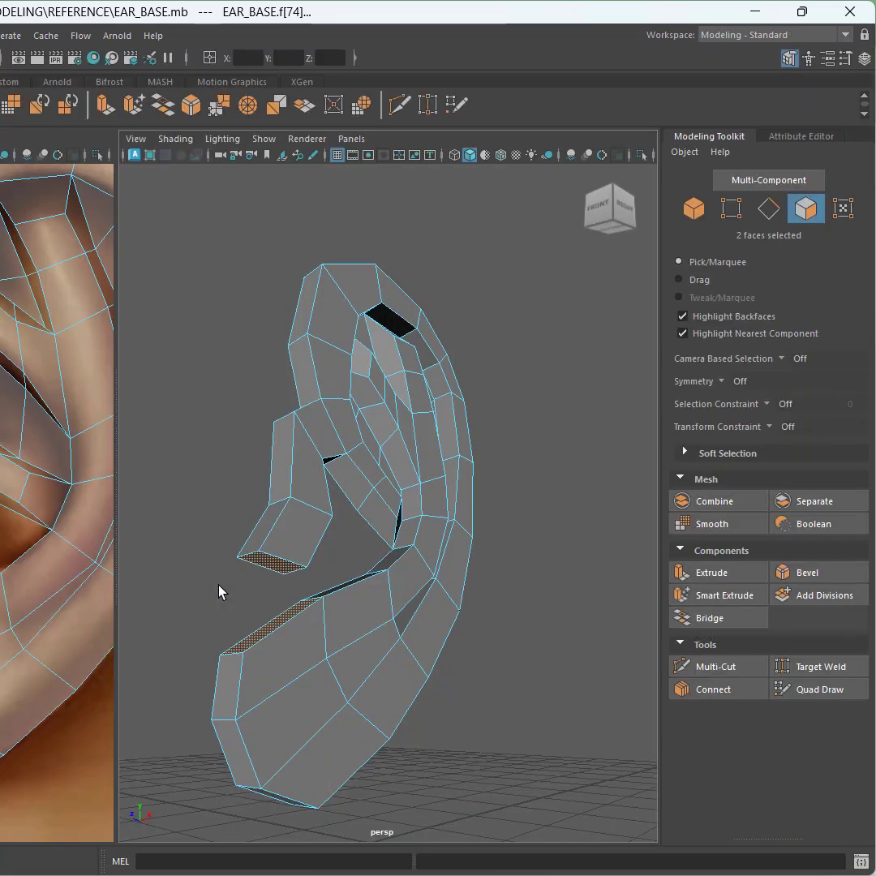
{"action": "left_click", "coordinate": [728, 622]}
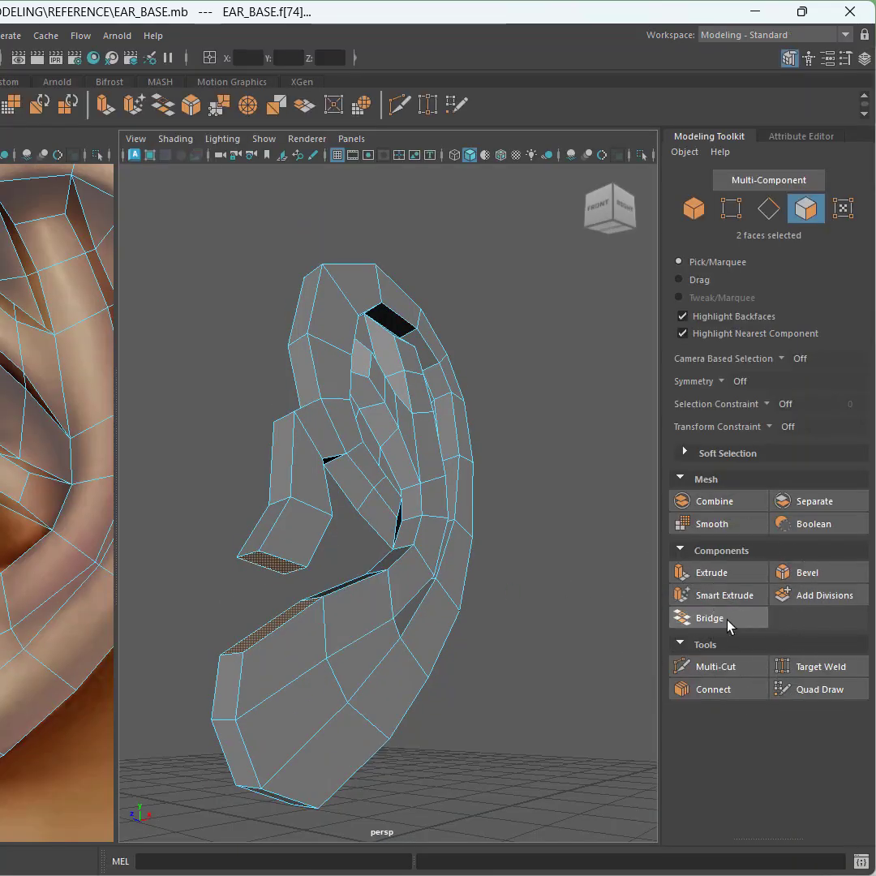
{"action": "left_click", "coordinate": [728, 623]}
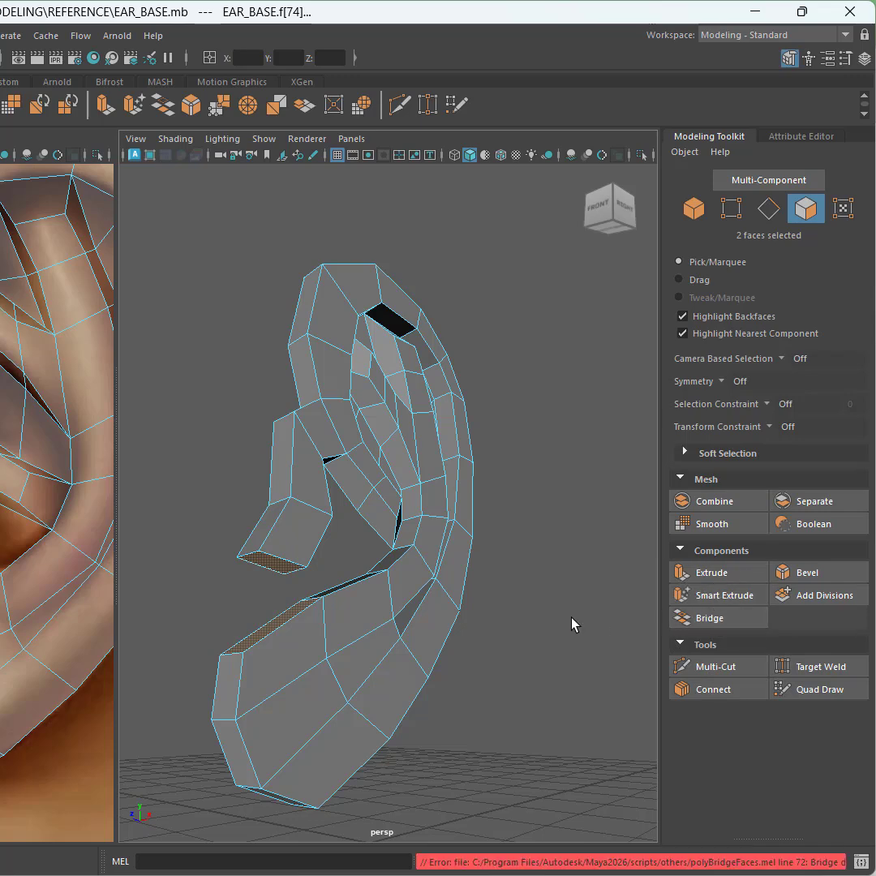
Step: Try deleting the lobe's end face together with the facing lower rim face
{"action": "left_click", "coordinate": [256, 590]}
{"action": "scroll", "coordinate": [256, 590], "scroll_direction": "up", "scroll_amount": 3}
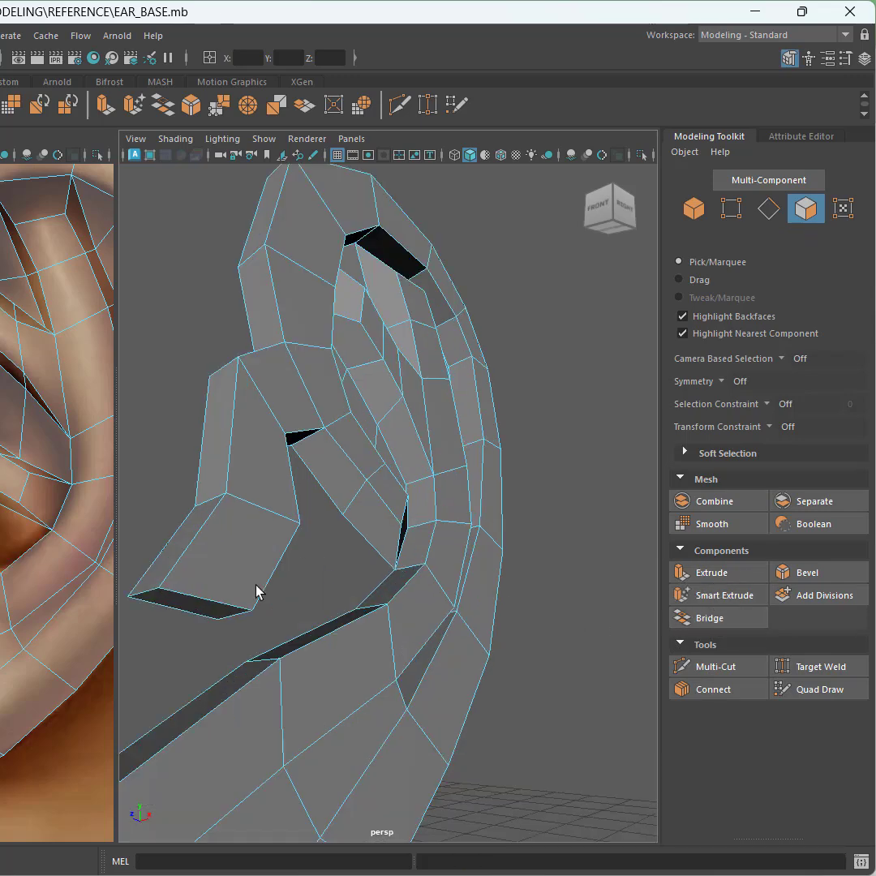
{"action": "scroll", "coordinate": [256, 585], "scroll_direction": "down", "scroll_amount": 3}
{"action": "middle_click_drag", "start_coordinate": [261, 563], "coordinate": [309, 526], "text": "alt"}
{"action": "scroll", "coordinate": [309, 526], "scroll_direction": "up", "scroll_amount": 3}
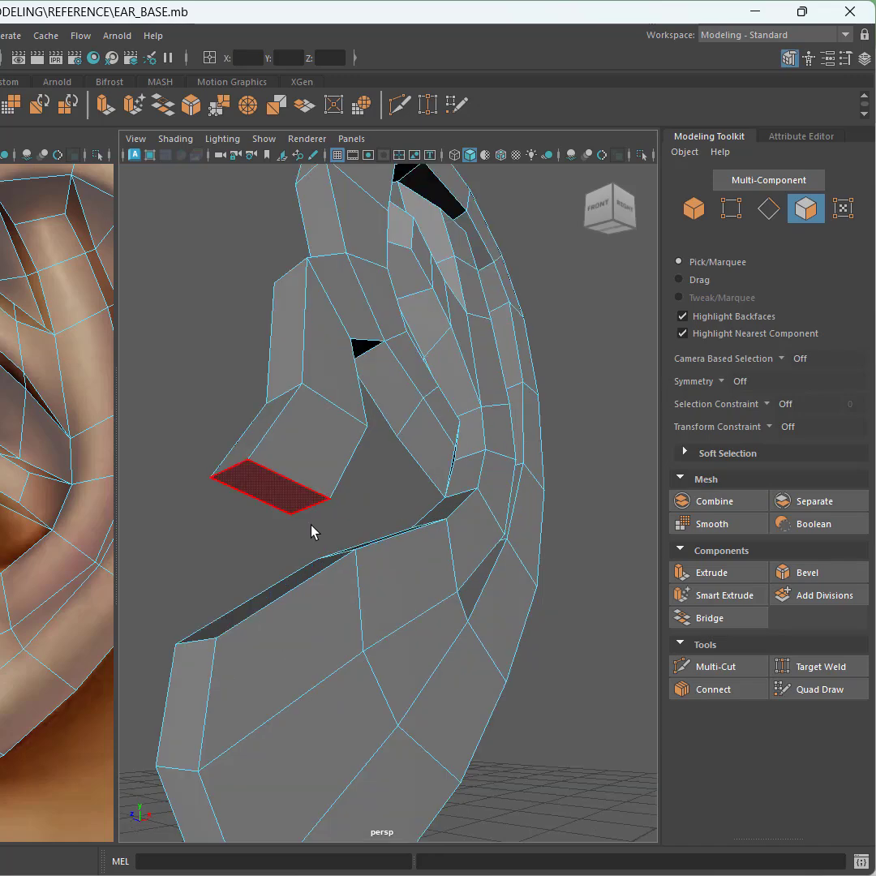
{"action": "left_click_drag", "start_coordinate": [312, 529], "coordinate": [340, 531], "text": "alt"}
{"action": "left_click", "coordinate": [327, 504]}
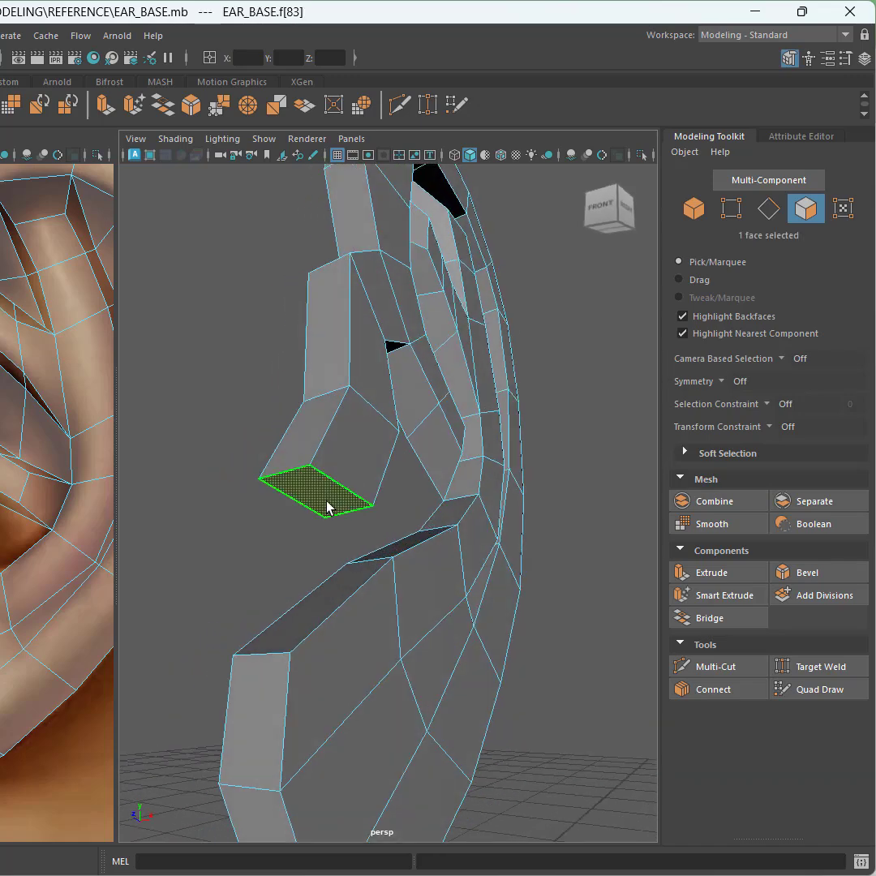
{"action": "left_click", "coordinate": [327, 583], "text": "shift"}
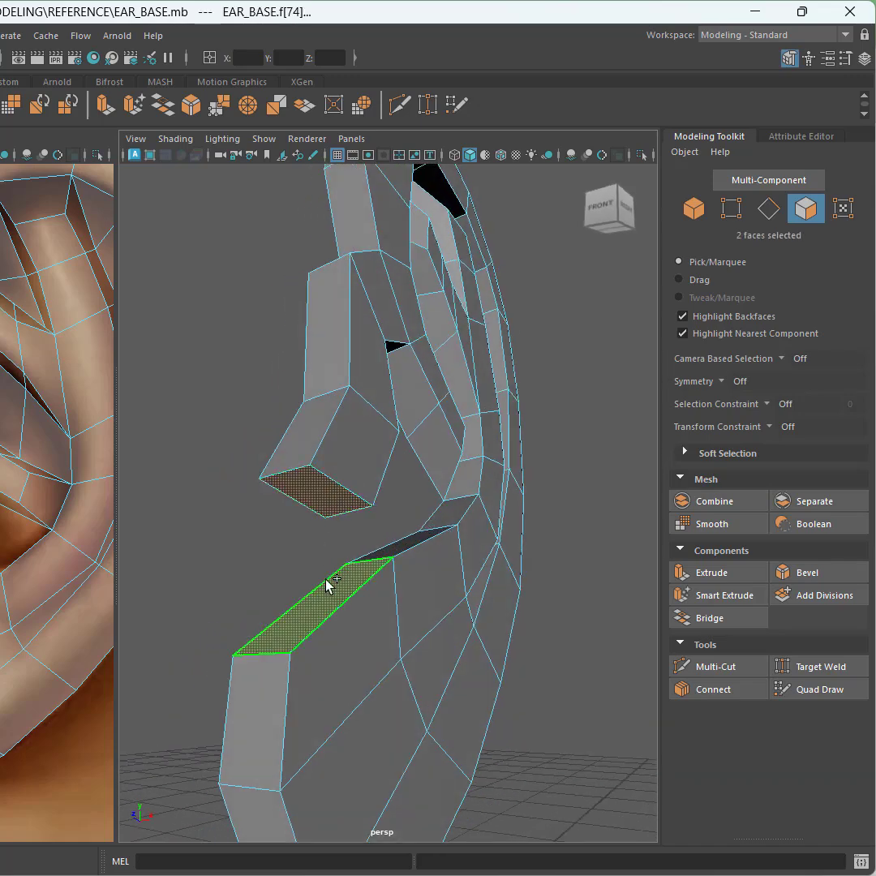
{"action": "key", "text": "Delete"}
Step: Delete the inner side faces near the tip of the extended lobe
{"action": "left_click_drag", "start_coordinate": [295, 571], "coordinate": [518, 413], "text": "alt"}
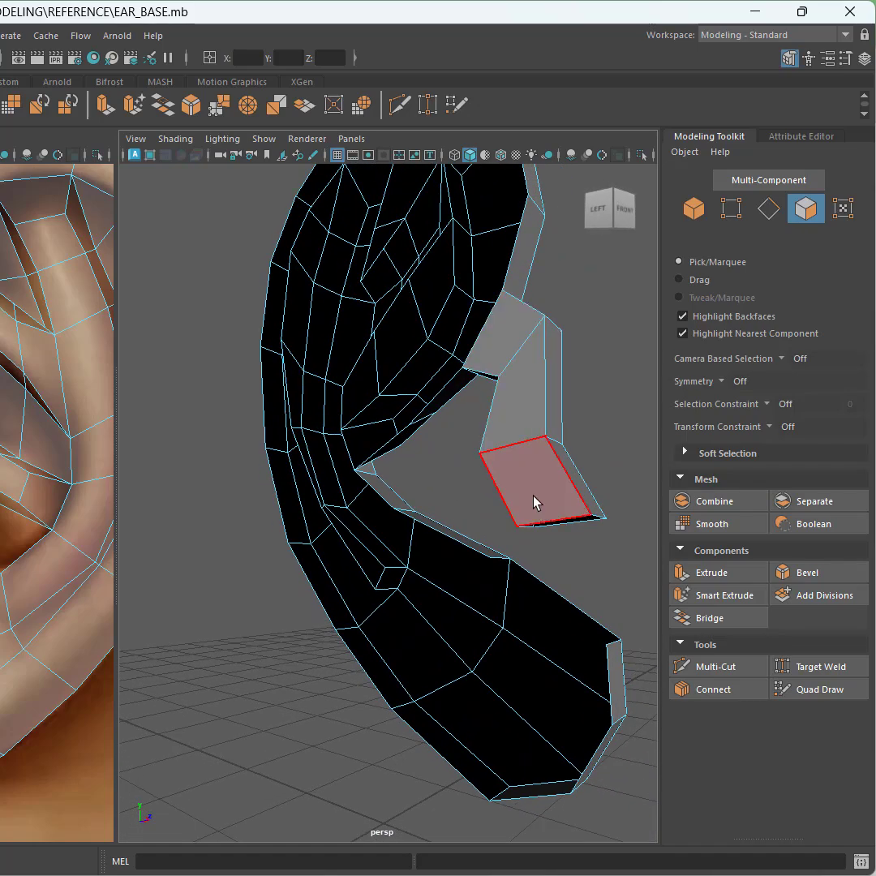
{"action": "left_click", "coordinate": [498, 342]}
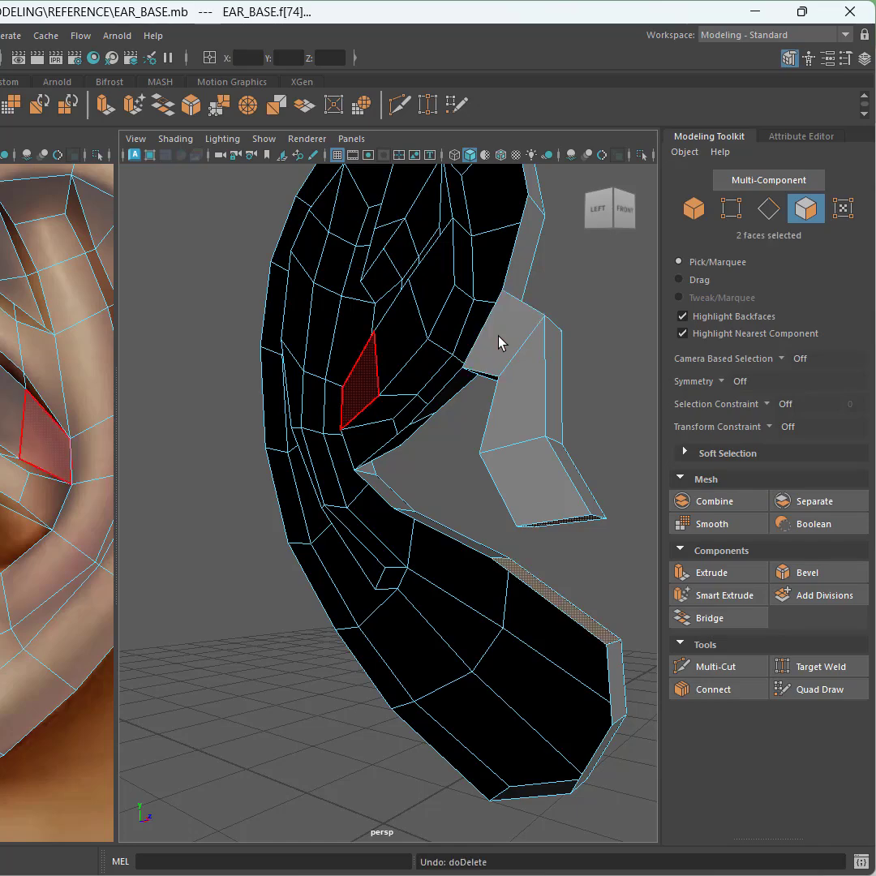
{"action": "mouse_move", "coordinate": [501, 344]}
{"action": "left_mouse_down", "text": "alt"}
{"action": "mouse_move", "coordinate": [410, 348]}
{"action": "mouse_move", "coordinate": [385, 327]}
{"action": "mouse_move", "coordinate": [521, 382]}
{"action": "mouse_move", "coordinate": [428, 365]}
{"action": "mouse_move", "coordinate": [524, 356]}
{"action": "mouse_move", "coordinate": [515, 356]}
{"action": "left_mouse_up", "text": "alt"}
{"action": "left_click", "coordinate": [509, 357]}
{"action": "key", "text": "Delete"}
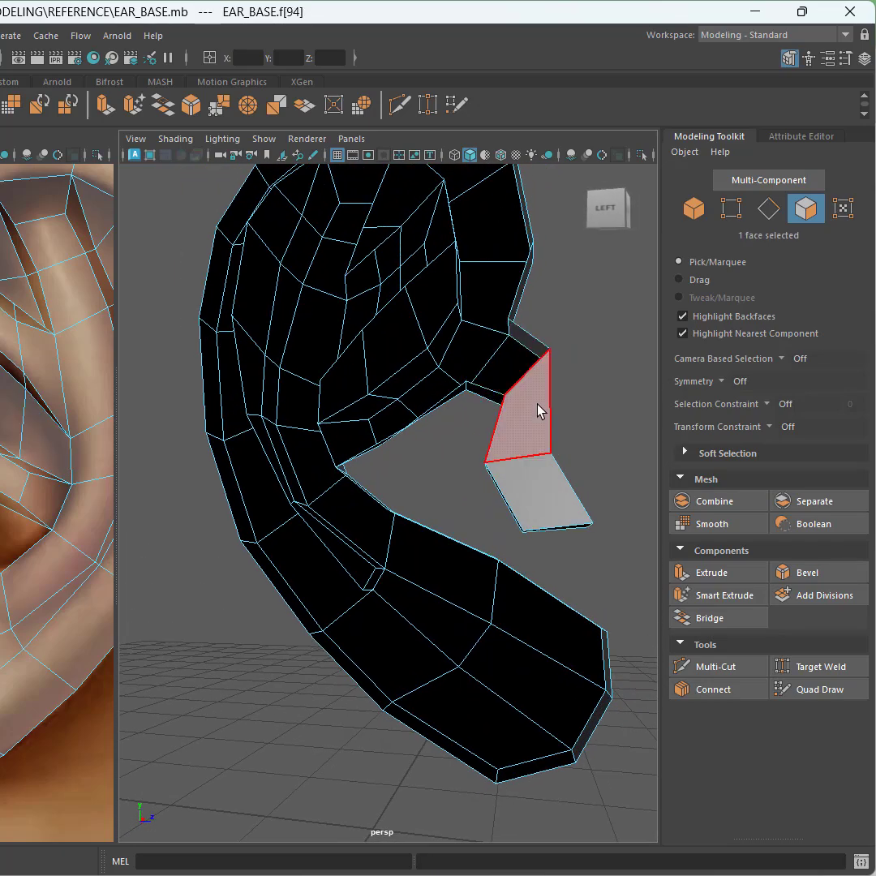
{"action": "left_click", "coordinate": [536, 407]}
{"action": "key", "text": "Delete"}
{"action": "left_click", "coordinate": [535, 473]}
{"action": "key", "text": "Delete"}
Step: Delete the lobe's end face and the facing face on the lower helix rim to open both borders
{"action": "left_click", "coordinate": [536, 479]}
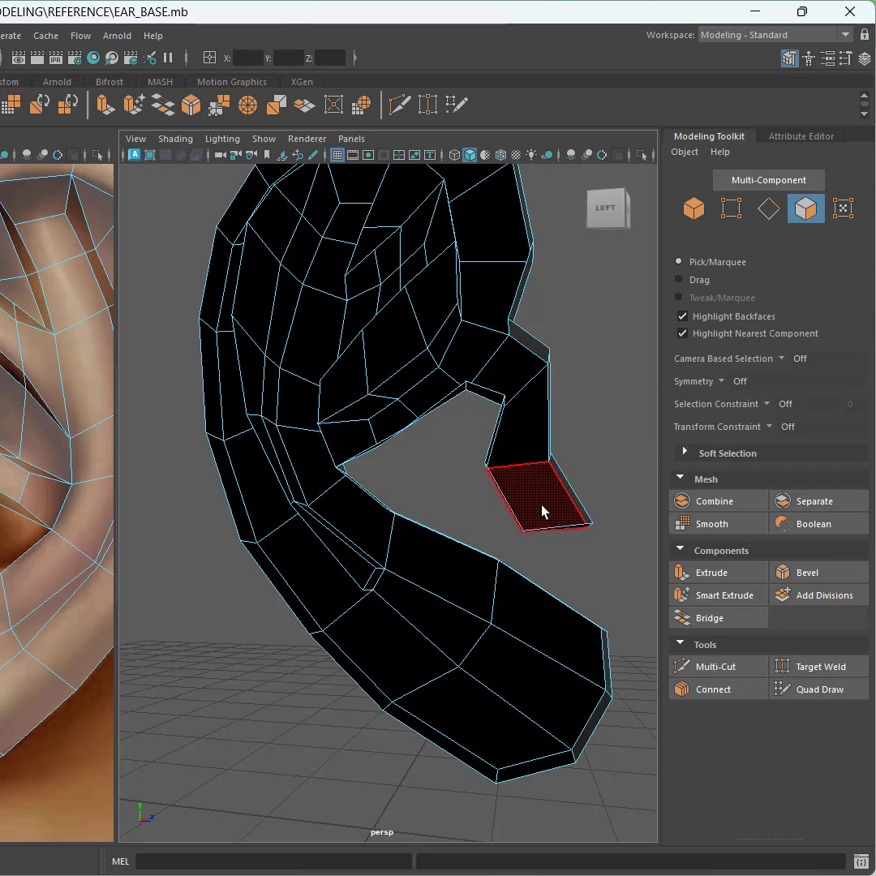
{"action": "left_click_drag", "start_coordinate": [547, 513], "coordinate": [377, 476], "text": "alt"}
{"action": "left_click", "coordinate": [437, 428]}
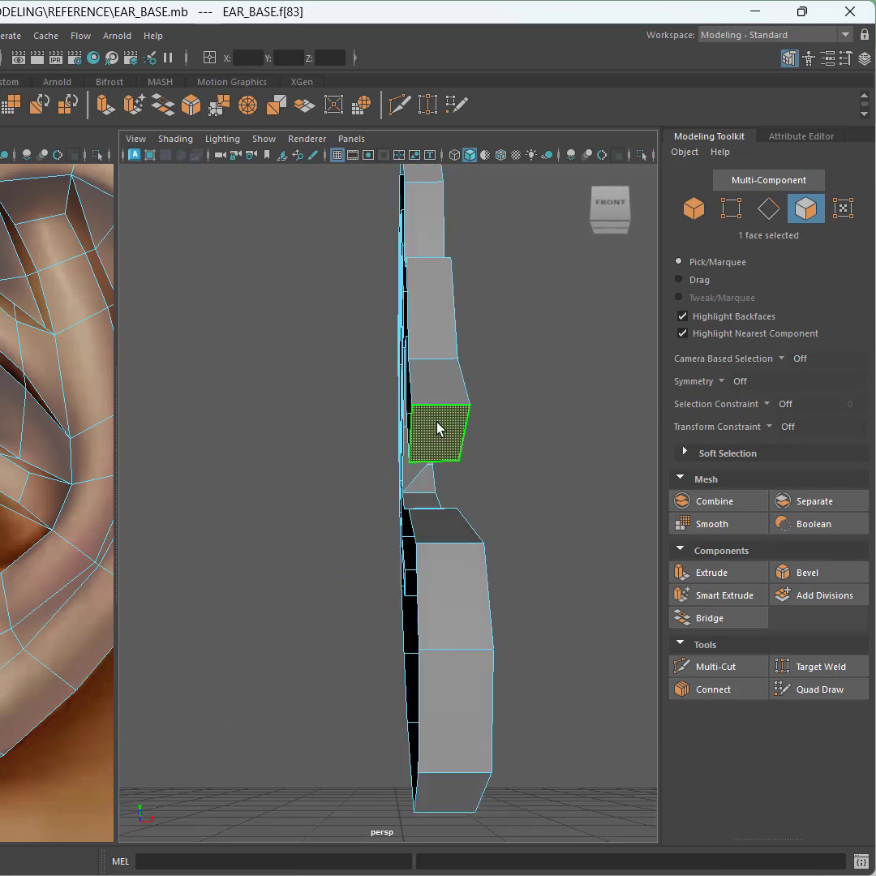
{"action": "key", "text": "Delete"}
{"action": "left_click_drag", "start_coordinate": [442, 480], "coordinate": [442, 521], "text": "alt"}
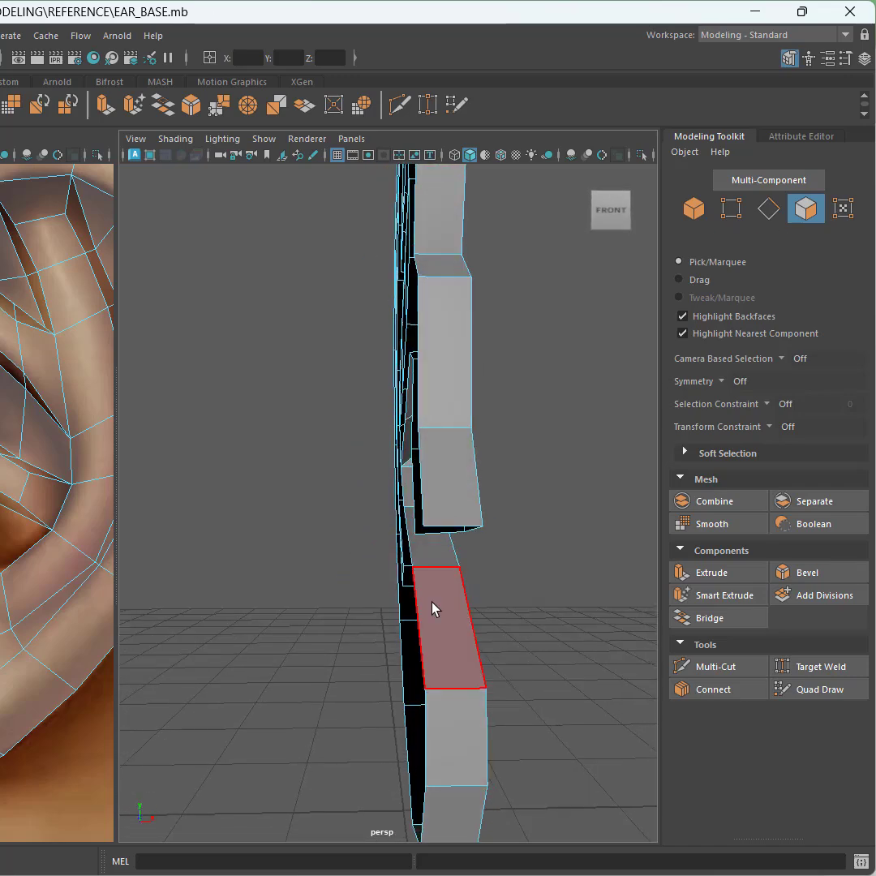
{"action": "left_click", "coordinate": [432, 608]}
{"action": "key", "text": "Delete"}
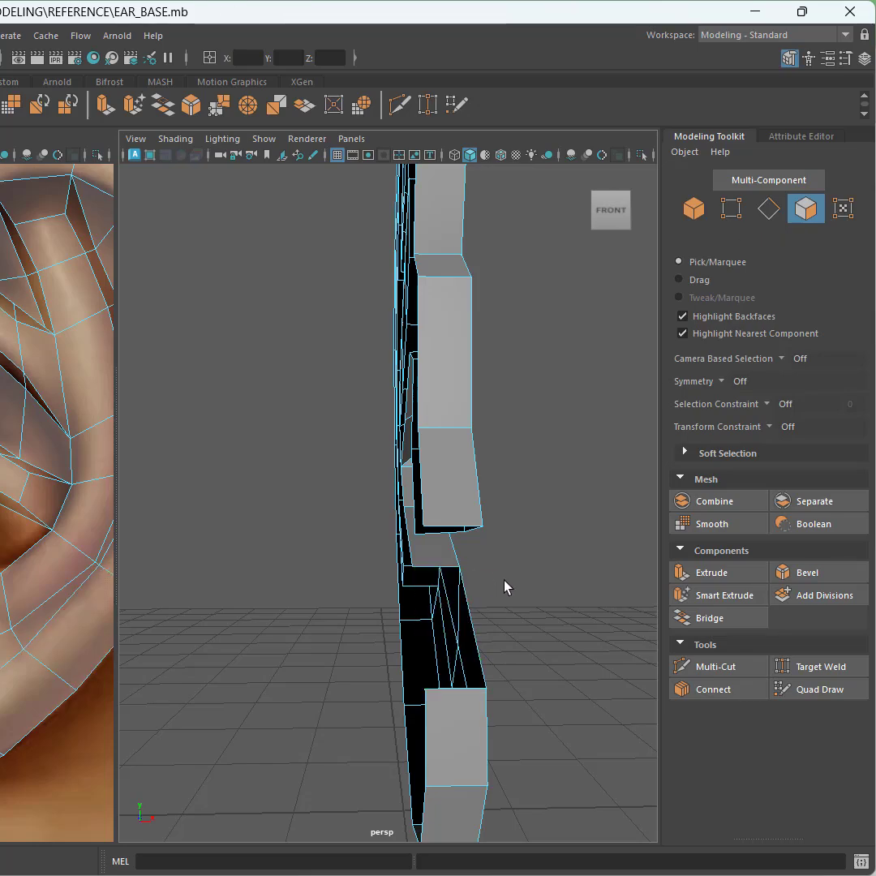
Step: Switch to edge selection, select the open border edges of the lobe and lower rim, and bridge them
{"action": "left_click_drag", "start_coordinate": [504, 585], "coordinate": [439, 571], "text": "alt"}
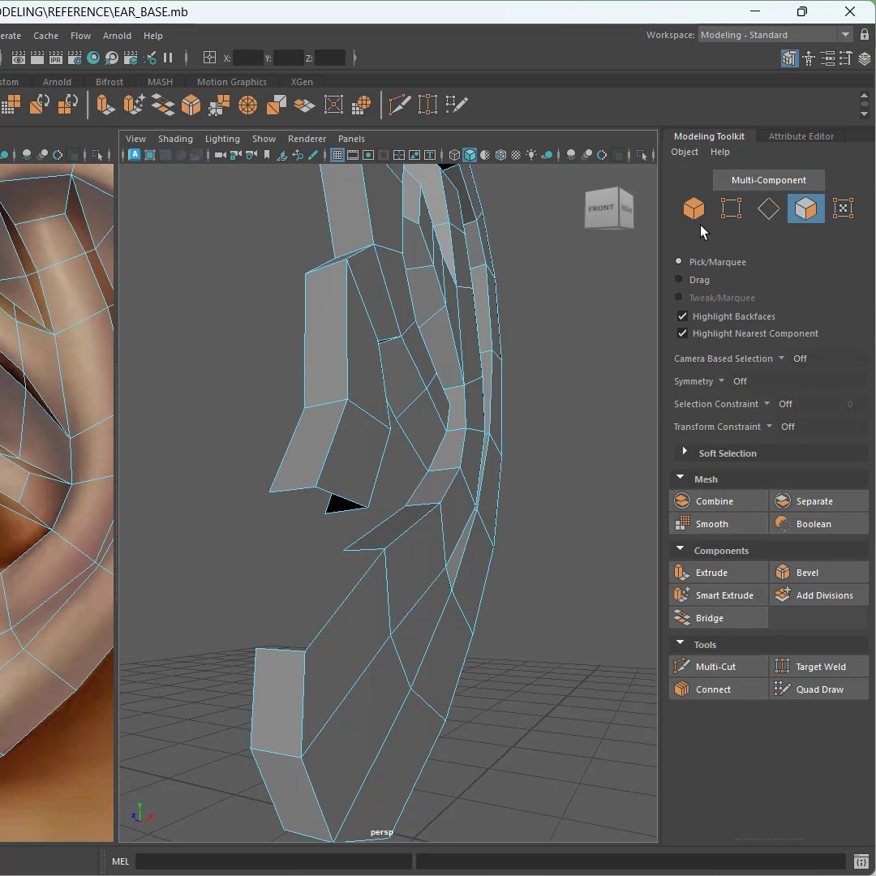
{"action": "left_click", "coordinate": [770, 209]}
{"action": "left_click", "coordinate": [294, 493]}
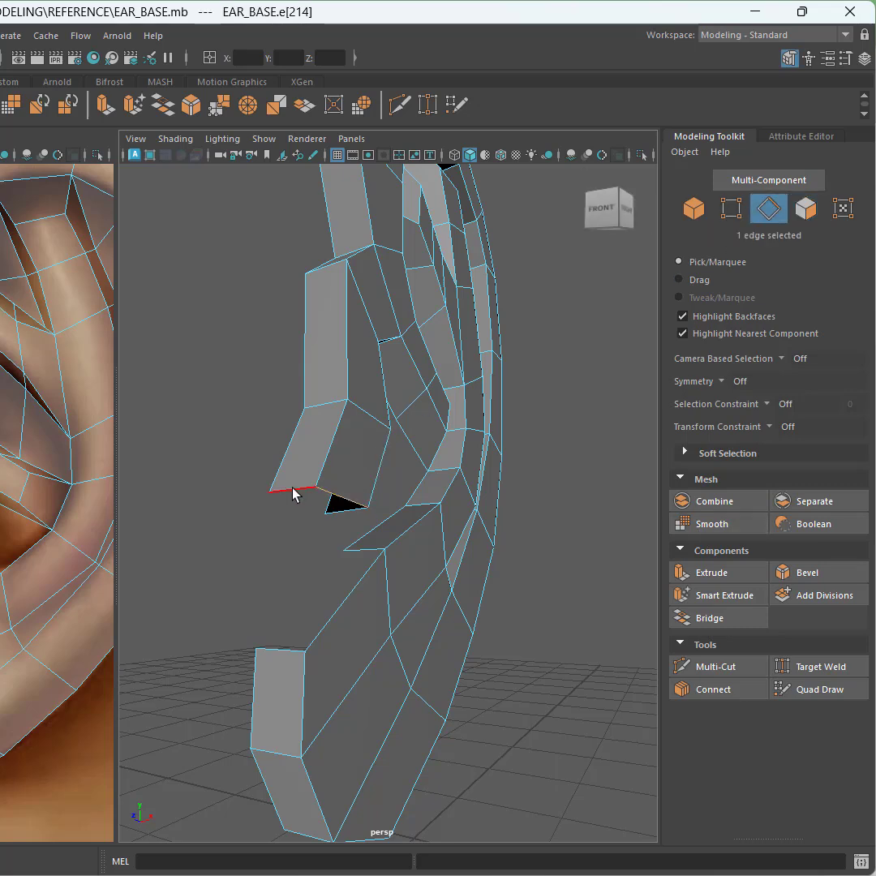
{"action": "left_click", "coordinate": [334, 511], "text": "shift"}
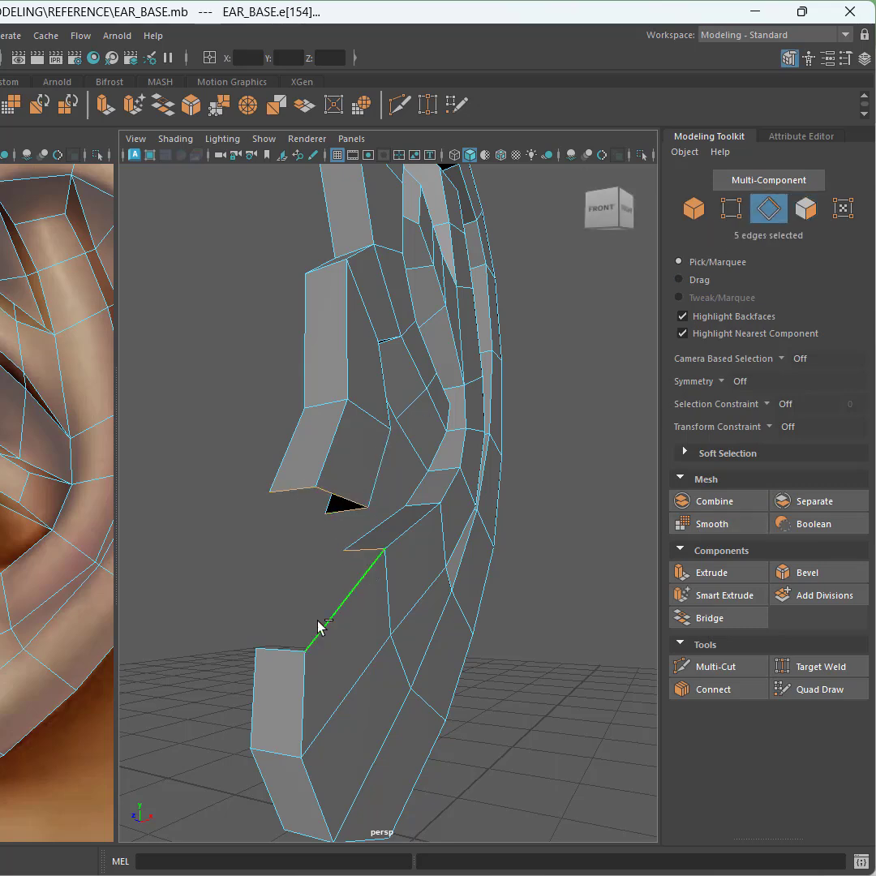
{"action": "left_click", "coordinate": [715, 620]}
{"action": "left_click_drag", "start_coordinate": [364, 591], "coordinate": [243, 592], "text": "alt"}
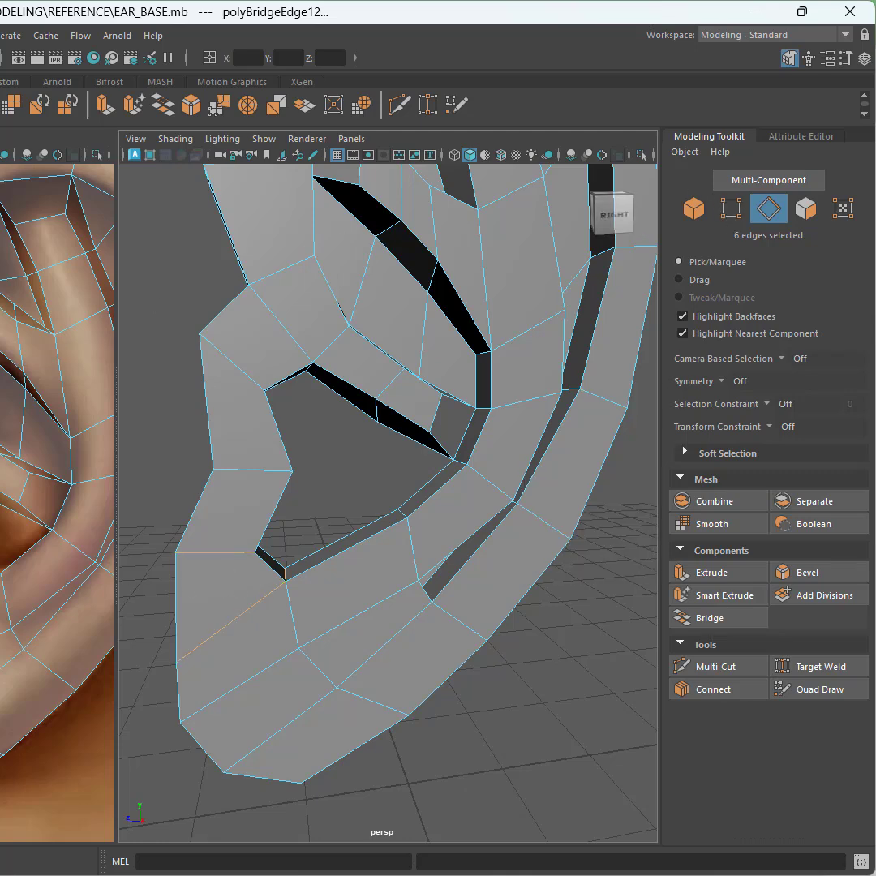
Step: Preview the smoothed ear around the bridged lobe, return to the low-poly view, and save the scene
{"action": "key", "text": "3"}
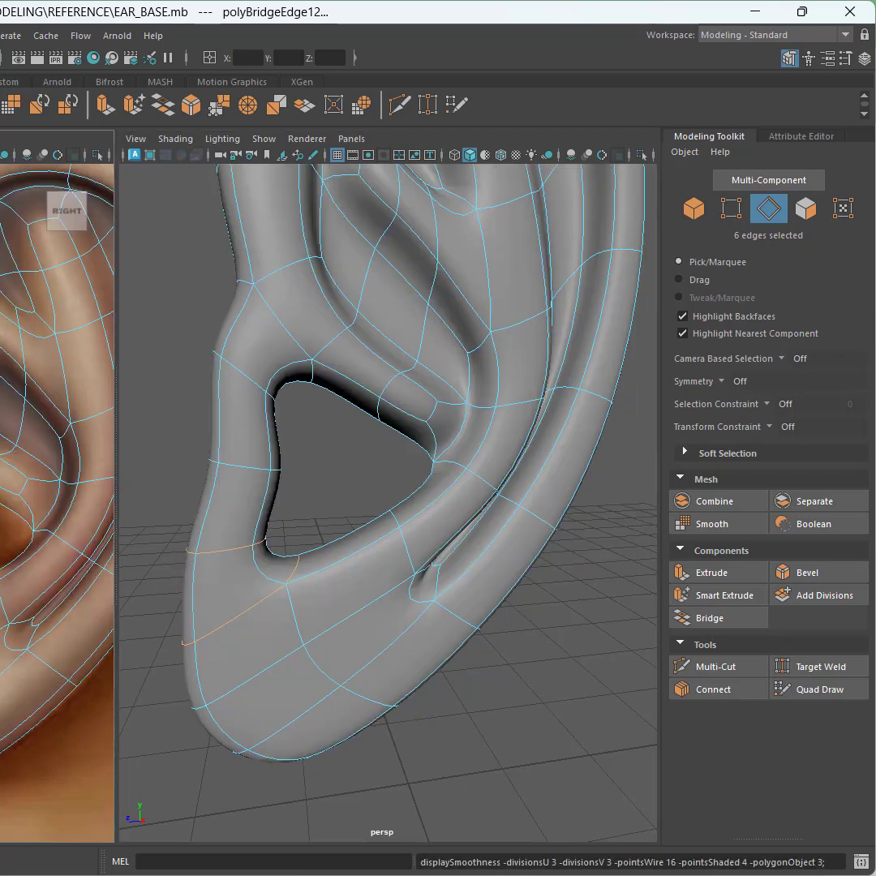
{"action": "left_click_drag", "start_coordinate": [427, 509], "coordinate": [360, 466], "text": "alt"}
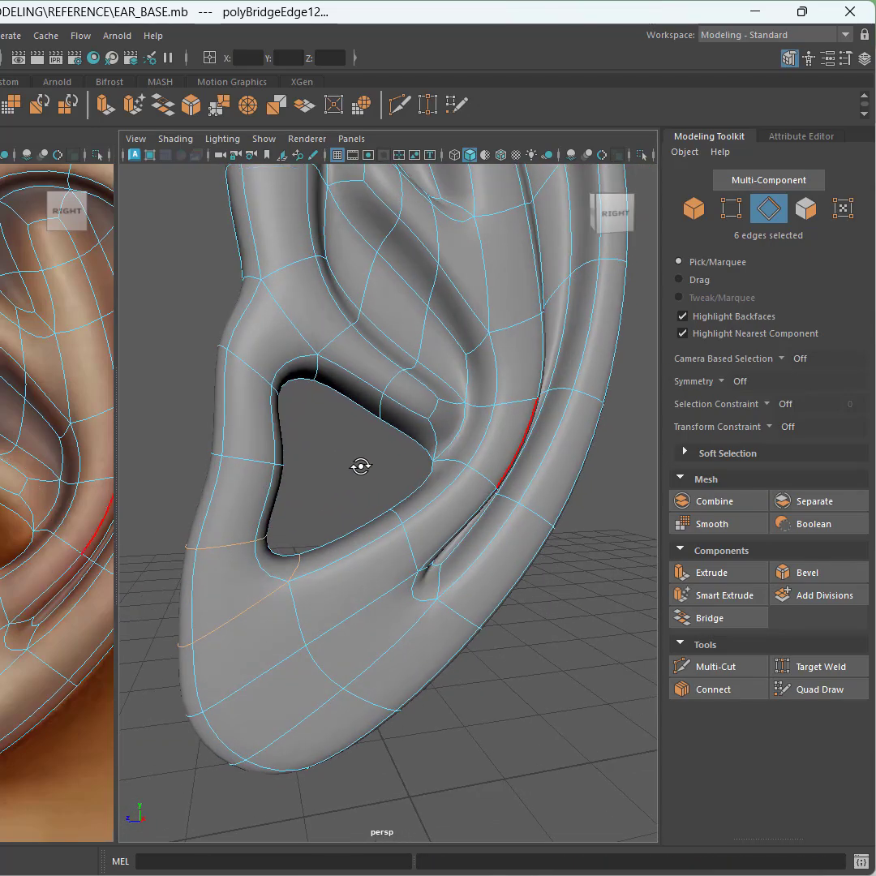
{"action": "key", "text": "1"}
{"action": "key", "text": "ctrl+s"}
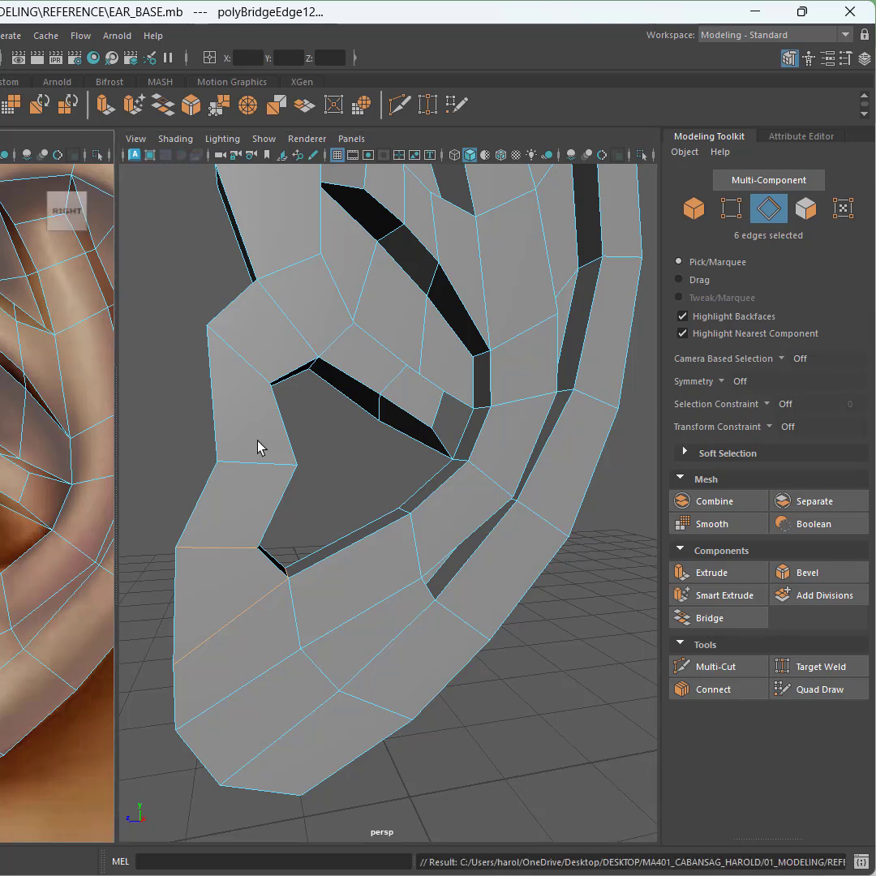
Step: Switch to vertex selection and move the upper vertices along the lobe's inner edge to straighten its outline
{"action": "left_click", "coordinate": [727, 209]}
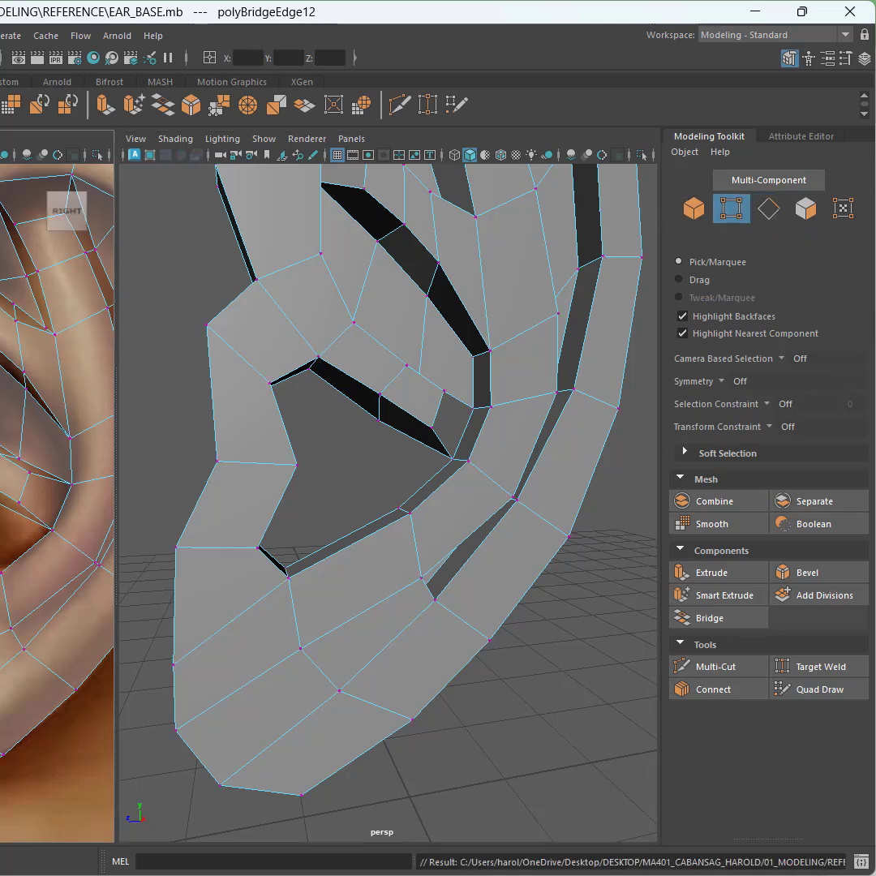
{"action": "left_click_drag", "start_coordinate": [284, 395], "coordinate": [197, 317]}
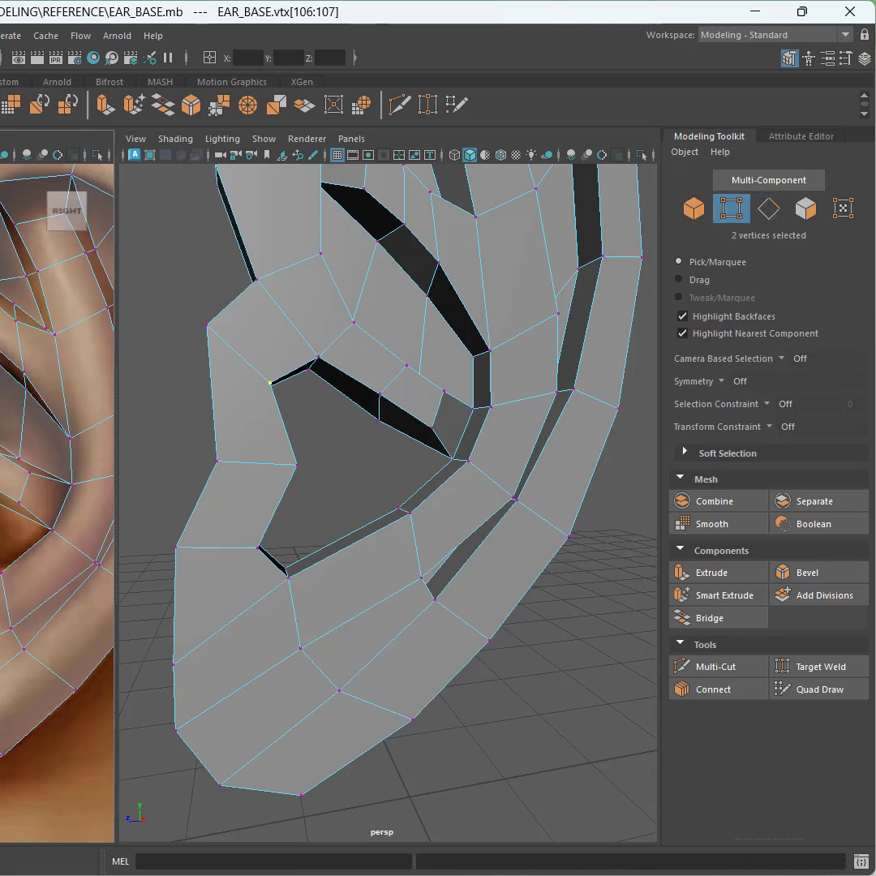
{"action": "key", "text": "w"}
{"action": "key", "text": "ctrl+space"}
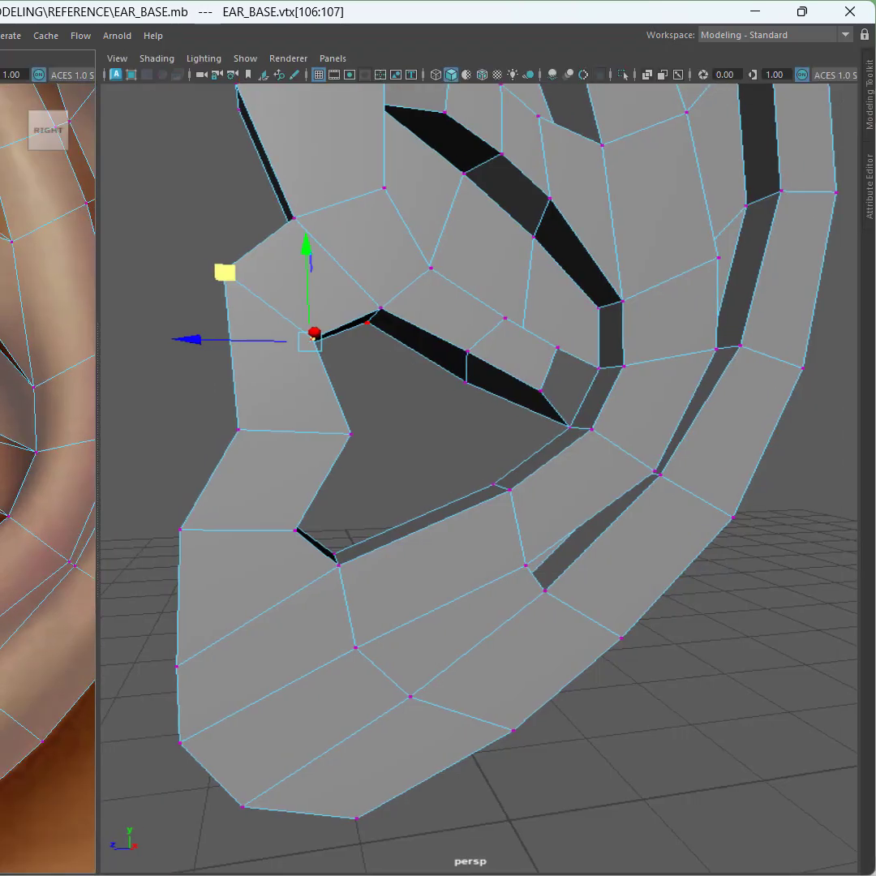
{"action": "mouse_move", "coordinate": [313, 308]}
{"action": "left_mouse_down"}
{"action": "mouse_move", "coordinate": [307, 298]}
{"action": "mouse_move", "coordinate": [302, 309]}
{"action": "left_mouse_up"}
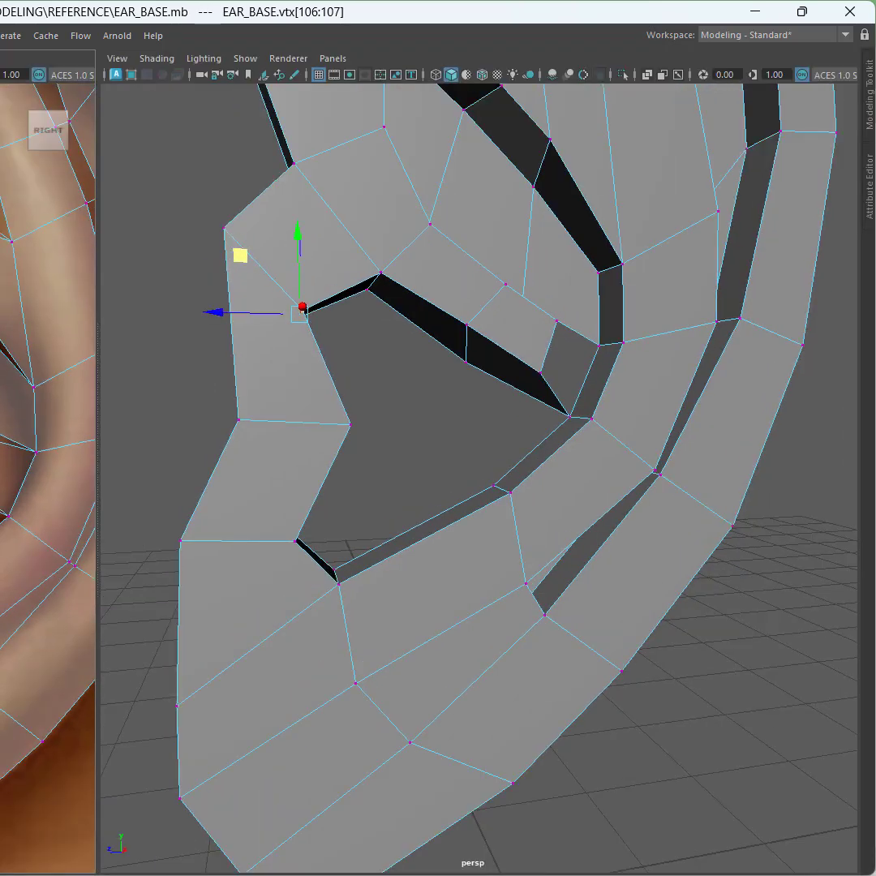
{"action": "left_click_drag", "start_coordinate": [204, 209], "coordinate": [242, 243]}
{"action": "left_click_drag", "start_coordinate": [164, 173], "coordinate": [174, 201]}
{"action": "left_click_drag", "start_coordinate": [216, 399], "coordinate": [254, 436]}
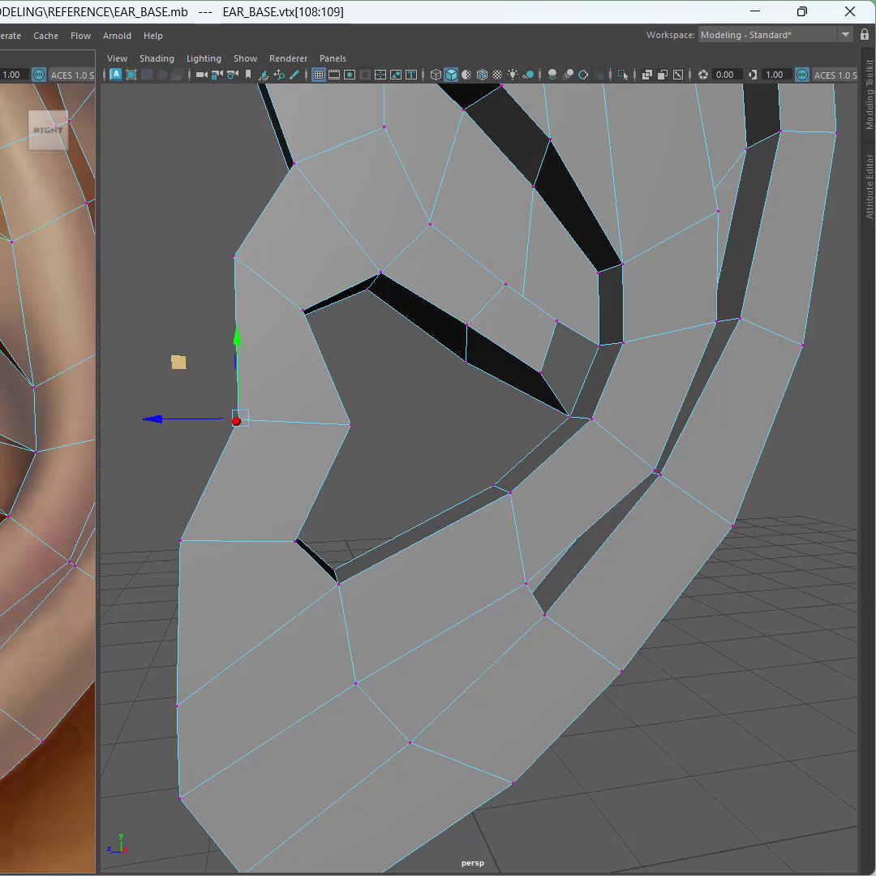
{"action": "left_click_drag", "start_coordinate": [178, 362], "coordinate": [182, 365]}
Step: Move the lower vertices at the lobe's inner corner to tighten its shape against the rim, then save
{"action": "left_click_drag", "start_coordinate": [158, 519], "coordinate": [198, 558]}
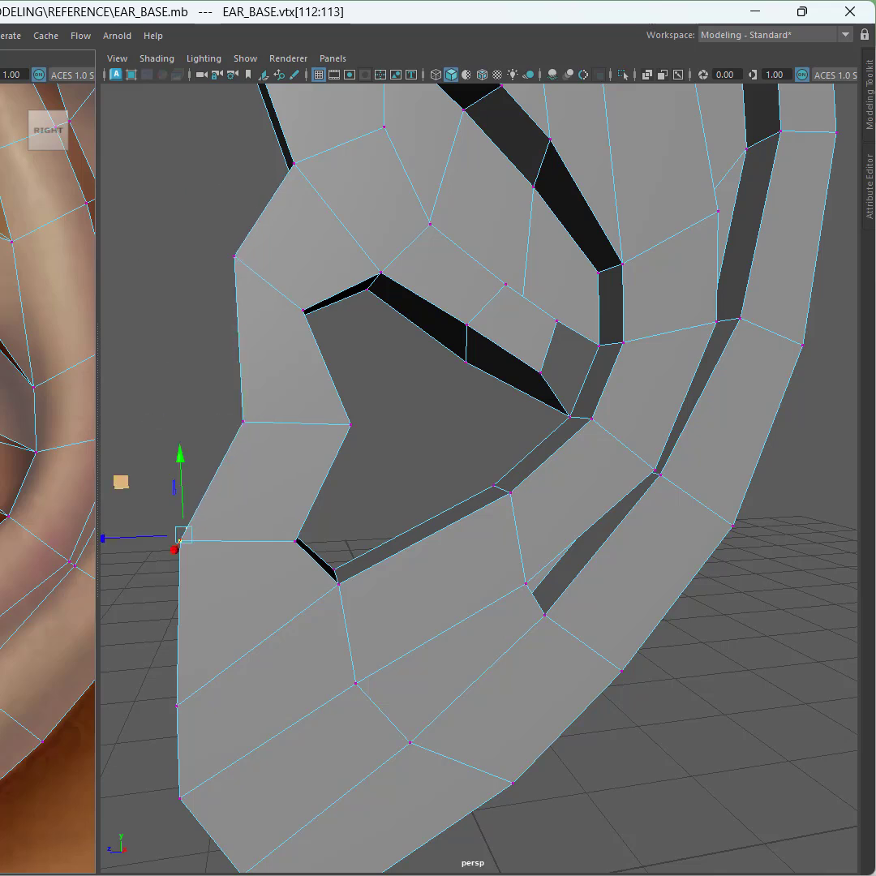
{"action": "left_click_drag", "start_coordinate": [120, 481], "coordinate": [136, 496]}
{"action": "left_click_drag", "start_coordinate": [272, 520], "coordinate": [312, 558]}
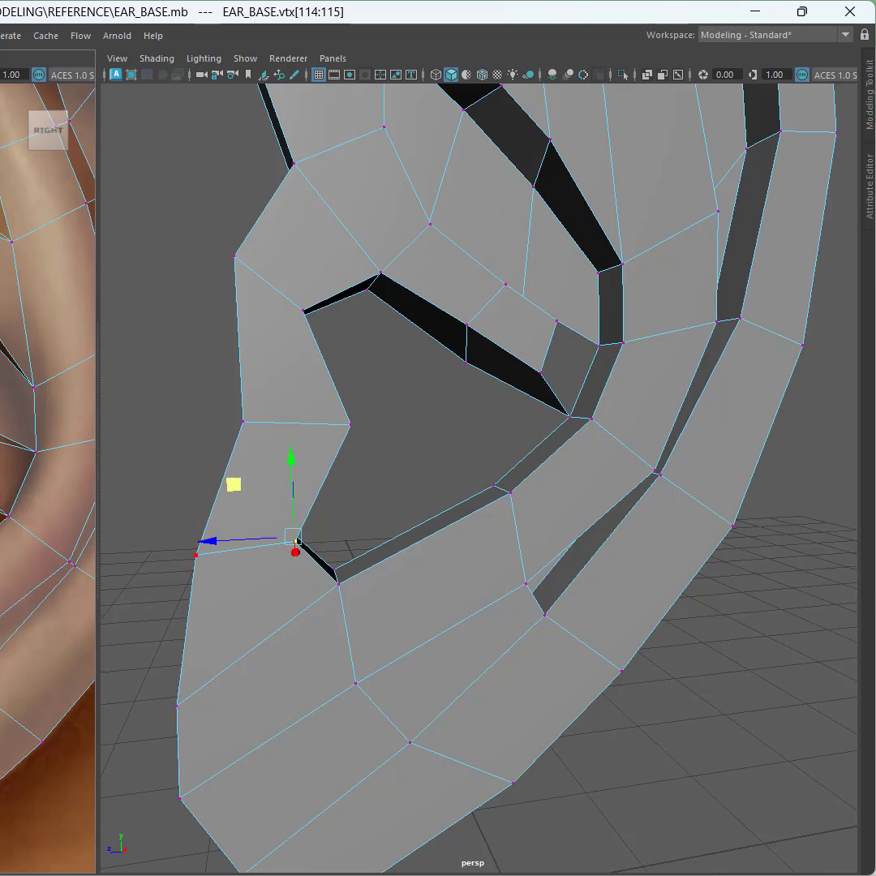
{"action": "left_click_drag", "start_coordinate": [232, 483], "coordinate": [222, 497]}
{"action": "middle_click_drag", "start_coordinate": [81, 518], "coordinate": [9, 447], "text": "alt"}
{"action": "key", "text": "ctrl+s"}
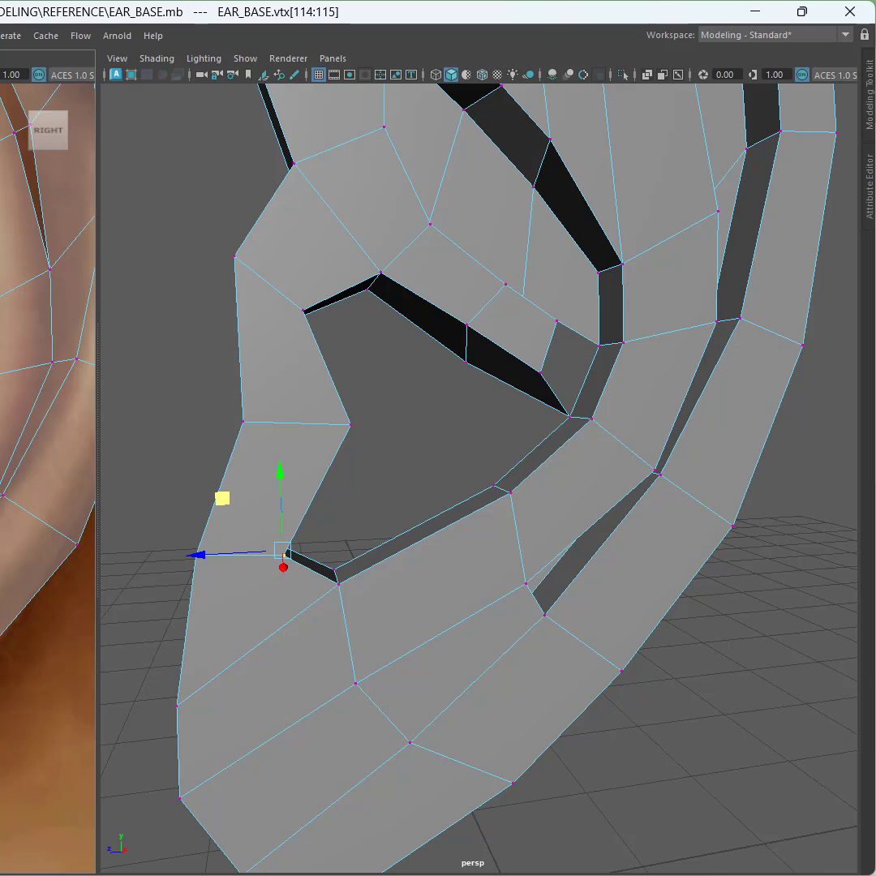
Step: Select the lower rim's edge loops in edge mode and join them with the Connect Tool, inserting a new crossing edge
{"action": "right_click", "coordinate": [0, 390]}
{"action": "right_click", "coordinate": [129, 588]}
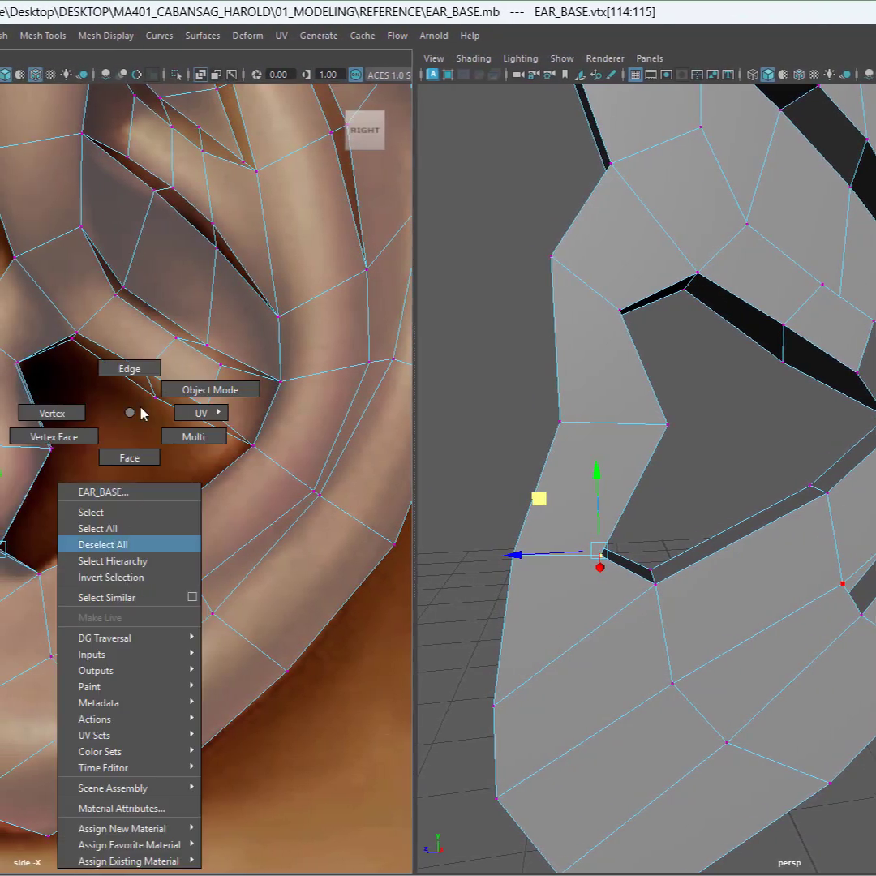
{"action": "left_click", "coordinate": [131, 370]}
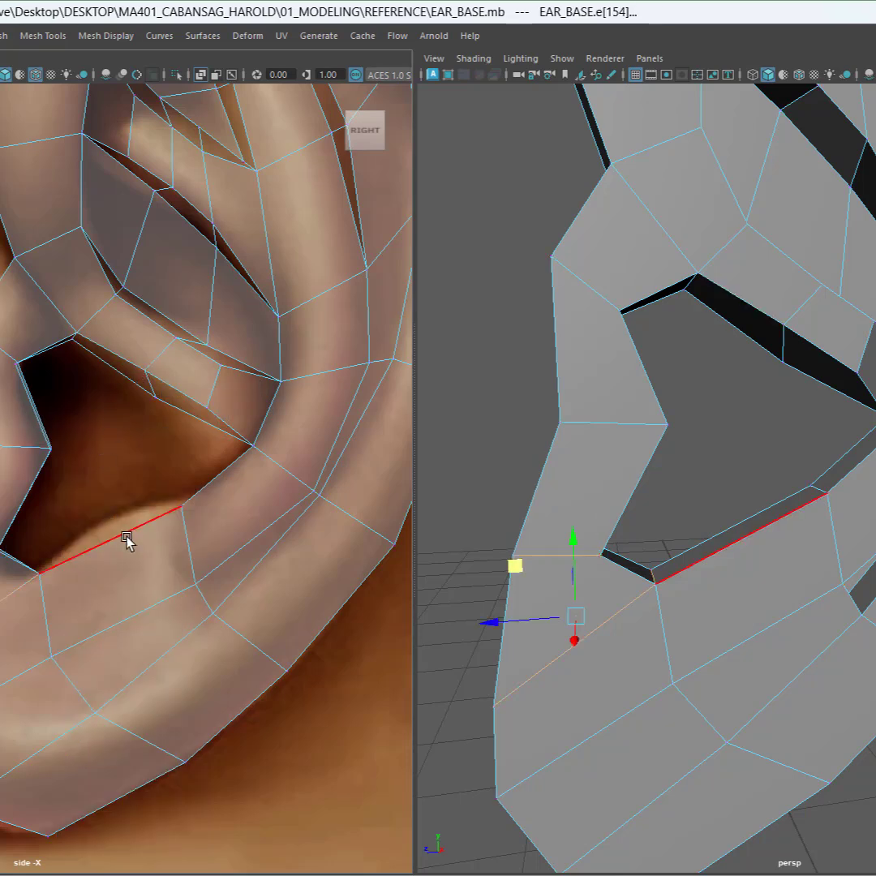
{"action": "key", "text": "q"}
{"action": "left_click", "coordinate": [762, 529]}
{"action": "left_click_drag", "start_coordinate": [762, 565], "coordinate": [772, 586], "text": "alt"}
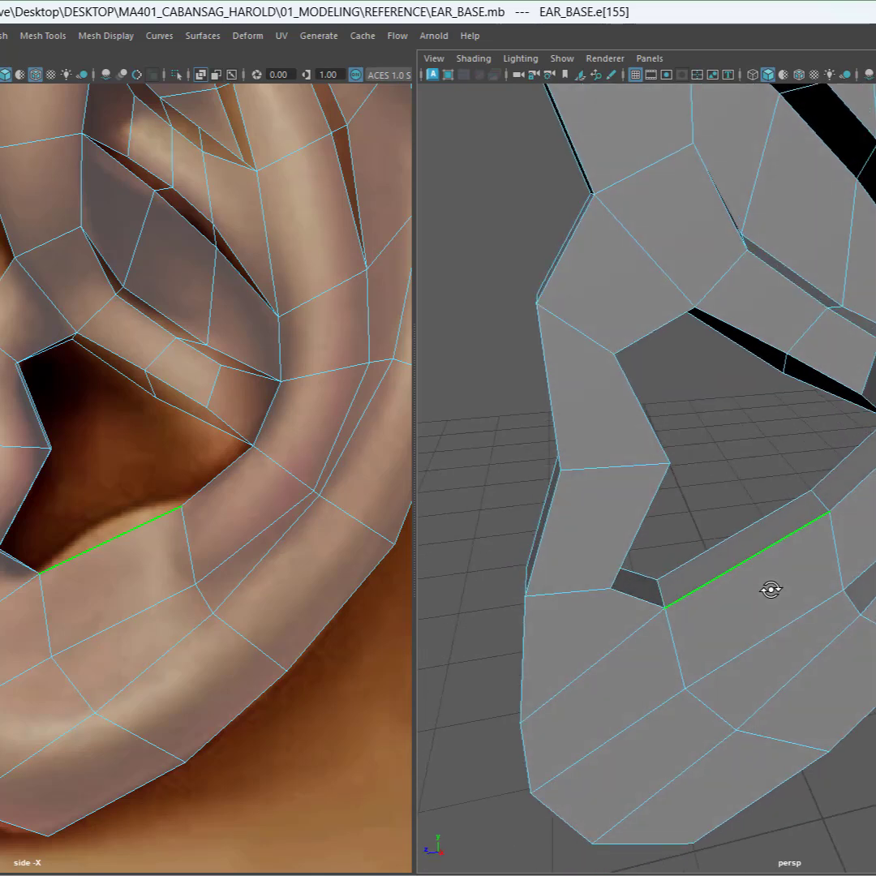
{"action": "left_click", "coordinate": [778, 626]}
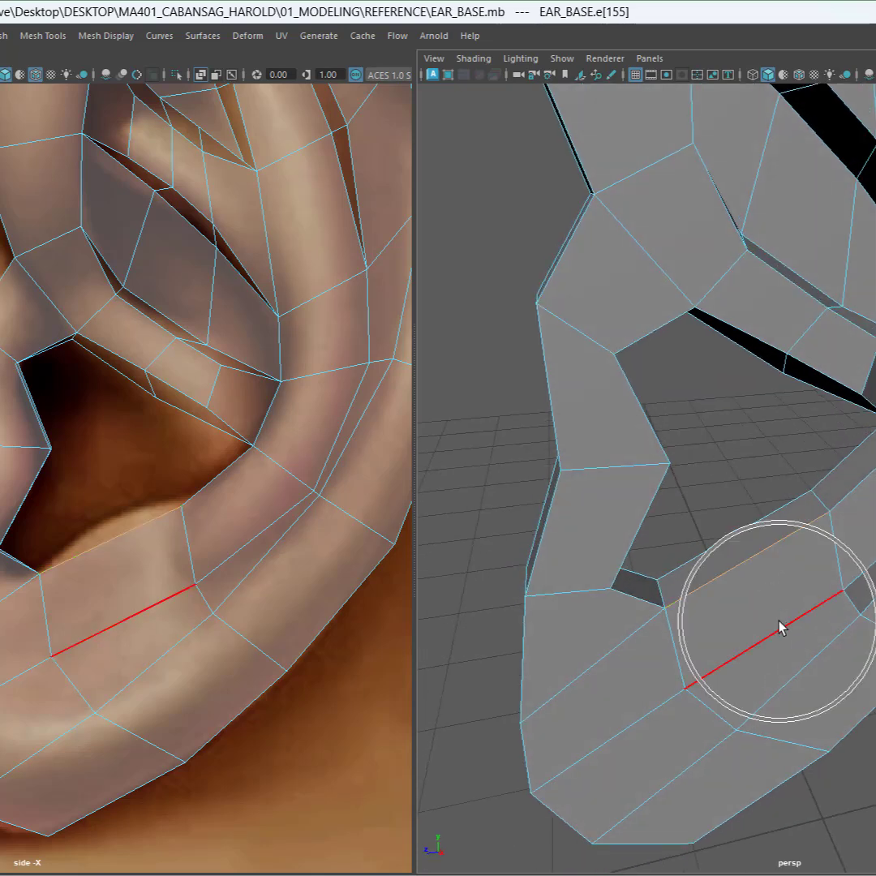
{"action": "double_click", "coordinate": [779, 626]}
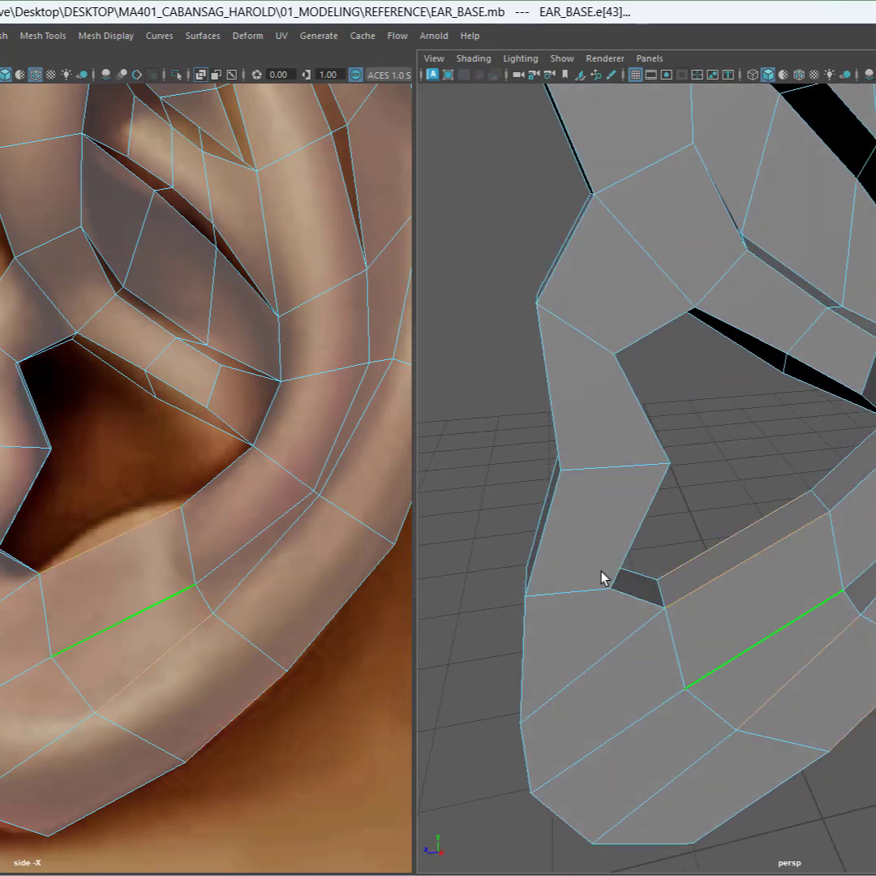
{"action": "left_click", "coordinate": [113, 528]}
{"action": "left_click", "coordinate": [114, 529]}
{"action": "right_click", "coordinate": [134, 568], "text": "shift"}
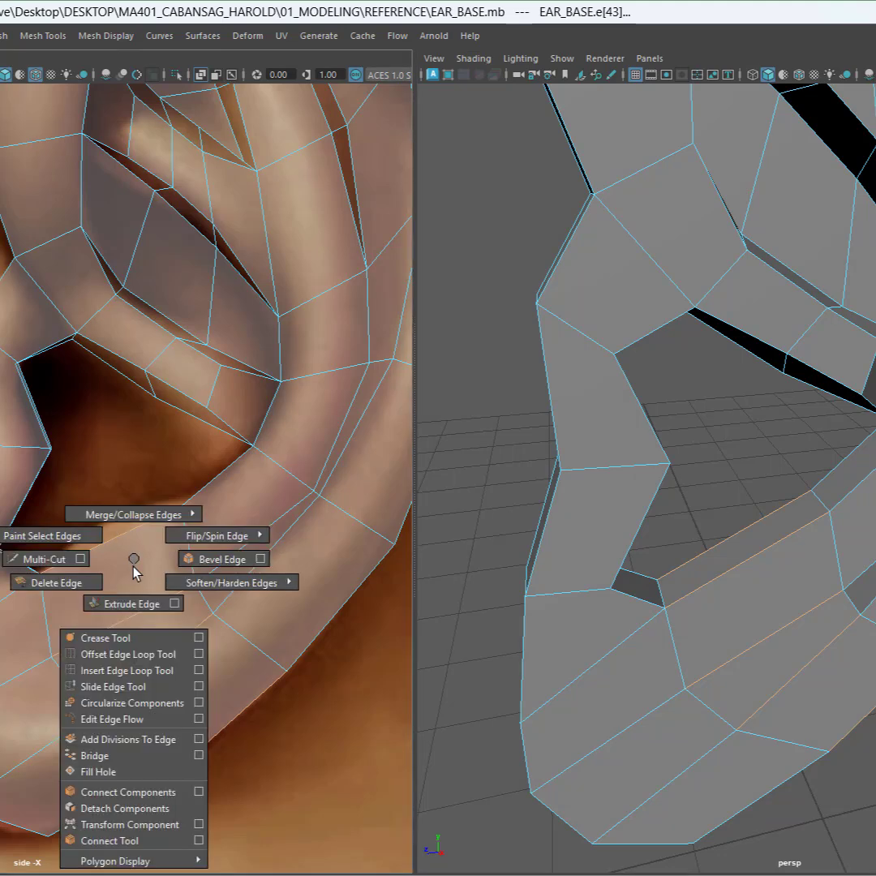
{"action": "left_click", "coordinate": [114, 840]}
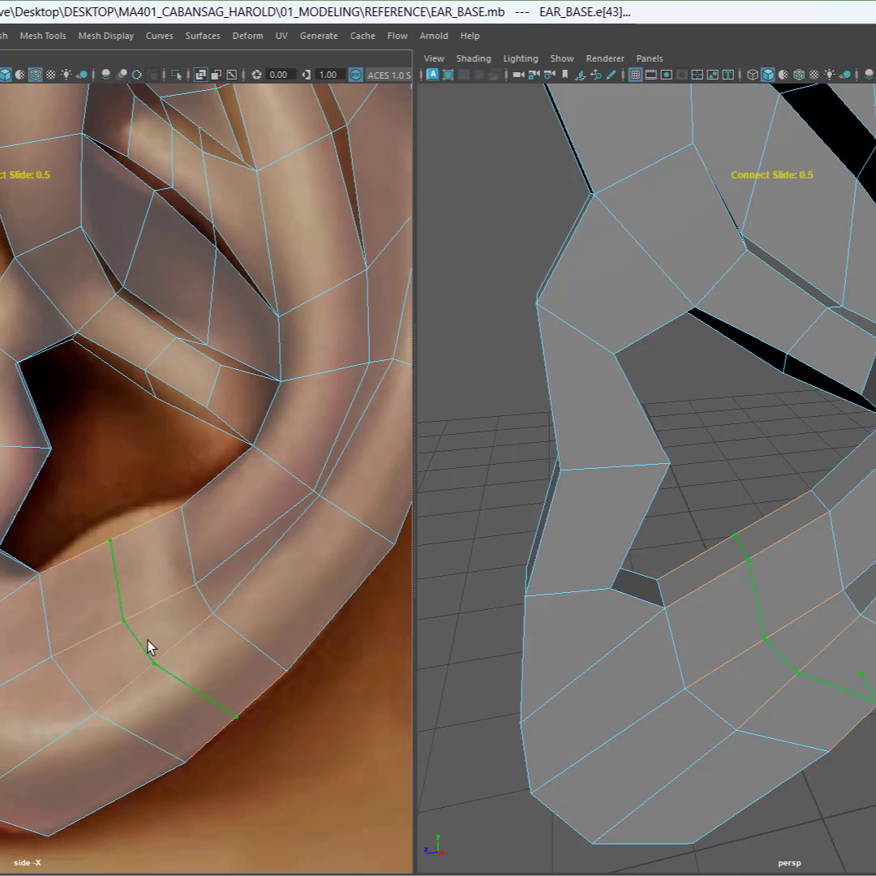
{"action": "key", "text": "Return"}
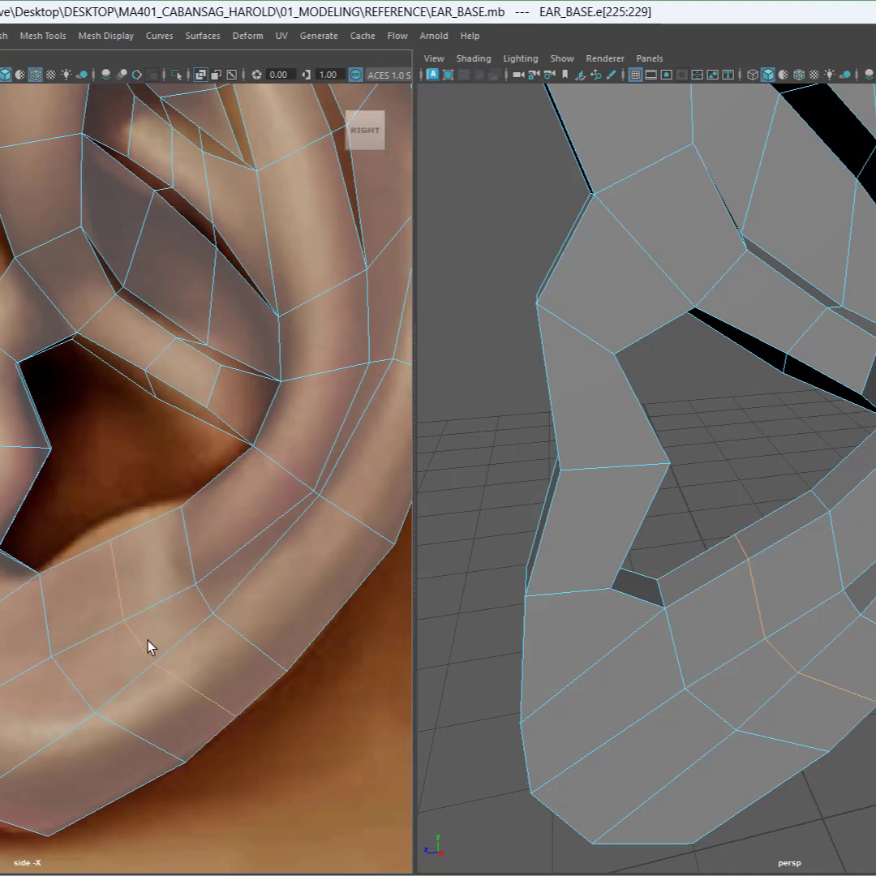
Step: Move the new edge's vertices in the side view to follow the reference's lower rim and lobe contours
{"action": "right_click_drag", "start_coordinate": [133, 560], "coordinate": [70, 415]}
{"action": "key", "text": "w"}
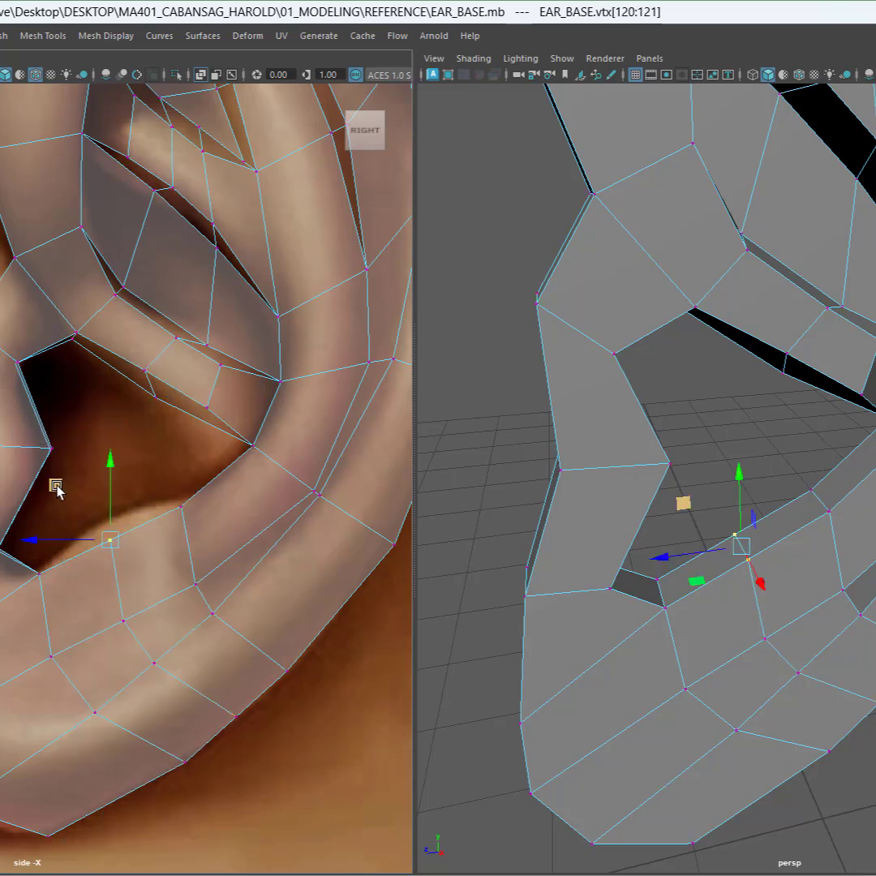
{"action": "left_click_drag", "start_coordinate": [55, 485], "coordinate": [60, 464]}
{"action": "left_click_drag", "start_coordinate": [164, 484], "coordinate": [198, 535]}
{"action": "left_click_drag", "start_coordinate": [125, 454], "coordinate": [126, 448]}
{"action": "left_click_drag", "start_coordinate": [20, 651], "coordinate": [105, 739]}
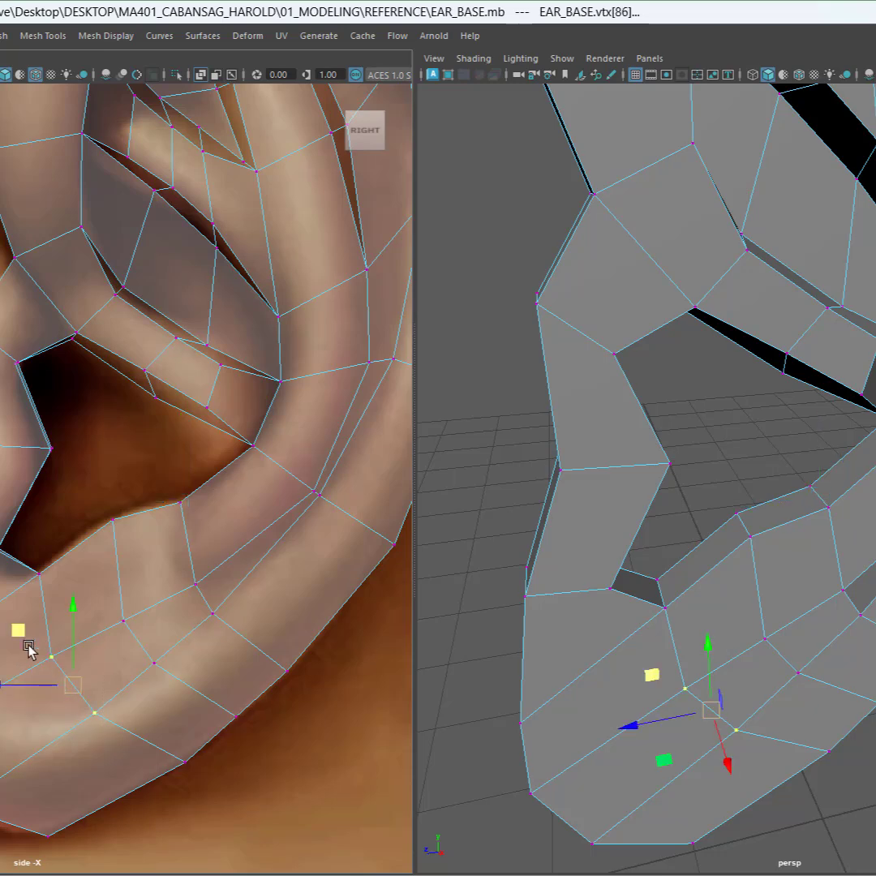
{"action": "left_click_drag", "start_coordinate": [6, 640], "coordinate": [3, 672]}
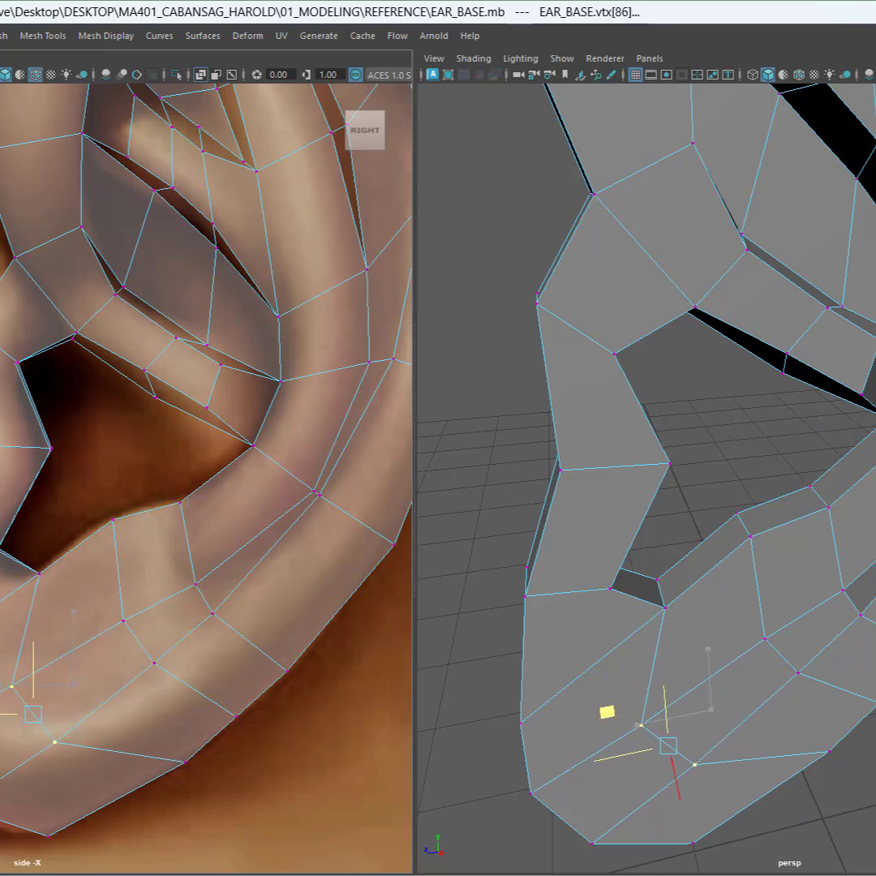
{"action": "left_click_drag", "start_coordinate": [154, 689], "coordinate": [156, 692]}
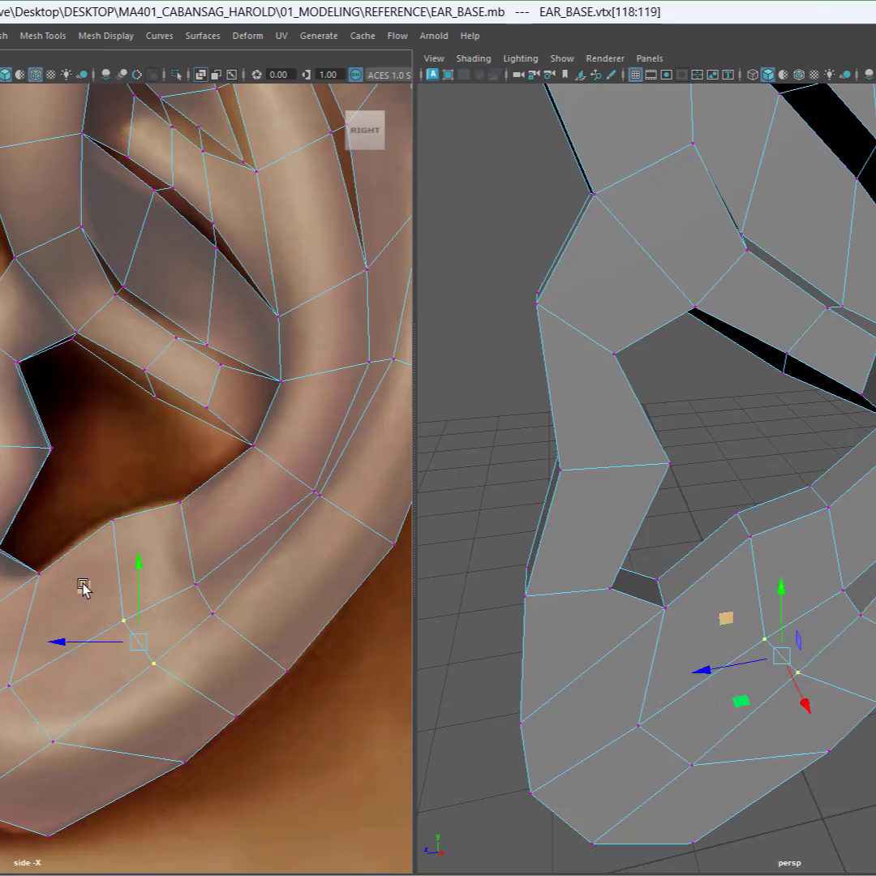
{"action": "left_click_drag", "start_coordinate": [83, 572], "coordinate": [112, 653]}
{"action": "left_click_drag", "start_coordinate": [65, 600], "coordinate": [43, 572]}
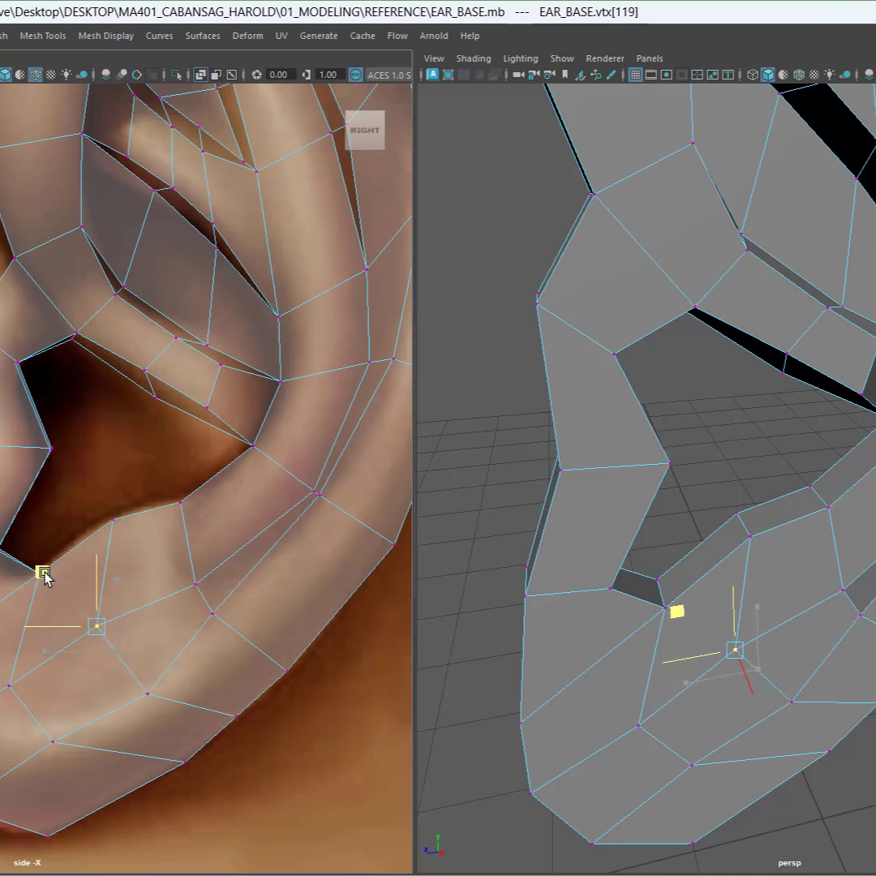
Step: Orbit and zoom around the lobe to inspect its thickness from underneath
{"action": "left_click_drag", "start_coordinate": [734, 671], "coordinate": [865, 696], "text": "alt"}
{"action": "middle_click_drag", "start_coordinate": [865, 691], "coordinate": [866, 618], "text": "alt"}
{"action": "scroll", "coordinate": [817, 514], "scroll_direction": "up", "scroll_amount": 2}
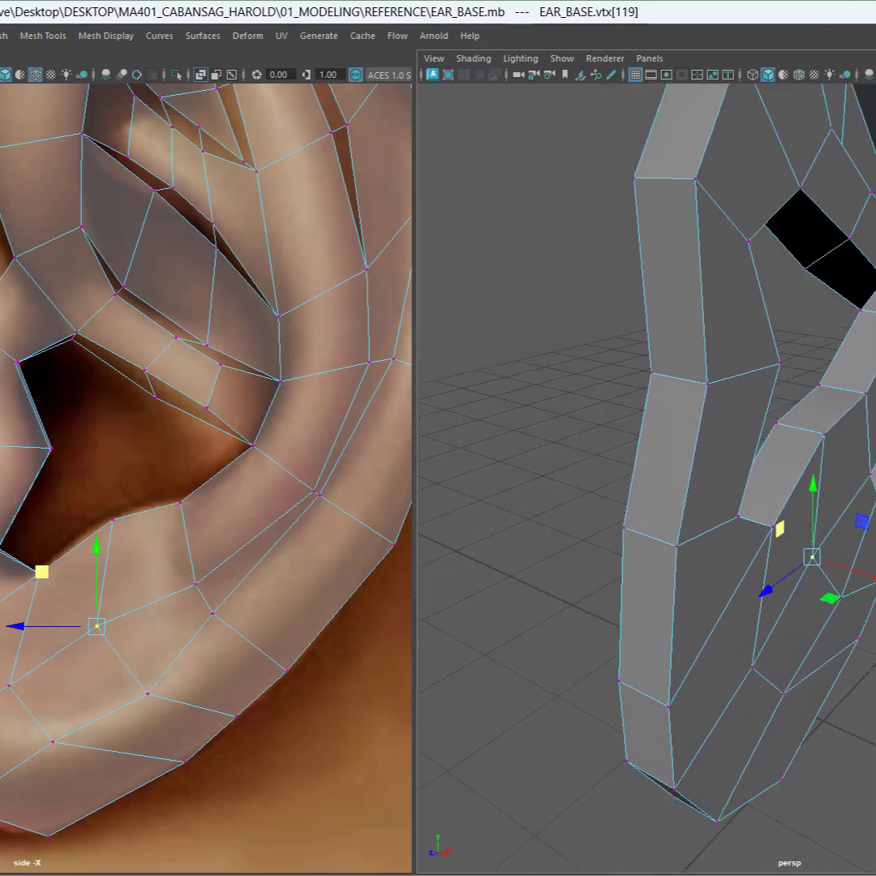
{"action": "scroll", "coordinate": [867, 539], "scroll_direction": "down", "scroll_amount": 2}
{"action": "left_click", "coordinate": [871, 624]}
{"action": "left_click_drag", "start_coordinate": [874, 620], "coordinate": [873, 684], "text": "alt"}
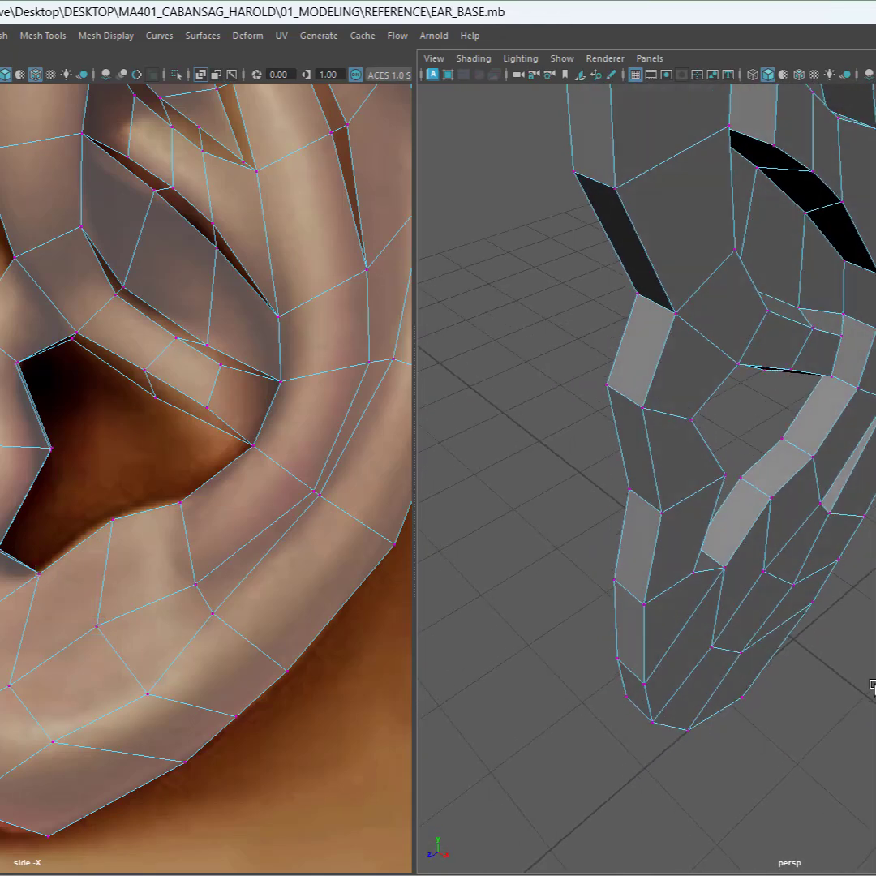
{"action": "left_click_drag", "start_coordinate": [770, 613], "coordinate": [762, 632], "text": "alt"}
{"action": "left_click", "coordinate": [792, 583]}
{"action": "right_click", "coordinate": [844, 438]}
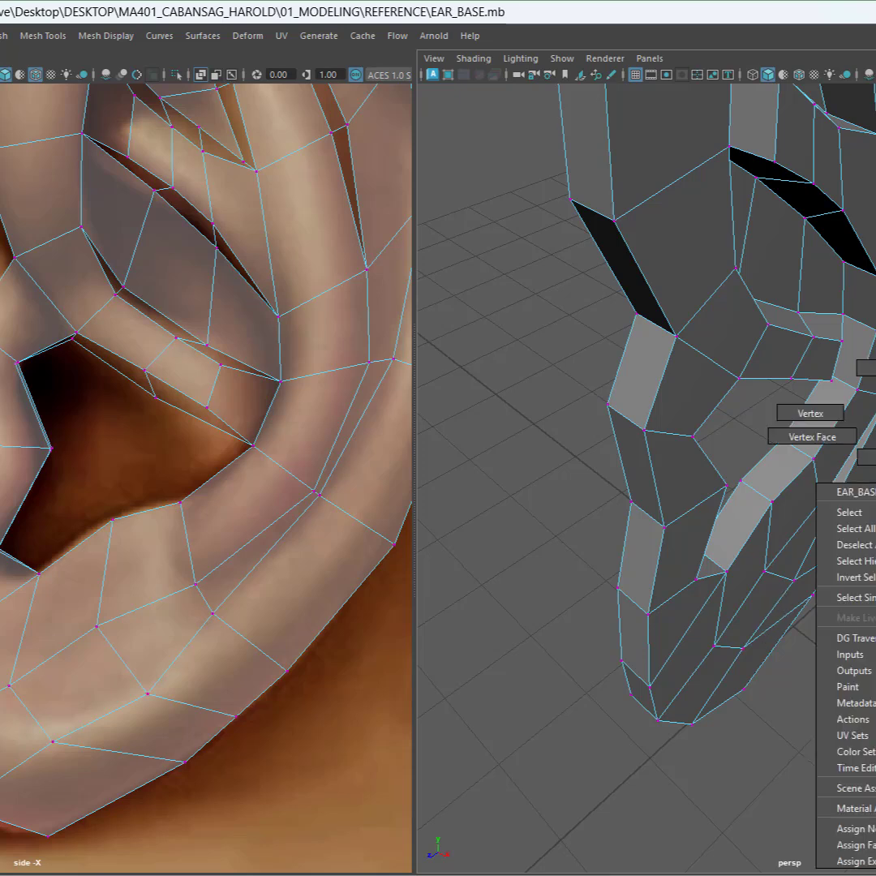
{"action": "left_click", "coordinate": [865, 456]}
{"action": "left_click", "coordinate": [770, 622]}
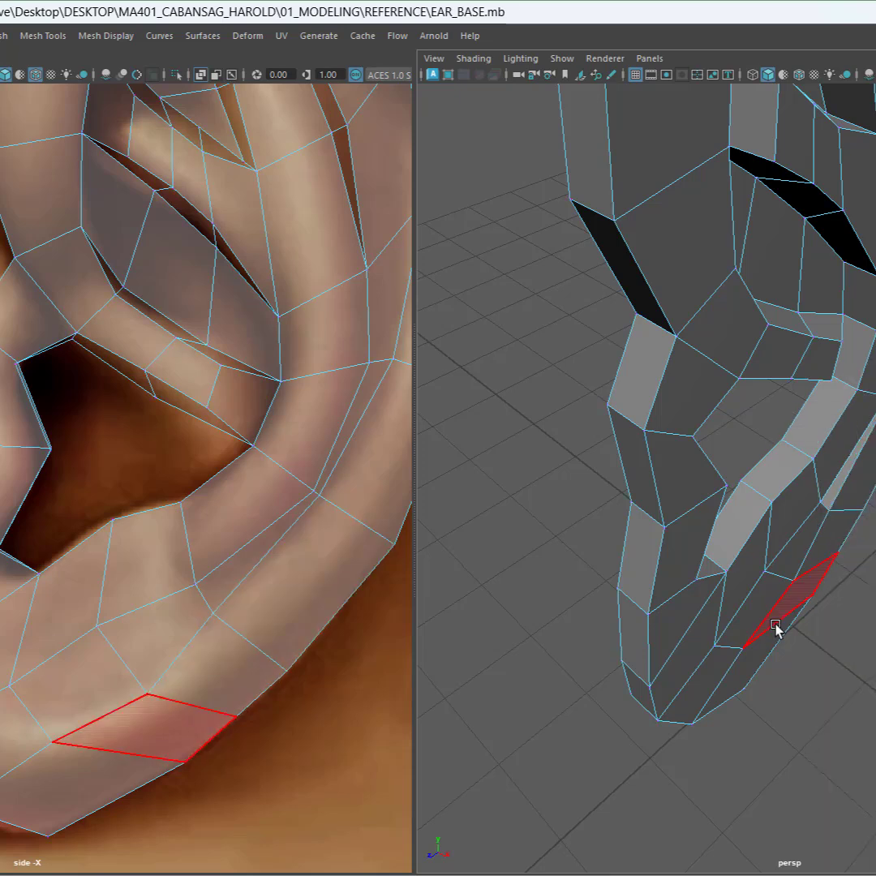
{"action": "left_click", "coordinate": [760, 616]}
{"action": "left_click_drag", "start_coordinate": [809, 656], "coordinate": [865, 661]}
{"action": "key", "text": "w"}
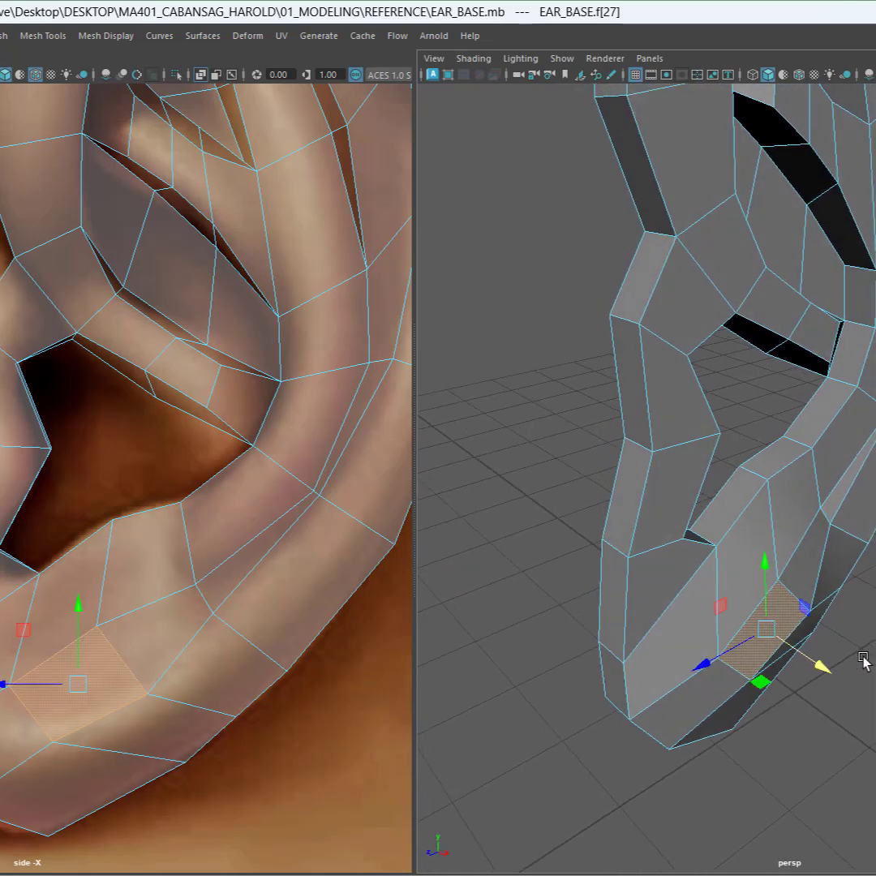
{"action": "left_click", "coordinate": [678, 476]}
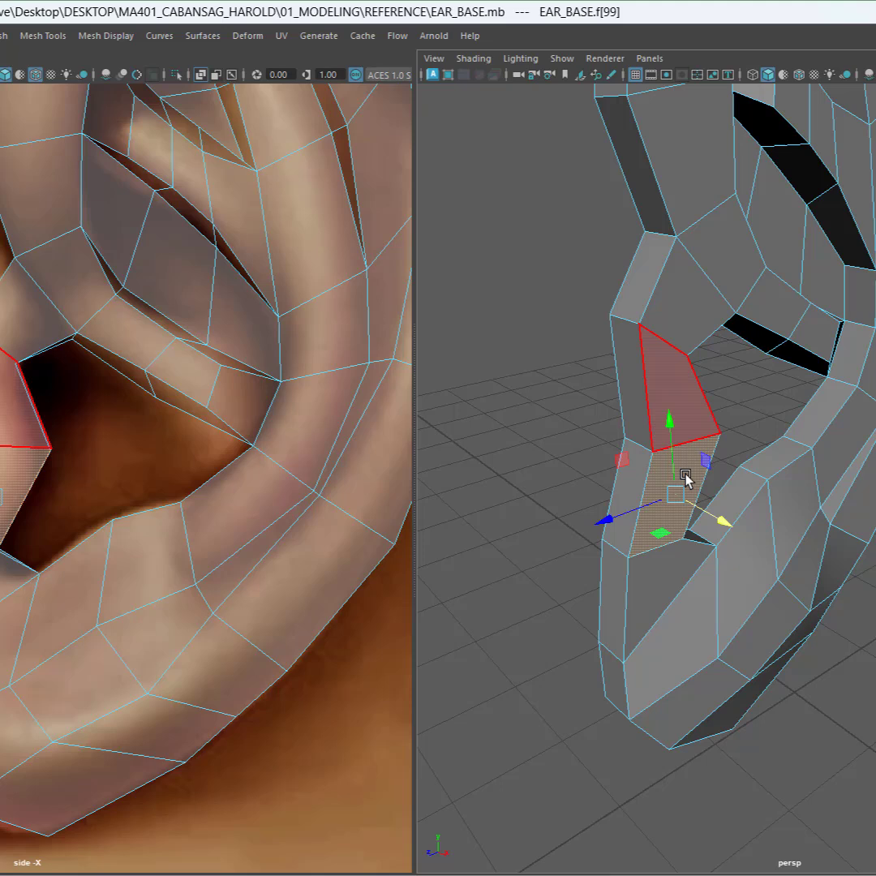
Step: Switch to edge selection and move the edges at the lobe's inner junction to refine its depth, checking the smoothed preview
{"action": "right_click", "coordinate": [655, 570]}
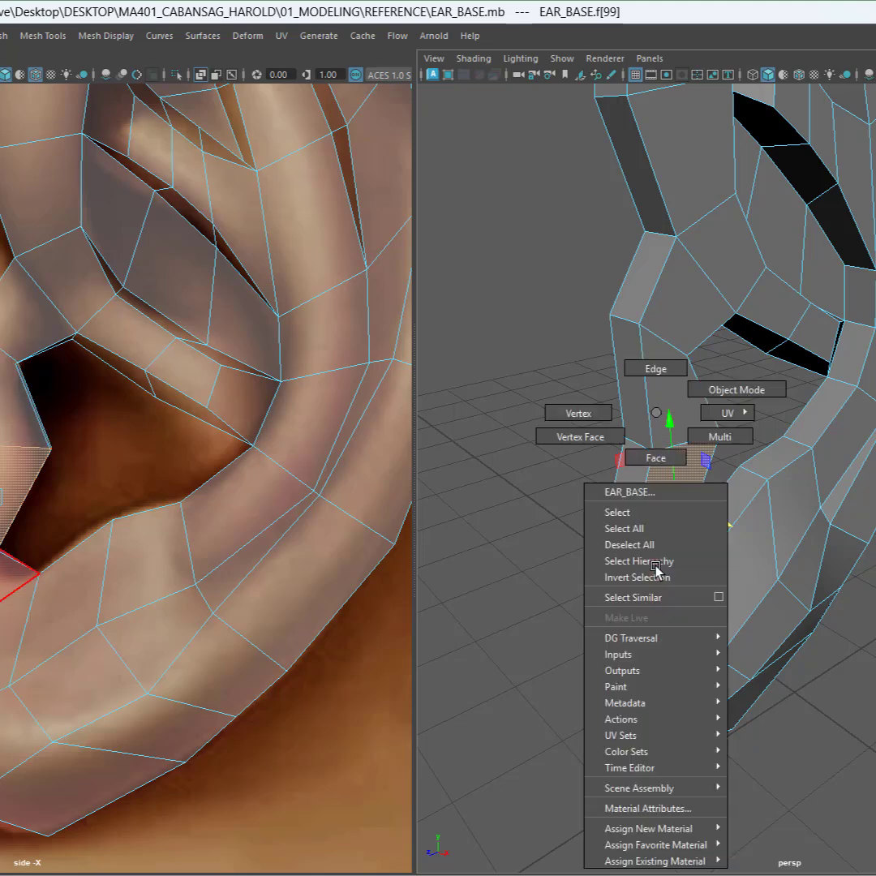
{"action": "right_click_drag", "start_coordinate": [655, 570], "coordinate": [655, 369]}
{"action": "left_click", "coordinate": [669, 548]}
{"action": "left_click_drag", "start_coordinate": [689, 572], "coordinate": [678, 560]}
{"action": "left_click", "coordinate": [675, 347], "text": "shift"}
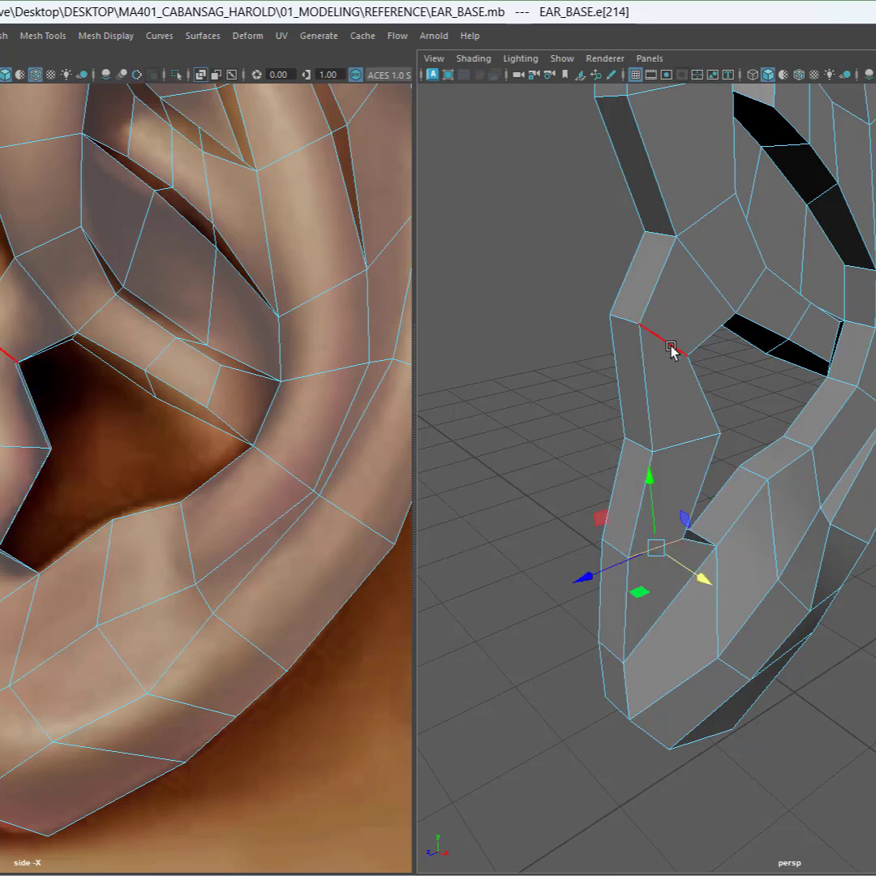
{"action": "left_click_drag", "start_coordinate": [700, 465], "coordinate": [682, 463]}
{"action": "left_click_drag", "start_coordinate": [732, 518], "coordinate": [824, 519], "text": "alt"}
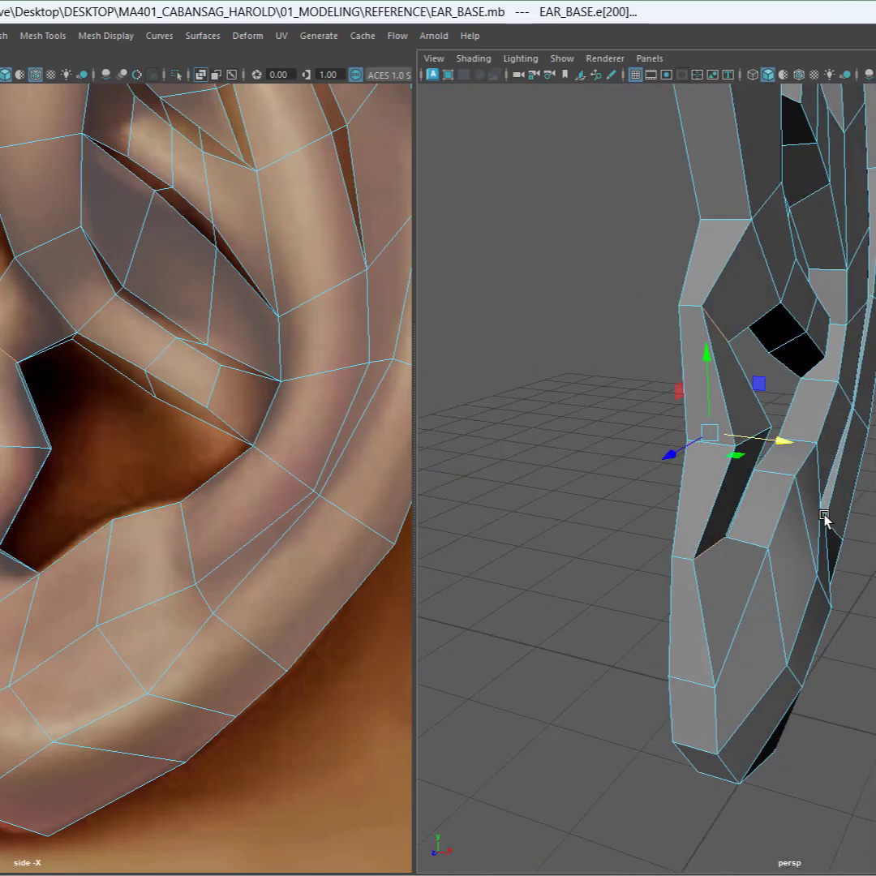
{"action": "key", "text": "3"}
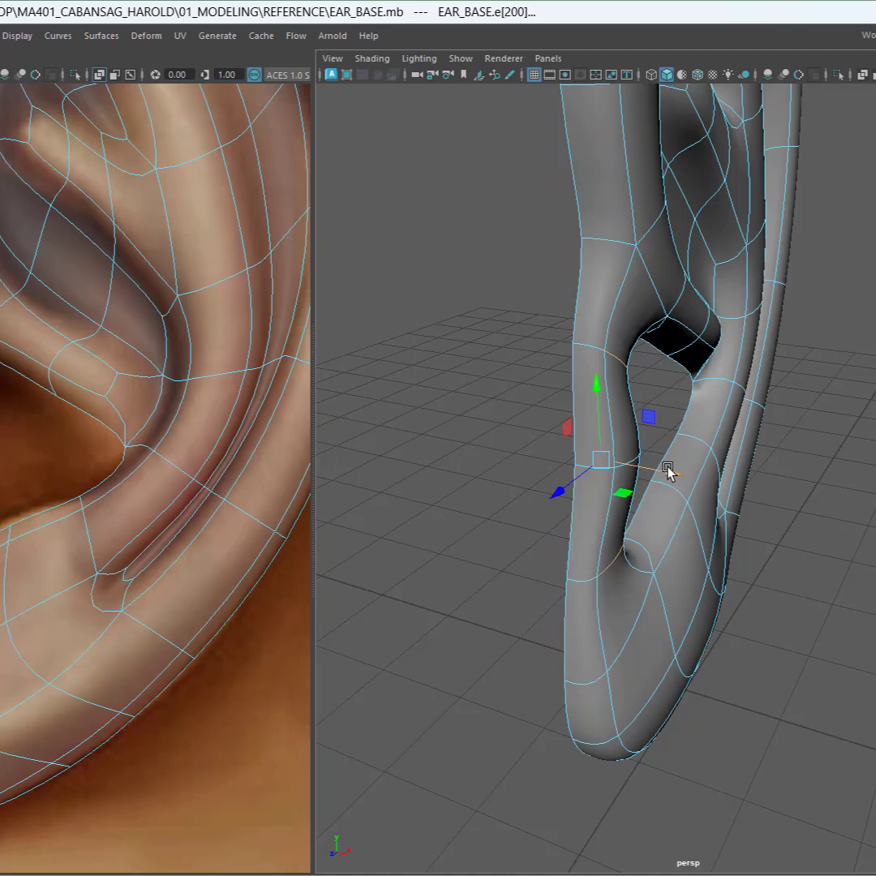
{"action": "left_click_drag", "start_coordinate": [772, 476], "coordinate": [754, 468]}
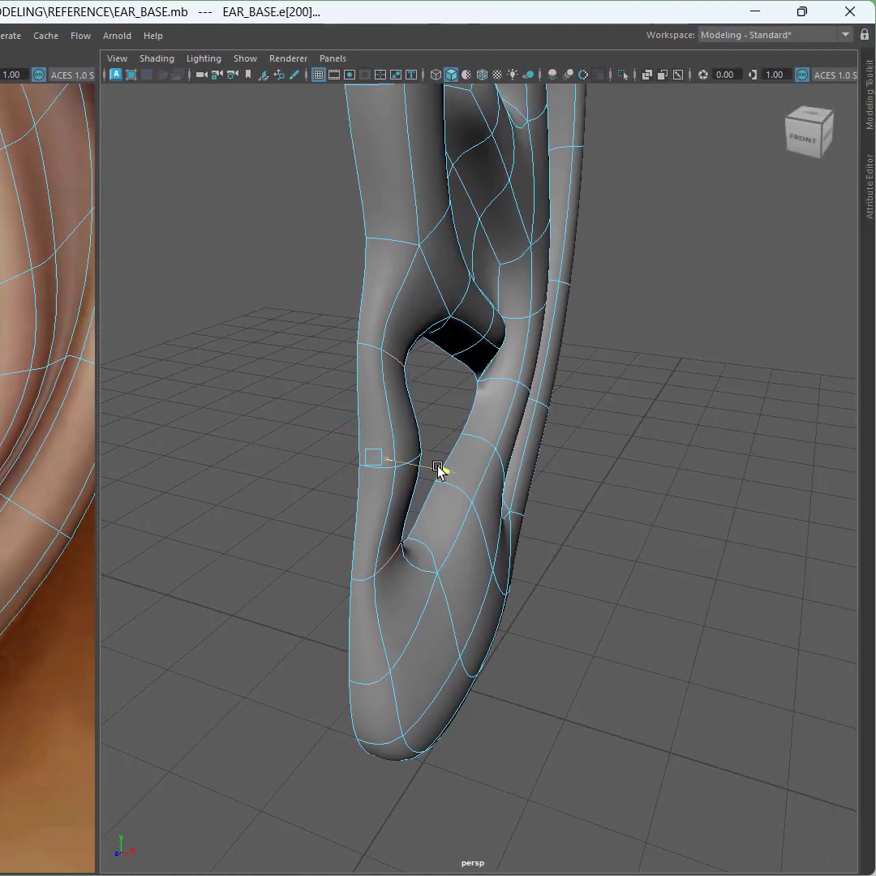
Step: Turn off the smooth preview and nudge an edge at the lobe's inner corner to refine the junction
{"action": "left_click_drag", "start_coordinate": [438, 469], "coordinate": [438, 468]}
{"action": "left_click_drag", "start_coordinate": [495, 520], "coordinate": [361, 514], "text": "alt"}
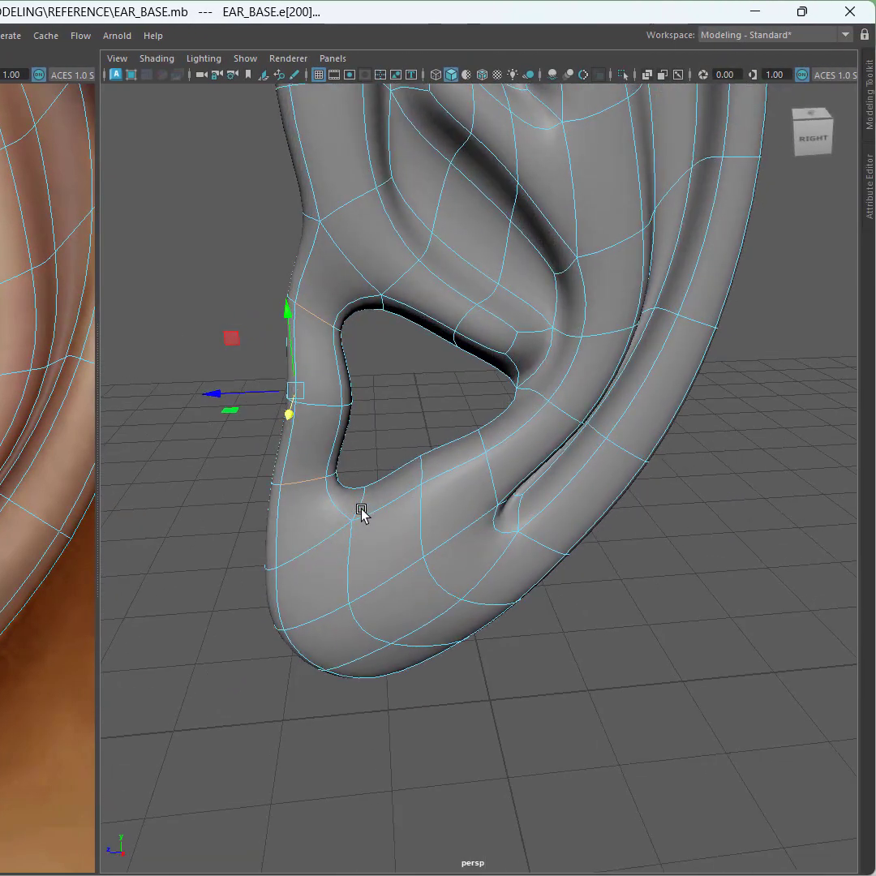
{"action": "key", "text": "1"}
{"action": "left_click_drag", "start_coordinate": [569, 631], "coordinate": [388, 498], "text": "alt"}
{"action": "left_click", "coordinate": [423, 483]}
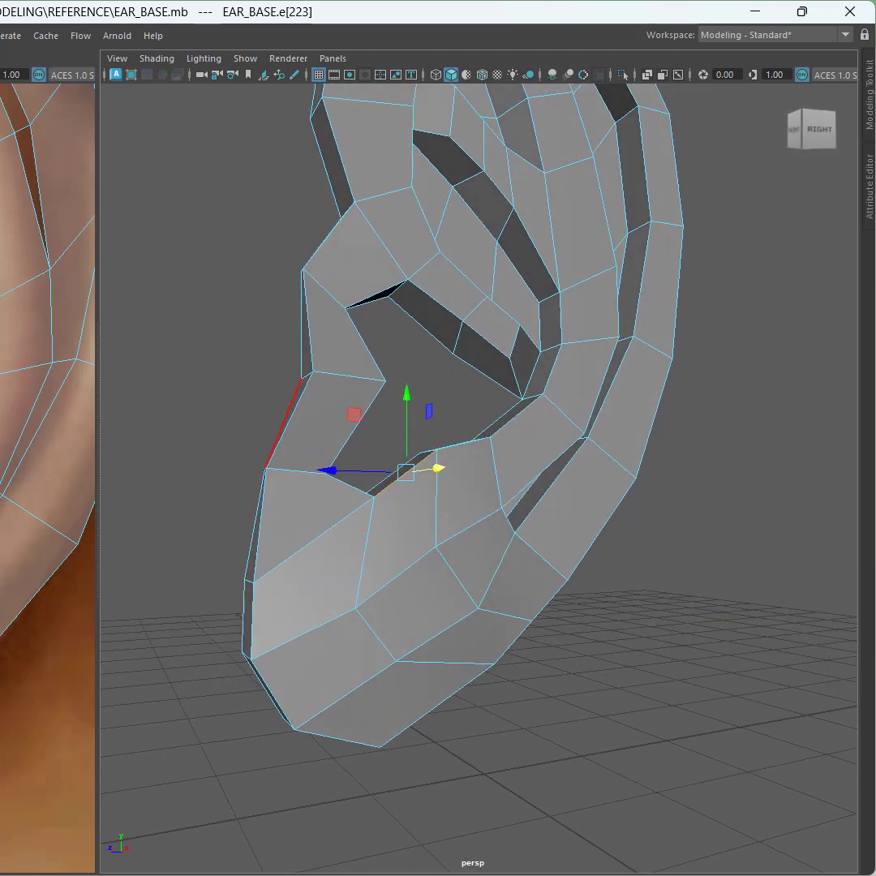
{"action": "left_click_drag", "start_coordinate": [353, 413], "coordinate": [357, 424]}
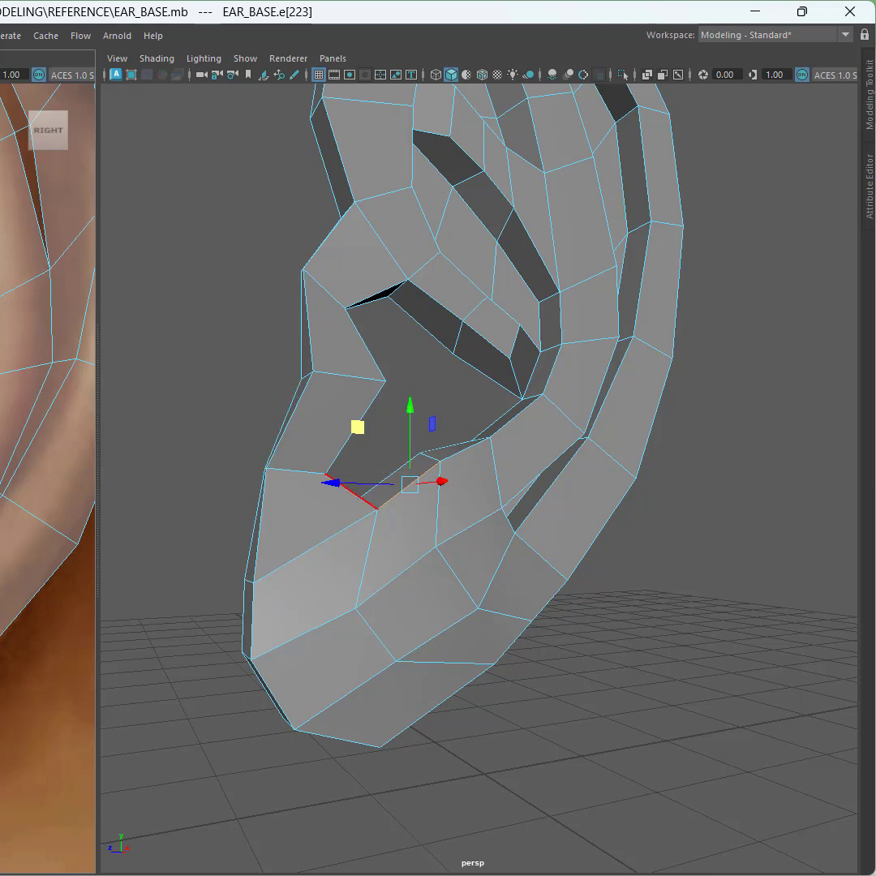
Step: Move edges along the lobe's front and bottom rim slightly to round its outline
{"action": "left_click", "coordinate": [349, 489]}
{"action": "left_click_drag", "start_coordinate": [296, 433], "coordinate": [287, 436]}
{"action": "left_click_drag", "start_coordinate": [387, 708], "coordinate": [469, 577], "text": "alt"}
{"action": "left_click", "coordinate": [478, 591]}
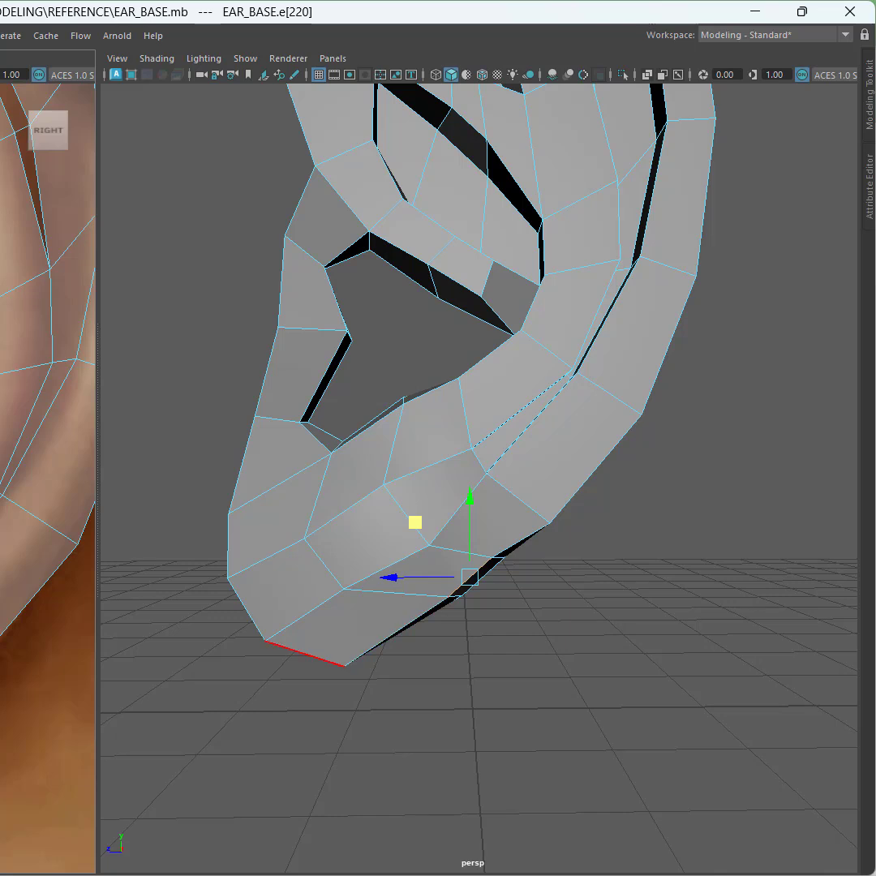
{"action": "left_click", "coordinate": [245, 606]}
{"action": "left_click_drag", "start_coordinate": [245, 609], "coordinate": [256, 604]}
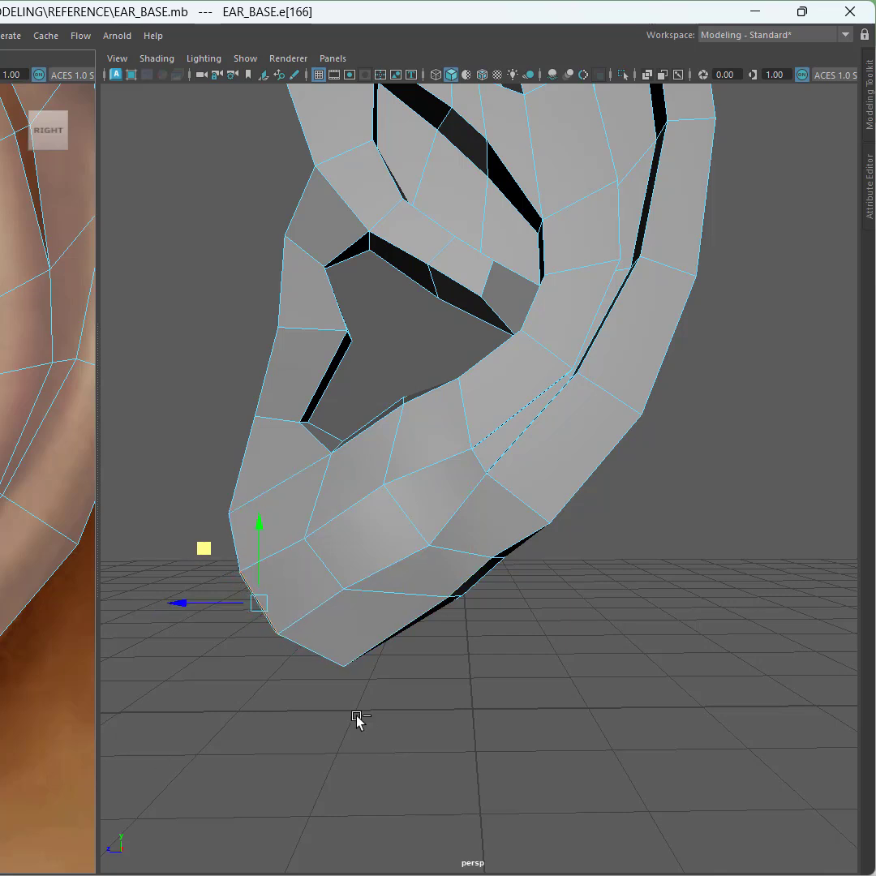
Step: Orbit and zoom around the whole ear to inspect the mesh and the concha opening
{"action": "left_click_drag", "start_coordinate": [438, 714], "coordinate": [453, 600], "text": "alt"}
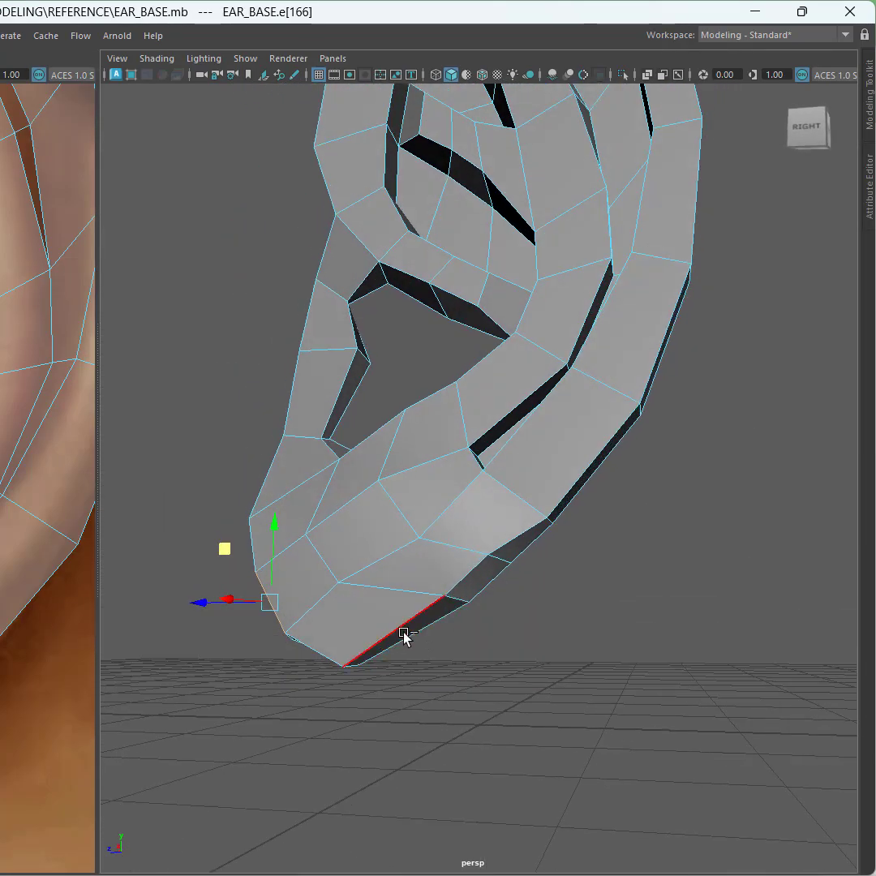
{"action": "middle_click_drag", "start_coordinate": [408, 390], "coordinate": [440, 633], "text": "alt"}
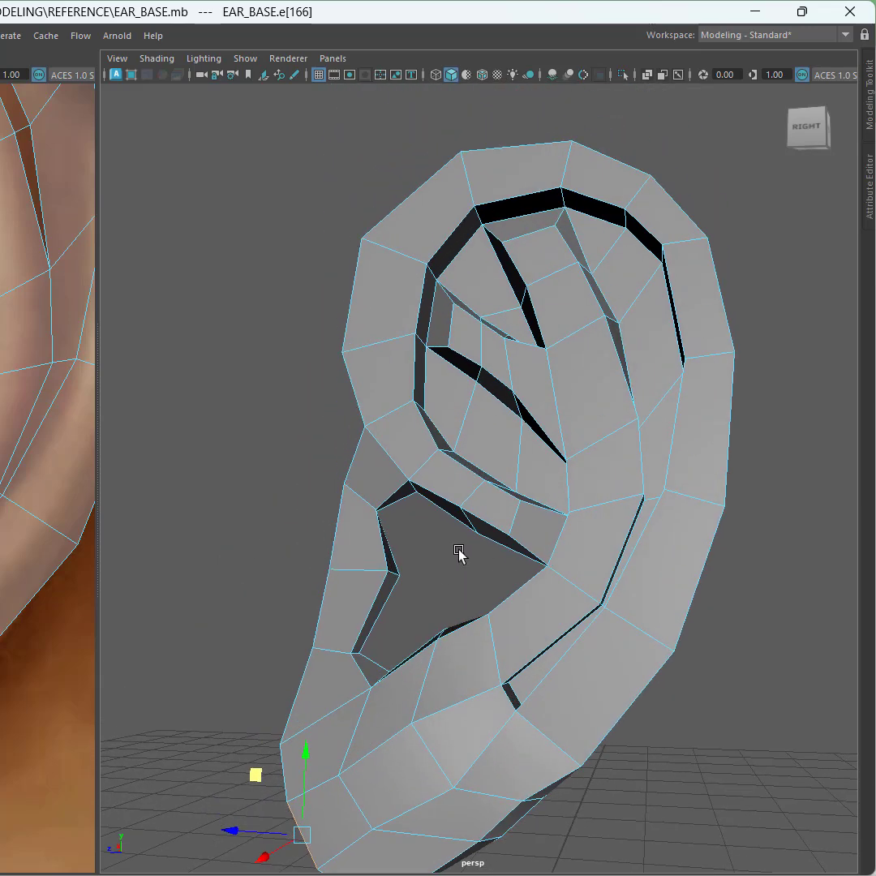
{"action": "scroll", "coordinate": [458, 551], "scroll_direction": "down", "scroll_amount": 2}
{"action": "scroll", "coordinate": [440, 554], "scroll_direction": "up", "scroll_amount": 2}
{"action": "left_click_drag", "start_coordinate": [440, 554], "coordinate": [501, 586], "text": "alt"}
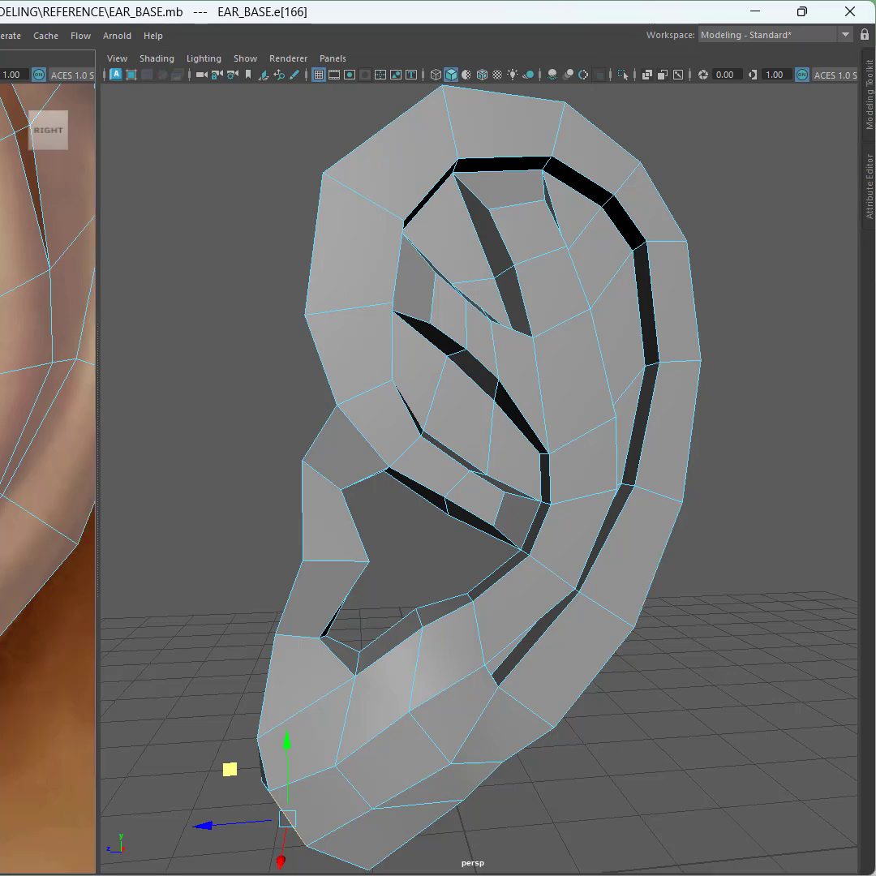
{"action": "key", "text": "ctrl+1"}
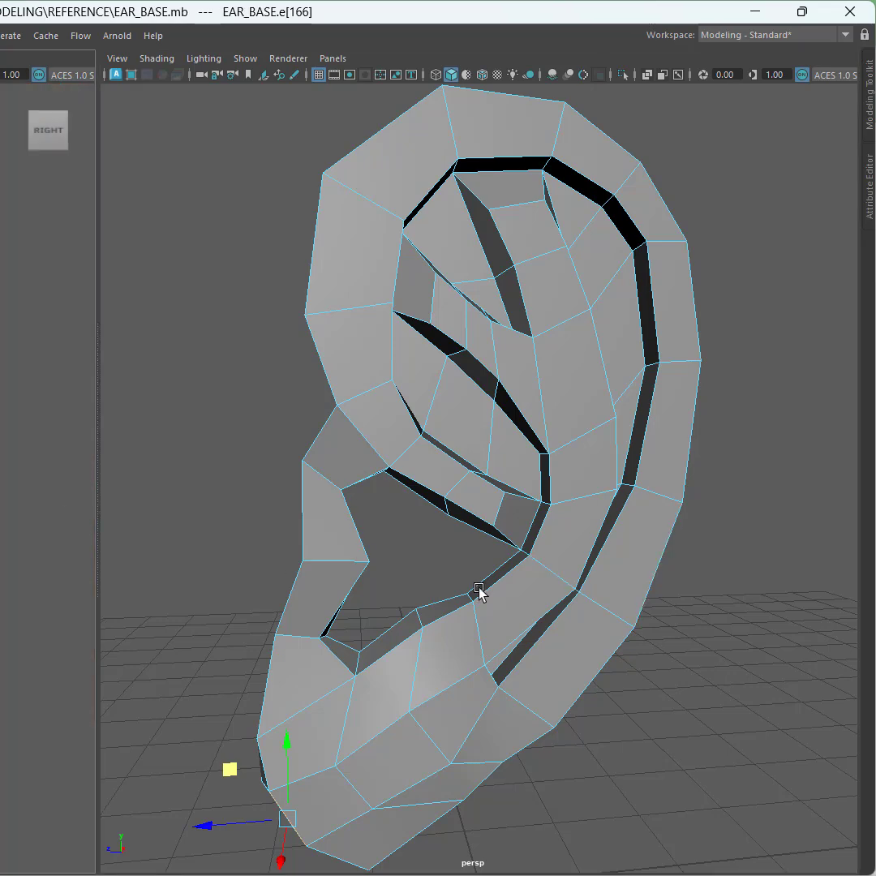
{"action": "mouse_move", "coordinate": [443, 562]}
{"action": "left_mouse_down", "text": "alt"}
{"action": "mouse_move", "coordinate": [386, 546]}
{"action": "mouse_move", "coordinate": [420, 531]}
{"action": "mouse_move", "coordinate": [431, 541]}
{"action": "left_mouse_up", "text": "alt"}
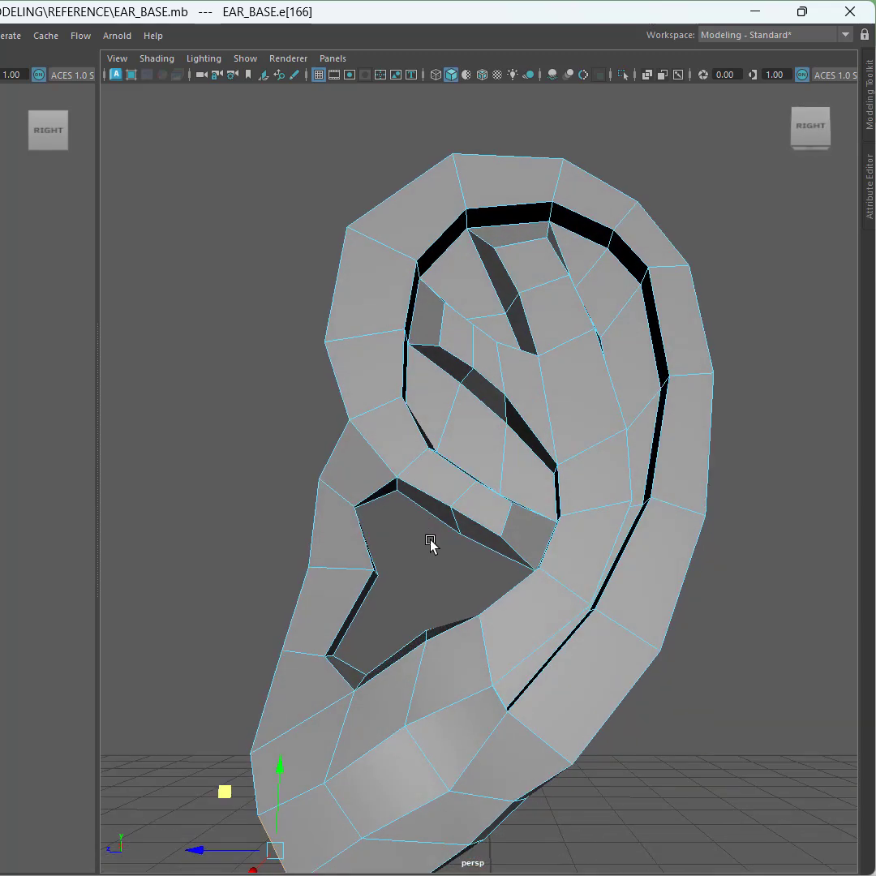
{"action": "key", "text": "ctrl"}
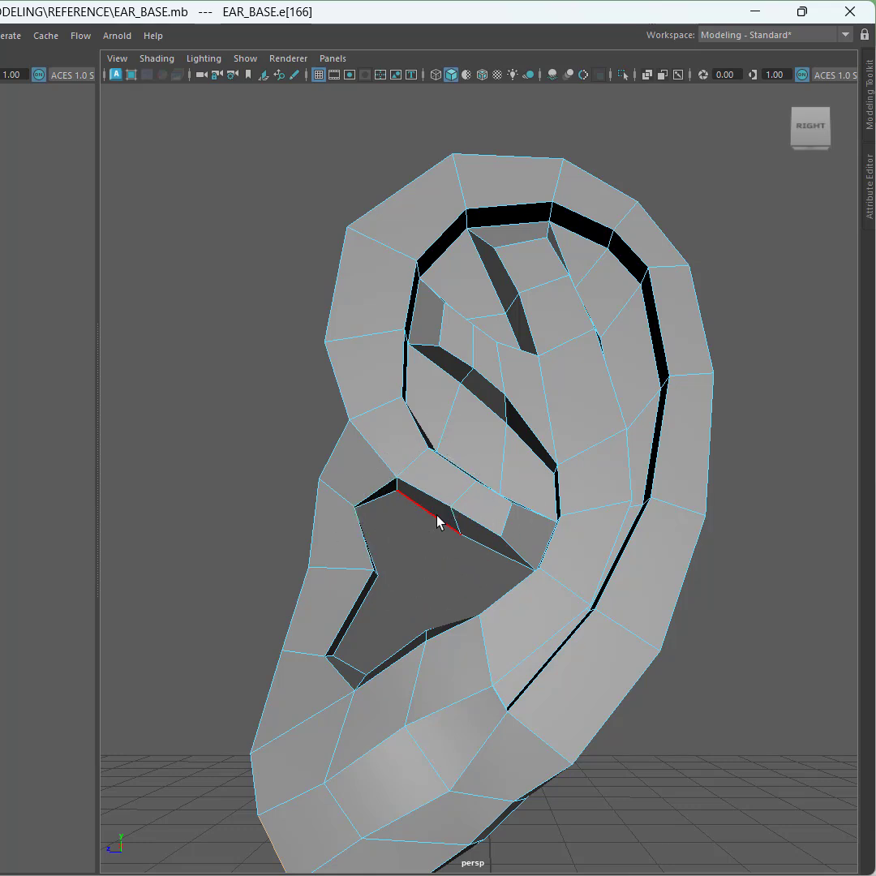
{"action": "middle_click_drag", "start_coordinate": [438, 522], "coordinate": [335, 416], "text": "alt"}
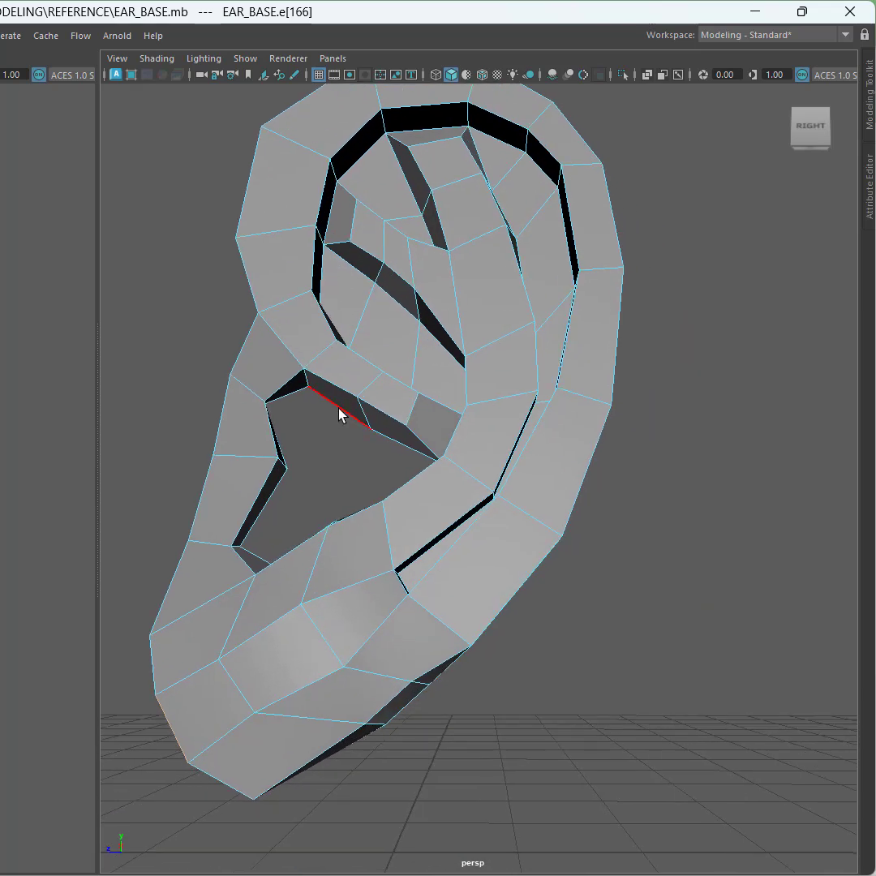
Step: Select the border edge loop around the concha opening
{"action": "key", "text": "ctrl"}
{"action": "double_click", "coordinate": [339, 407]}
{"action": "left_click_drag", "start_coordinate": [339, 409], "coordinate": [314, 452], "text": "alt"}
{"action": "key", "text": "w"}
{"action": "scroll", "coordinate": [313, 452], "scroll_direction": "up", "scroll_amount": 1}
{"action": "scroll", "coordinate": [313, 451], "scroll_direction": "down", "scroll_amount": 1}
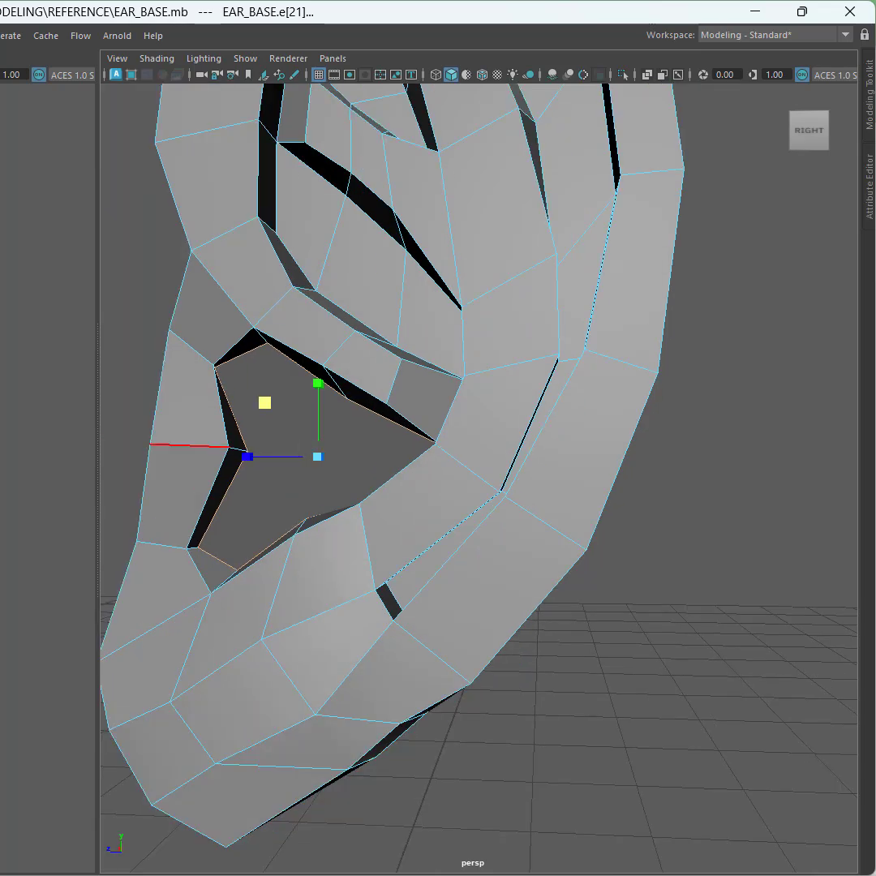
Step: In the side view, extrude the concha border loop inward to follow the reference's concha shape
{"action": "key", "text": "space"}
{"action": "middle_click_drag", "start_coordinate": [149, 433], "coordinate": [86, 469], "text": "alt"}
{"action": "scroll", "coordinate": [87, 467], "scroll_direction": "up", "scroll_amount": 2}
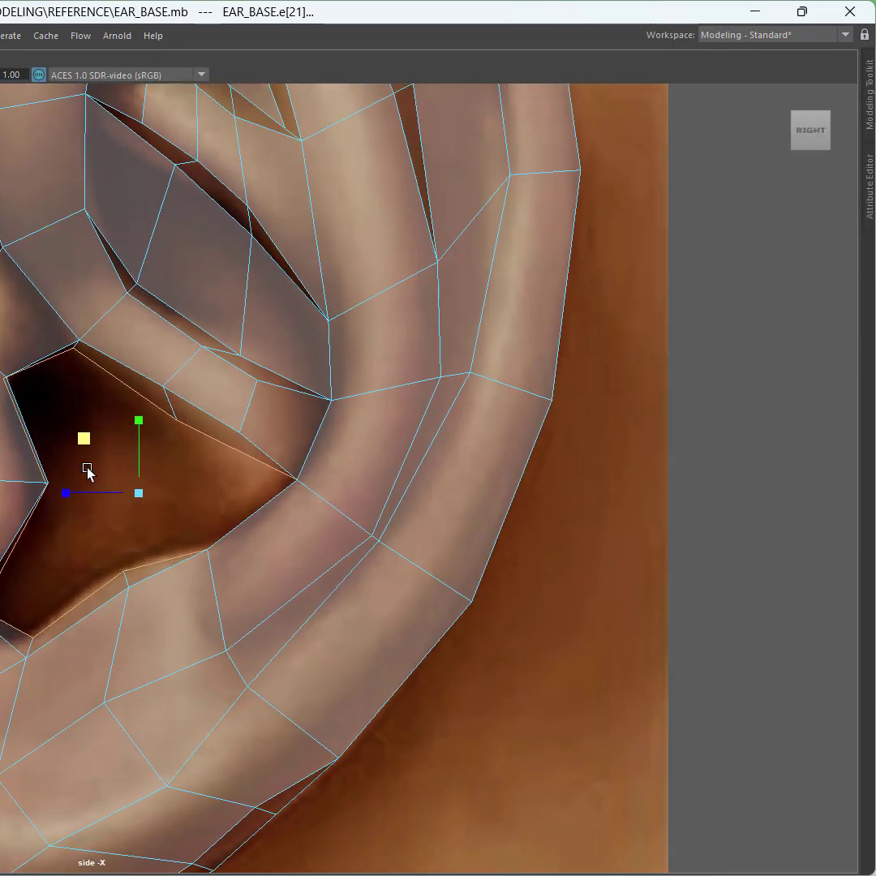
{"action": "scroll", "coordinate": [87, 470], "scroll_direction": "up", "scroll_amount": 1}
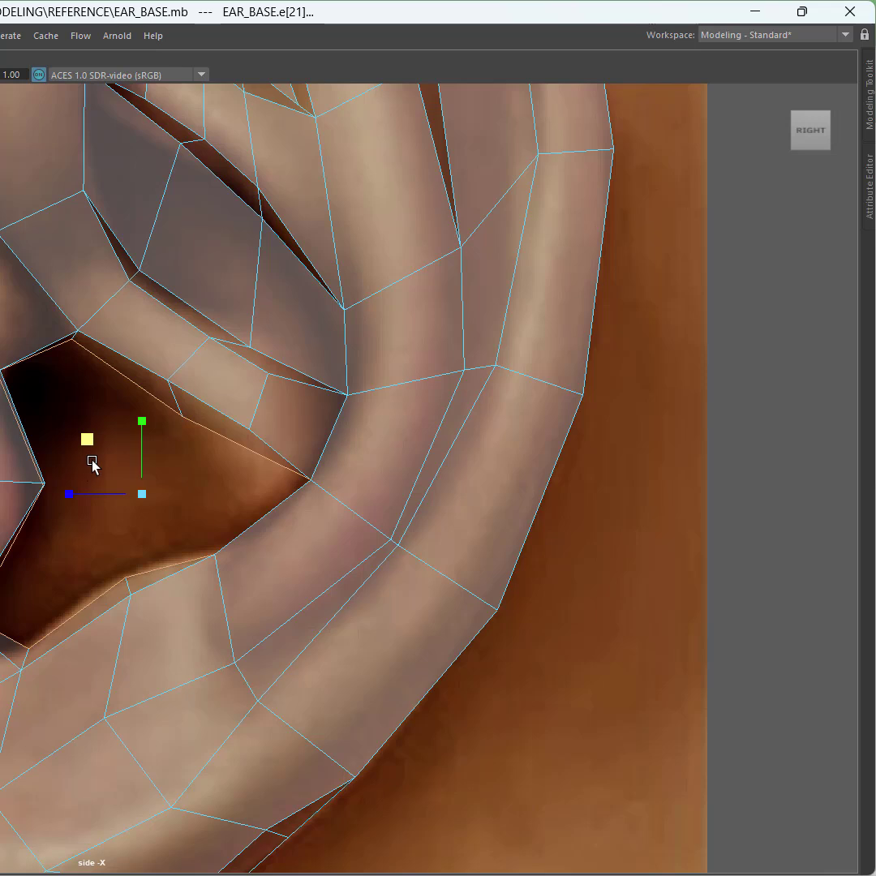
{"action": "key", "text": "ctrl"}
{"action": "mouse_move", "coordinate": [88, 439]}
{"action": "left_mouse_down"}
{"action": "mouse_move", "coordinate": [95, 451]}
{"action": "mouse_move", "coordinate": [76, 428]}
{"action": "left_mouse_up"}
{"action": "key", "text": "w"}
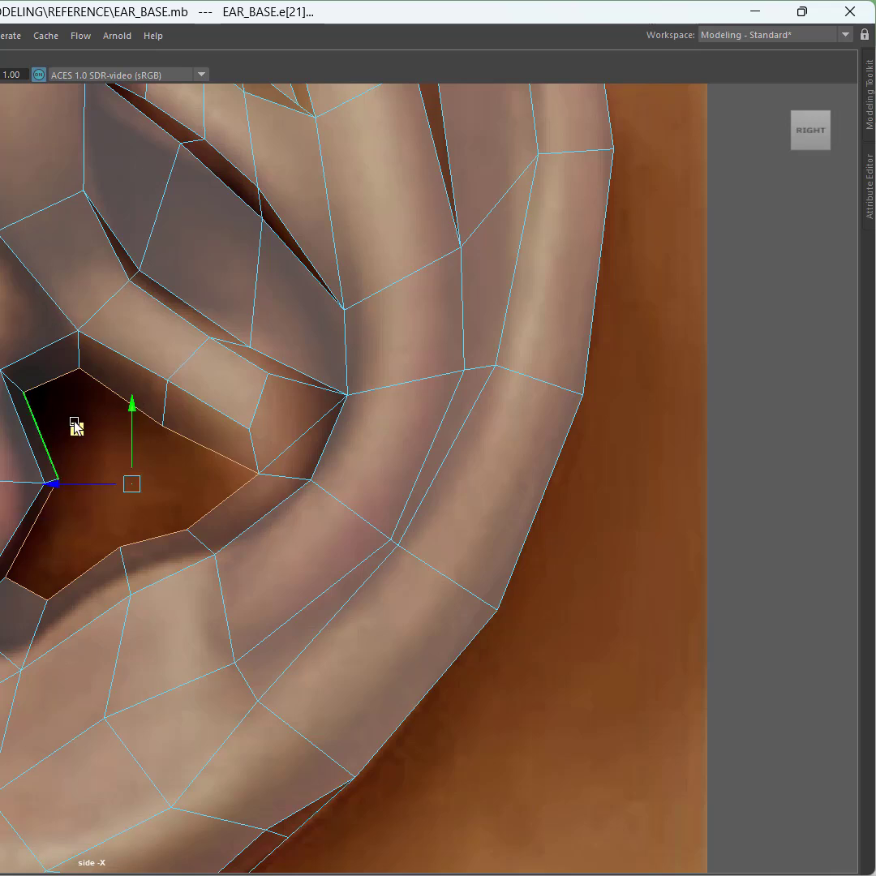
{"action": "middle_click_drag", "start_coordinate": [75, 432], "coordinate": [70, 434]}
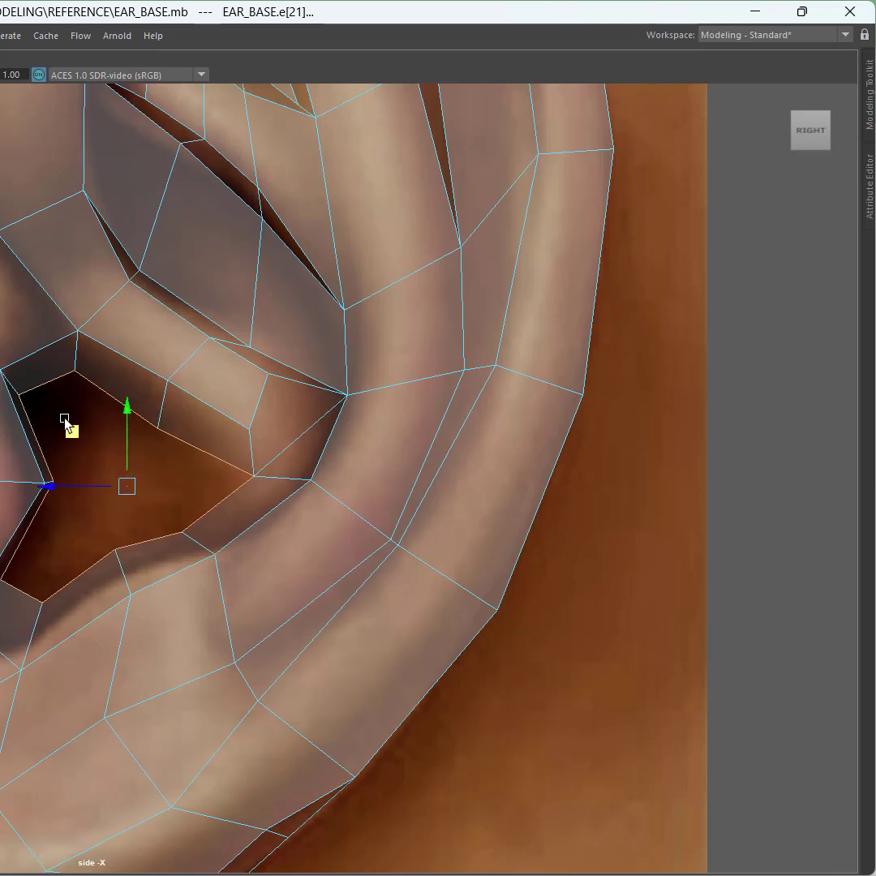
{"action": "key", "text": "space"}
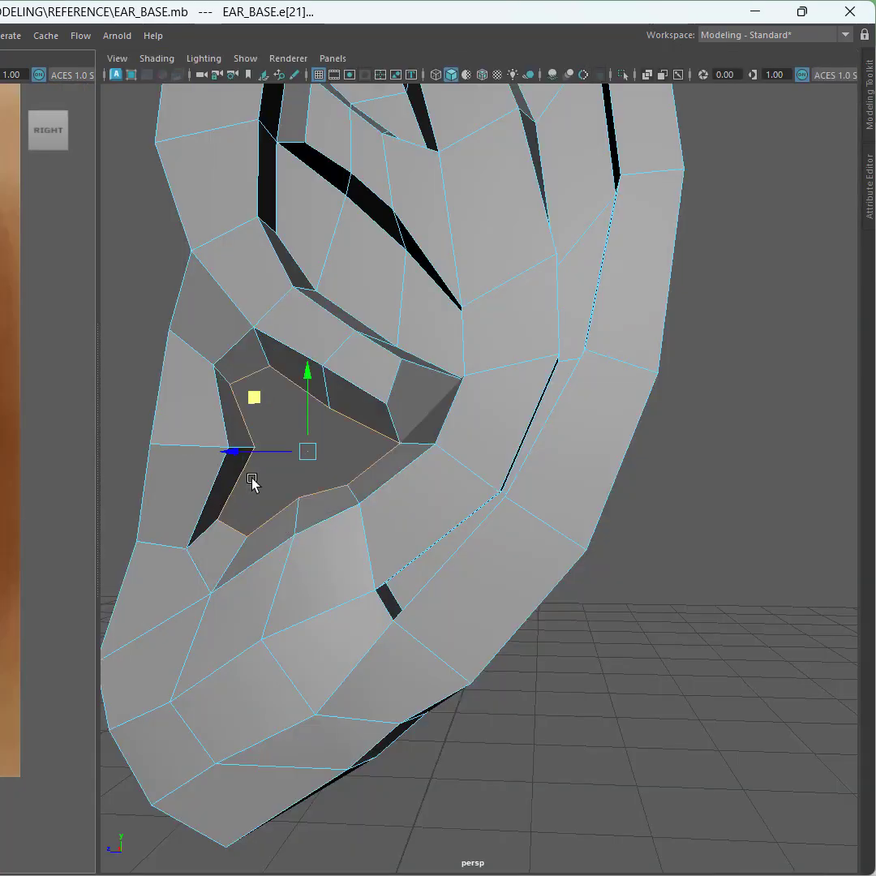
Step: Extrude the concha loop again, pushing it deeper into the ear and scaling it down
{"action": "left_click_drag", "start_coordinate": [328, 452], "coordinate": [339, 452], "text": "alt"}
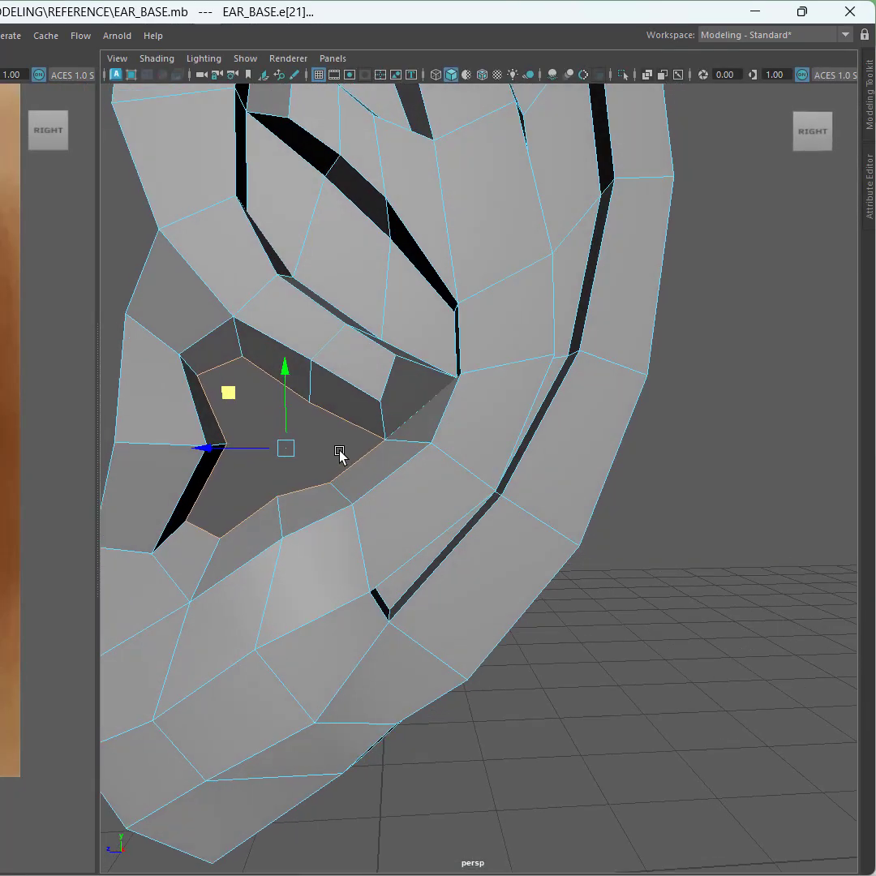
{"action": "scroll", "coordinate": [256, 428], "scroll_direction": "up", "scroll_amount": 2}
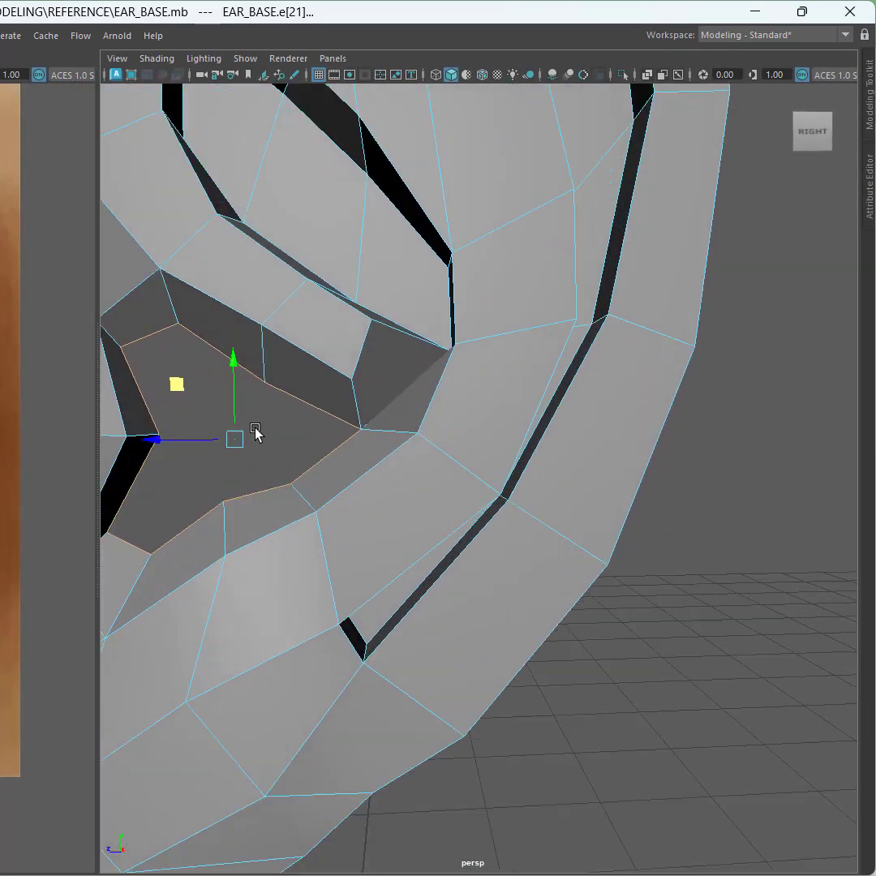
{"action": "middle_click_drag", "start_coordinate": [359, 447], "coordinate": [551, 512], "text": "alt"}
{"action": "left_click_drag", "start_coordinate": [518, 516], "coordinate": [476, 511], "text": "alt"}
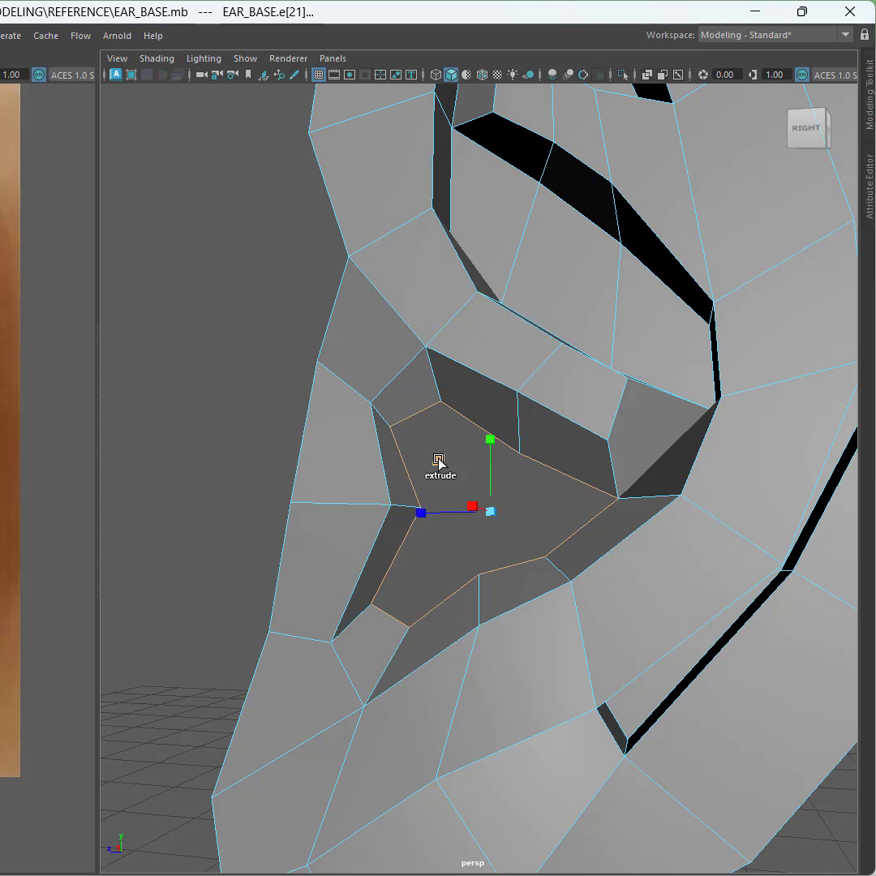
{"action": "mouse_move", "coordinate": [437, 460]}
{"action": "left_mouse_down", "text": "shift"}
{"action": "mouse_move", "coordinate": [447, 473]}
{"action": "mouse_move", "coordinate": [438, 480]}
{"action": "left_mouse_up", "text": "shift"}
{"action": "left_click_drag", "start_coordinate": [383, 486], "coordinate": [529, 538], "text": "alt"}
{"action": "key", "text": "w"}
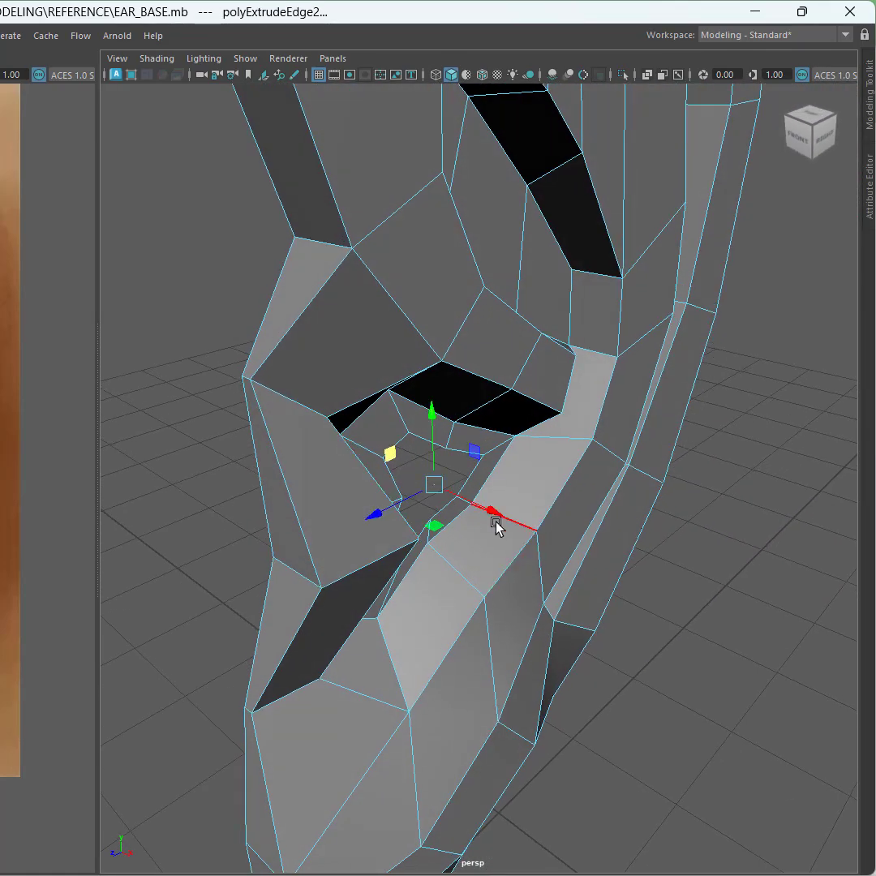
{"action": "left_click_drag", "start_coordinate": [483, 513], "coordinate": [436, 506]}
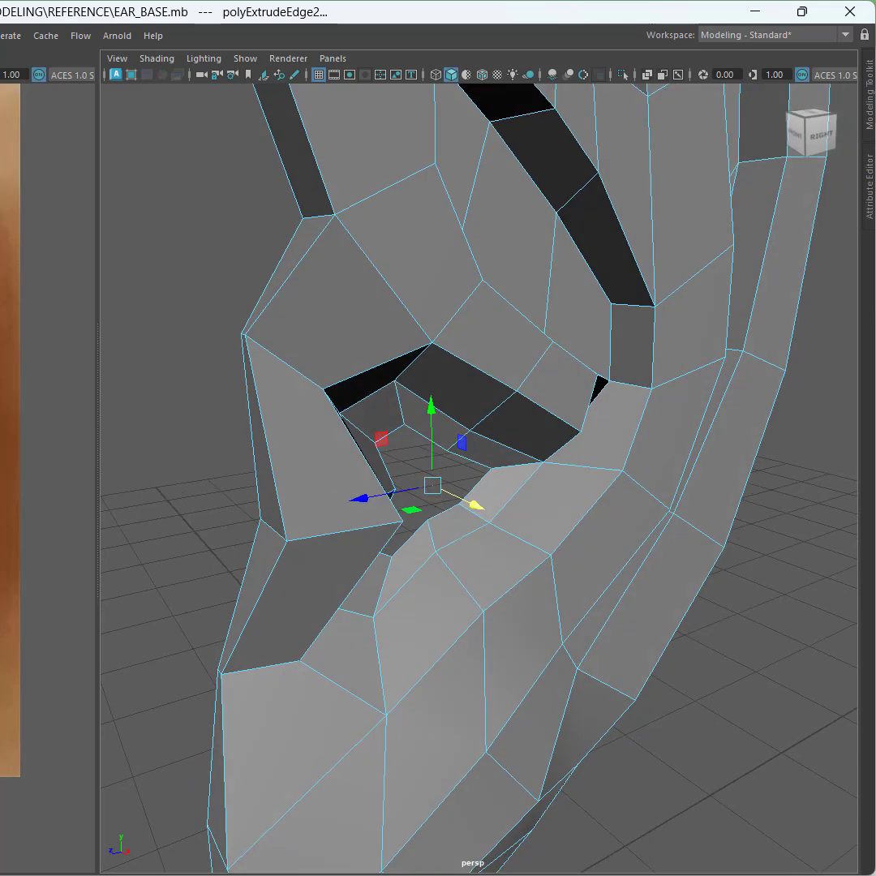
{"action": "key", "text": "r"}
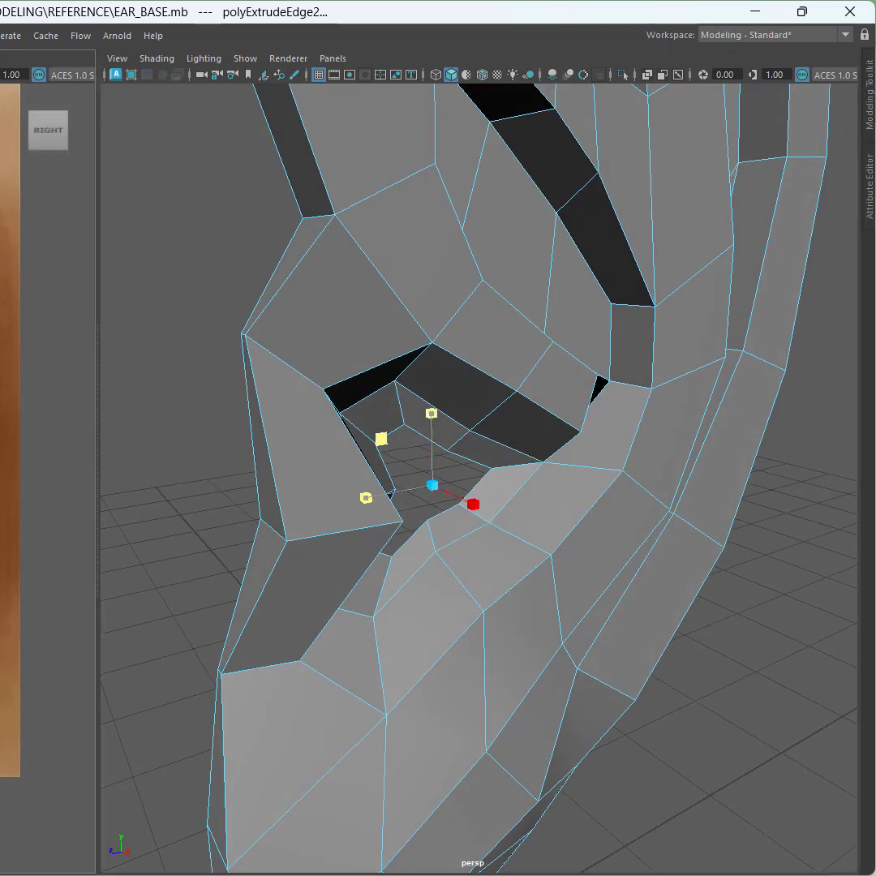
{"action": "left_click_drag", "start_coordinate": [381, 439], "coordinate": [366, 424]}
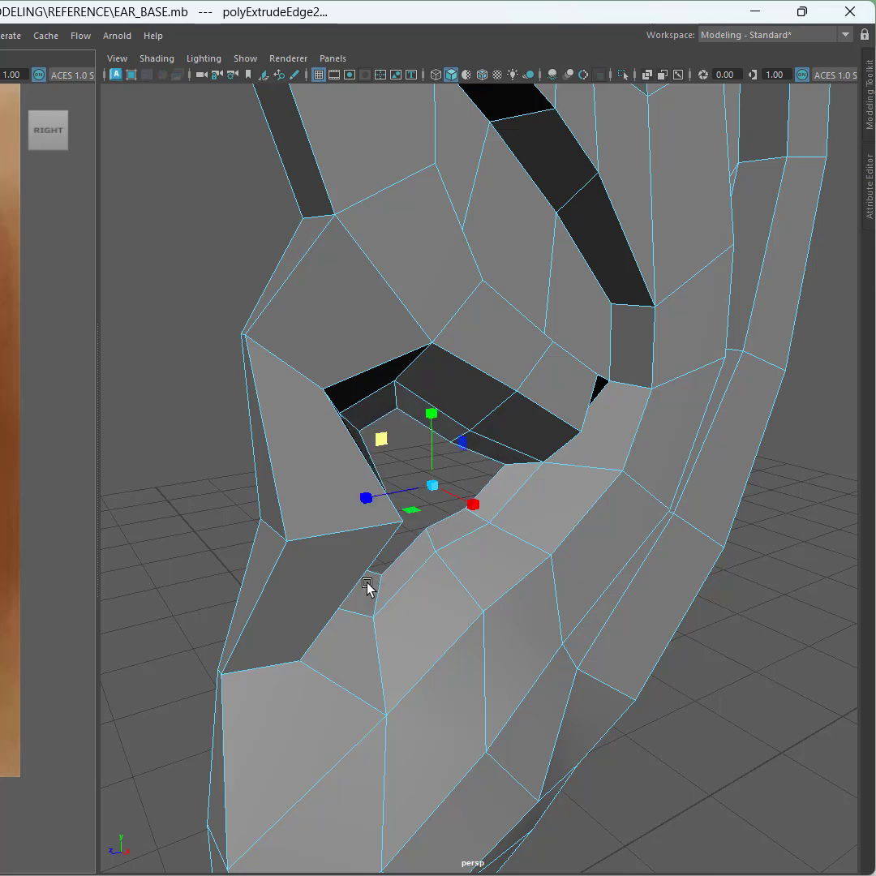
Step: Extrude the loop a third time, then move and scale it further into the ear canal
{"action": "left_click_drag", "start_coordinate": [367, 585], "coordinate": [333, 567], "text": "alt"}
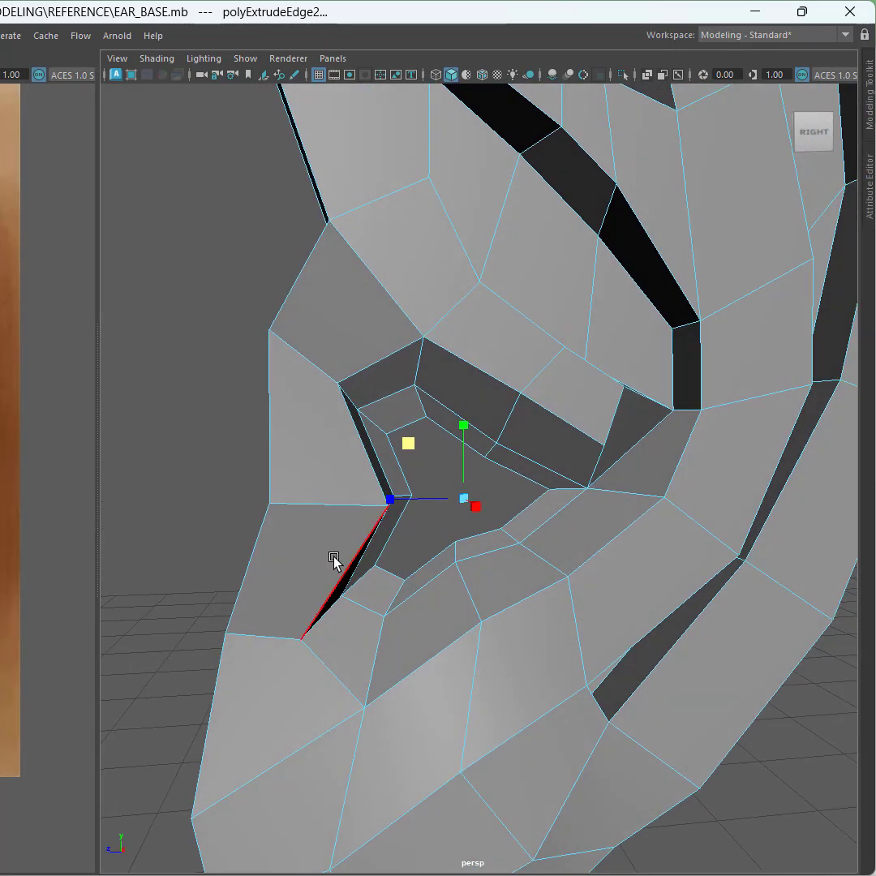
{"action": "left_click_drag", "start_coordinate": [410, 443], "coordinate": [416, 460], "text": "shift"}
{"action": "left_click_drag", "start_coordinate": [487, 531], "coordinate": [543, 574], "text": "alt"}
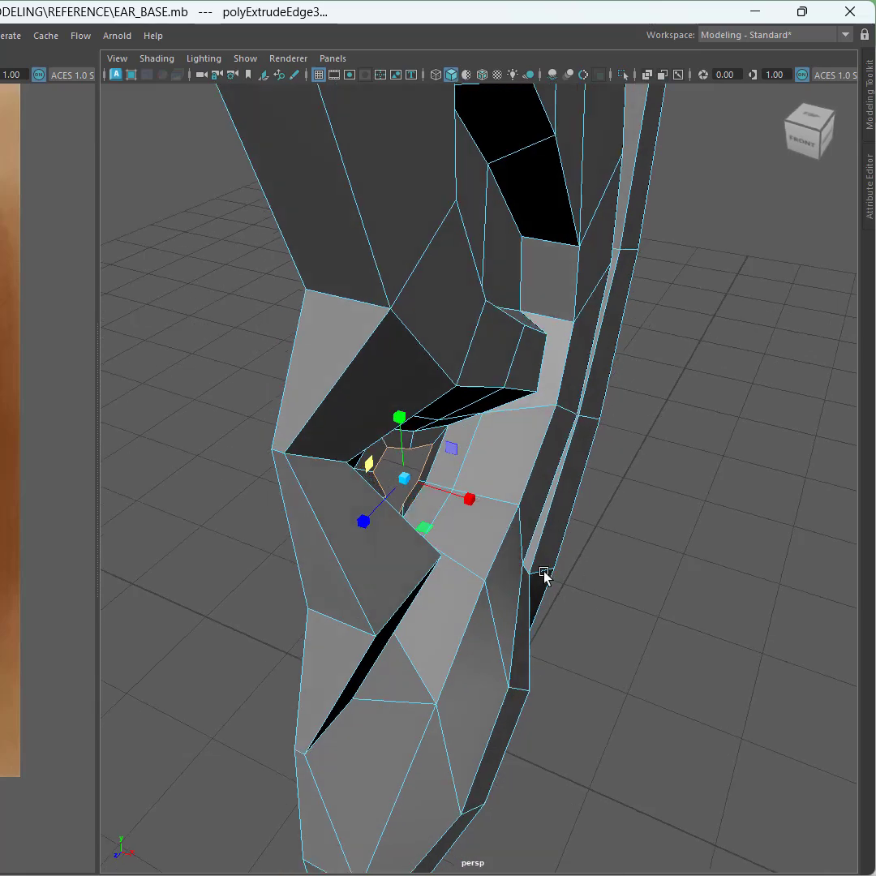
{"action": "key", "text": "w"}
{"action": "left_click_drag", "start_coordinate": [462, 491], "coordinate": [312, 458]}
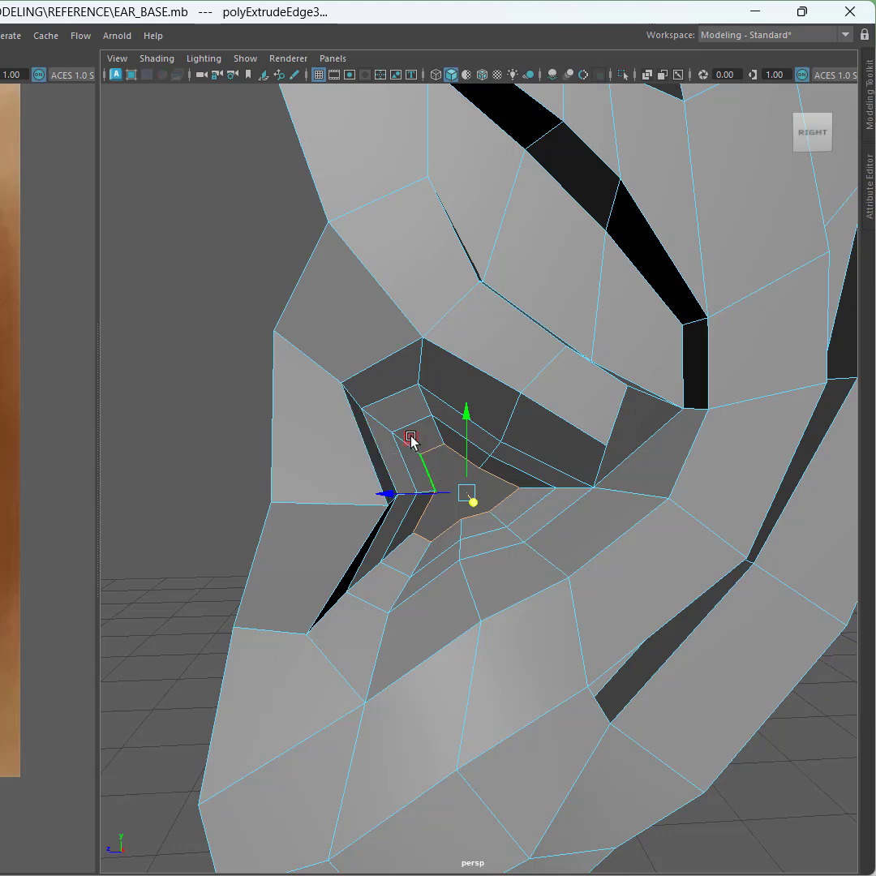
{"action": "middle_click_drag", "start_coordinate": [410, 438], "coordinate": [385, 418]}
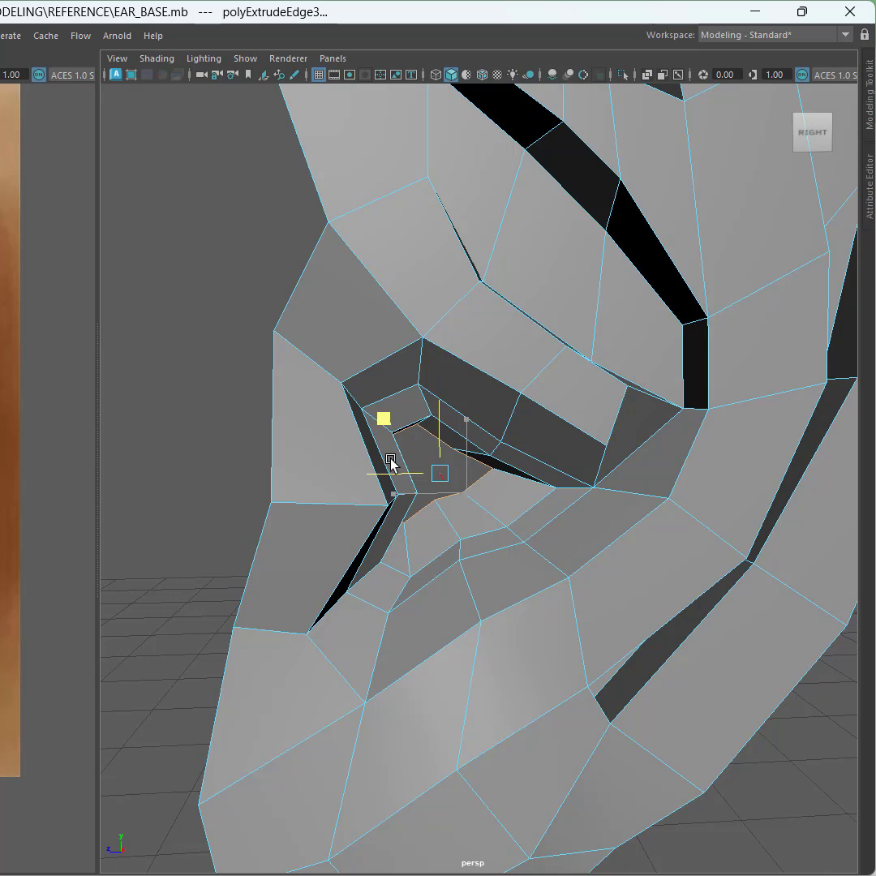
Step: Select an inner edge loop of the canal and shift it slightly to shape the canal opening
{"action": "scroll", "coordinate": [499, 507], "scroll_direction": "up", "scroll_amount": 2}
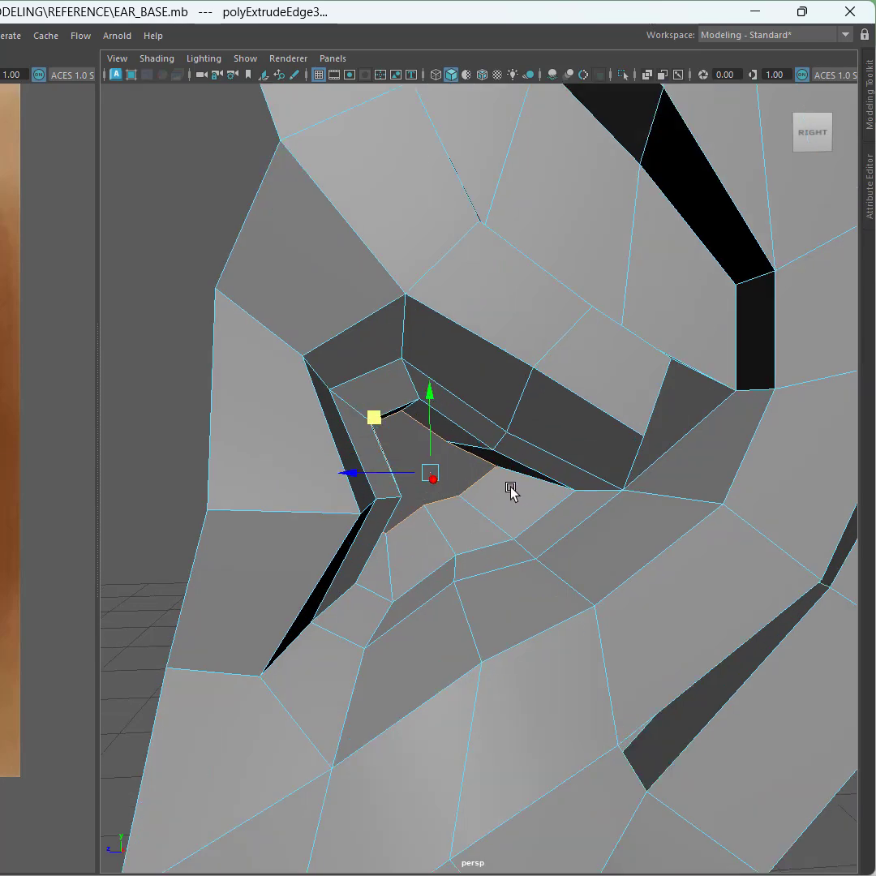
{"action": "left_click_drag", "start_coordinate": [510, 490], "coordinate": [485, 483], "text": "alt"}
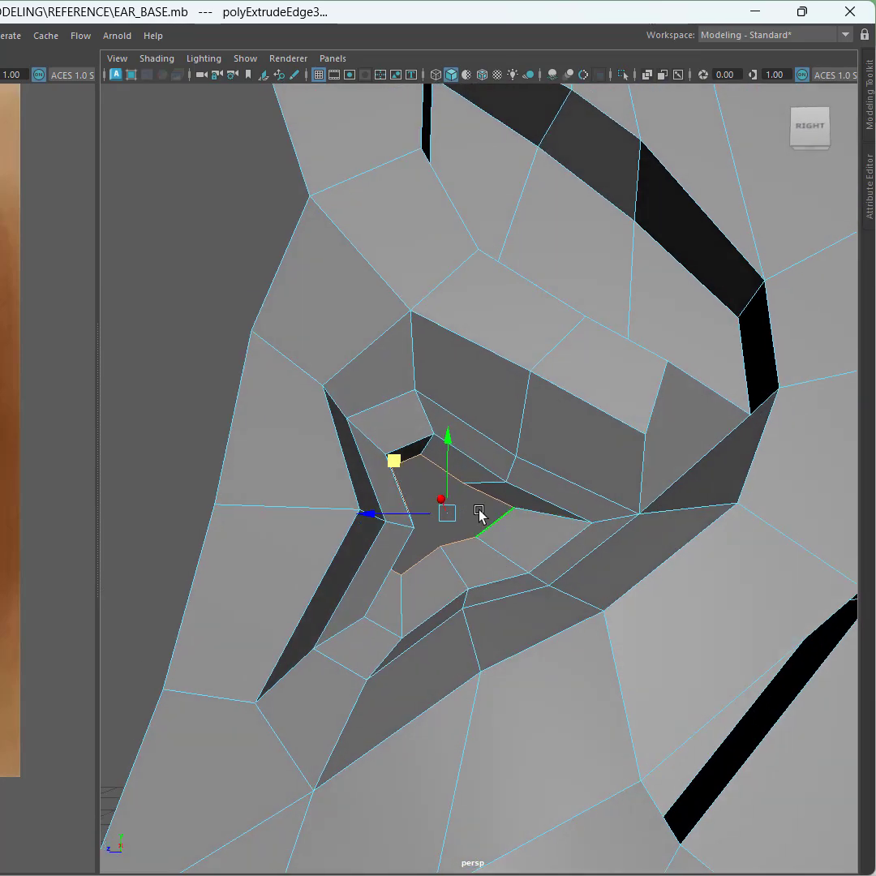
{"action": "right_click", "coordinate": [478, 513]}
{"action": "right_click_drag", "start_coordinate": [478, 513], "coordinate": [476, 371]}
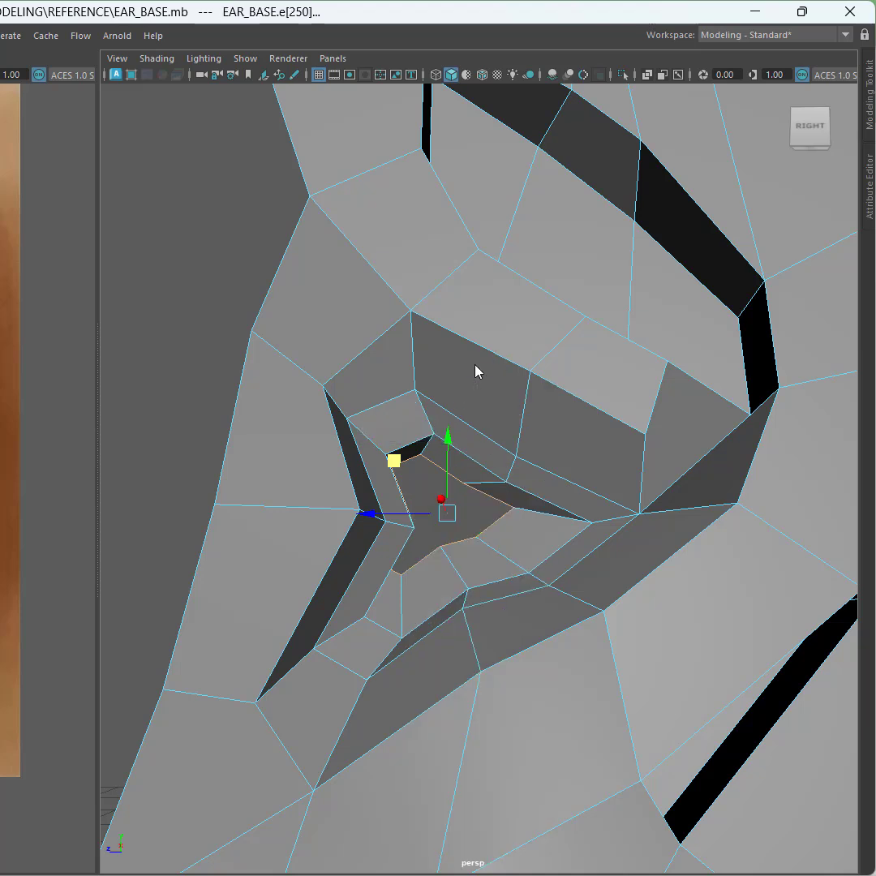
{"action": "double_click", "coordinate": [533, 495]}
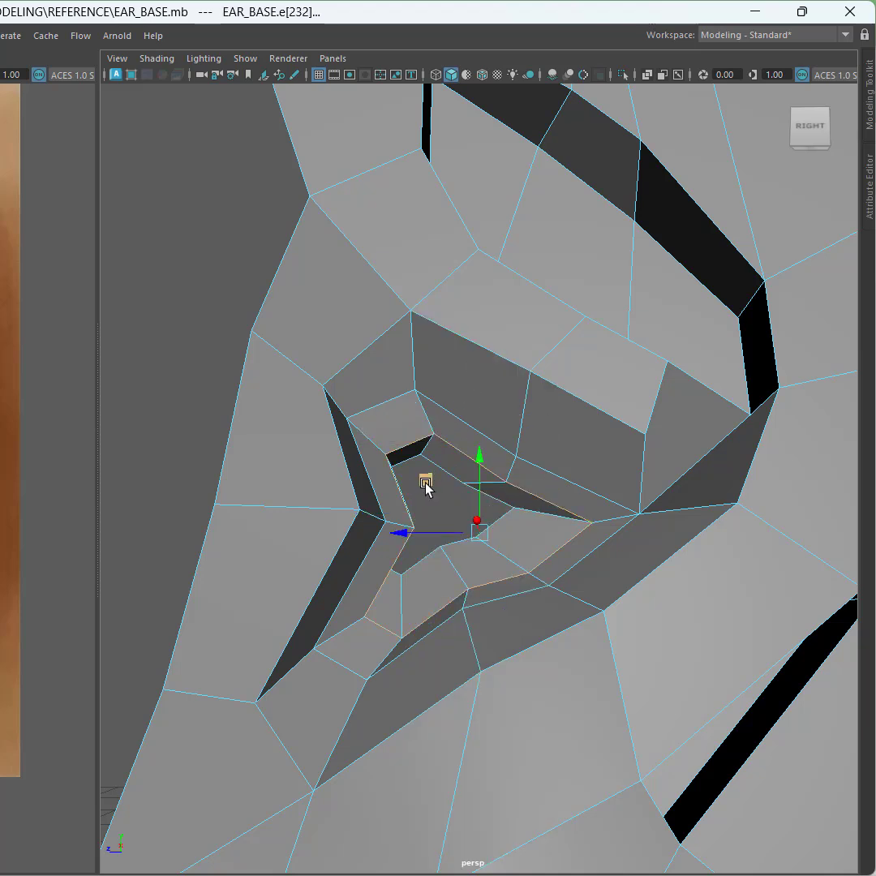
{"action": "mouse_move", "coordinate": [425, 481]}
{"action": "left_mouse_down"}
{"action": "mouse_move", "coordinate": [414, 471]}
{"action": "mouse_move", "coordinate": [413, 478]}
{"action": "left_mouse_up"}
{"action": "scroll", "coordinate": [413, 478], "scroll_direction": "down", "scroll_amount": 3}
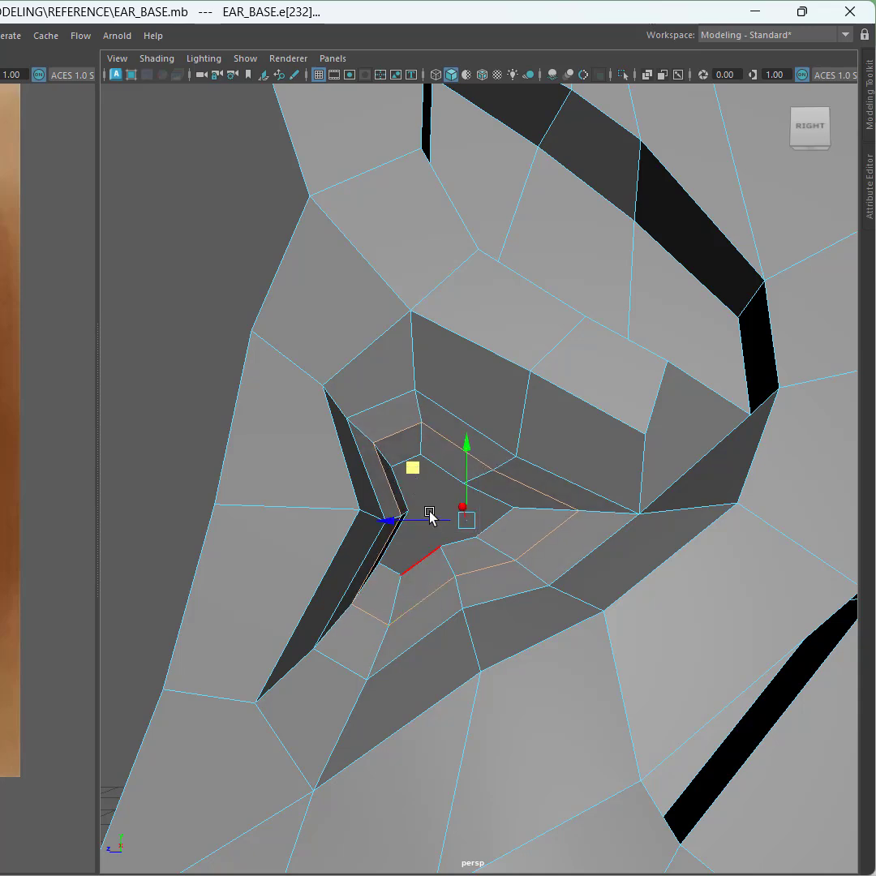
{"action": "scroll", "coordinate": [432, 527], "scroll_direction": "up", "scroll_amount": 5}
{"action": "left_click_drag", "start_coordinate": [432, 544], "coordinate": [374, 544], "text": "alt"}
{"action": "key", "text": "ctrl"}
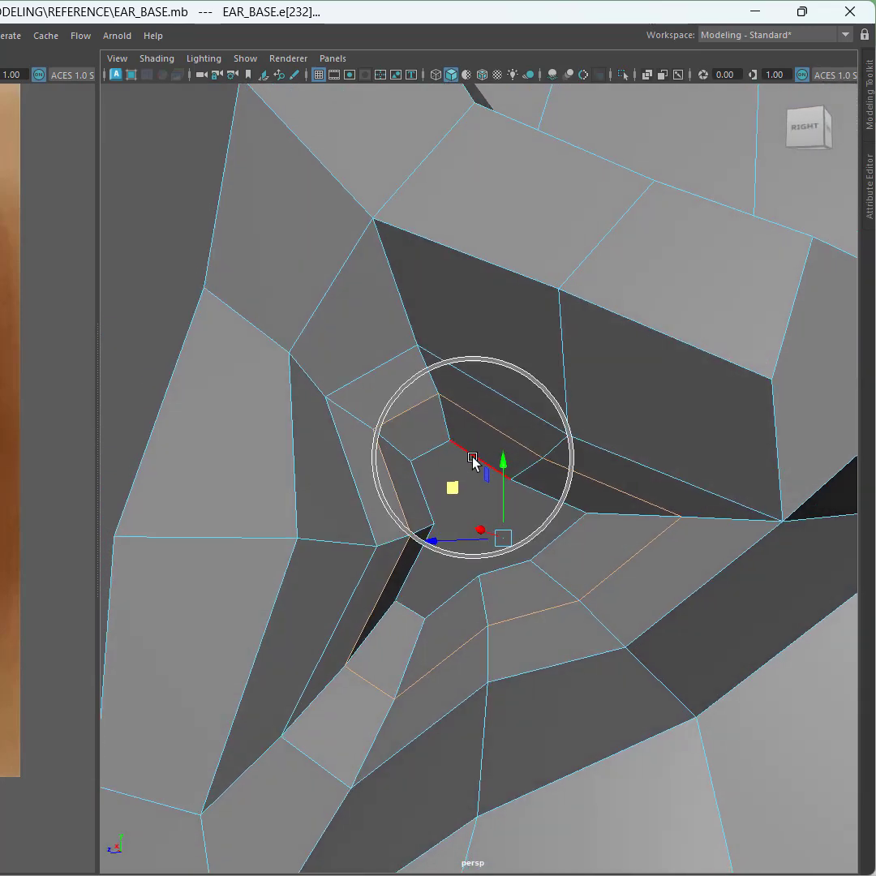
Step: Select the innermost canal edge loop, extrude it and move it further into the ear
{"action": "double_click", "coordinate": [472, 459]}
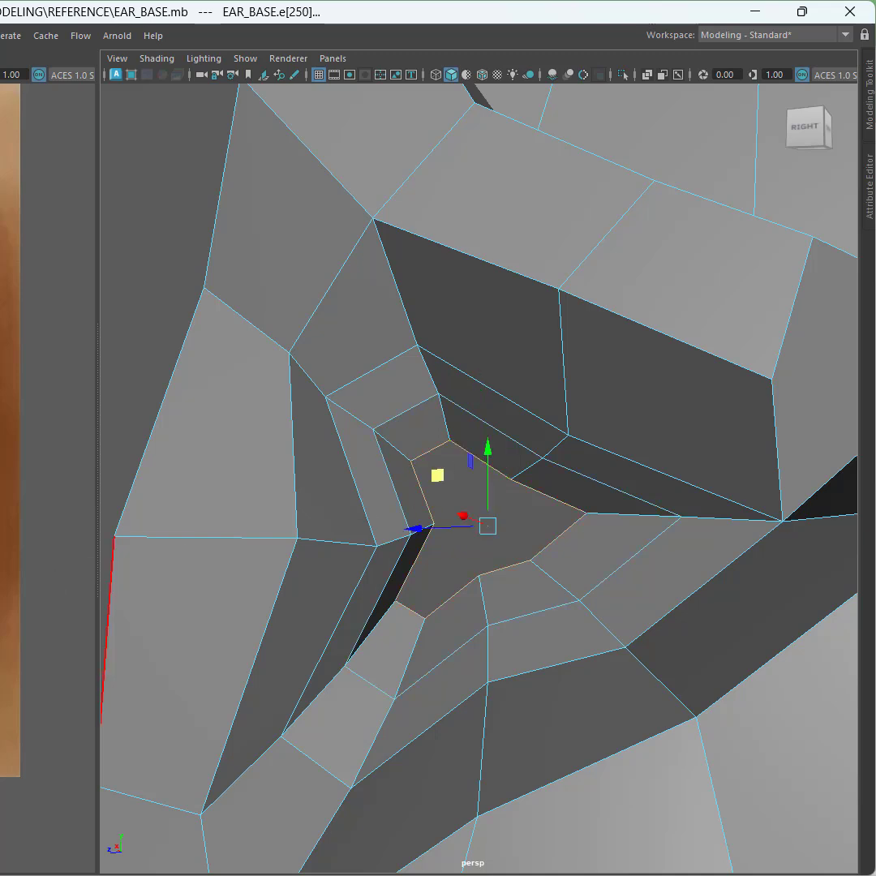
{"action": "scroll", "coordinate": [48, 478], "scroll_direction": "up", "scroll_amount": 6}
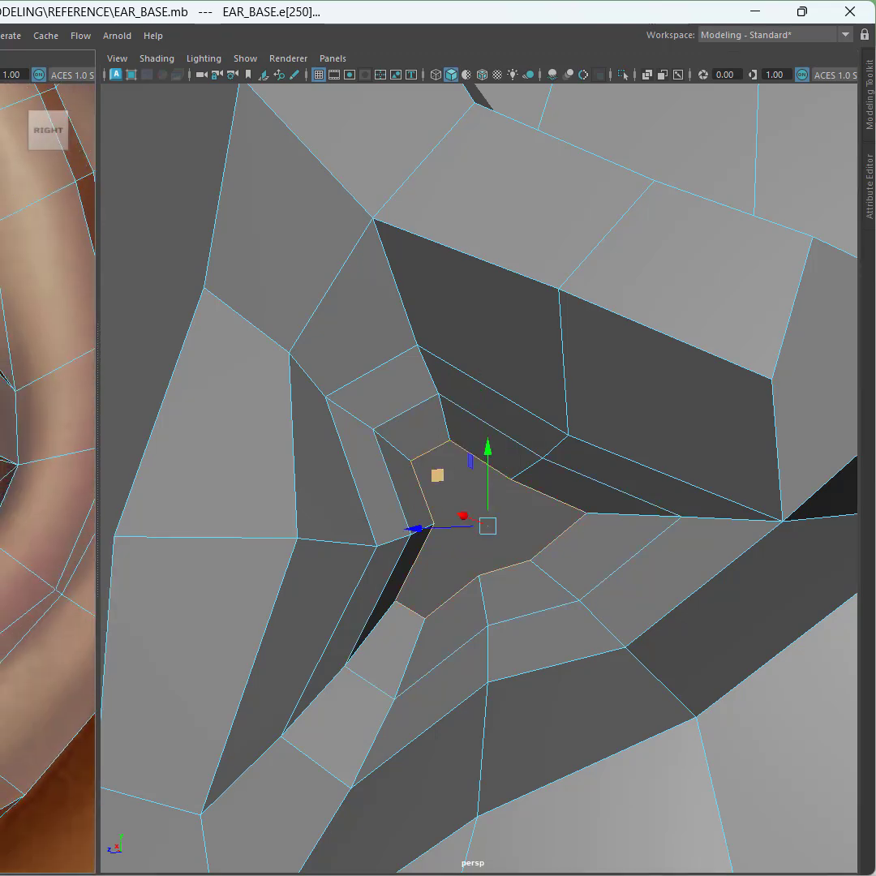
{"action": "left_click_drag", "start_coordinate": [437, 475], "coordinate": [378, 438]}
{"action": "left_click_drag", "start_coordinate": [438, 596], "coordinate": [281, 477], "text": "alt"}
{"action": "left_click_drag", "start_coordinate": [401, 519], "coordinate": [495, 497], "text": "alt"}
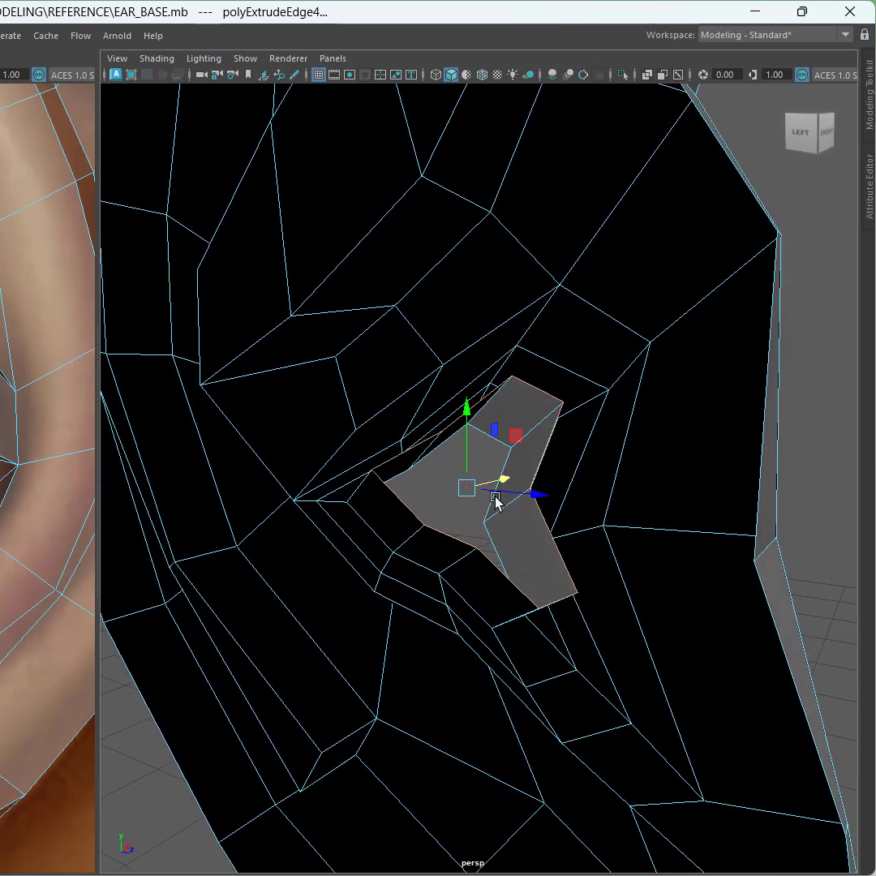
Step: Apply Circularize Components to the extruded canal loop to round it
{"action": "right_click", "coordinate": [436, 494], "text": "shift"}
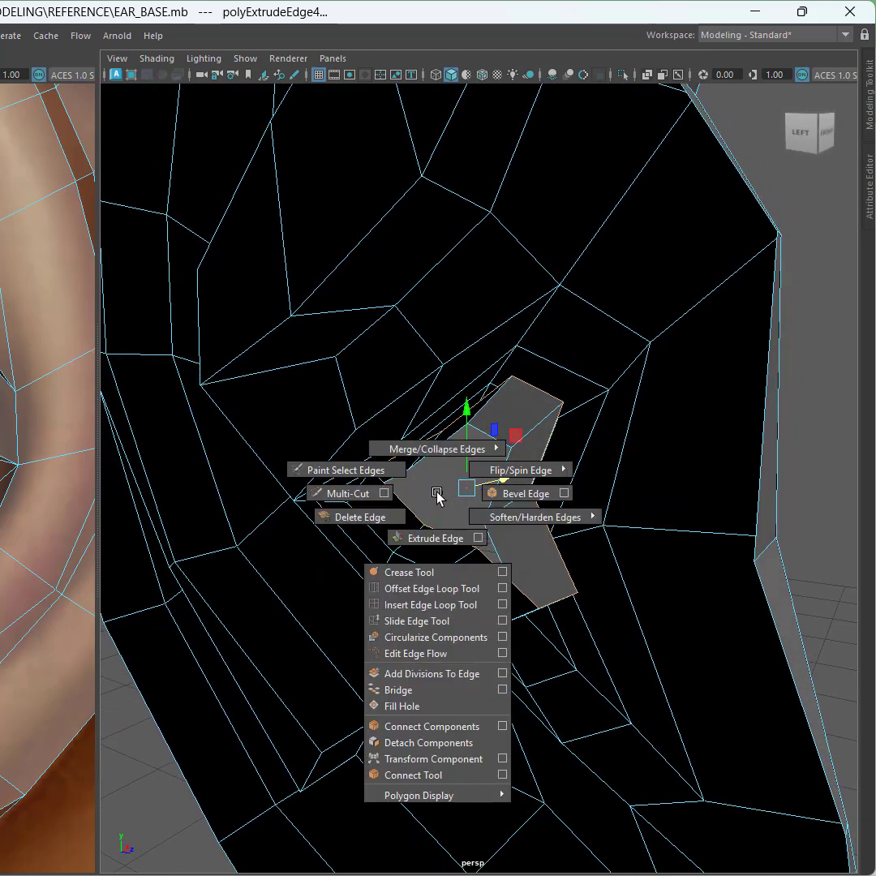
{"action": "left_click", "coordinate": [439, 638]}
{"action": "left_click_drag", "start_coordinate": [439, 638], "coordinate": [471, 628], "text": "alt"}
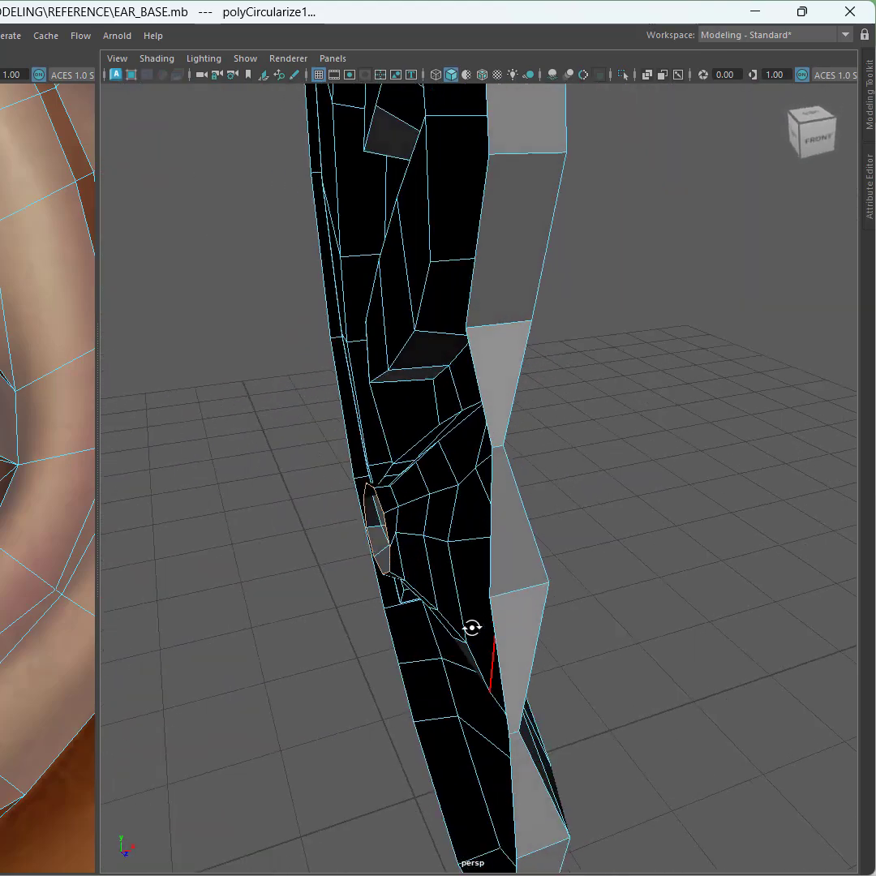
{"action": "middle_click_drag", "start_coordinate": [480, 625], "coordinate": [585, 608], "text": "alt"}
{"action": "left_click_drag", "start_coordinate": [585, 608], "coordinate": [599, 608], "text": "alt"}
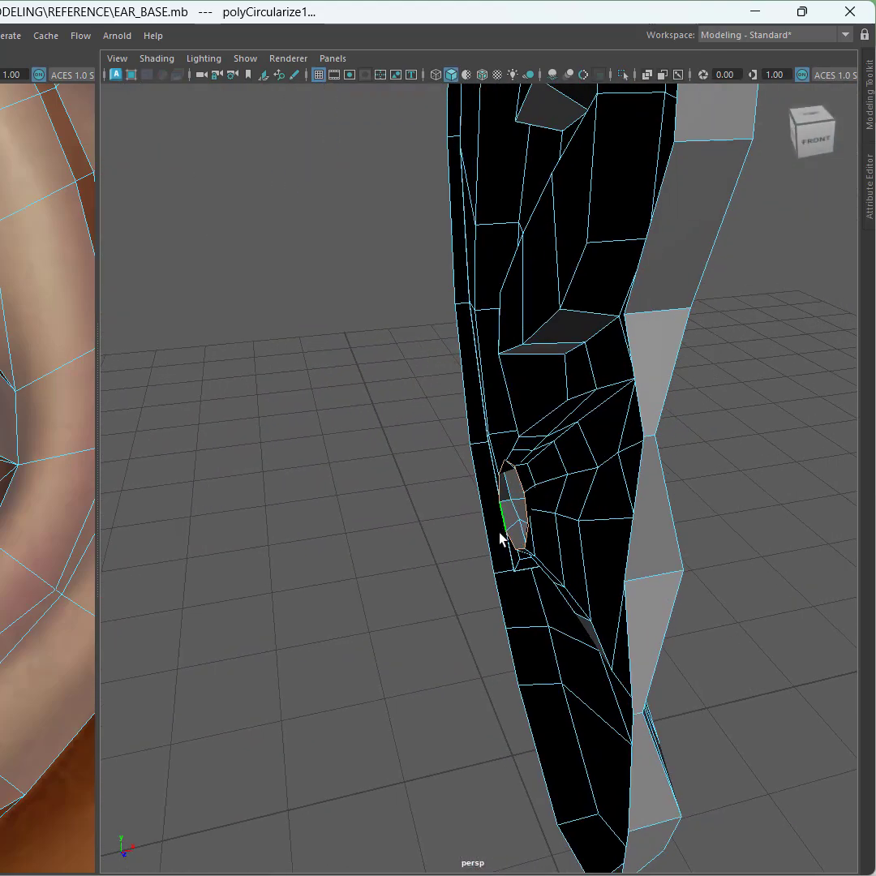
{"action": "left_click_drag", "start_coordinate": [501, 538], "coordinate": [499, 608], "text": "alt"}
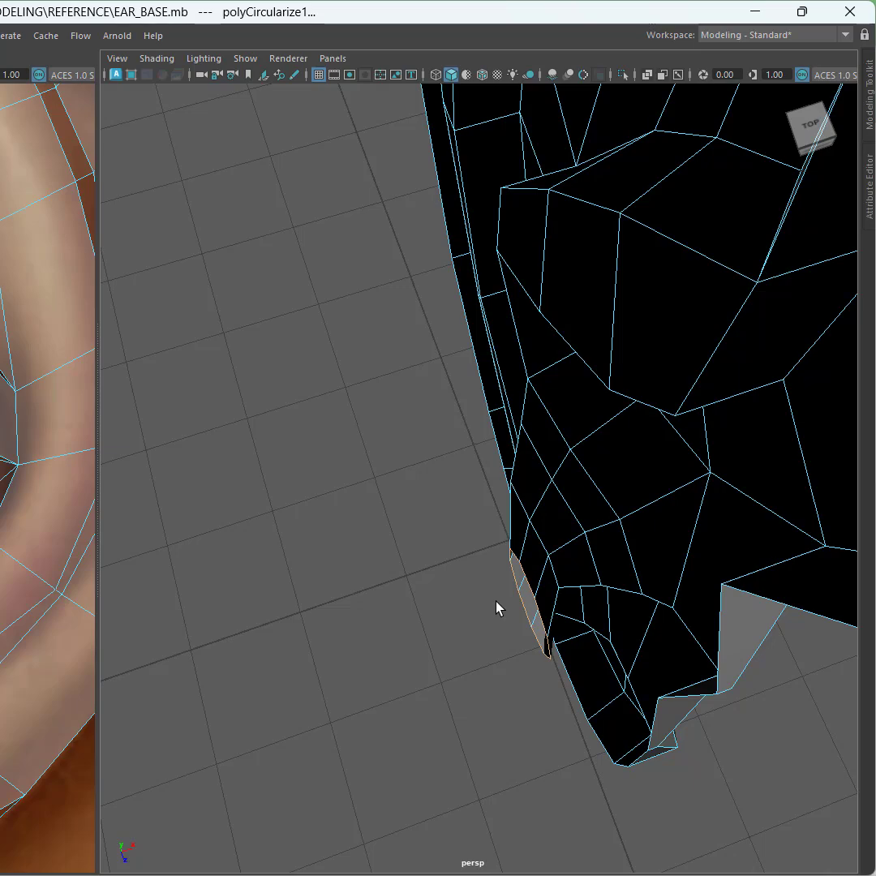
Step: Move the circularized canal loop with the Move tool to reposition the canal end
{"action": "key", "text": "w"}
{"action": "left_click_drag", "start_coordinate": [544, 658], "coordinate": [478, 636], "text": "alt"}
{"action": "middle_click_drag", "start_coordinate": [478, 636], "coordinate": [398, 633], "text": "alt"}
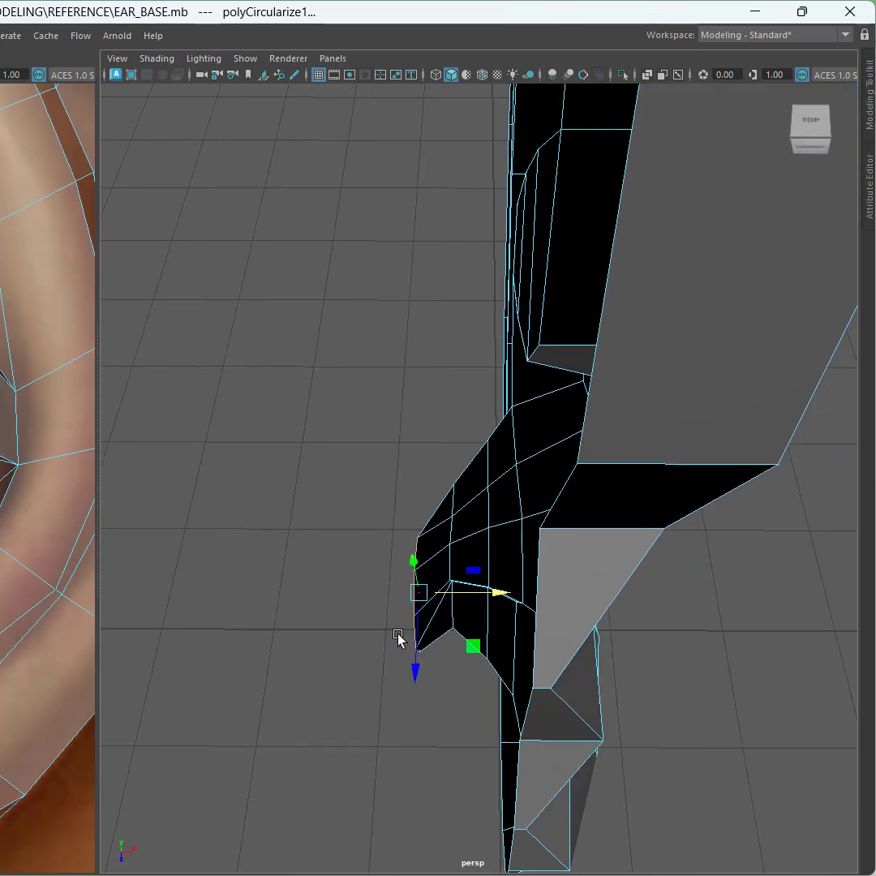
{"action": "left_click_drag", "start_coordinate": [398, 638], "coordinate": [375, 637], "text": "alt"}
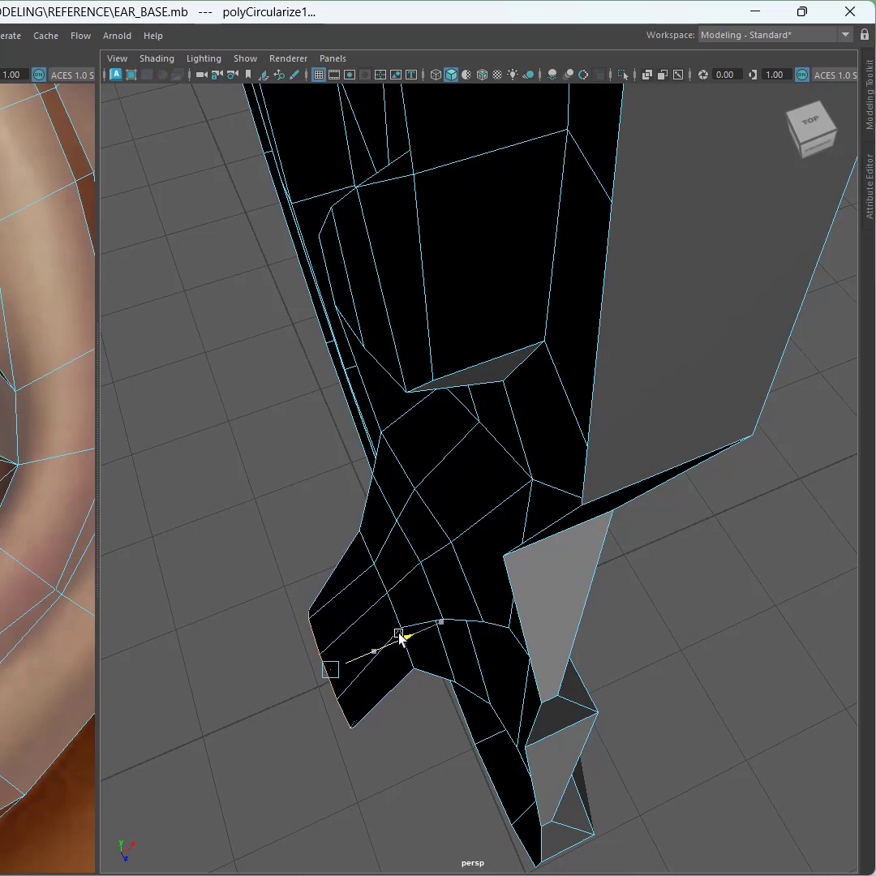
{"action": "left_click_drag", "start_coordinate": [398, 633], "coordinate": [406, 630]}
{"action": "left_click_drag", "start_coordinate": [406, 630], "coordinate": [555, 587], "text": "alt"}
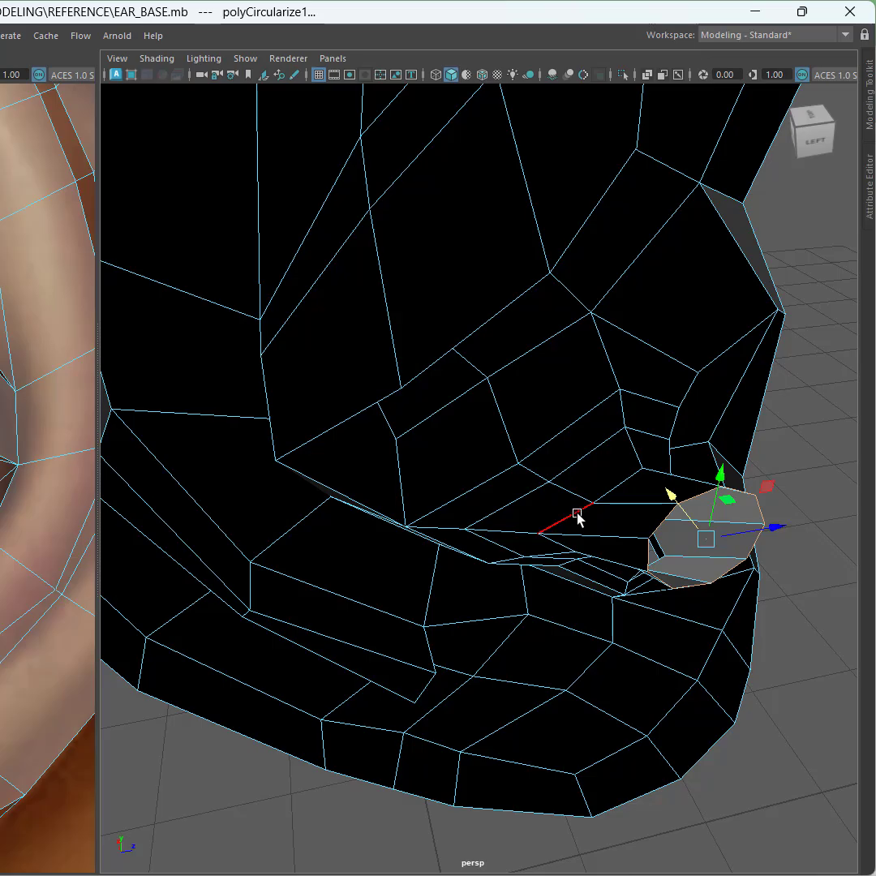
Step: Circularize the canal end loop a second time to even out its round shape
{"action": "left_click", "coordinate": [577, 517]}
{"action": "left_click_drag", "start_coordinate": [600, 527], "coordinate": [446, 539], "text": "alt"}
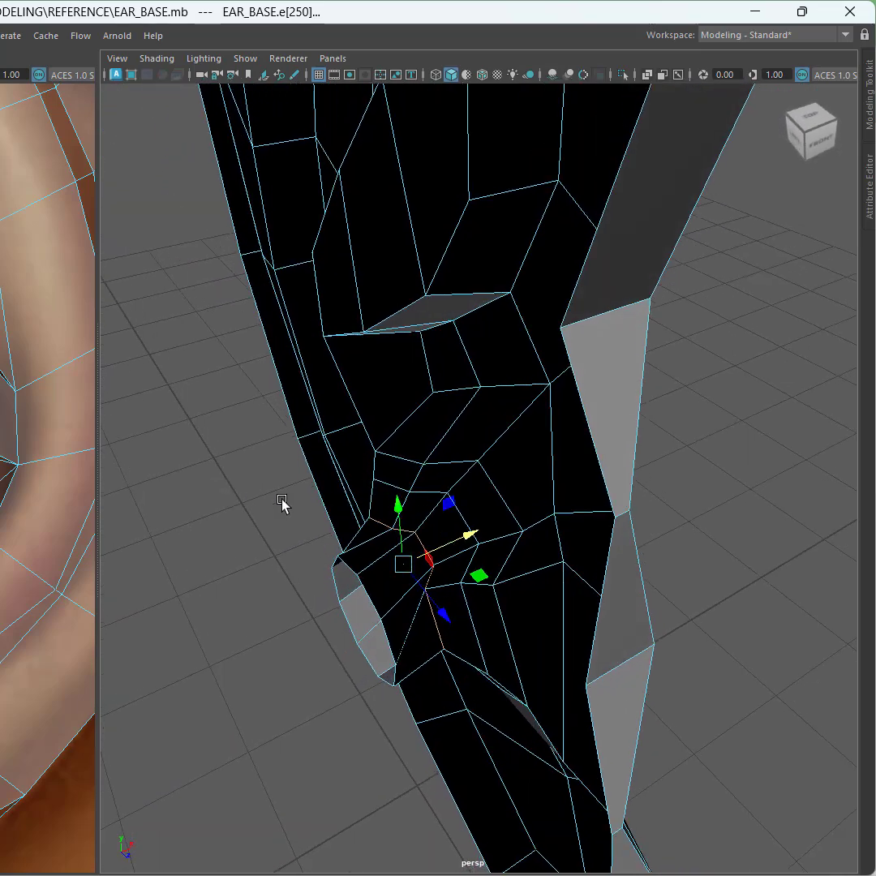
{"action": "right_click_drag", "start_coordinate": [282, 503], "coordinate": [277, 644], "text": "shift"}
{"action": "left_click_drag", "start_coordinate": [313, 649], "coordinate": [411, 620], "text": "alt"}
{"action": "scroll", "coordinate": [405, 621], "scroll_direction": "down", "scroll_amount": 2}
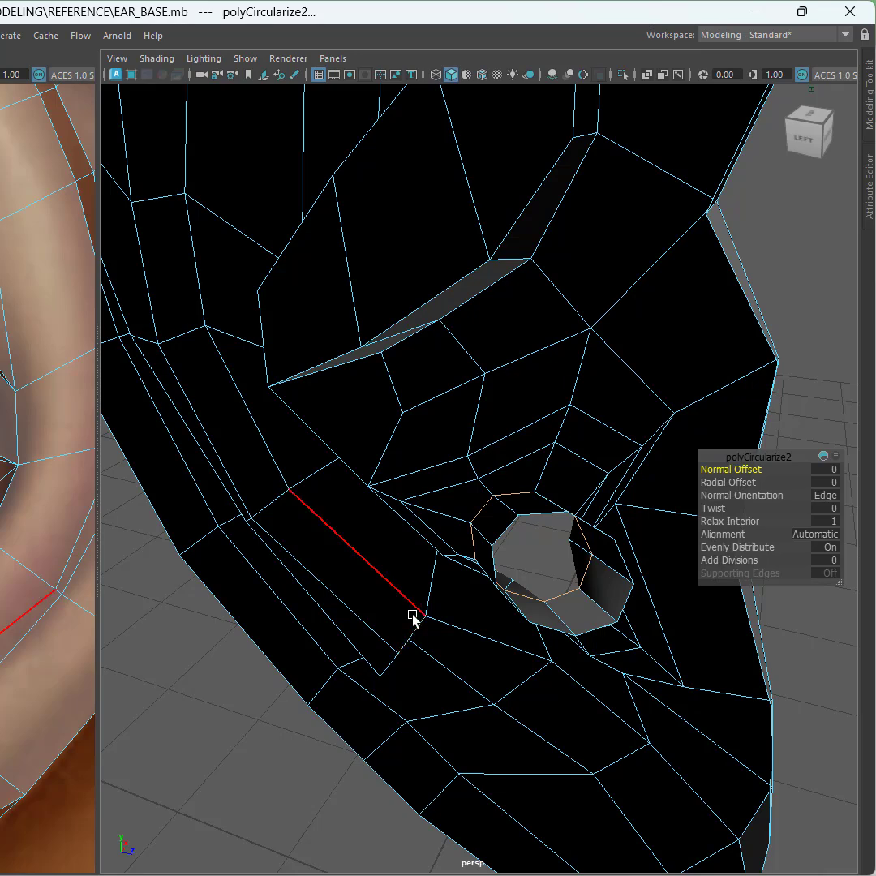
{"action": "left_click_drag", "start_coordinate": [532, 637], "coordinate": [438, 650], "text": "alt"}
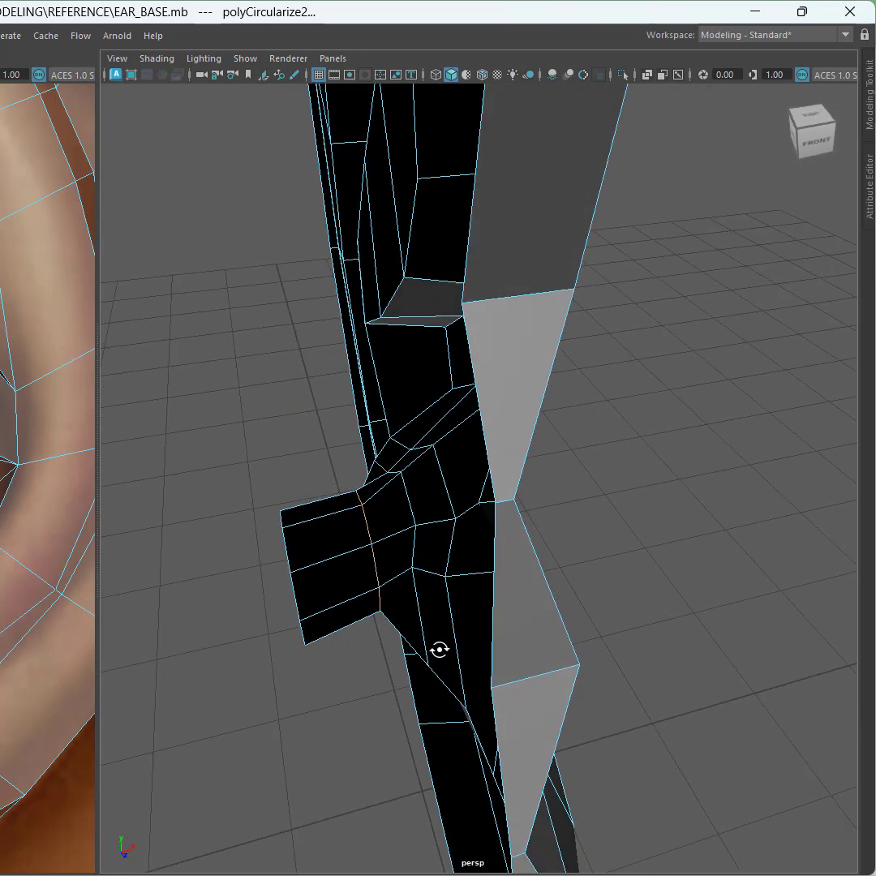
{"action": "left_click", "coordinate": [364, 531]}
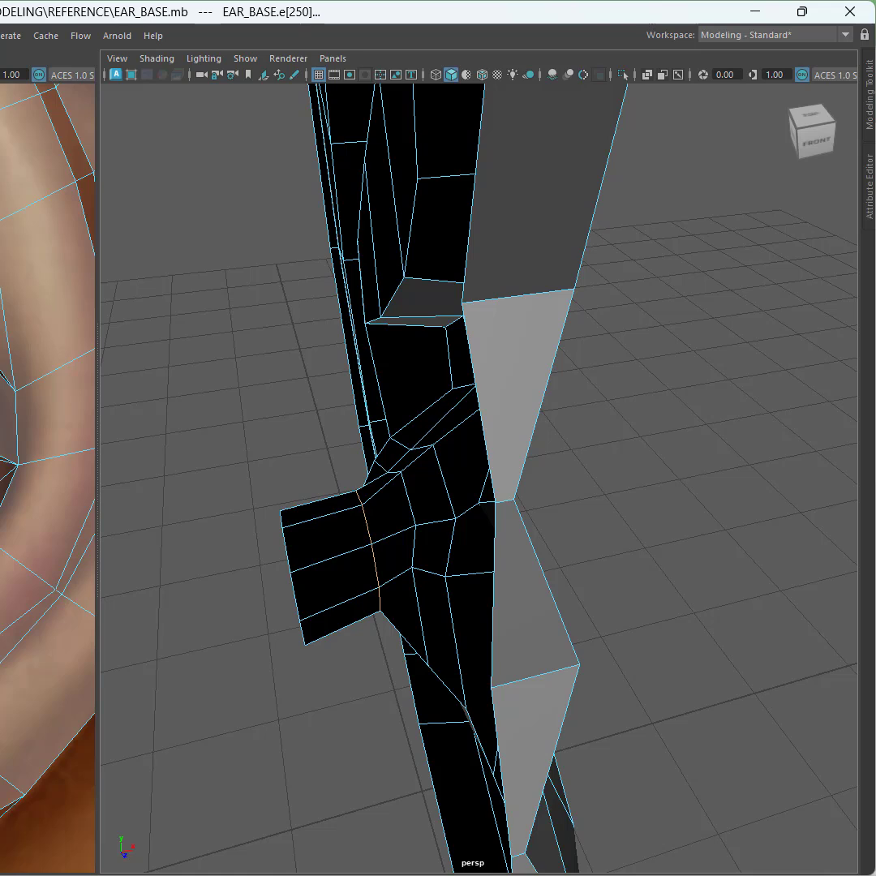
Step: Average the selected canal vertices and move them to smooth out the canal's shape
{"action": "key", "text": "g"}
{"action": "left_click_drag", "start_coordinate": [292, 570], "coordinate": [332, 591], "text": "alt"}
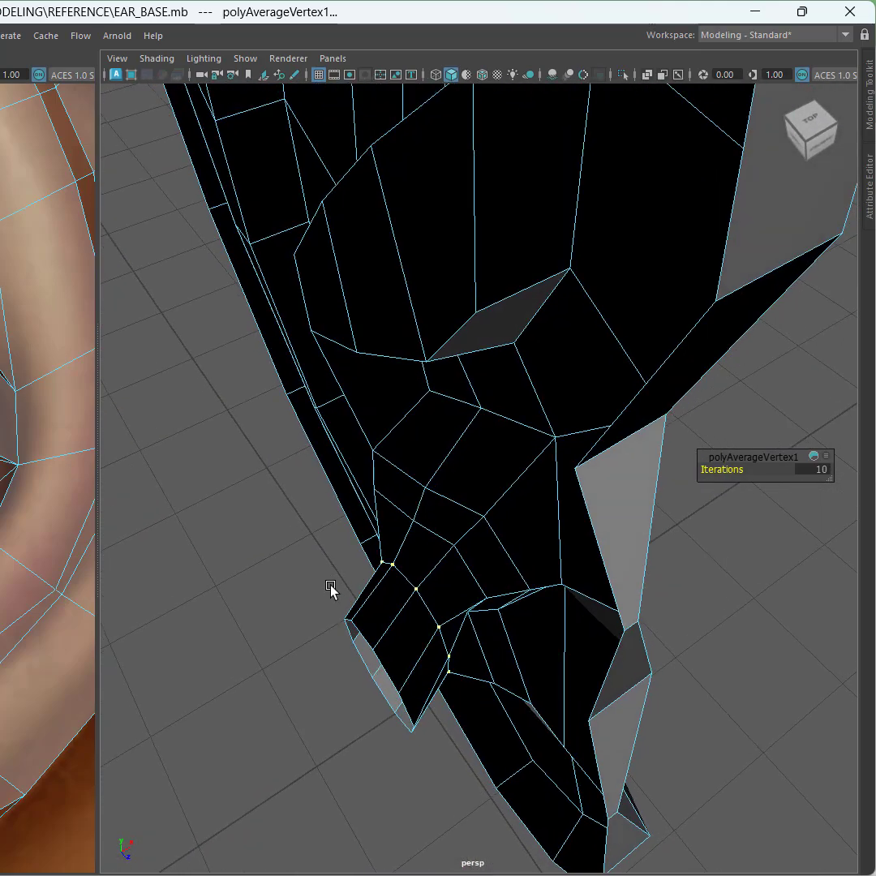
{"action": "key", "text": "w"}
{"action": "left_click_drag", "start_coordinate": [456, 660], "coordinate": [532, 670], "text": "alt"}
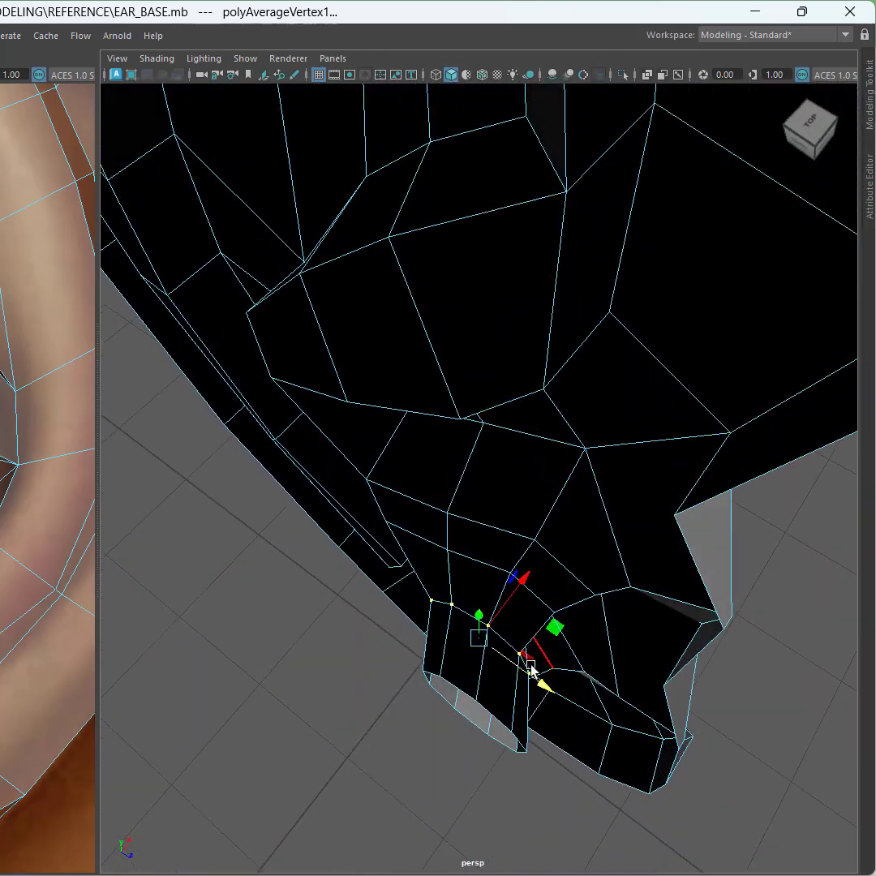
Step: Select the canal end edge loop, then rotate and move it to angle the canal opening
{"action": "left_click", "coordinate": [479, 574]}
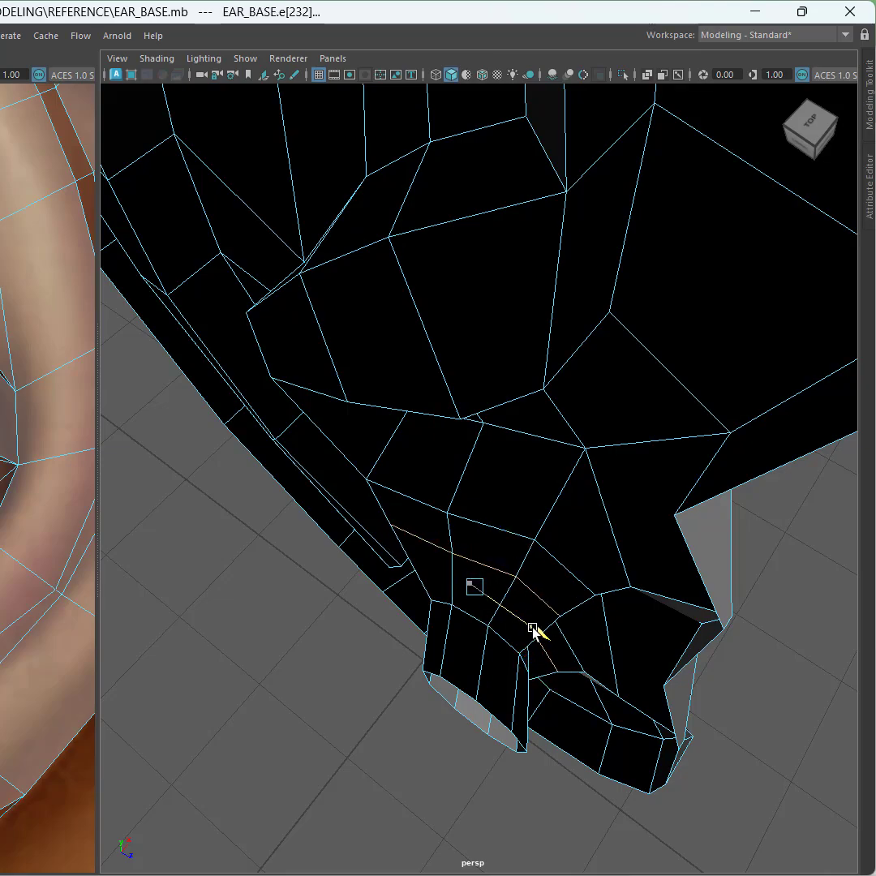
{"action": "left_click_drag", "start_coordinate": [537, 631], "coordinate": [623, 596], "text": "alt"}
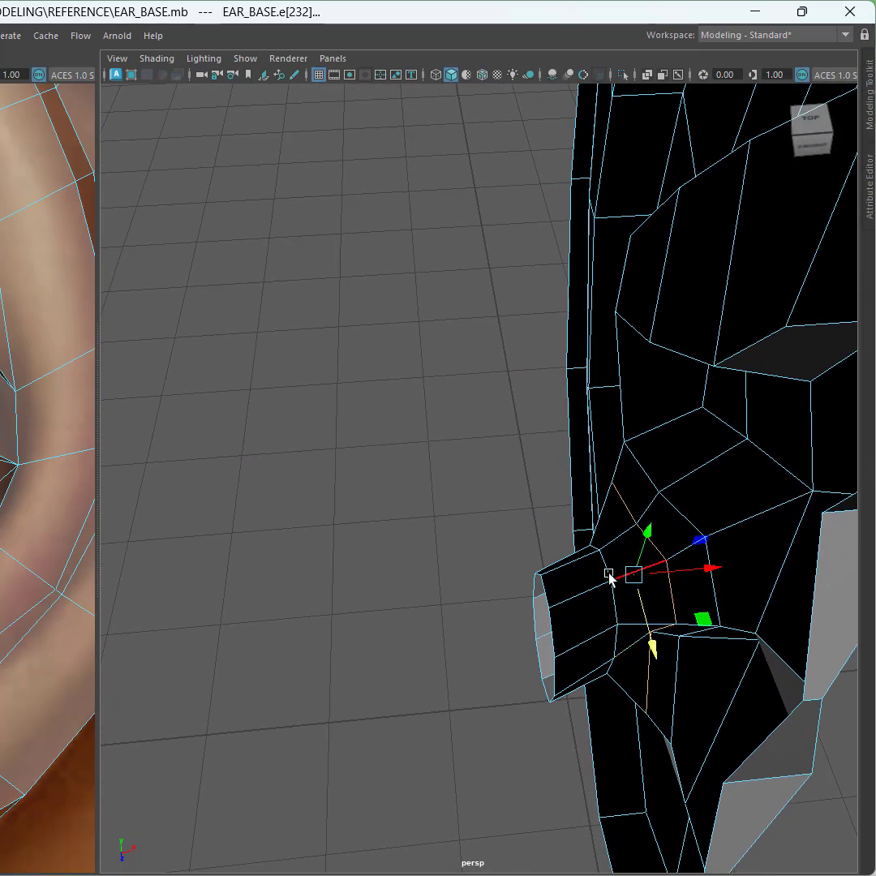
{"action": "left_click", "coordinate": [609, 575]}
{"action": "double_click", "coordinate": [547, 598]}
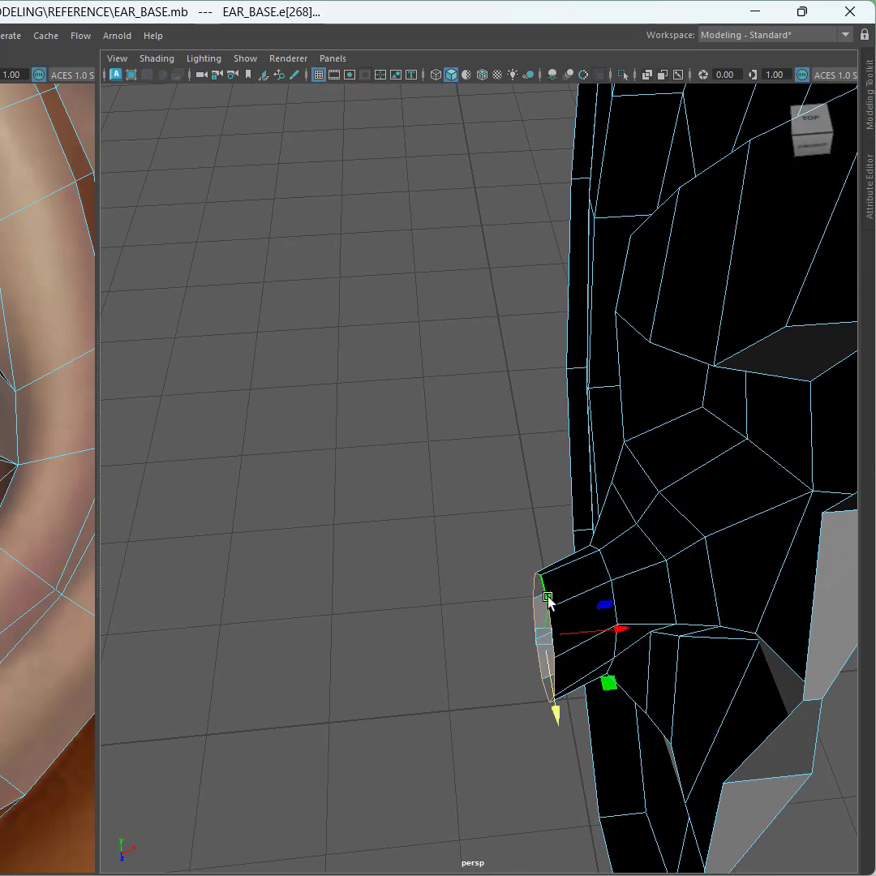
{"action": "key", "text": "e"}
{"action": "mouse_move", "coordinate": [541, 688]}
{"action": "left_mouse_down"}
{"action": "mouse_move", "coordinate": [518, 698]}
{"action": "mouse_move", "coordinate": [549, 697]}
{"action": "left_mouse_up"}
{"action": "key", "text": "w"}
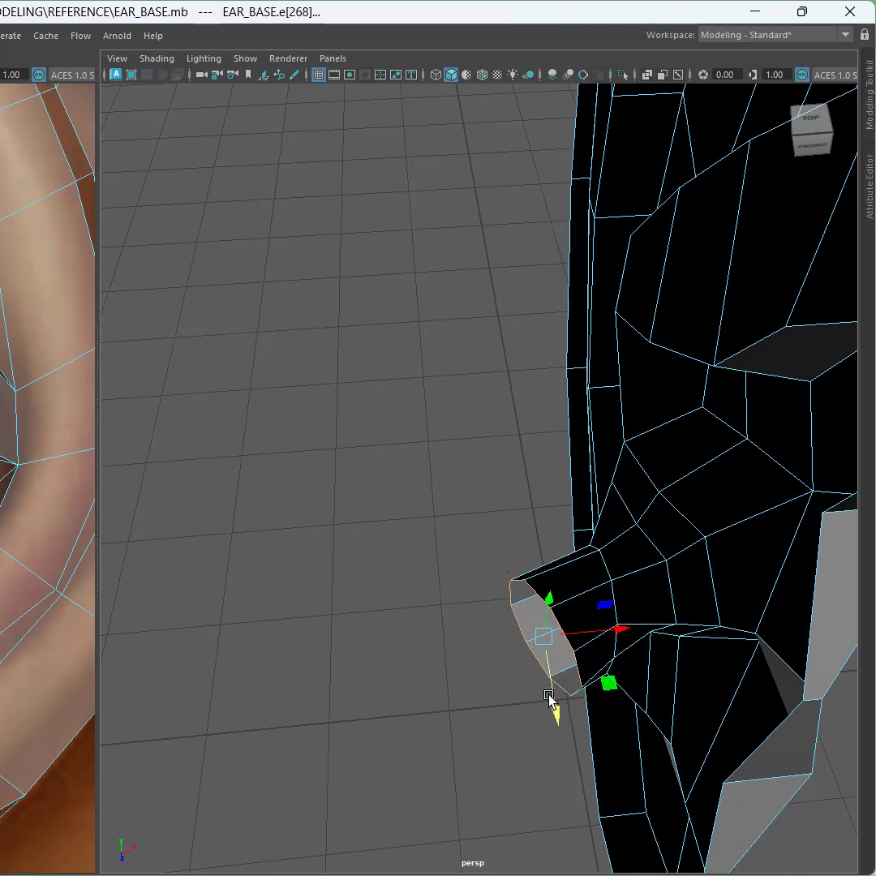
{"action": "left_click_drag", "start_coordinate": [610, 684], "coordinate": [597, 695]}
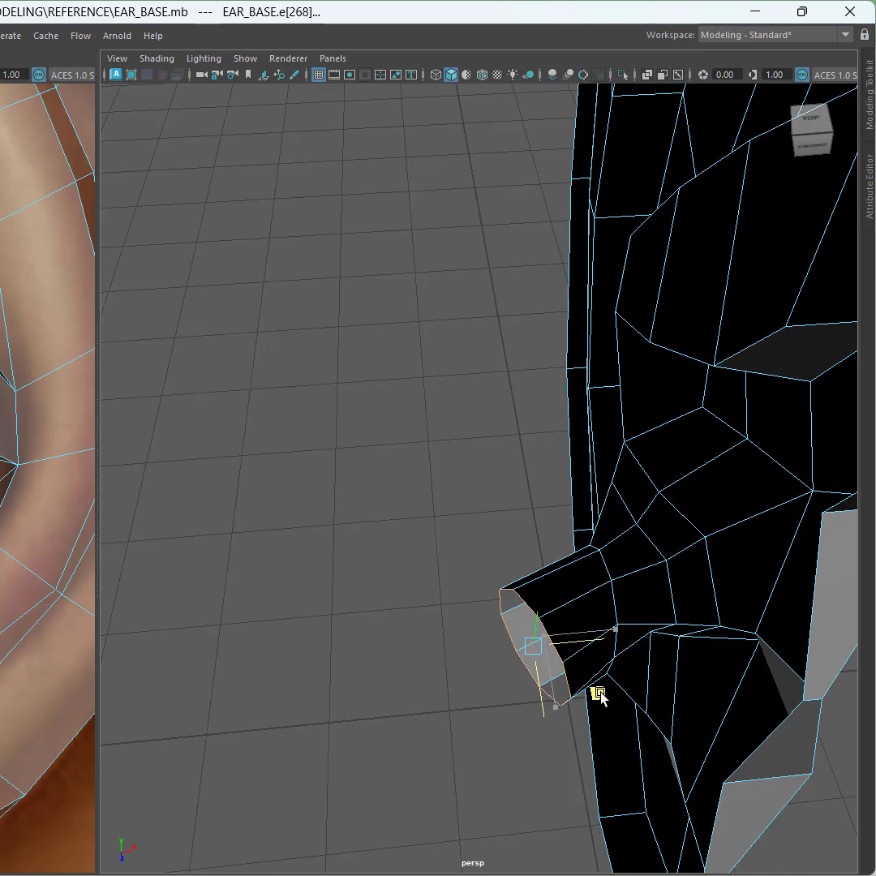
Step: Rotate the adjacent canal edge loop so it follows the canal direction
{"action": "left_click", "coordinate": [613, 602]}
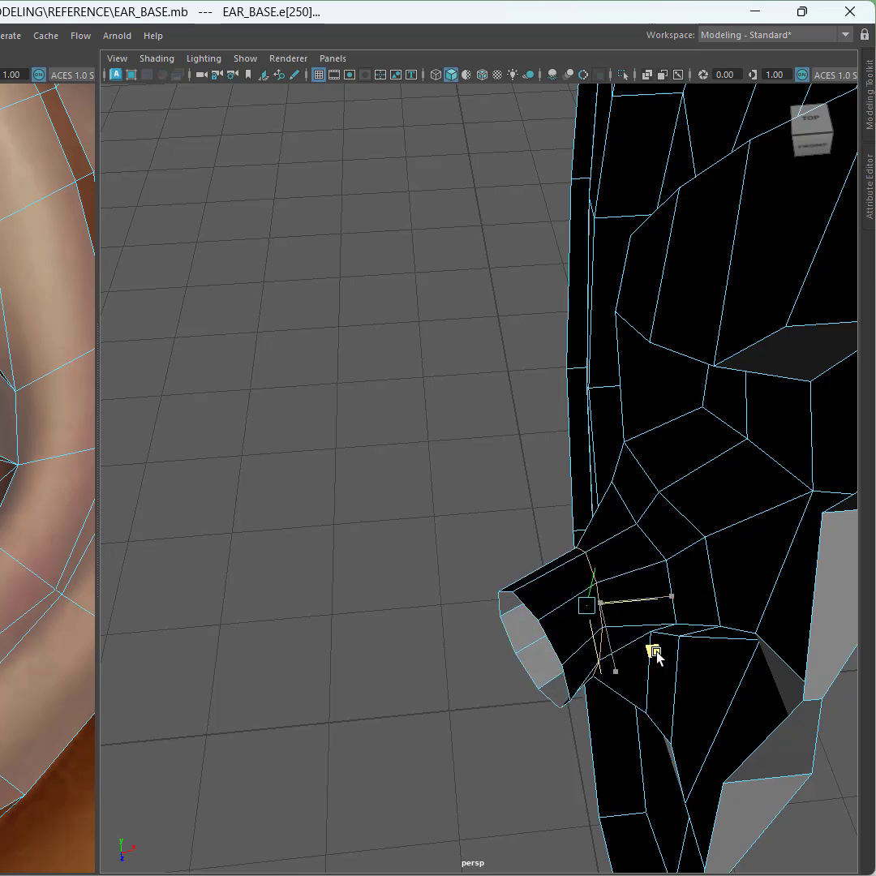
{"action": "key", "text": "e"}
{"action": "left_click_drag", "start_coordinate": [619, 671], "coordinate": [634, 665]}
{"action": "left_click", "coordinate": [440, 657]}
{"action": "double_click", "coordinate": [548, 646]}
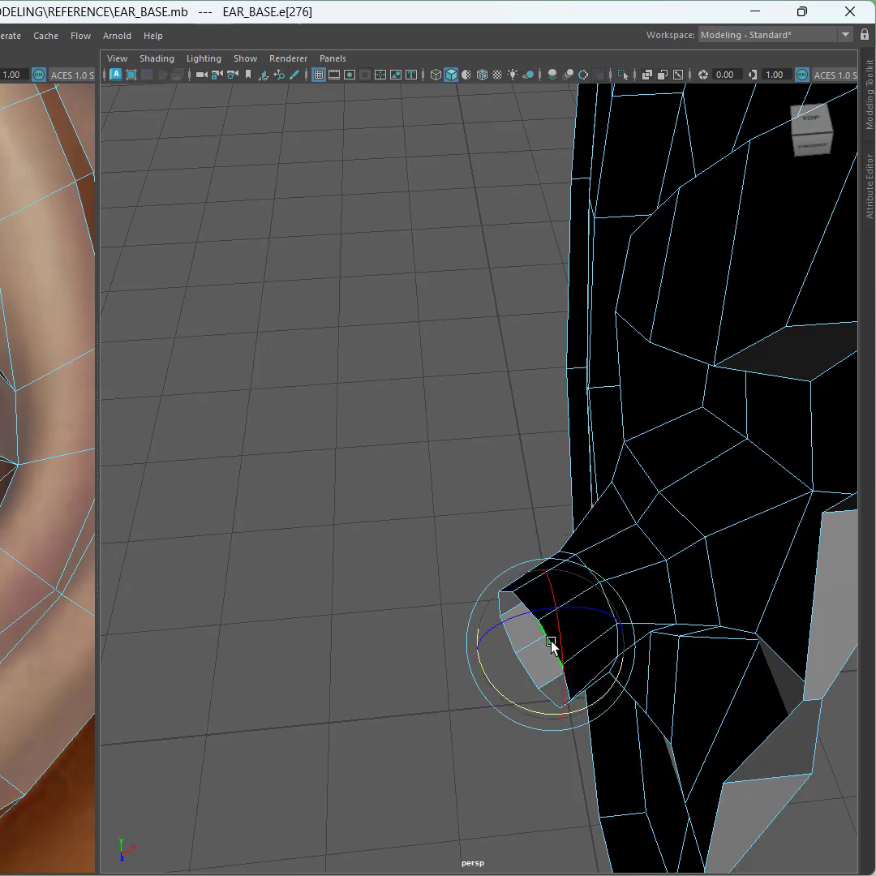
{"action": "key", "text": "w"}
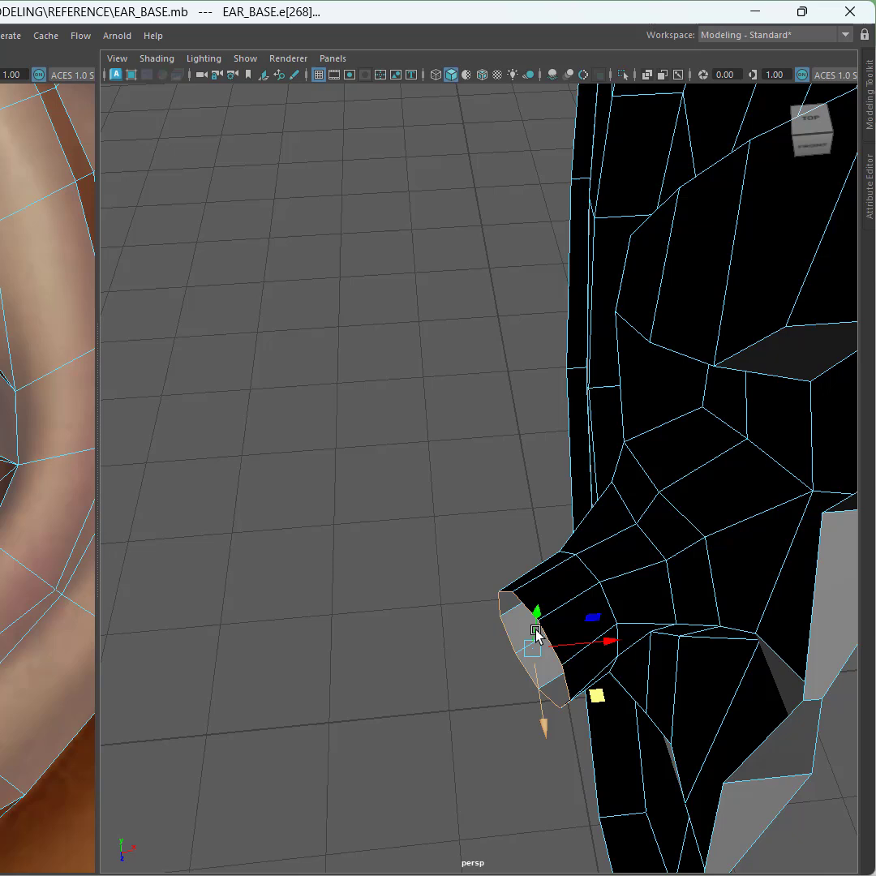
{"action": "left_click", "coordinate": [536, 715]}
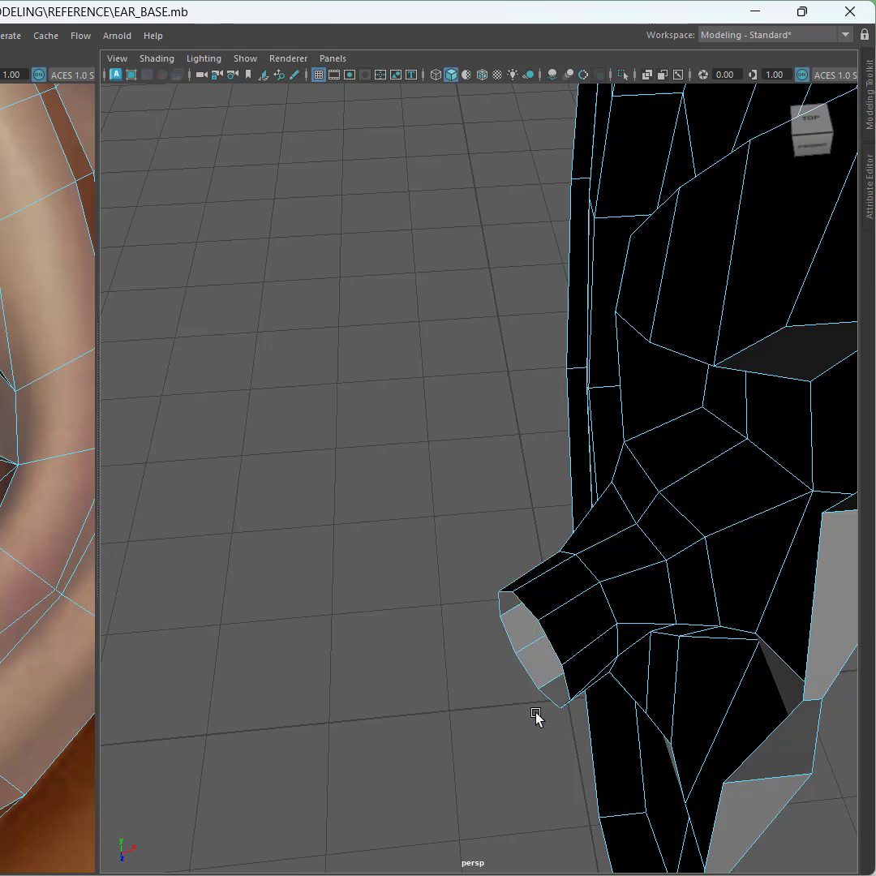
Step: Reselect the canal end loop and move it further inward to position the canal end
{"action": "double_click", "coordinate": [541, 697]}
{"action": "left_click_drag", "start_coordinate": [543, 713], "coordinate": [433, 641]}
{"action": "key", "text": "e"}
{"action": "key", "text": "r"}
{"action": "scroll", "coordinate": [630, 638], "scroll_direction": "down", "scroll_amount": 3}
{"action": "key", "text": "w"}
{"action": "scroll", "coordinate": [366, 600], "scroll_direction": "down", "scroll_amount": 5}
{"action": "scroll", "coordinate": [366, 600], "scroll_direction": "up", "scroll_amount": 6}
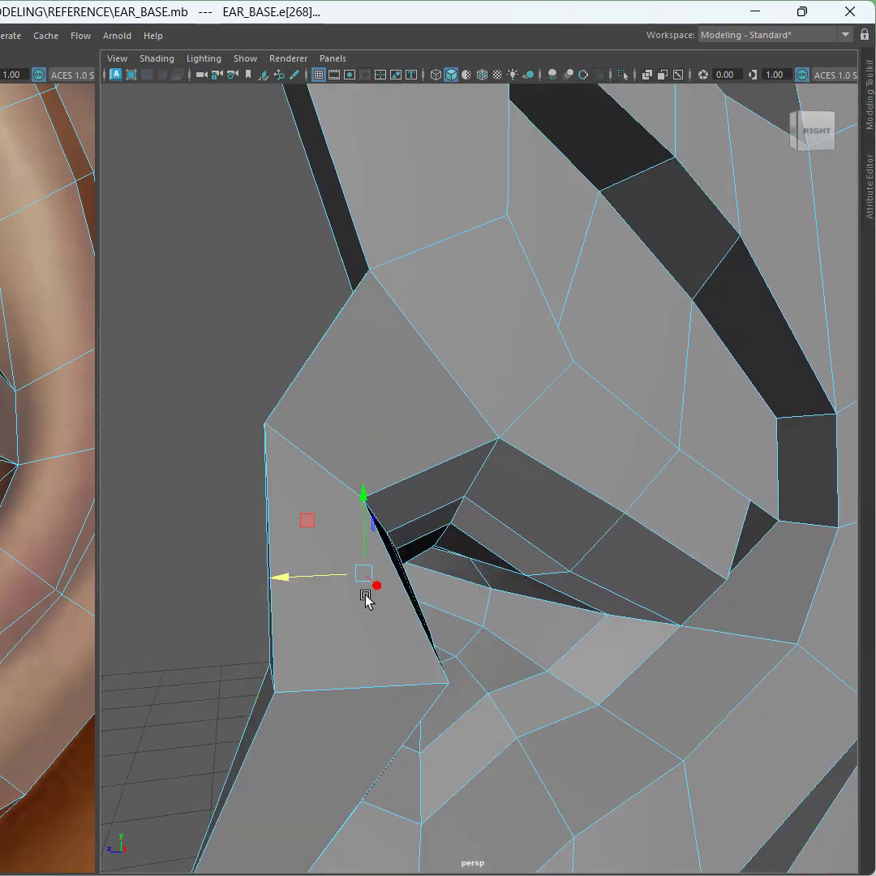
{"action": "scroll", "coordinate": [351, 598], "scroll_direction": "down", "scroll_amount": 1}
{"action": "scroll", "coordinate": [351, 598], "scroll_direction": "down", "scroll_amount": 4}
{"action": "middle_click_drag", "start_coordinate": [367, 602], "coordinate": [426, 585], "text": "alt"}
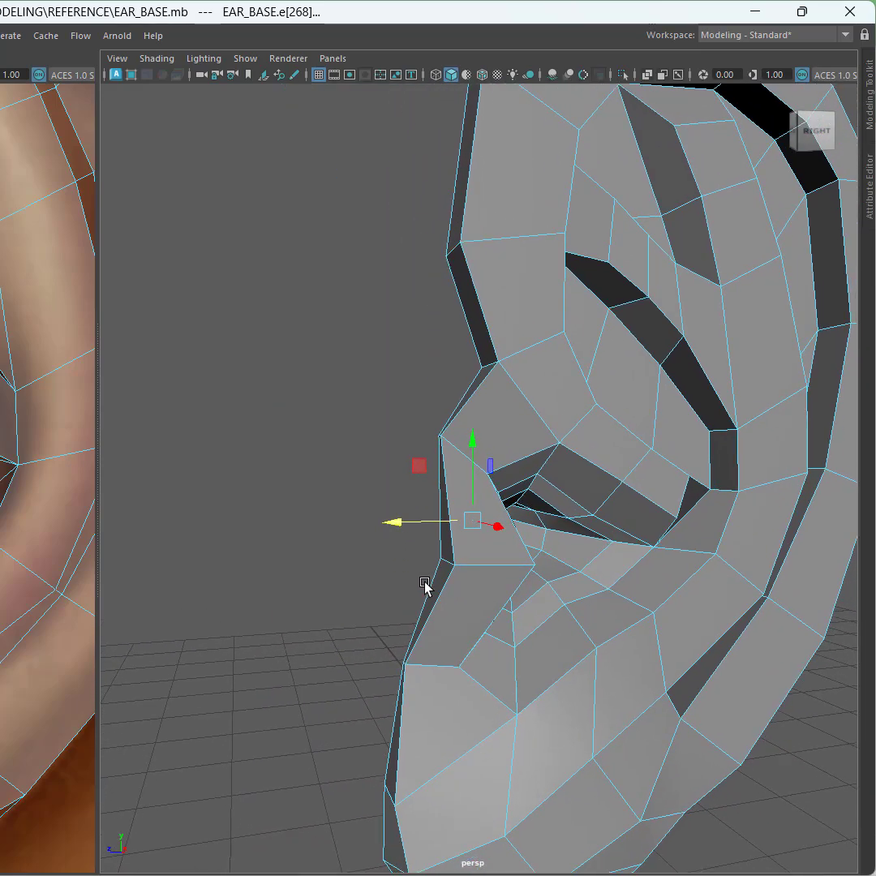
Step: Preview the smoothed ear and inspect the model from several angles
{"action": "key", "text": "3"}
{"action": "scroll", "coordinate": [338, 561], "scroll_direction": "down", "scroll_amount": 4}
{"action": "left_click_drag", "start_coordinate": [338, 561], "coordinate": [302, 567], "text": "alt"}
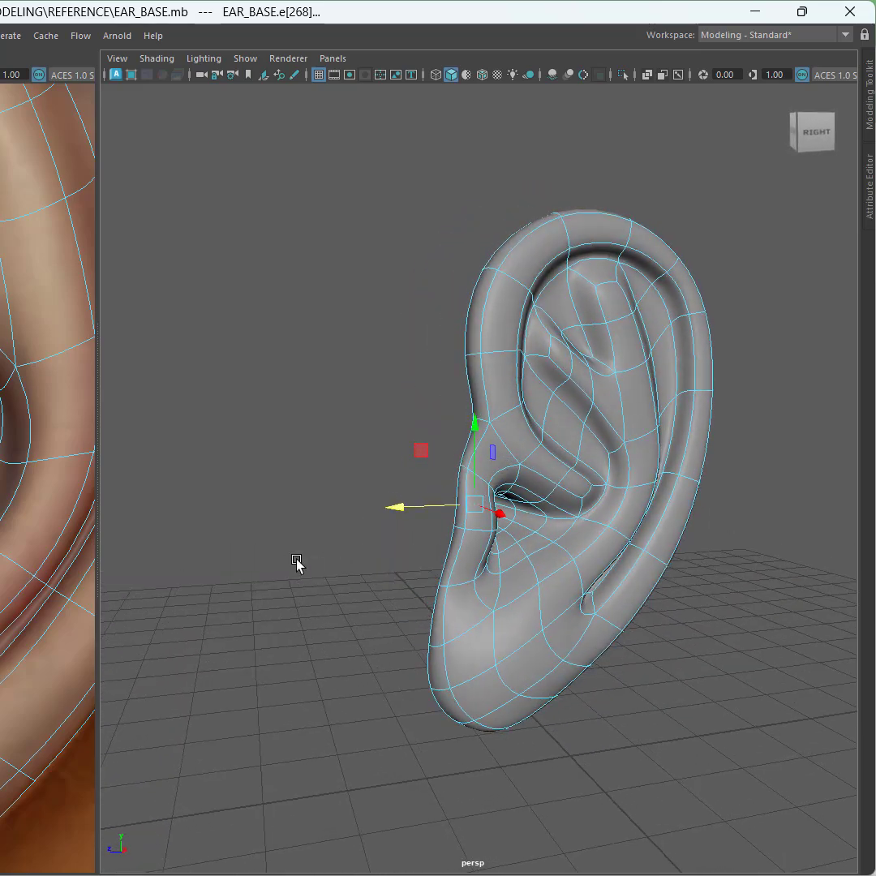
{"action": "key", "text": "1"}
{"action": "middle_click_drag", "start_coordinate": [340, 571], "coordinate": [249, 566], "text": "alt"}
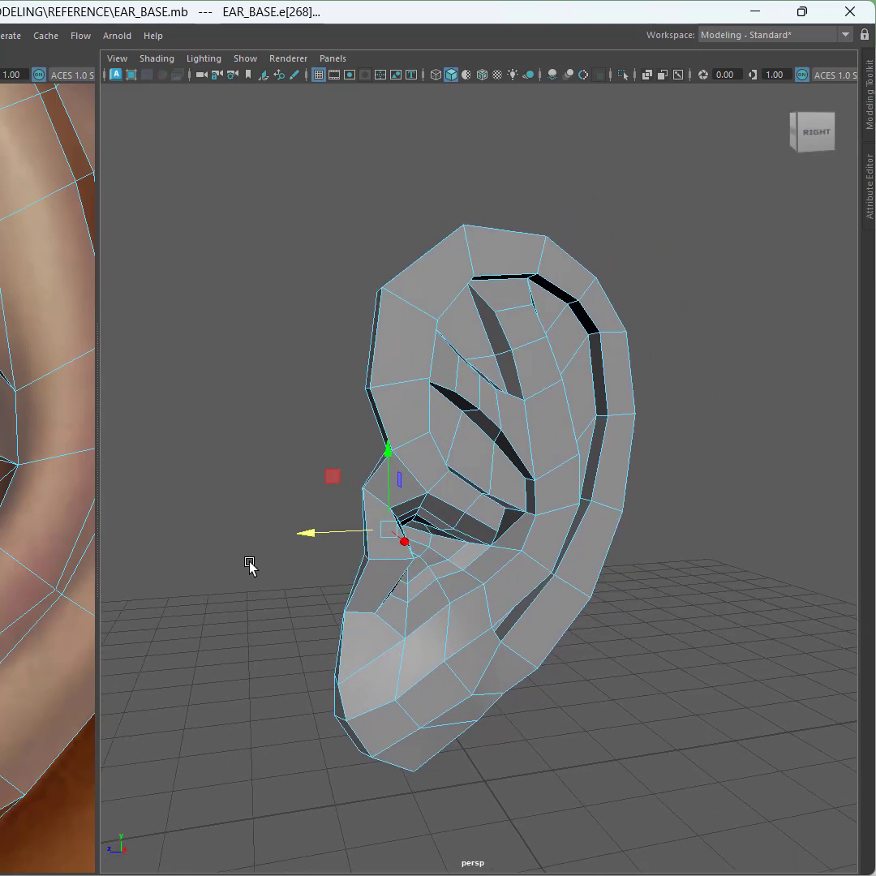
{"action": "right_click_drag", "start_coordinate": [271, 434], "coordinate": [356, 389]}
{"action": "key", "text": "f"}
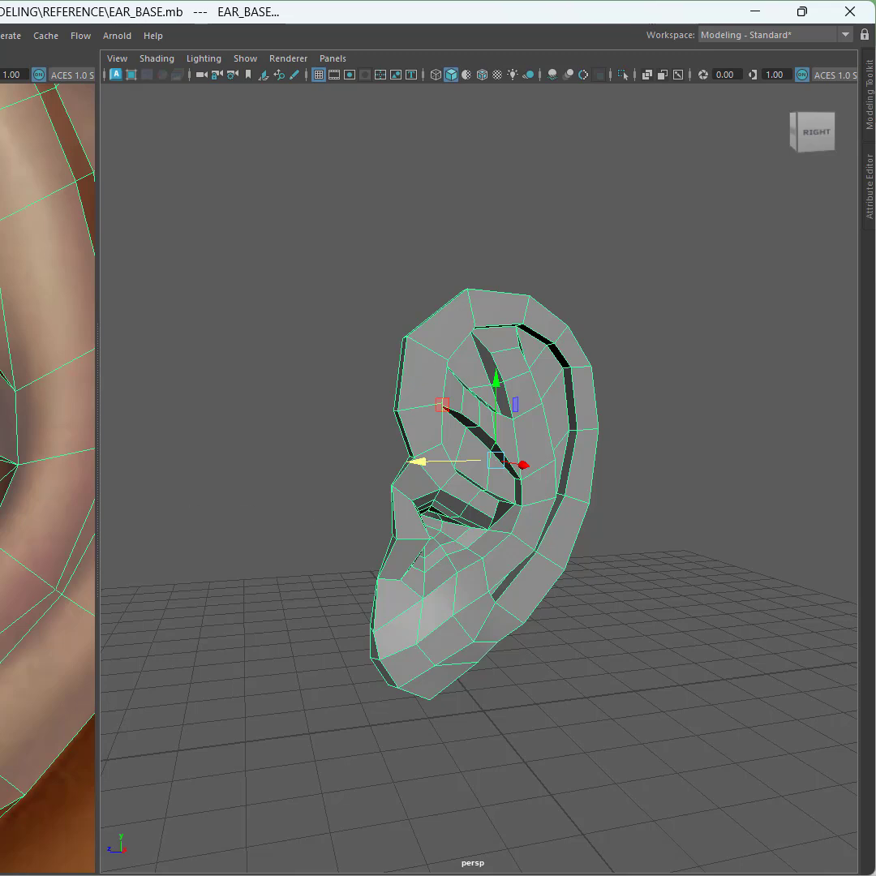
{"action": "key", "text": "f"}
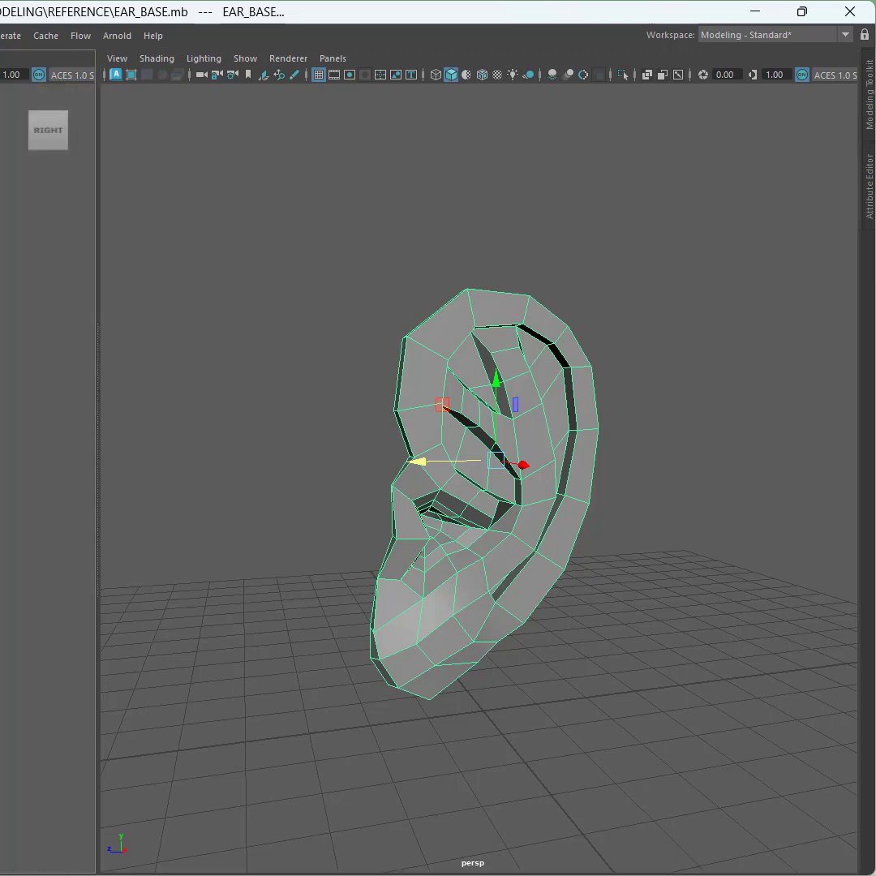
Step: Show the hidden earlier ear meshes, select the current ear base and save the scene
{"action": "key", "text": "ctrl+space"}
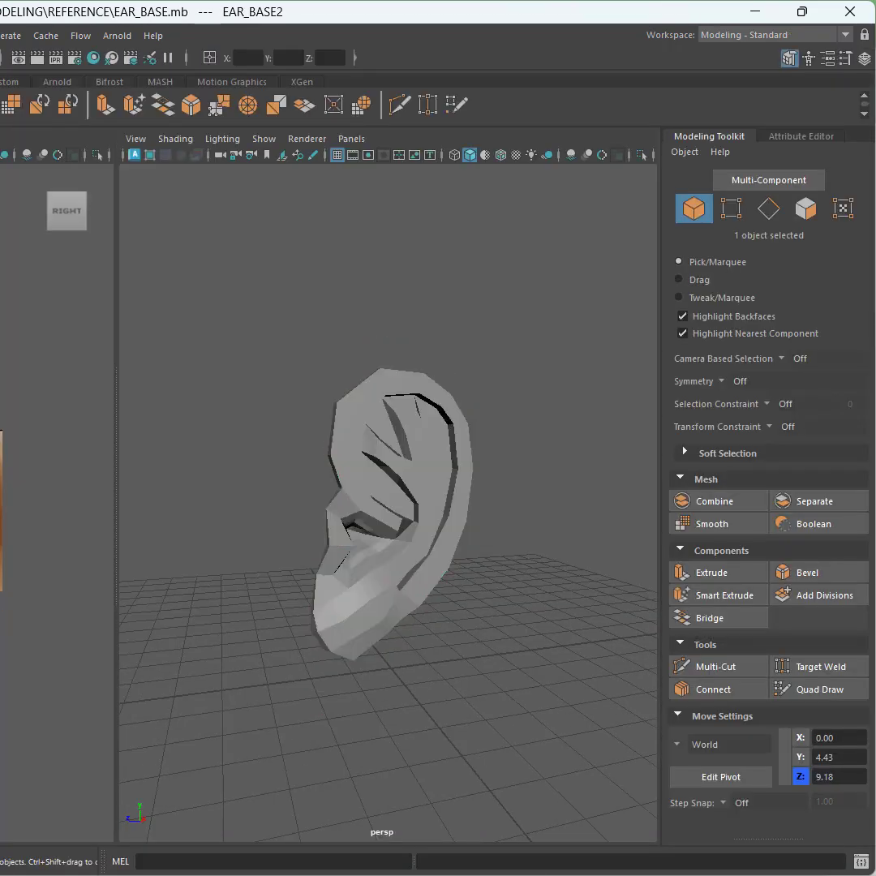
{"action": "key", "text": "shift+h"}
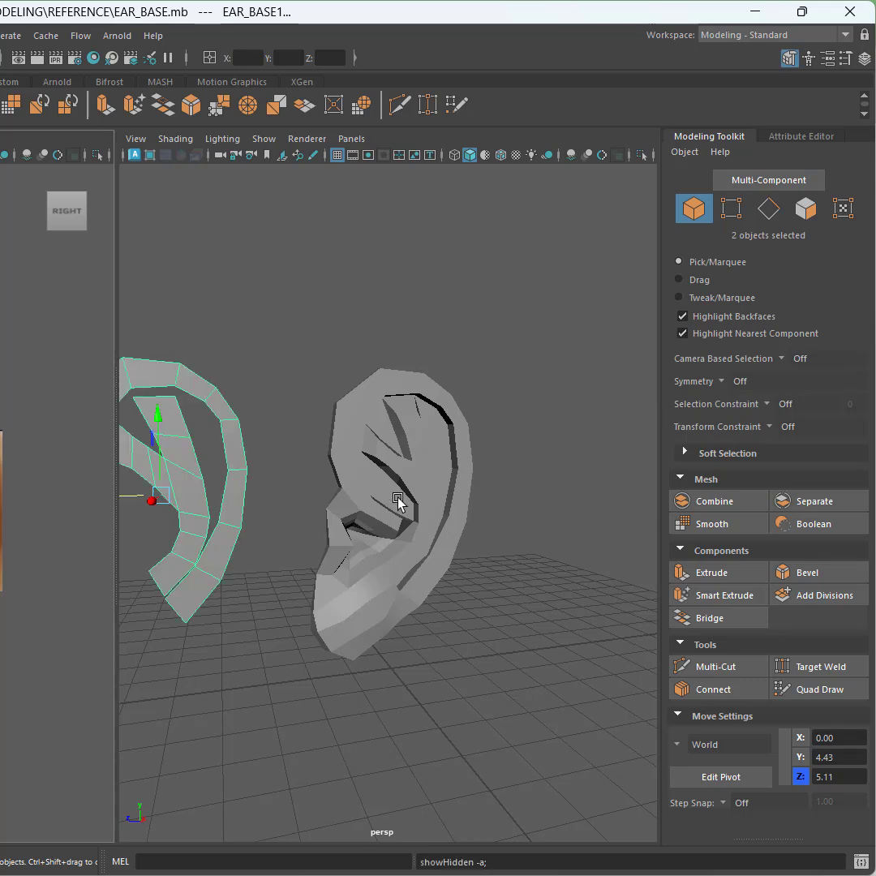
{"action": "left_click", "coordinate": [355, 513]}
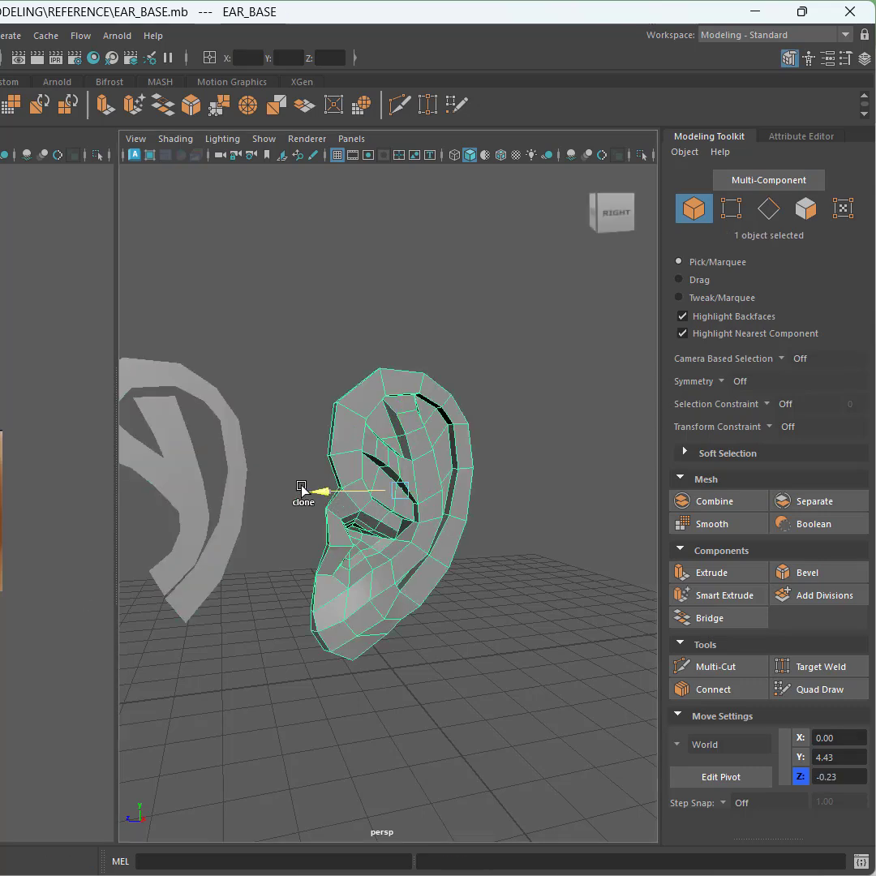
{"action": "left_click_drag", "start_coordinate": [304, 491], "coordinate": [303, 490], "text": "shift"}
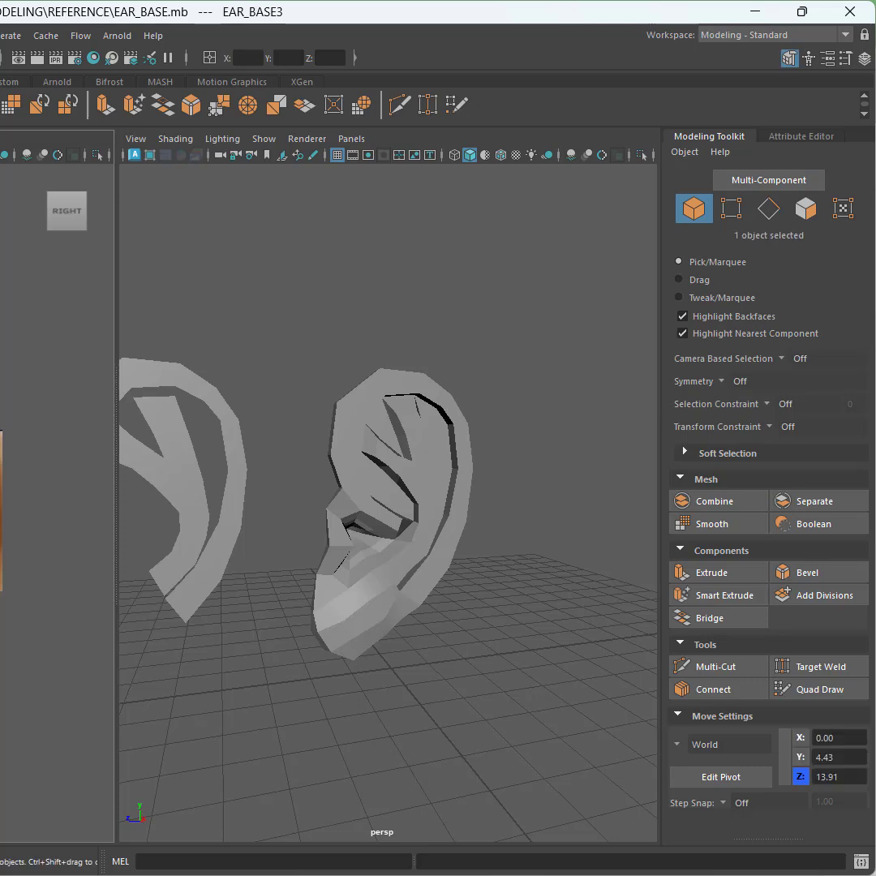
{"action": "key", "text": "ctrl+s"}
Step: Select the older ear meshes and hide them, keeping only the current ear base visible
{"action": "middle_click_drag", "start_coordinate": [273, 396], "coordinate": [484, 393], "text": "alt"}
{"action": "left_click_drag", "start_coordinate": [54, 333], "coordinate": [2, 609]}
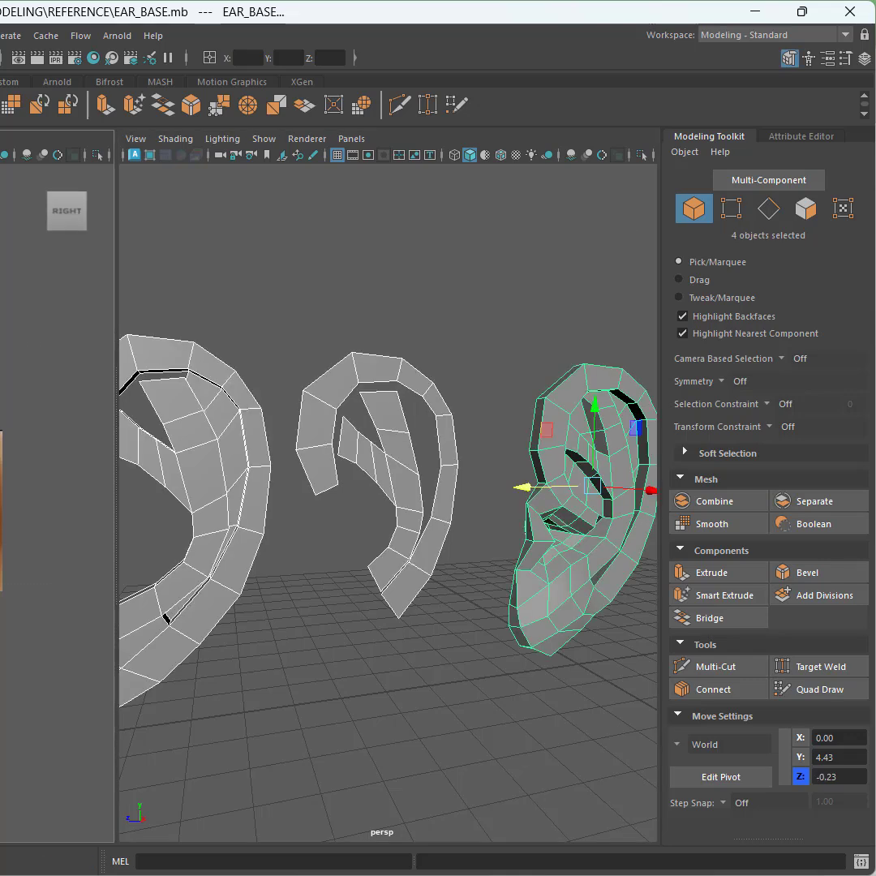
{"action": "key", "text": "ctrl+s"}
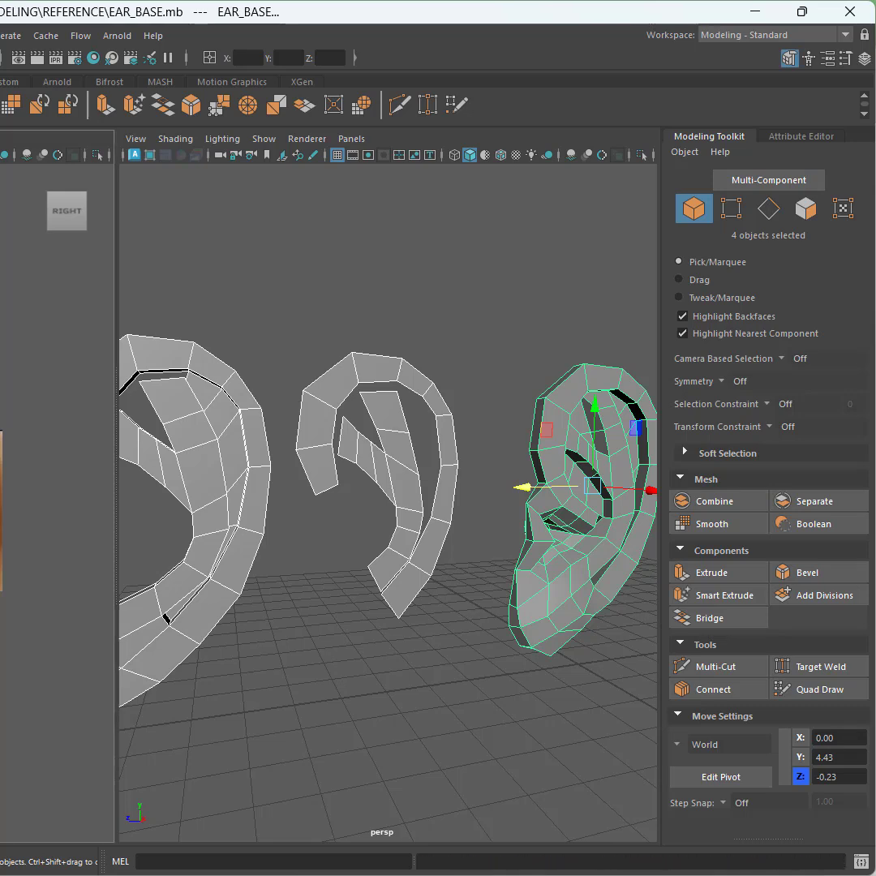
{"action": "left_click", "coordinate": [3, 511], "text": "shift"}
{"action": "key", "text": "ctrl+h"}
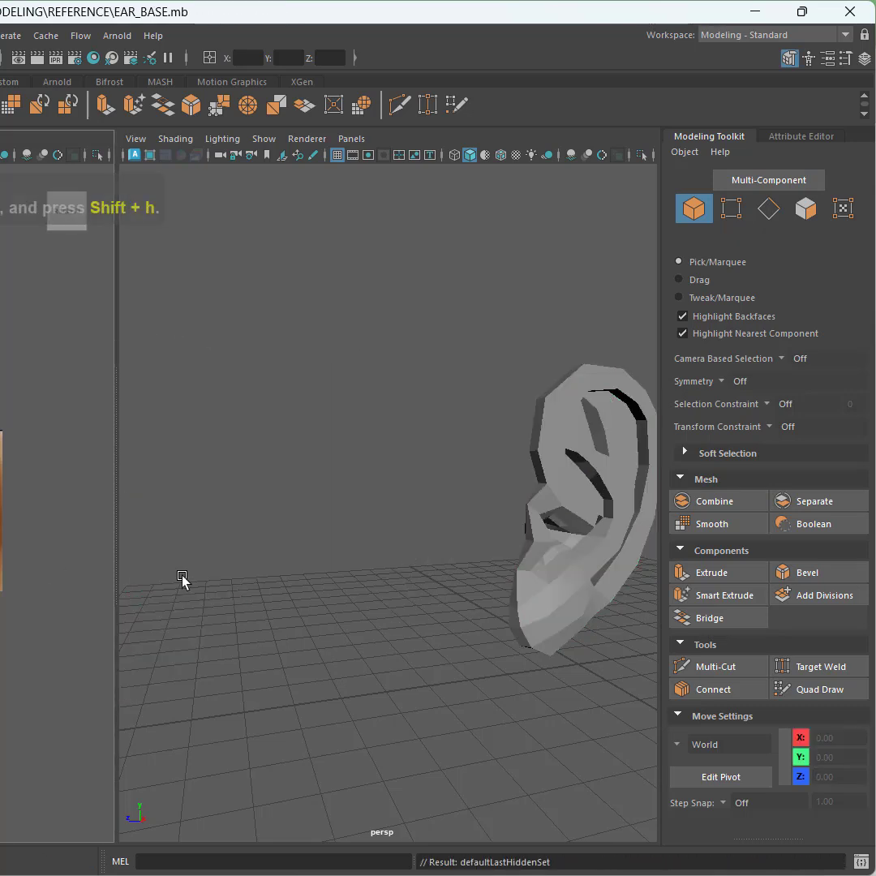
{"action": "left_click", "coordinate": [549, 459]}
{"action": "scroll", "coordinate": [527, 494], "scroll_direction": "up", "scroll_amount": 3}
{"action": "key", "text": "ctrl+h"}
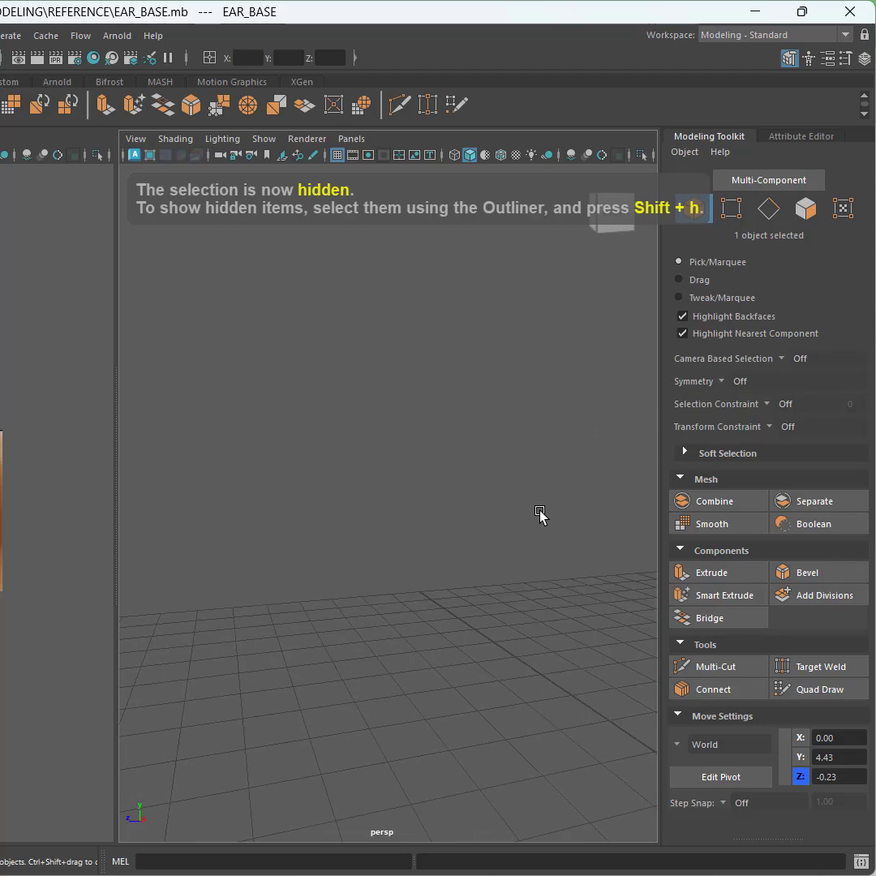
{"action": "key", "text": "shift+h"}
Step: Select the ear's outer border edge loop, extrude it and move the new edges back toward the head
{"action": "left_click_drag", "start_coordinate": [447, 509], "coordinate": [545, 446], "text": "alt"}
{"action": "left_click", "coordinate": [772, 213]}
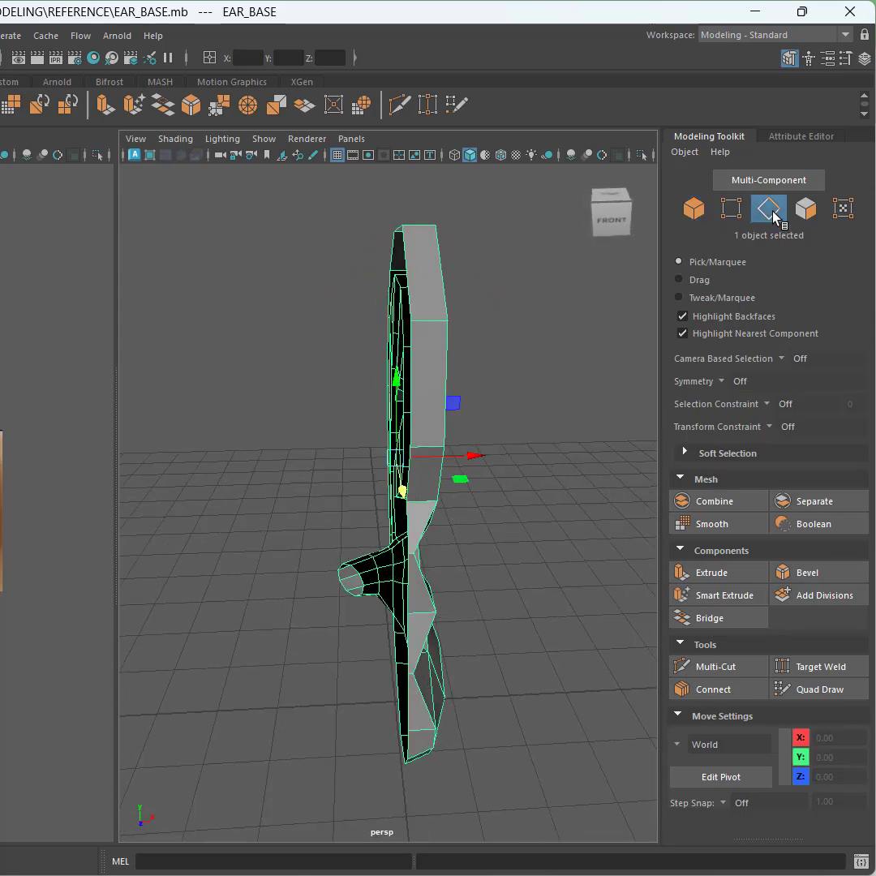
{"action": "double_click", "coordinate": [415, 281]}
{"action": "left_click_drag", "start_coordinate": [414, 290], "coordinate": [448, 480], "text": "alt"}
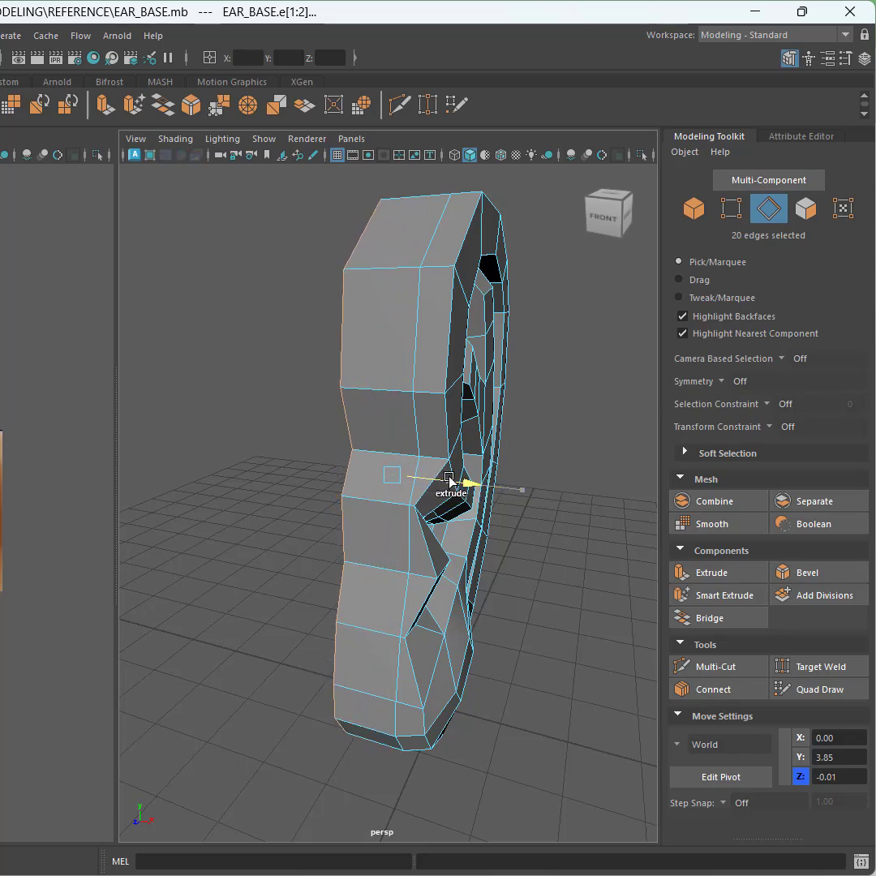
{"action": "key", "text": "w"}
{"action": "left_click_drag", "start_coordinate": [294, 472], "coordinate": [488, 470], "text": "alt"}
Step: Scale the extruded border edges and move them to set the thickness of the ear's back
{"action": "key", "text": "r"}
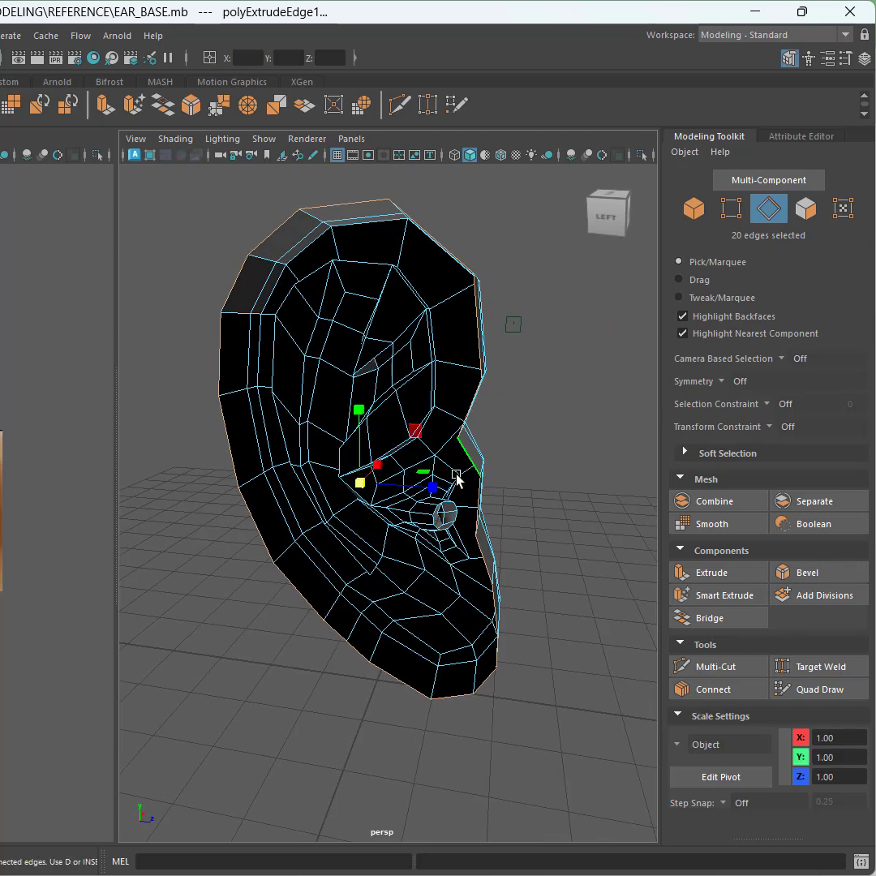
{"action": "left_click_drag", "start_coordinate": [415, 438], "coordinate": [230, 442]}
{"action": "scroll", "coordinate": [406, 442], "scroll_direction": "up", "scroll_amount": 3}
{"action": "key", "text": "w"}
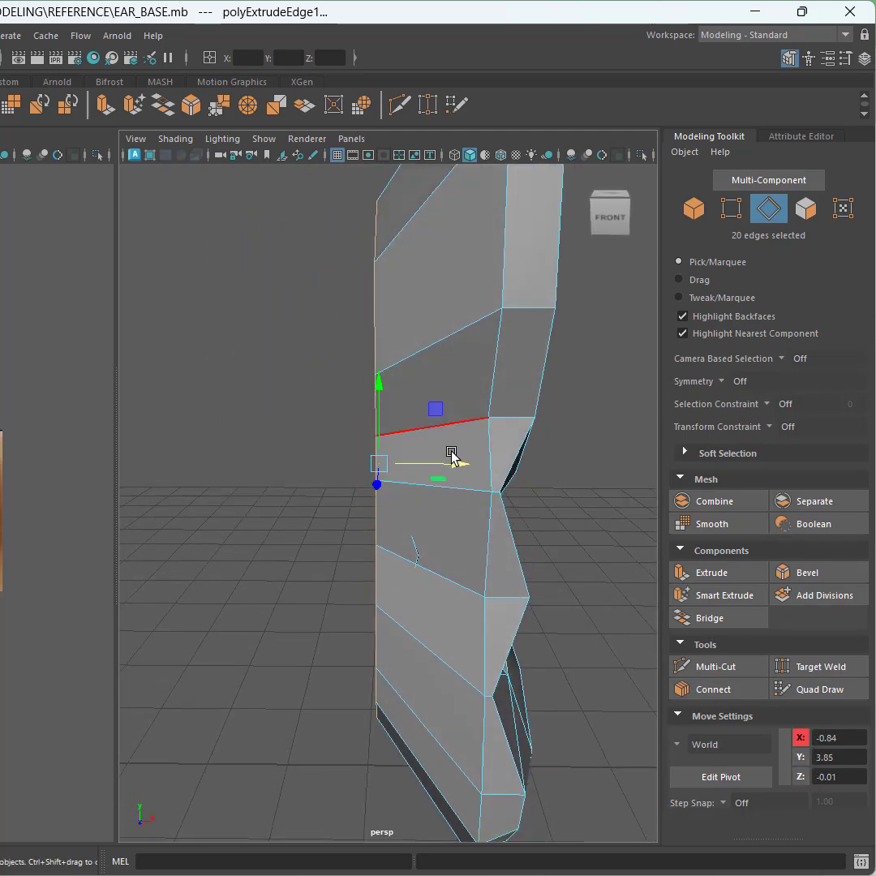
{"action": "left_click_drag", "start_coordinate": [452, 458], "coordinate": [501, 466]}
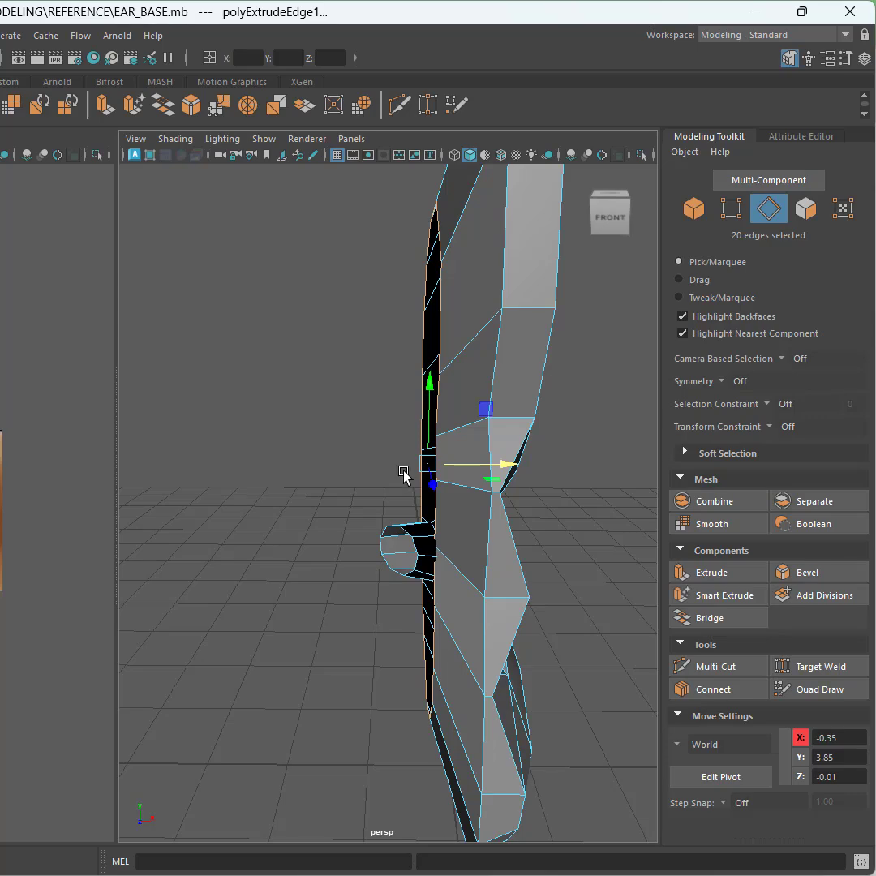
Step: Reselect the canal edge loops and move them to realign the canal with the thickened ear
{"action": "left_click_drag", "start_coordinate": [403, 474], "coordinate": [561, 493], "text": "alt"}
{"action": "scroll", "coordinate": [430, 519], "scroll_direction": "up", "scroll_amount": 4}
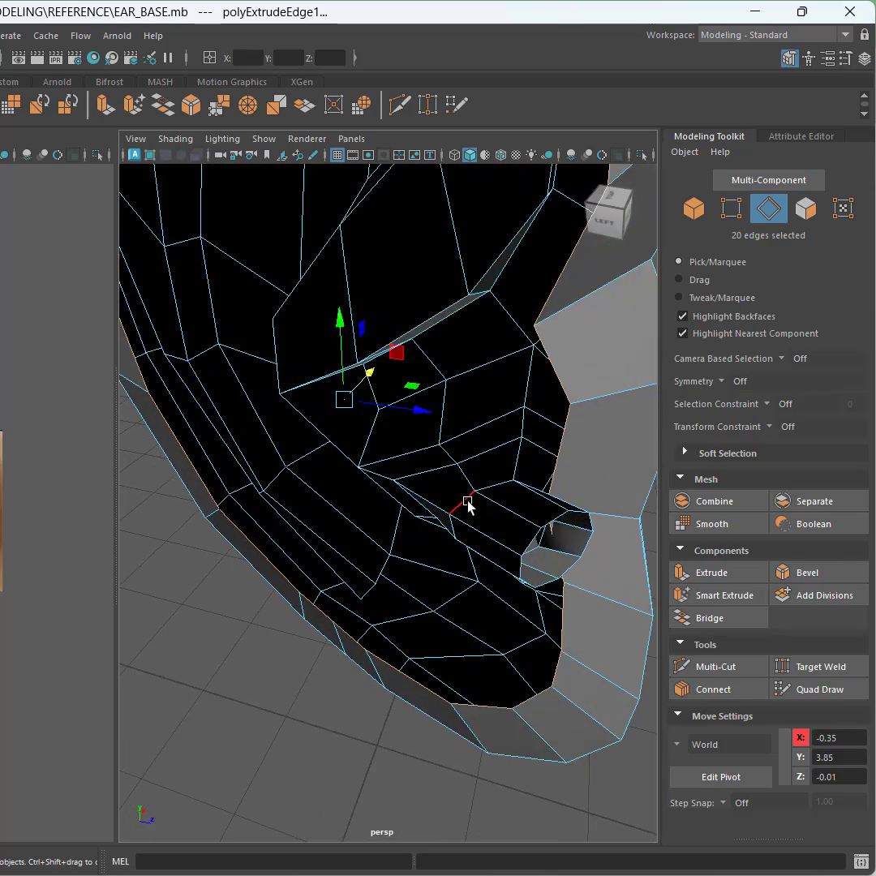
{"action": "double_click", "coordinate": [468, 506]}
{"action": "left_click_drag", "start_coordinate": [566, 532], "coordinate": [553, 534]}
{"action": "double_click", "coordinate": [518, 574]}
{"action": "middle_click_drag", "start_coordinate": [485, 589], "coordinate": [326, 576], "text": "alt"}
{"action": "left_click_drag", "start_coordinate": [476, 555], "coordinate": [397, 598]}
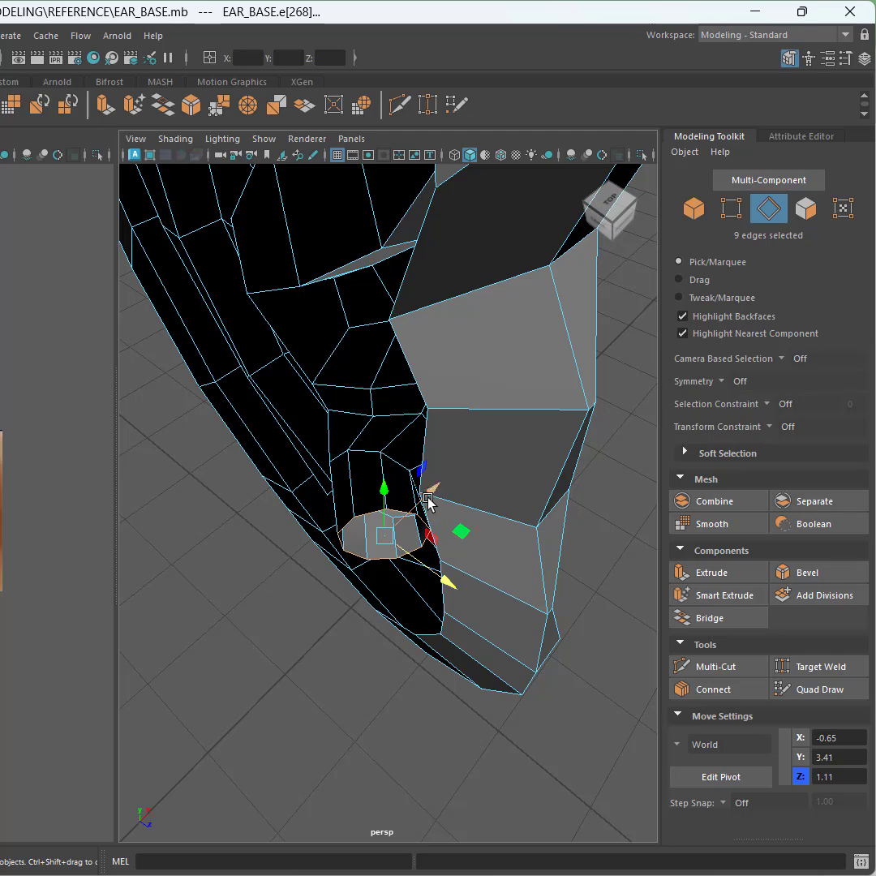
{"action": "left_click_drag", "start_coordinate": [428, 497], "coordinate": [421, 507]}
{"action": "double_click", "coordinate": [429, 462]}
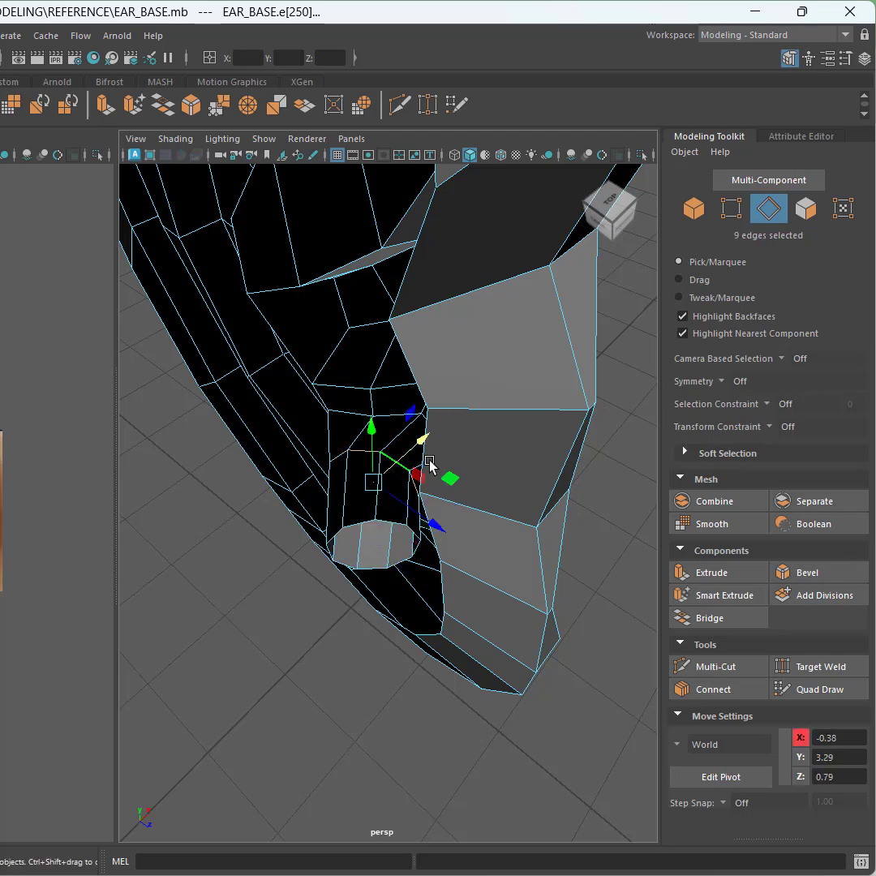
{"action": "left_click_drag", "start_coordinate": [420, 447], "coordinate": [653, 300]}
Step: Return to object mode and save the scene
{"action": "left_click", "coordinate": [701, 209]}
{"action": "scroll", "coordinate": [344, 382], "scroll_direction": "up", "scroll_amount": 4}
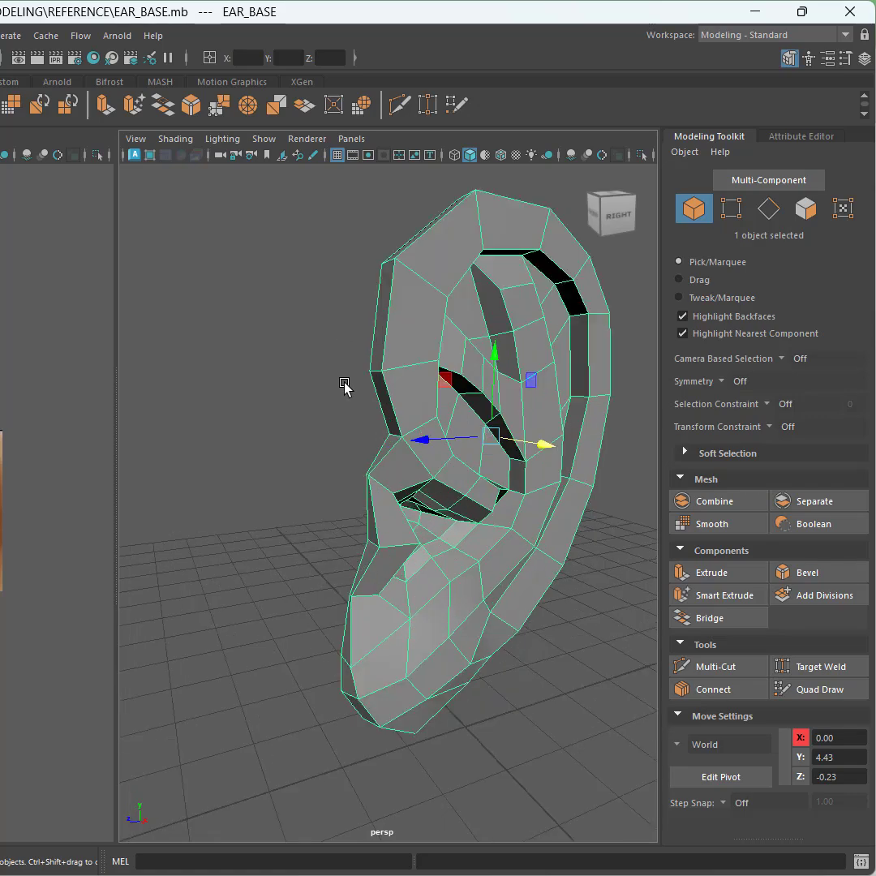
{"action": "middle_click_drag", "start_coordinate": [343, 383], "coordinate": [259, 413], "text": "alt"}
{"action": "scroll", "coordinate": [16, 503], "scroll_direction": "up", "scroll_amount": 5}
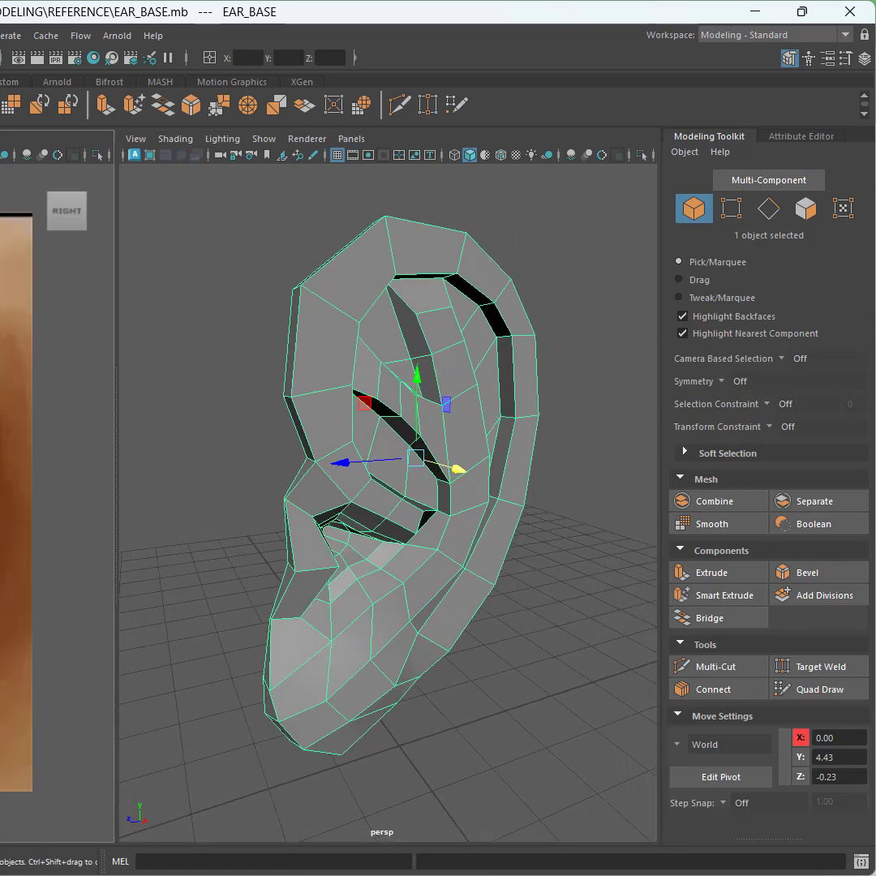
{"action": "left_click_drag", "start_coordinate": [227, 469], "coordinate": [197, 473], "text": "alt"}
{"action": "key", "text": "ctrl+s"}
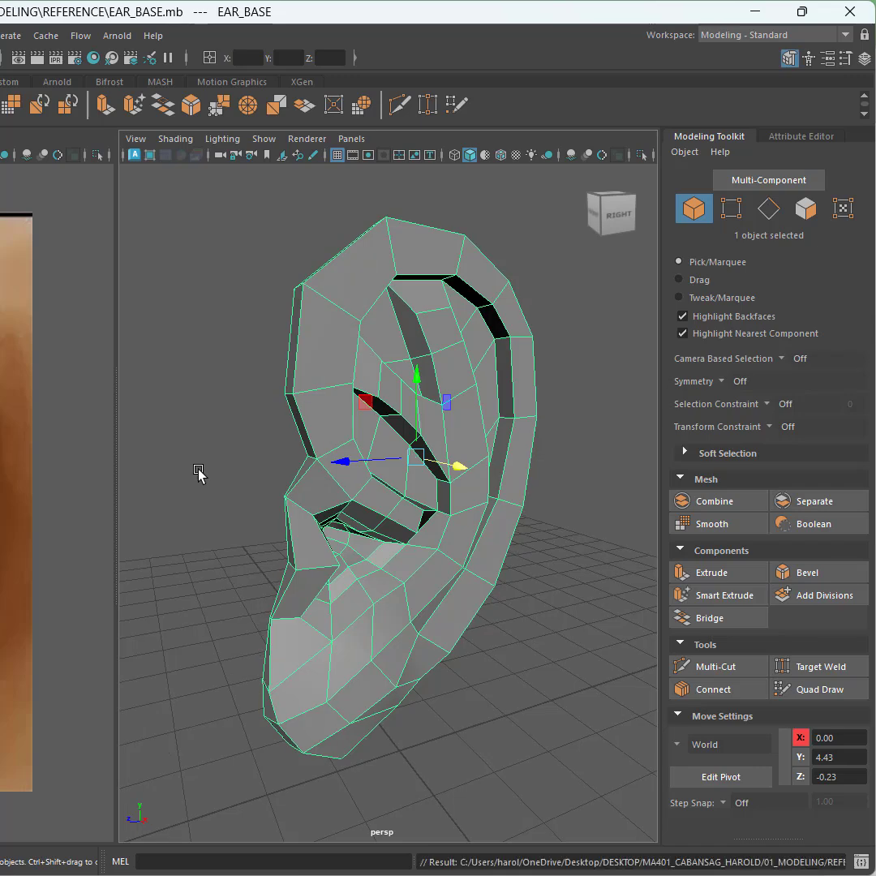
Step: Preview the smoothed ear in the side view against the reference image and save the scene
{"action": "mouse_move", "coordinate": [224, 480]}
{"action": "left_mouse_down", "text": "alt"}
{"action": "mouse_move", "coordinate": [266, 473]}
{"action": "mouse_move", "coordinate": [196, 480]}
{"action": "mouse_move", "coordinate": [212, 474]}
{"action": "left_mouse_up", "text": "alt"}
{"action": "key", "text": "3"}
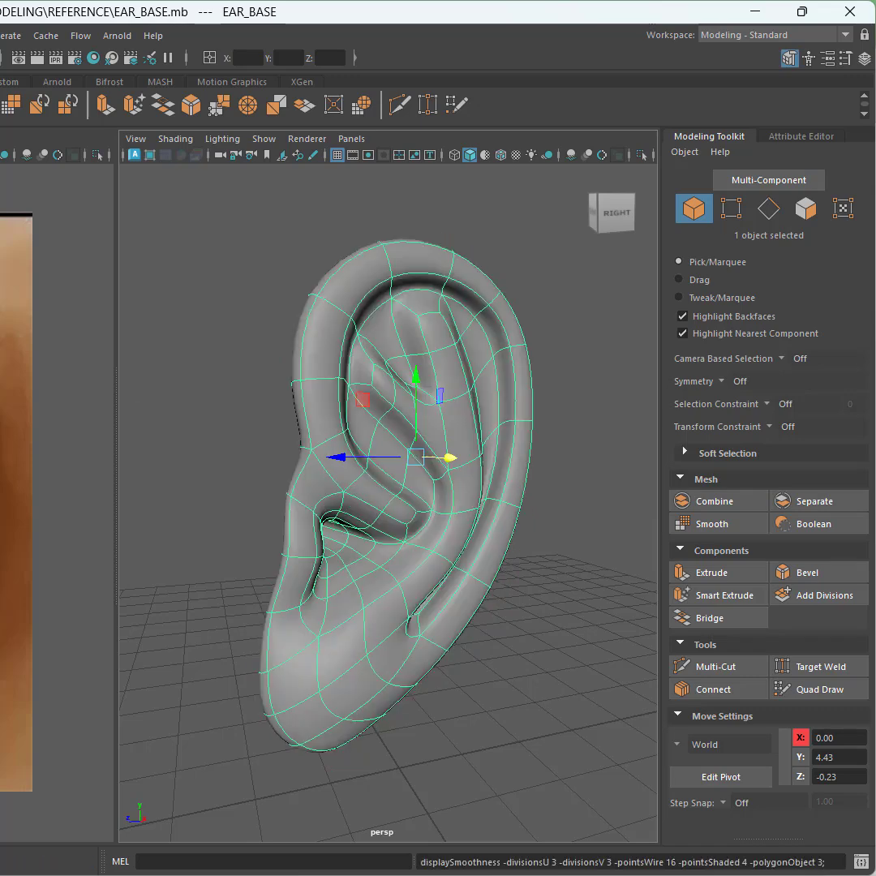
{"action": "key", "text": "space"}
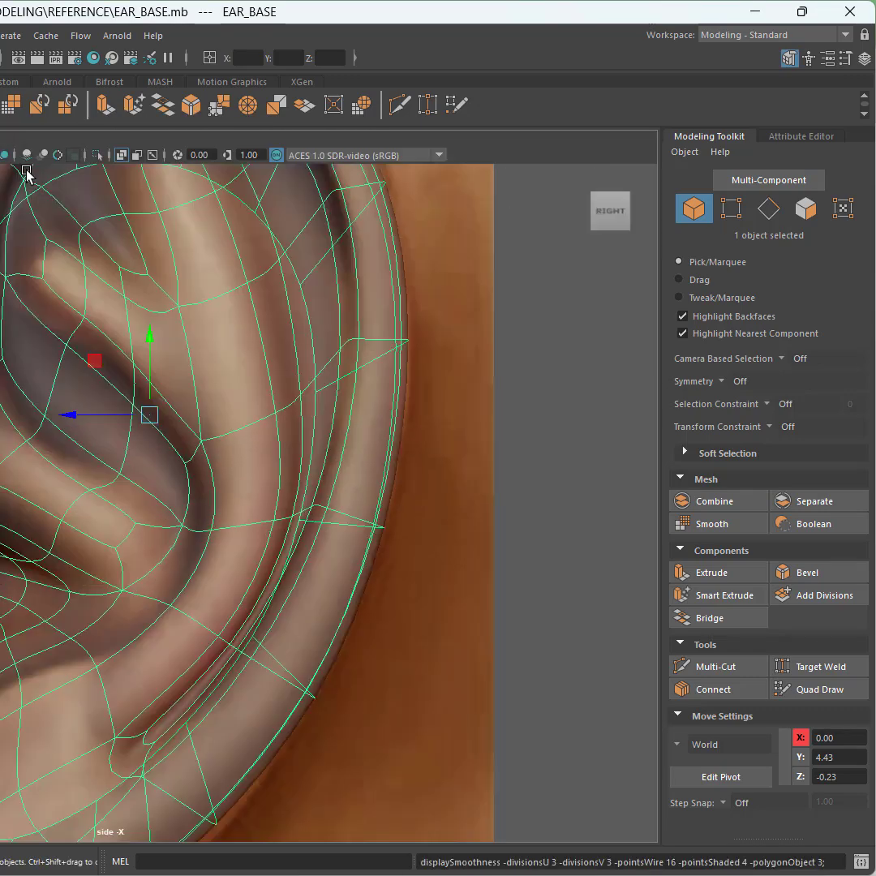
{"action": "left_click", "coordinate": [122, 154]}
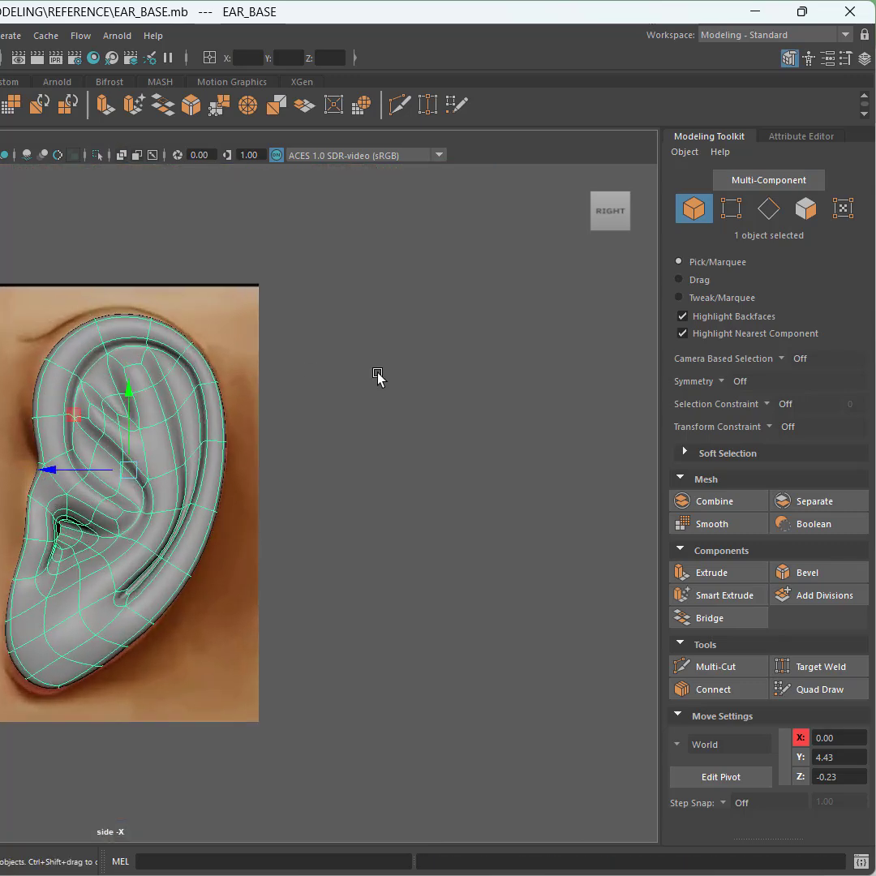
{"action": "left_click", "coordinate": [377, 375]}
{"action": "key", "text": "ctrl+s"}
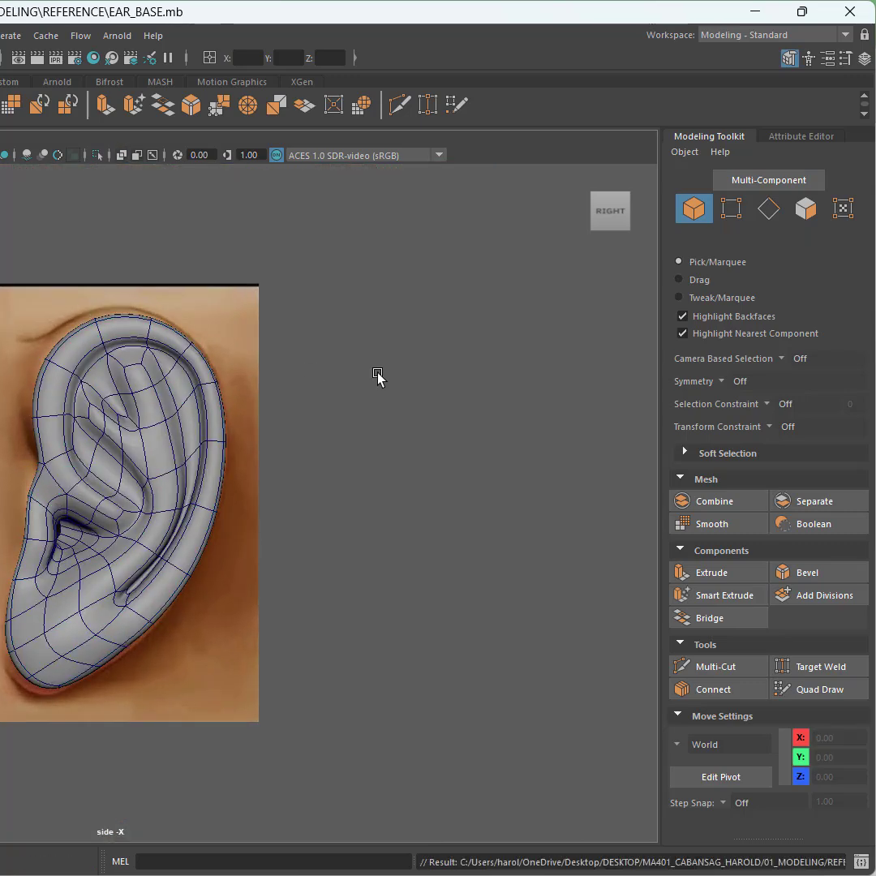